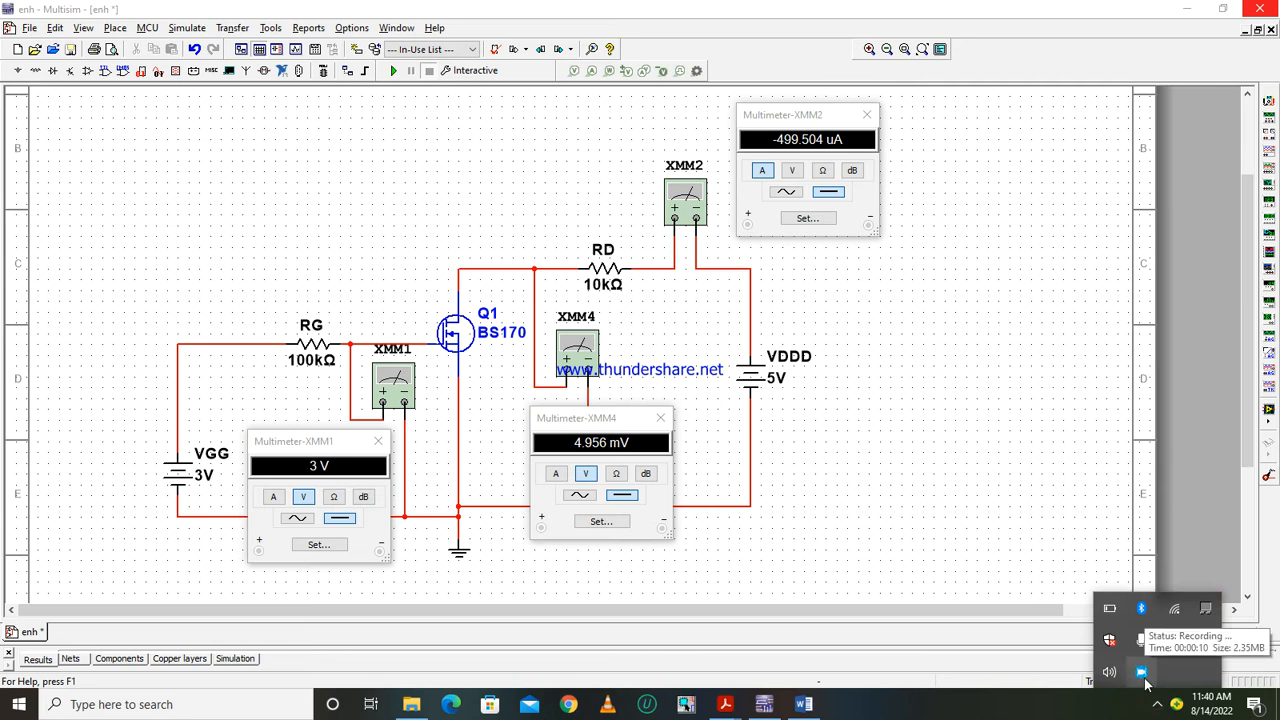
pyautogui.click(977, 484)
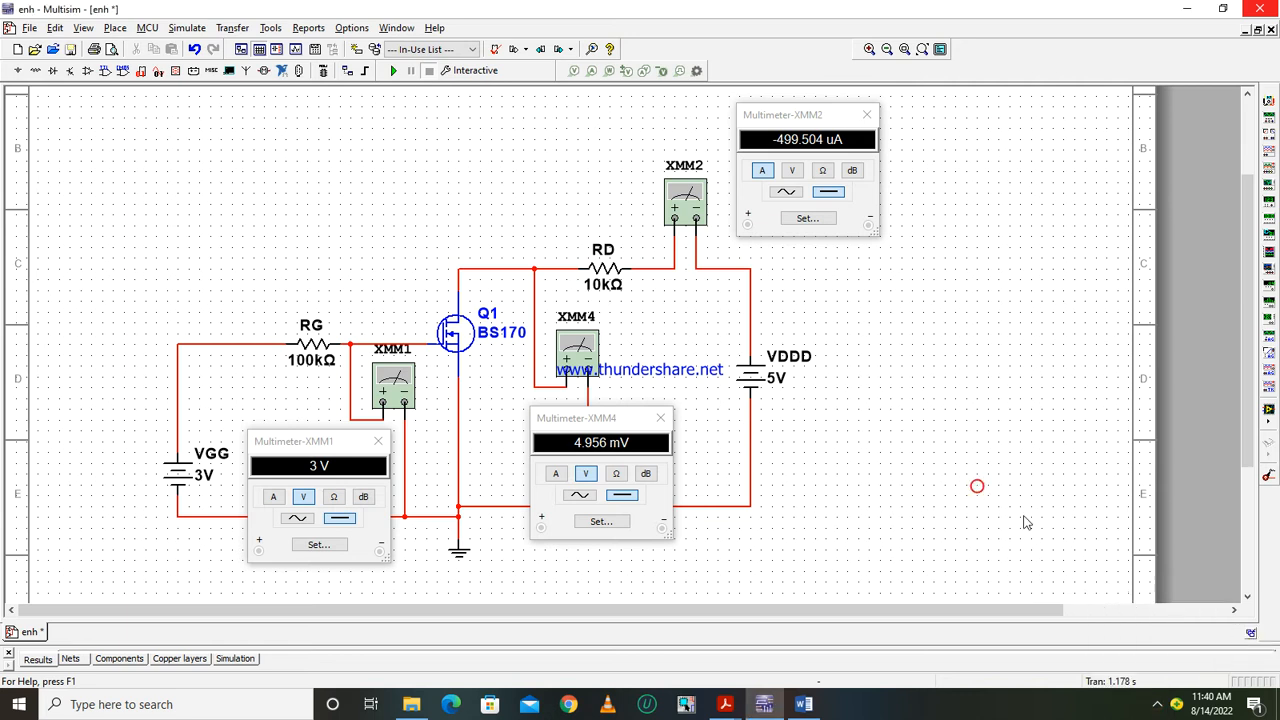
pyautogui.click(1155, 706)
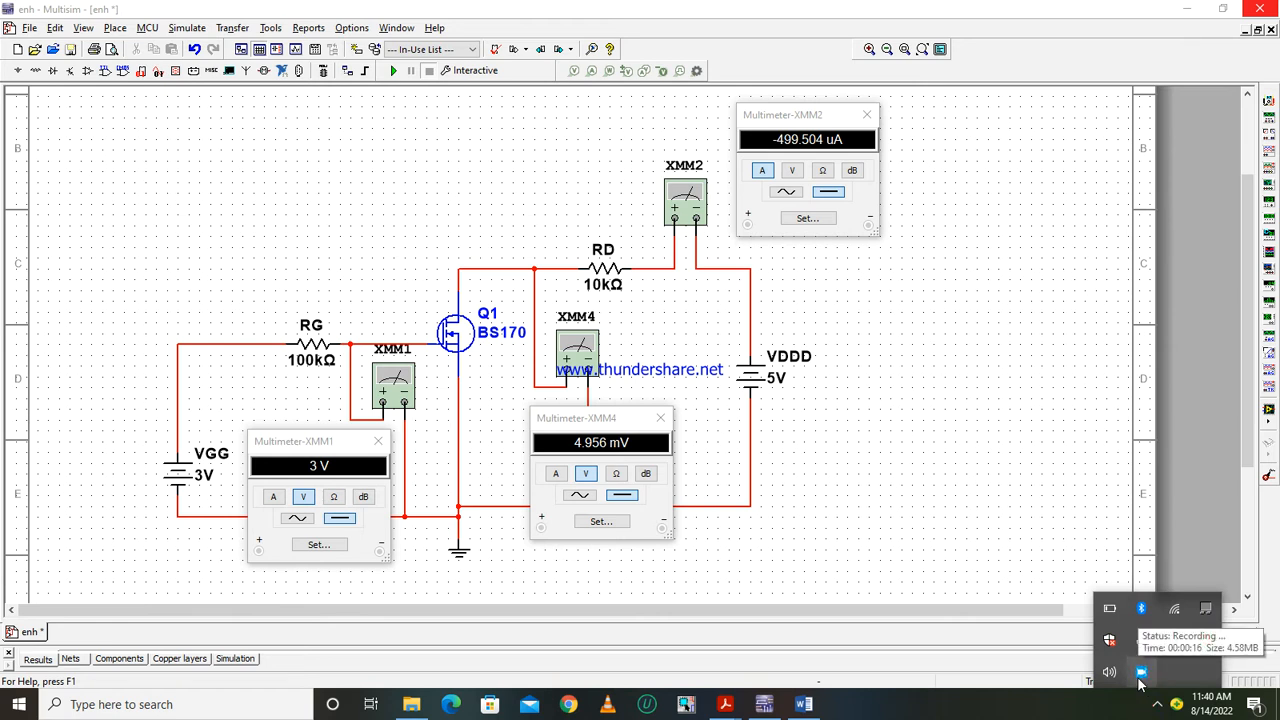
pyautogui.rightClick(1140, 672)
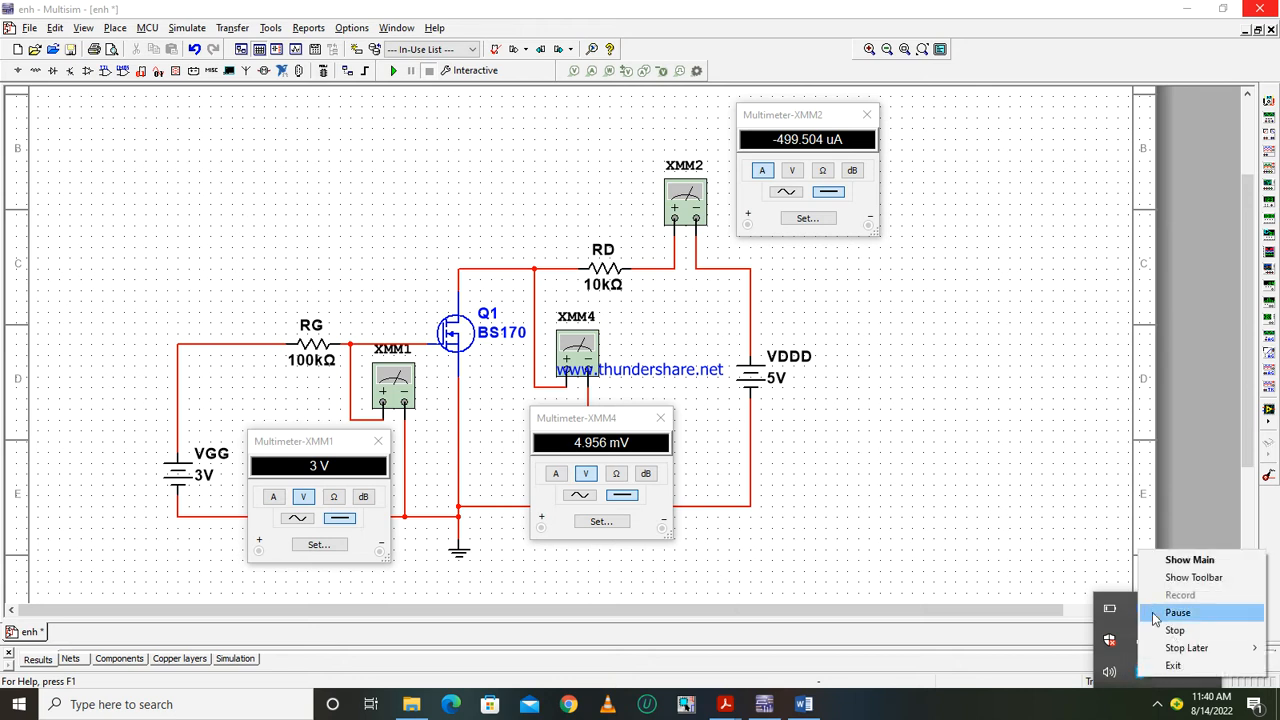
pyautogui.click(1176, 612)
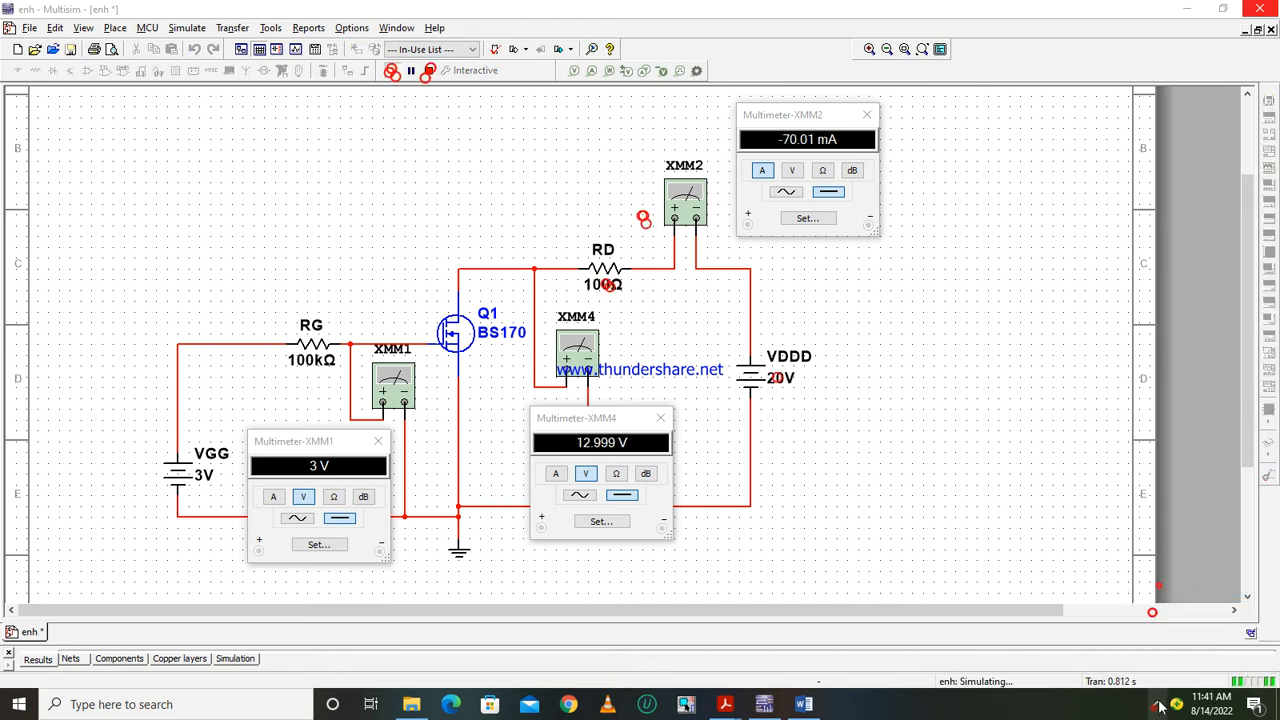
pyautogui.click(1158, 706)
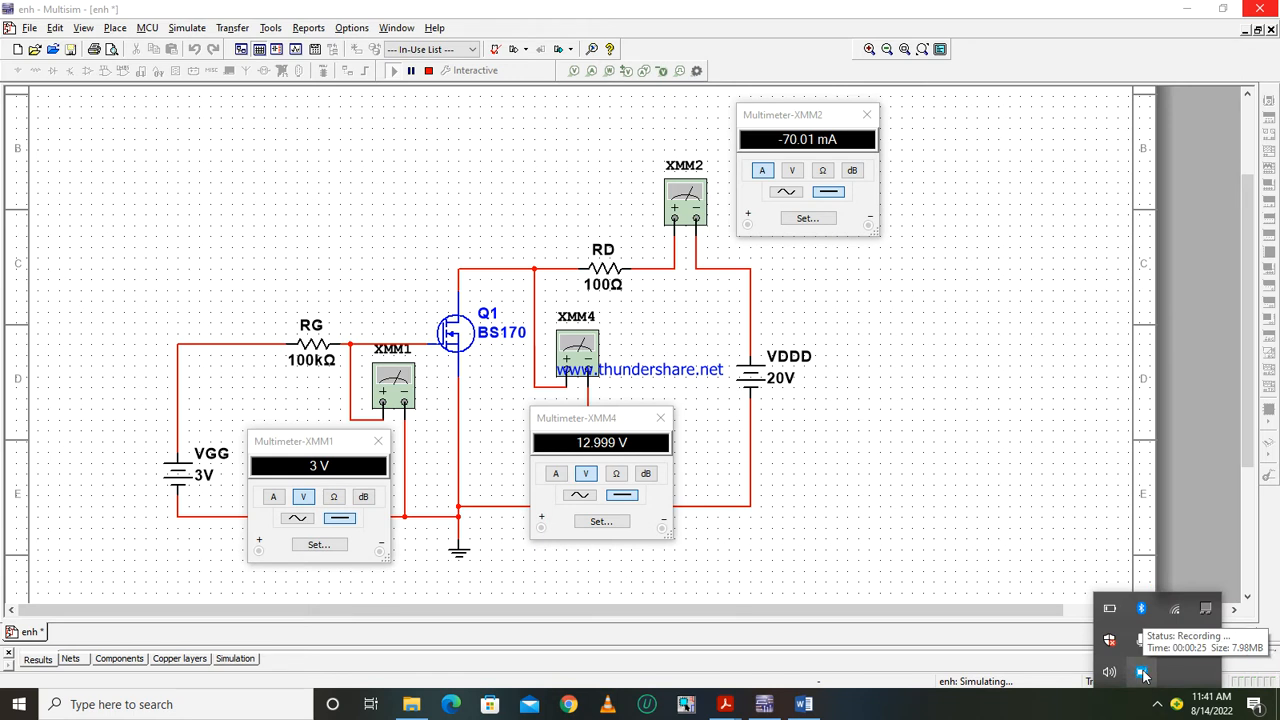
pyautogui.click(1027, 440)
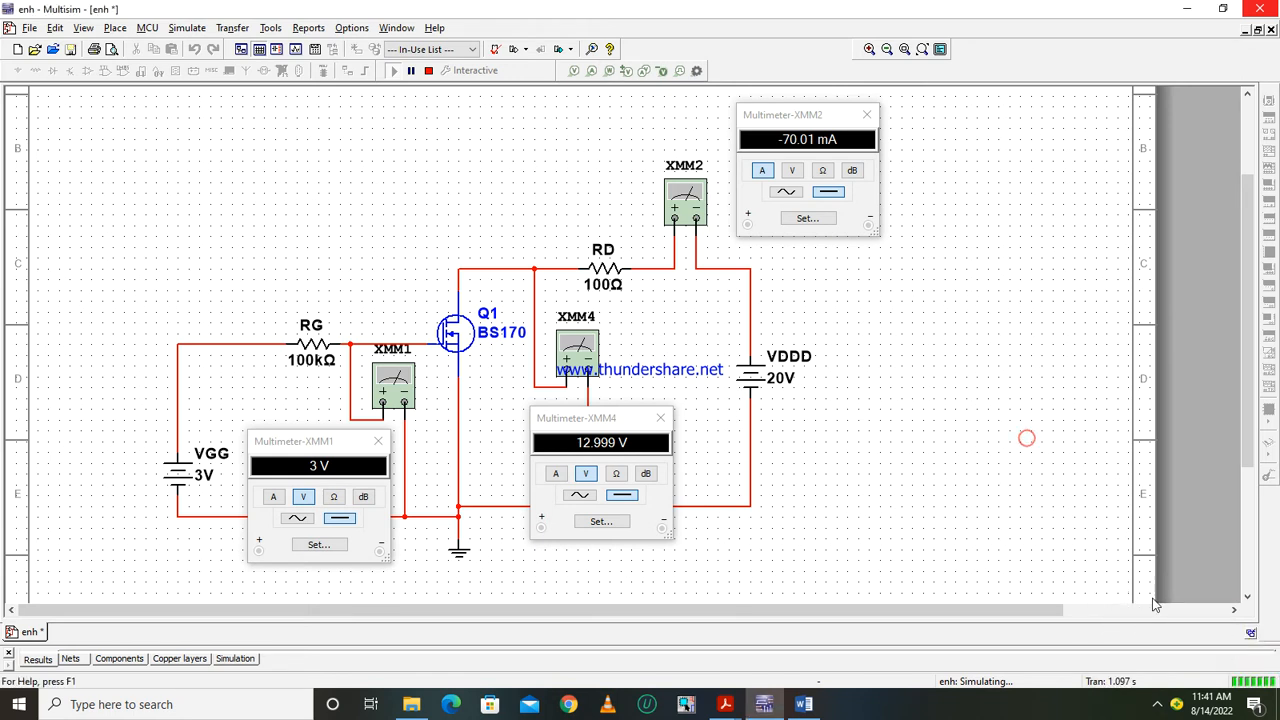
pyautogui.click(1160, 705)
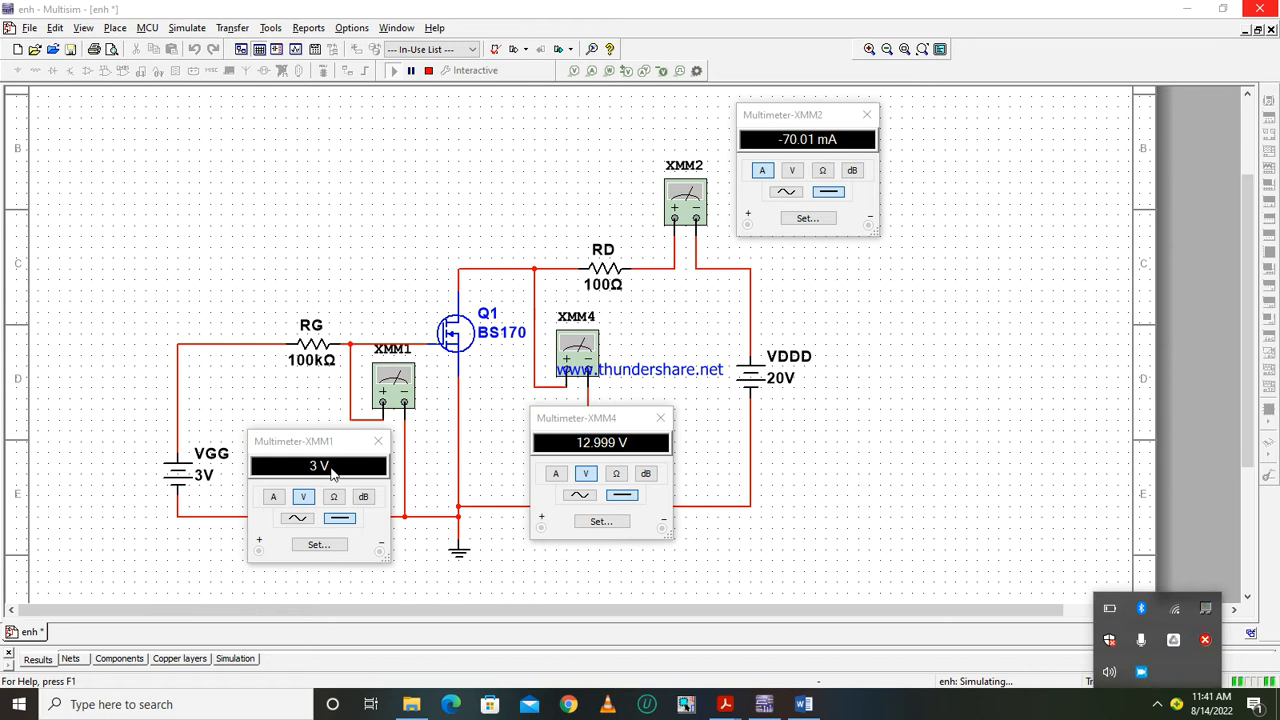
# - Set the voltage of the VDDD source to 1 V and dismiss the notices that follow
pyautogui.click(785, 378)
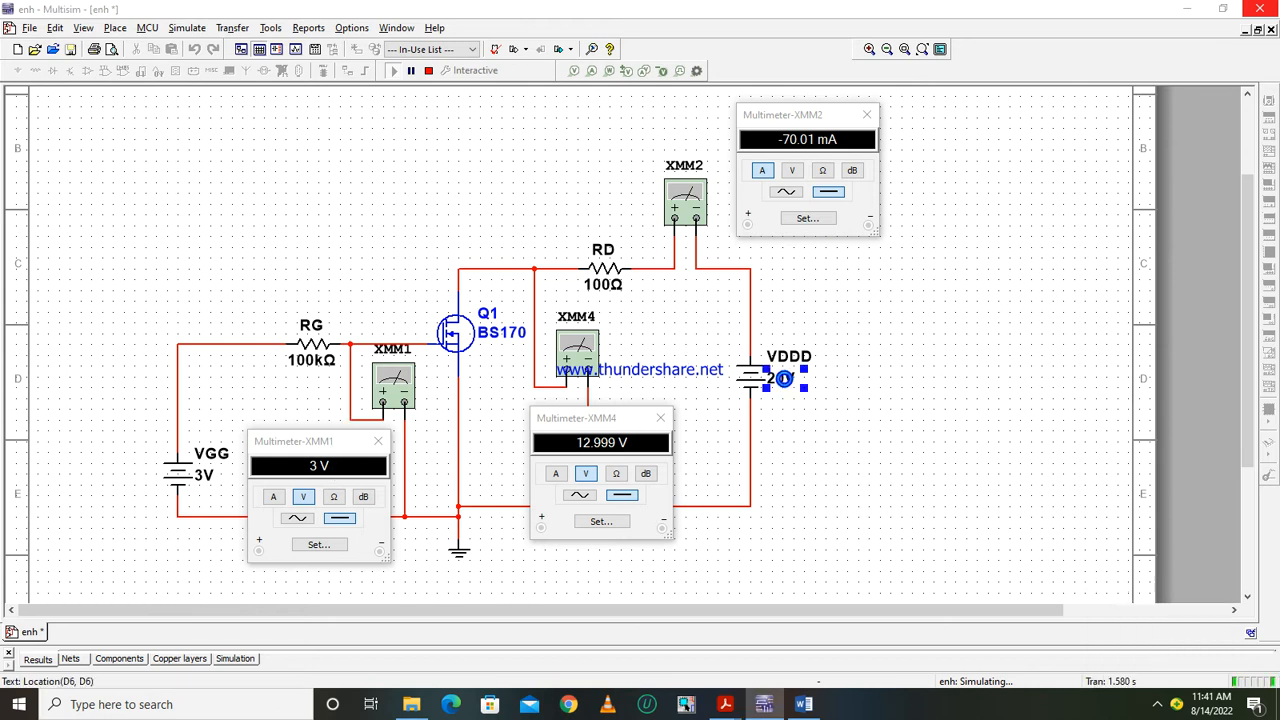
pyautogui.doubleClick(785, 378)
pyautogui.write('1')
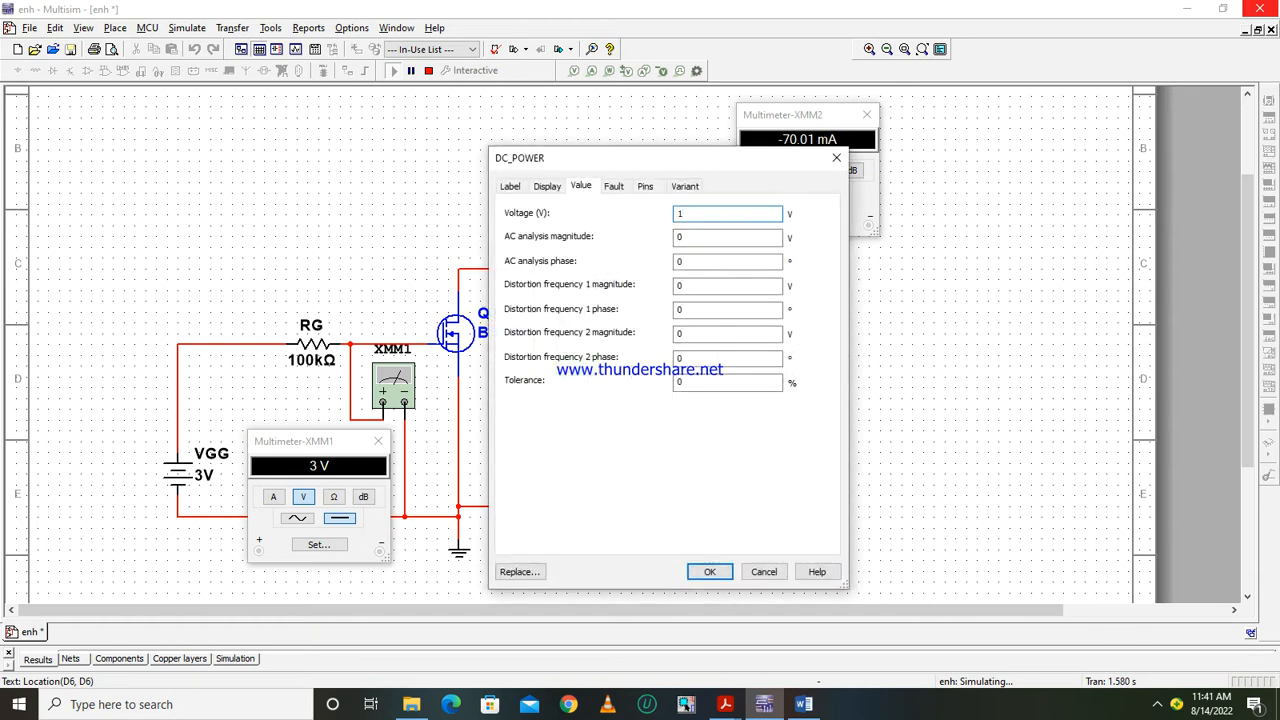
pyautogui.press('Return')
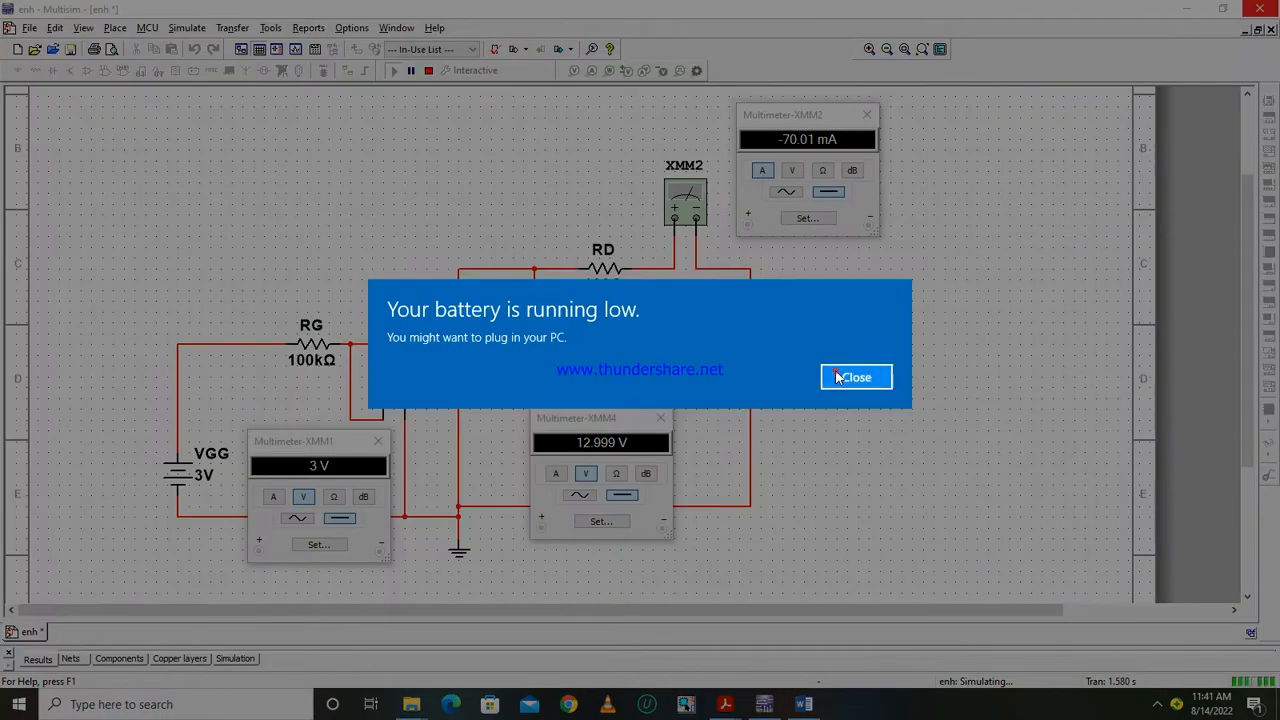
pyautogui.click(838, 377)
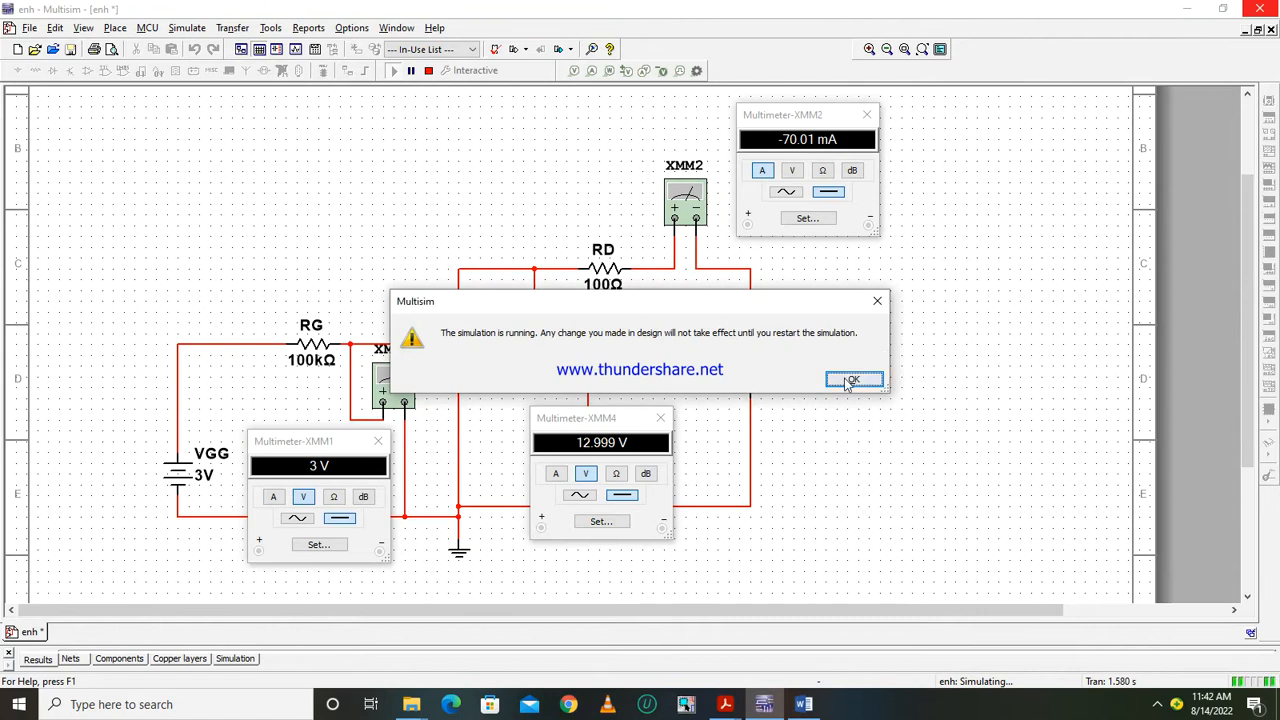
pyautogui.click(853, 380)
# - Stop the running simulation and save the circuit file
pyautogui.click(428, 70)
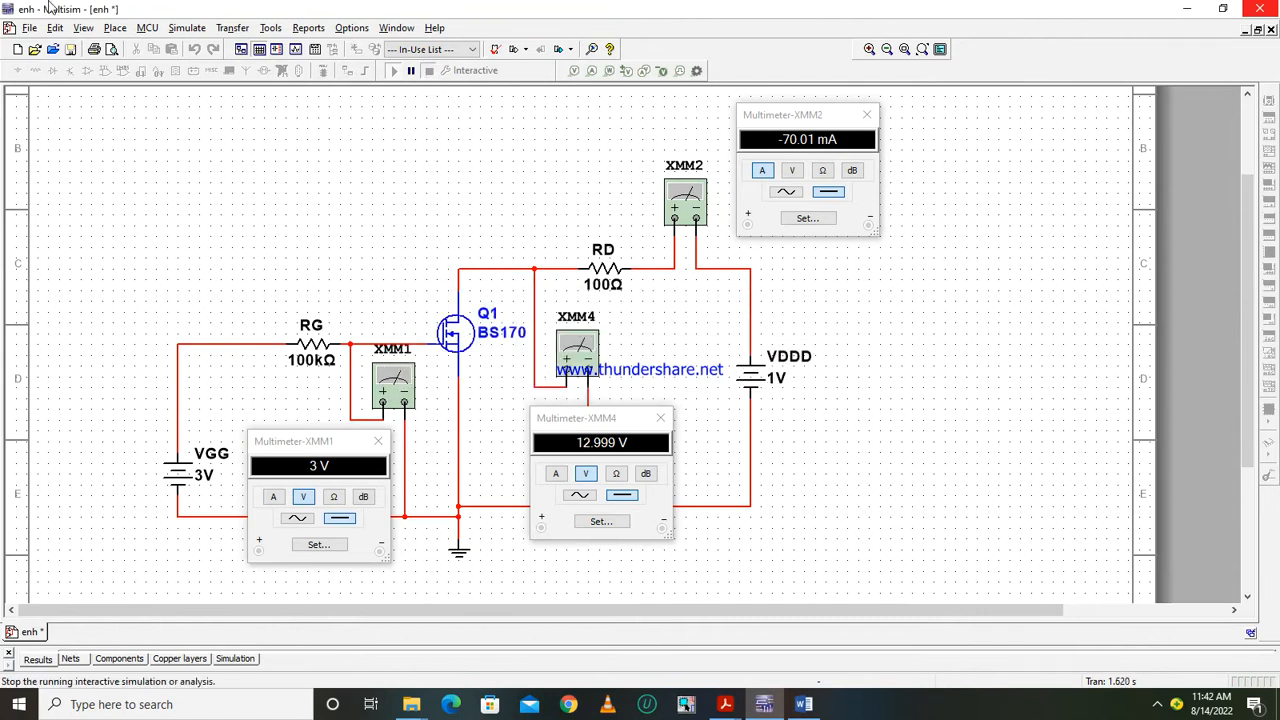
pyautogui.click(30, 27)
pyautogui.click(63, 143)
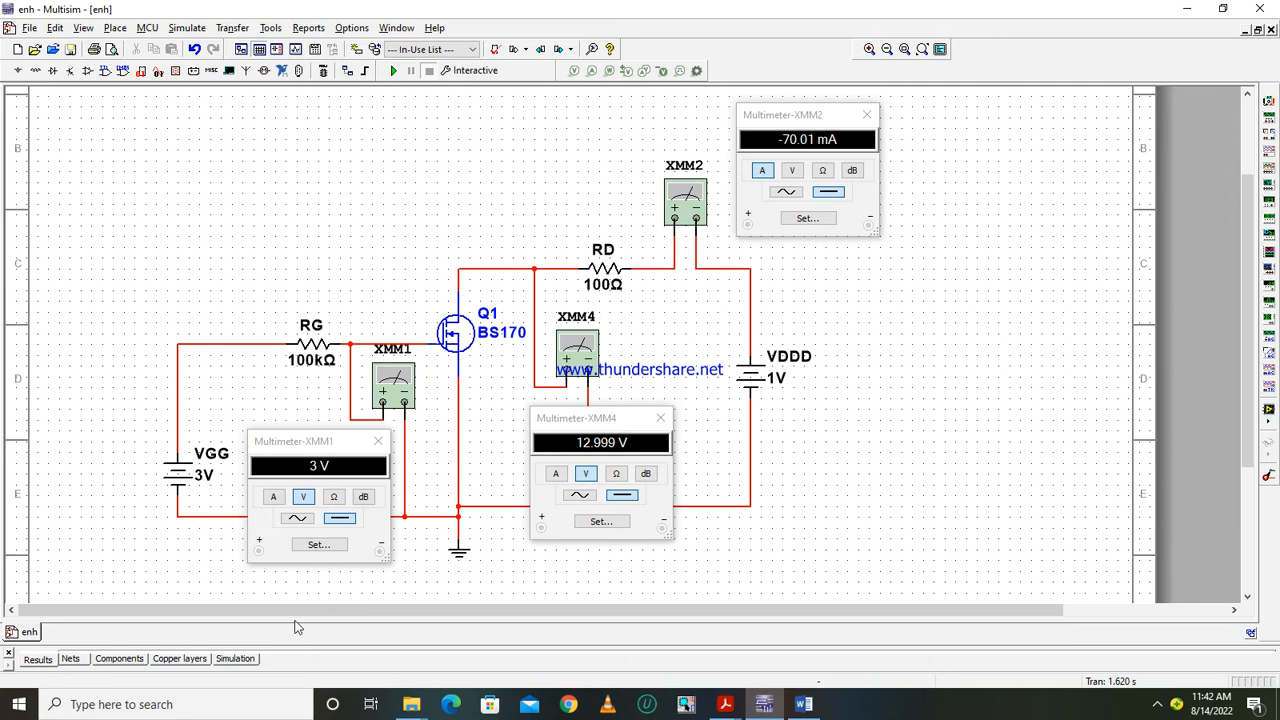
pyautogui.click(1158, 705)
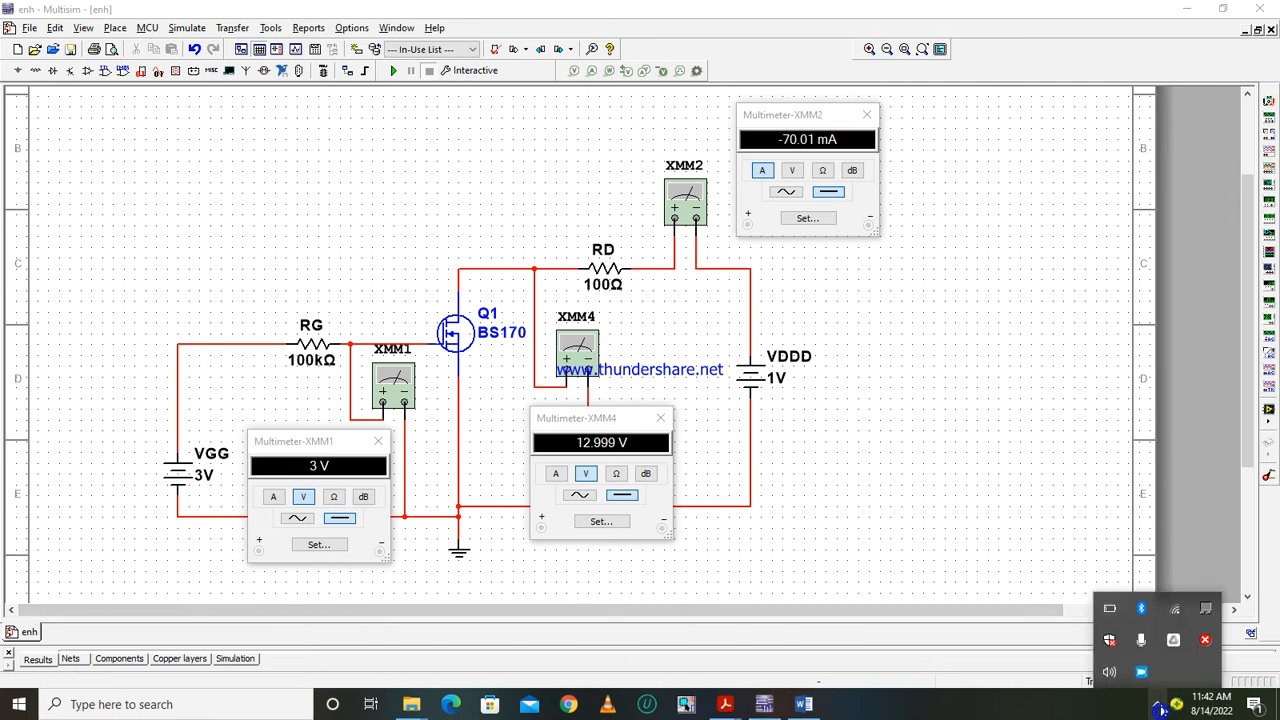
pyautogui.rightClick(1141, 671)
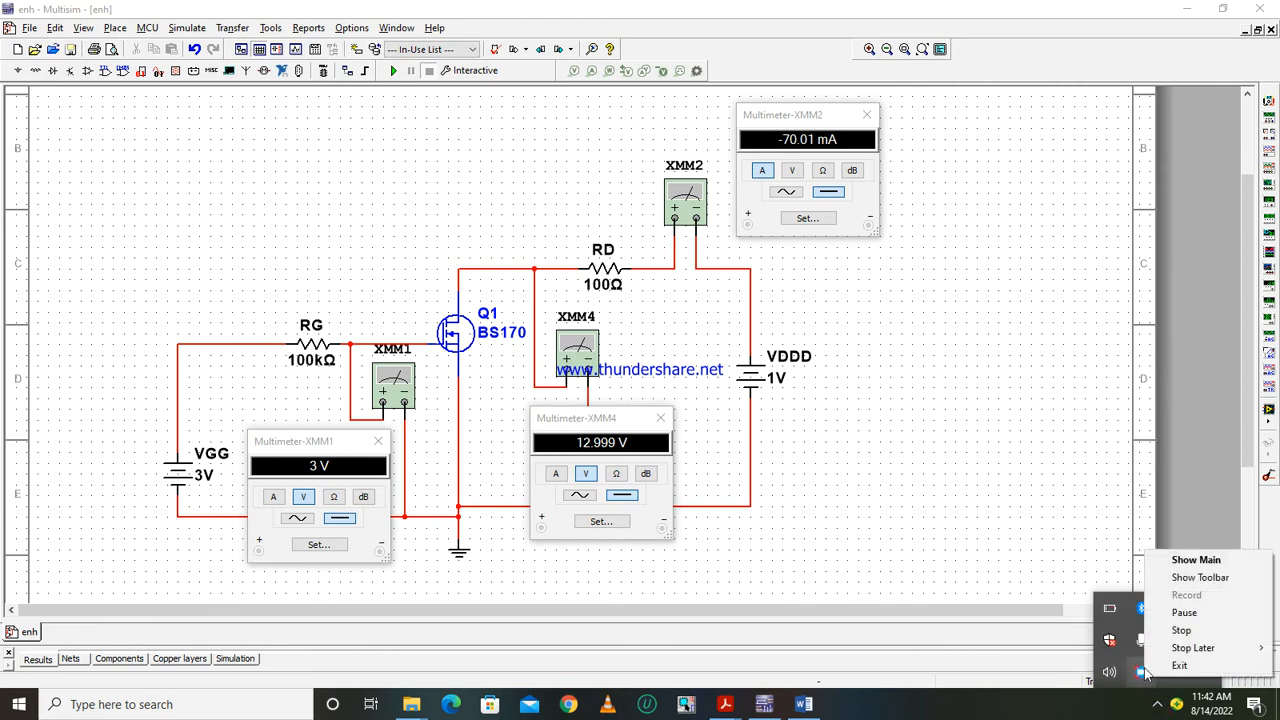
pyautogui.click(1184, 614)
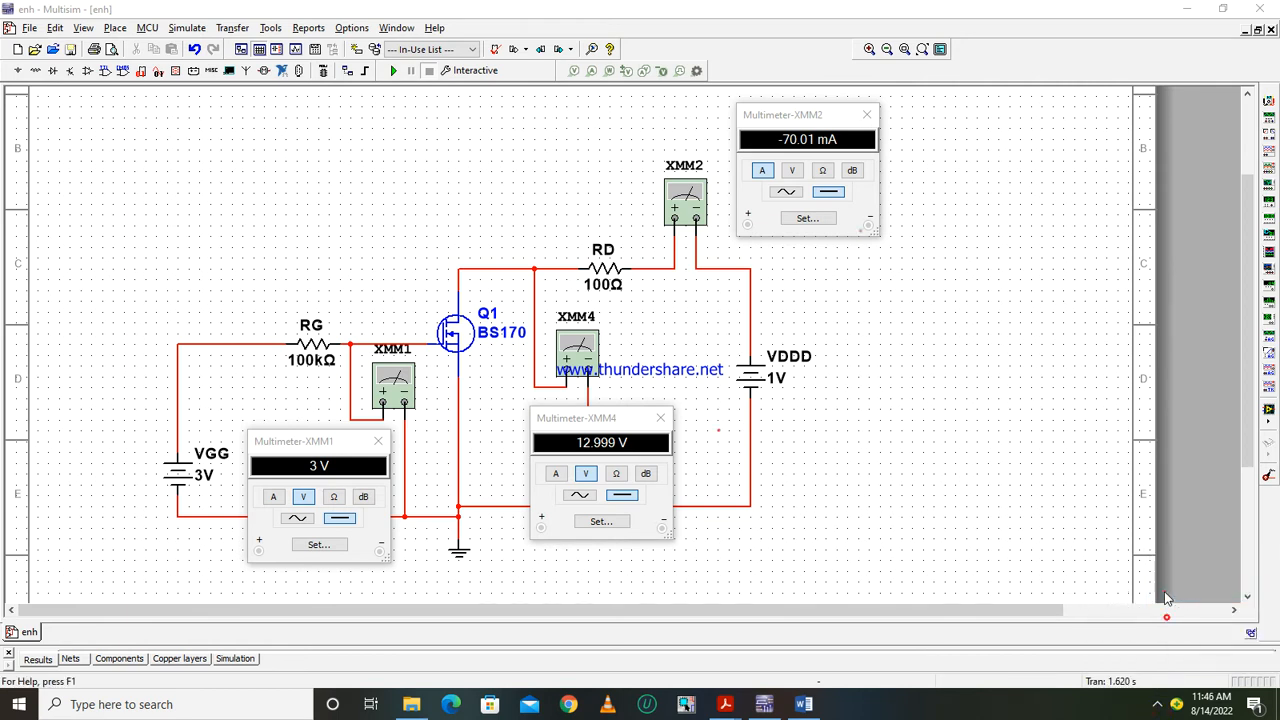
pyautogui.click(1158, 704)
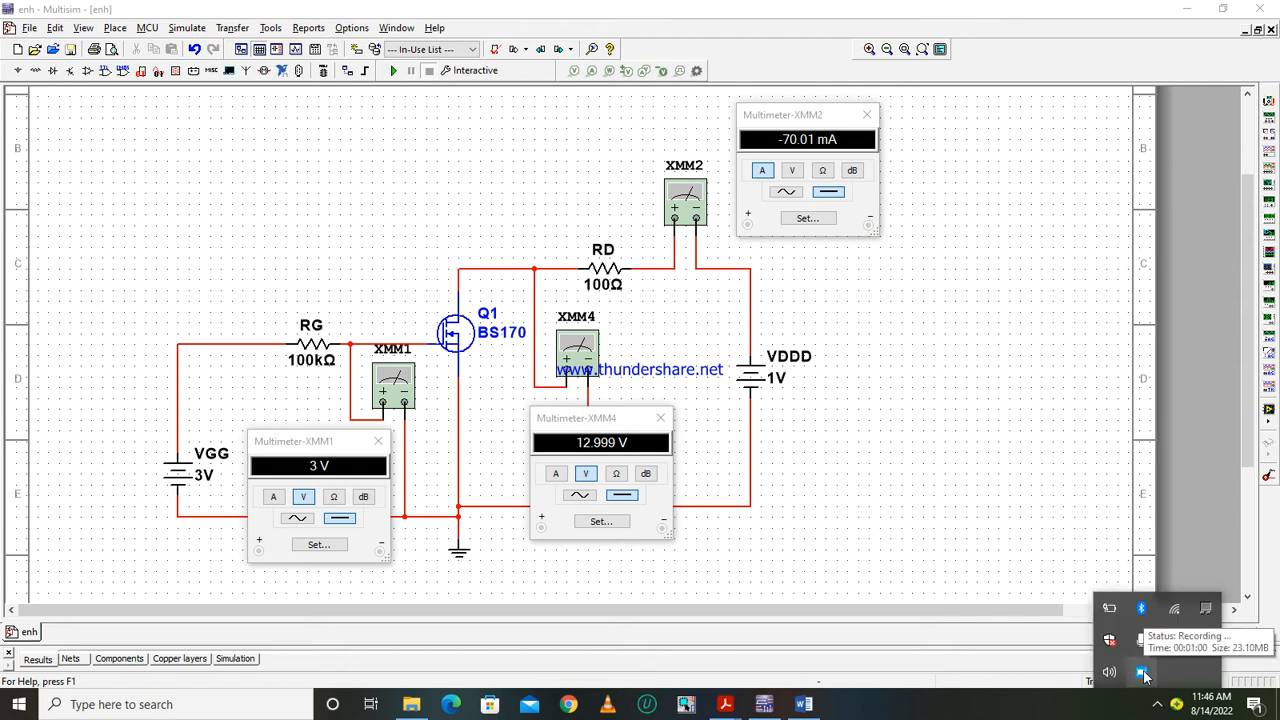
pyautogui.click(983, 456)
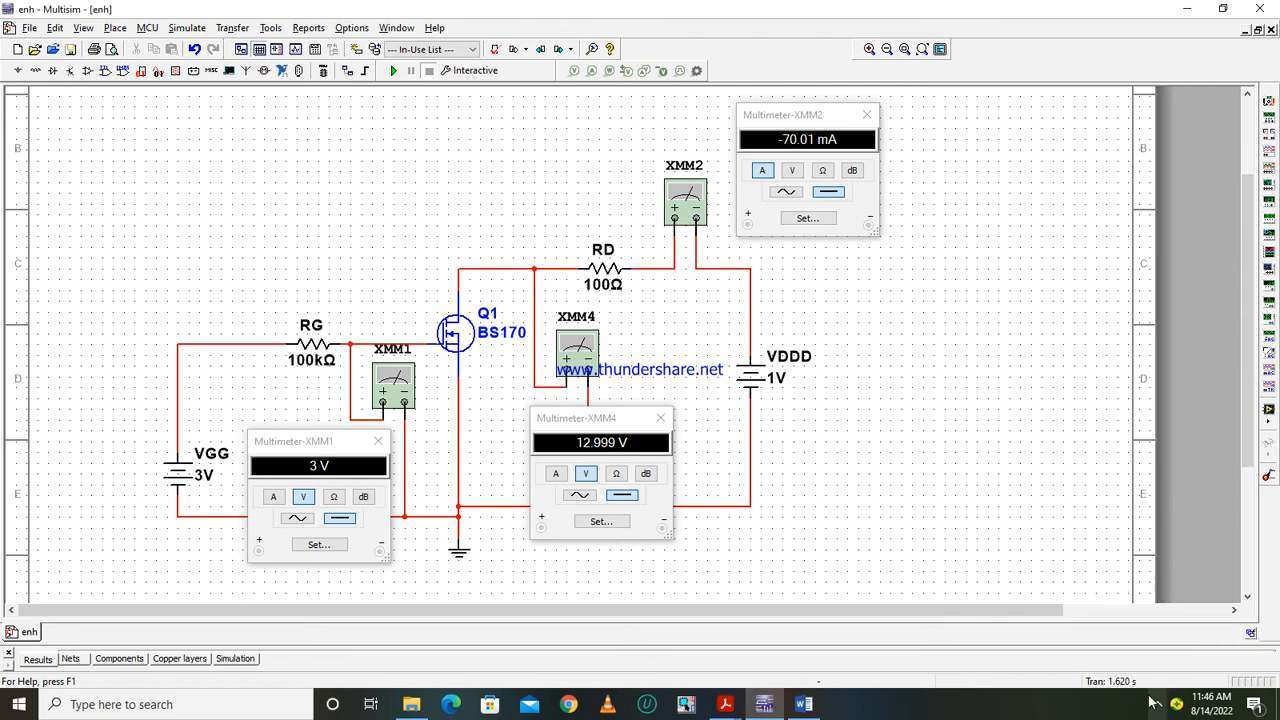
pyautogui.click(1151, 699)
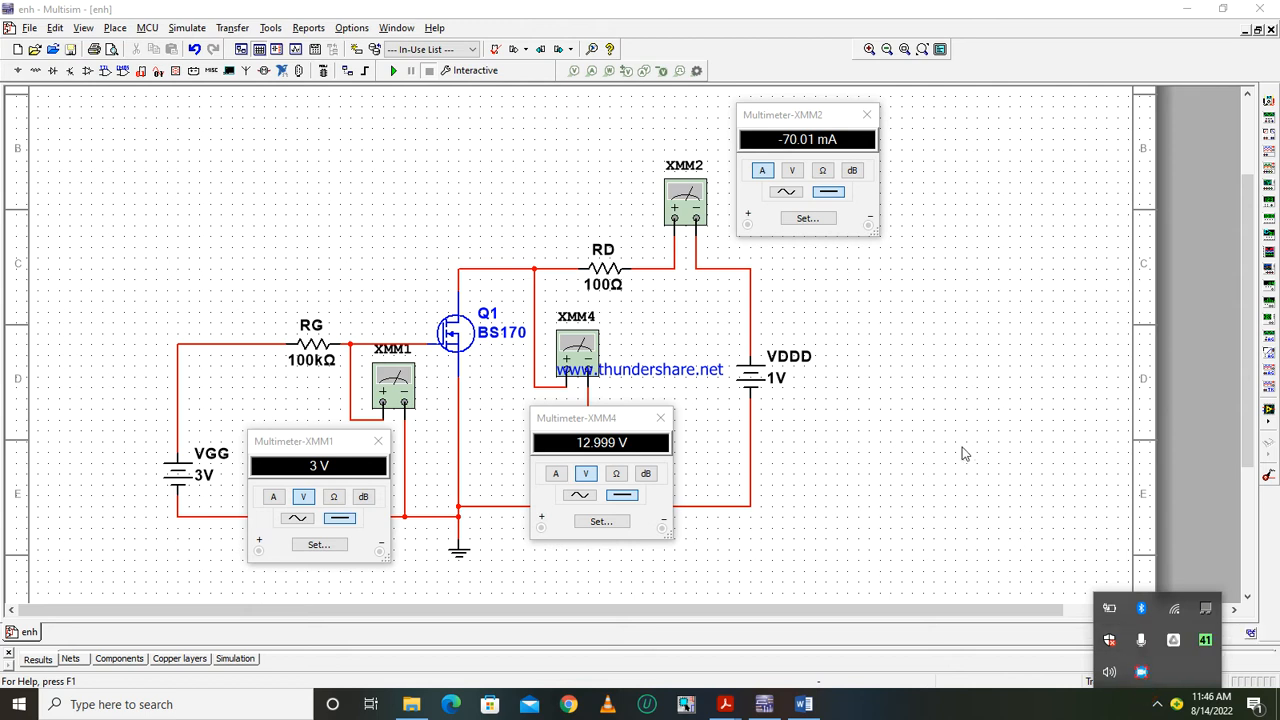
# - Run the circuit simulation, and in the Word lab document remove the final digit of the first VDS value in Table 10.1
pyautogui.click(393, 70)
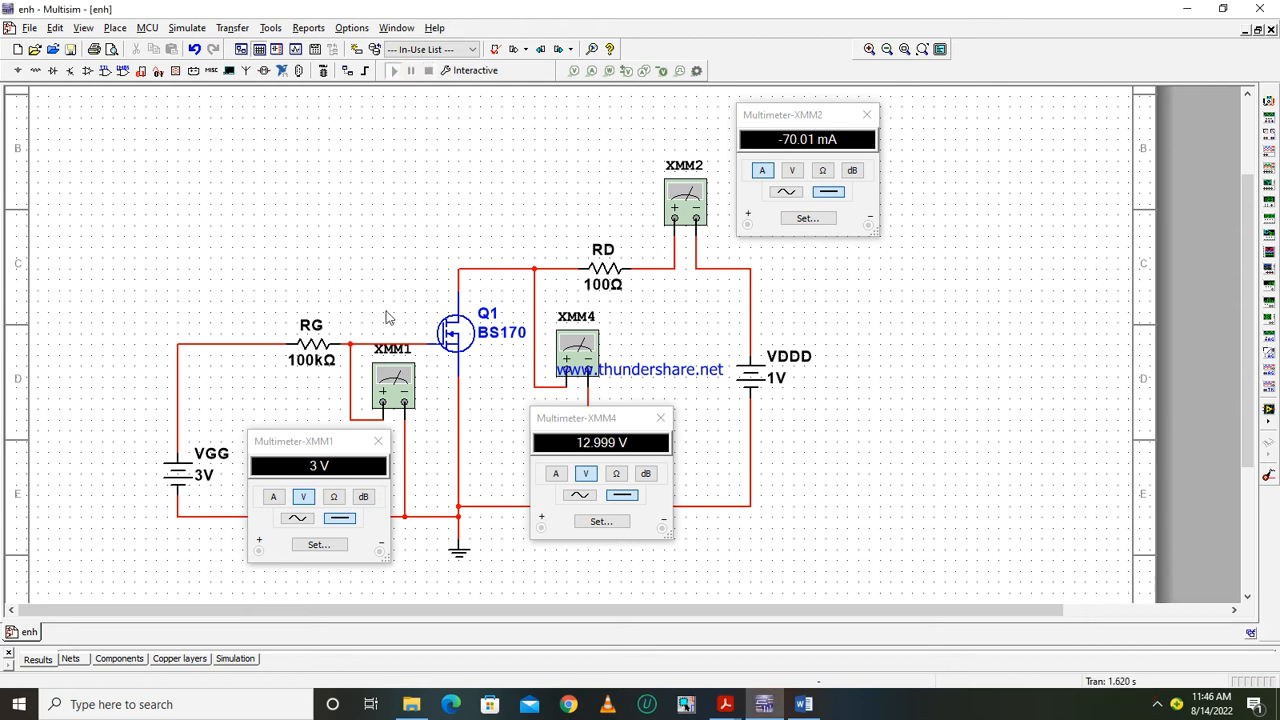
pyautogui.press('F5')
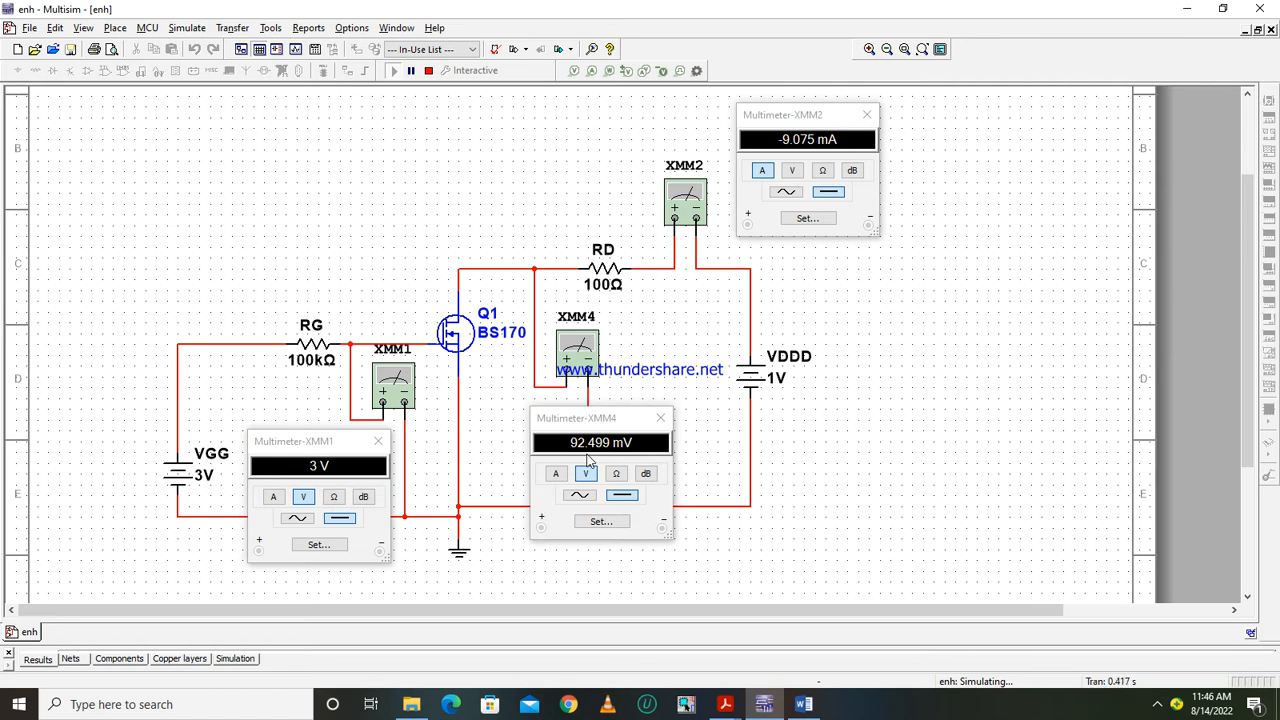
pyautogui.click(804, 704)
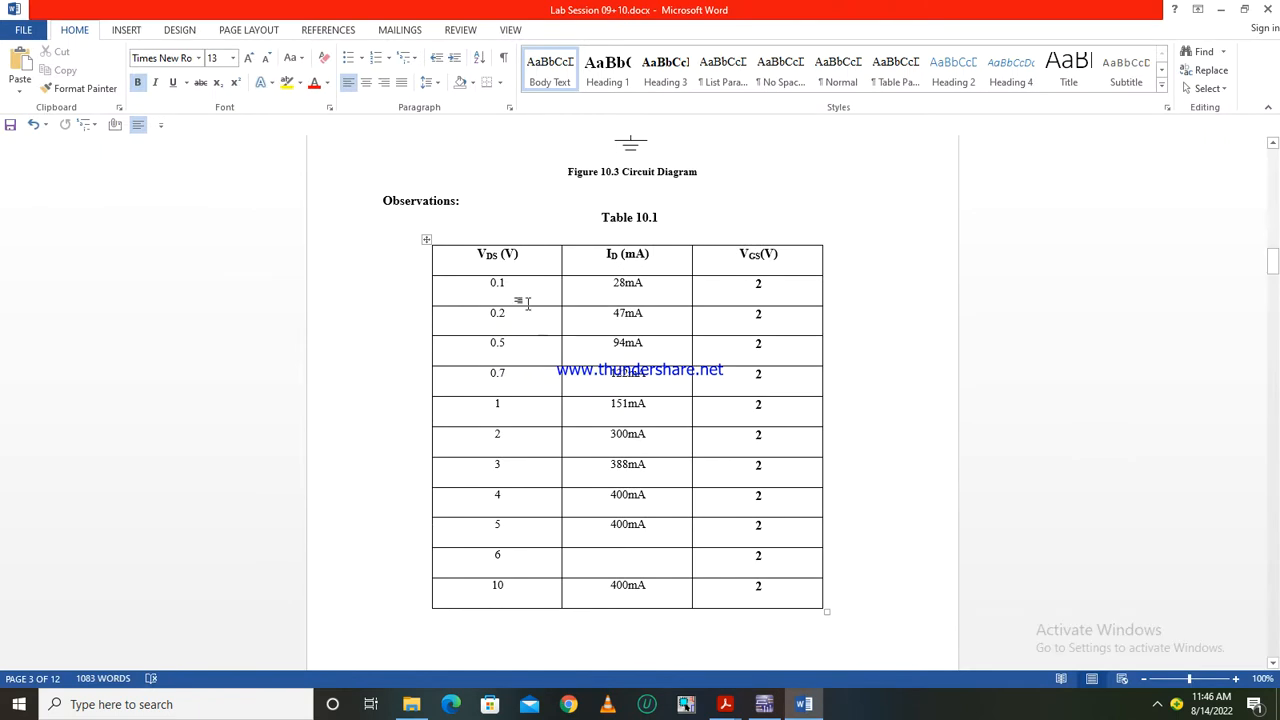
pyautogui.click(505, 283)
pyautogui.press('BackSpace')
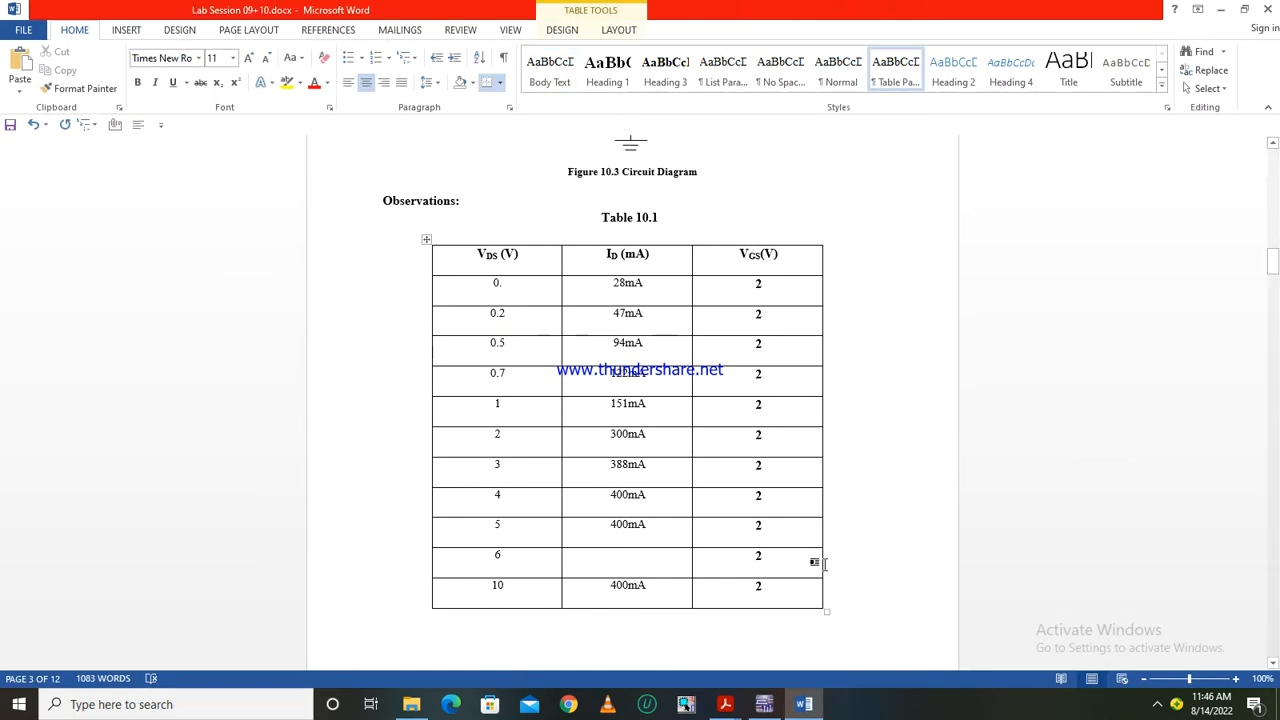
pyautogui.click(764, 704)
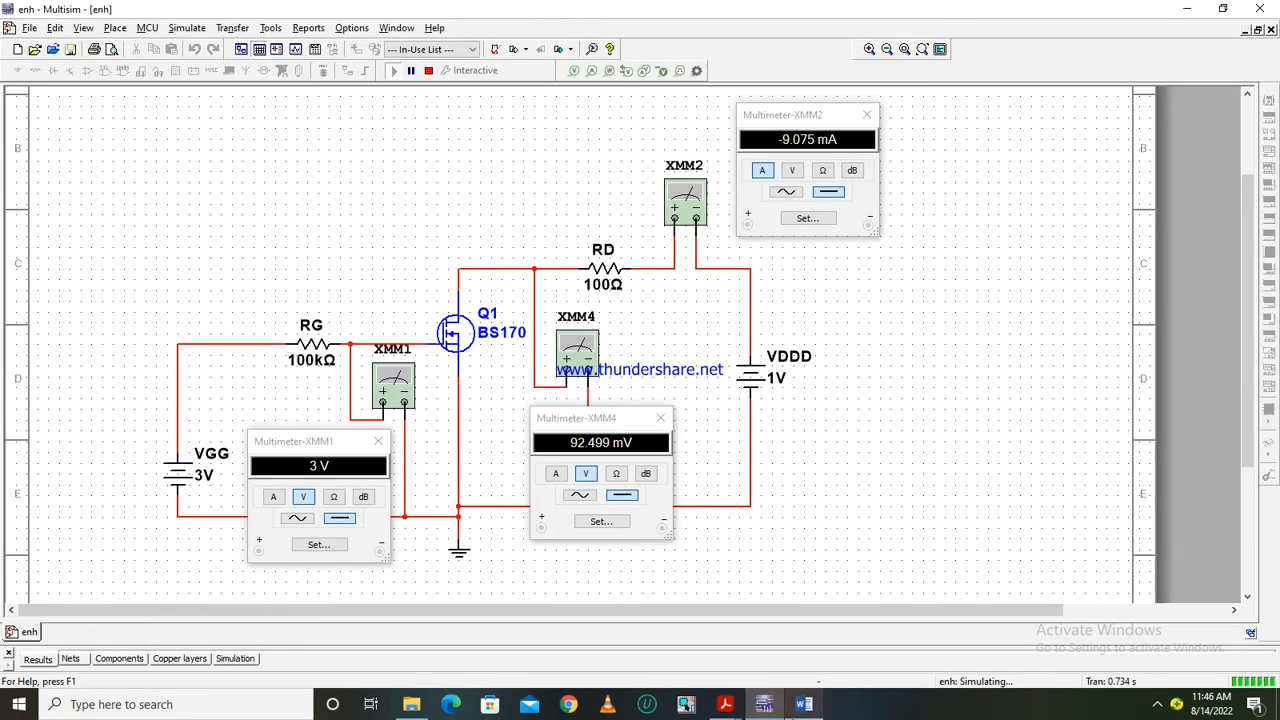
# - In the Word lab document, change every VGS value in Table 10.1 to 3 and save the document
pyautogui.click(804, 704)
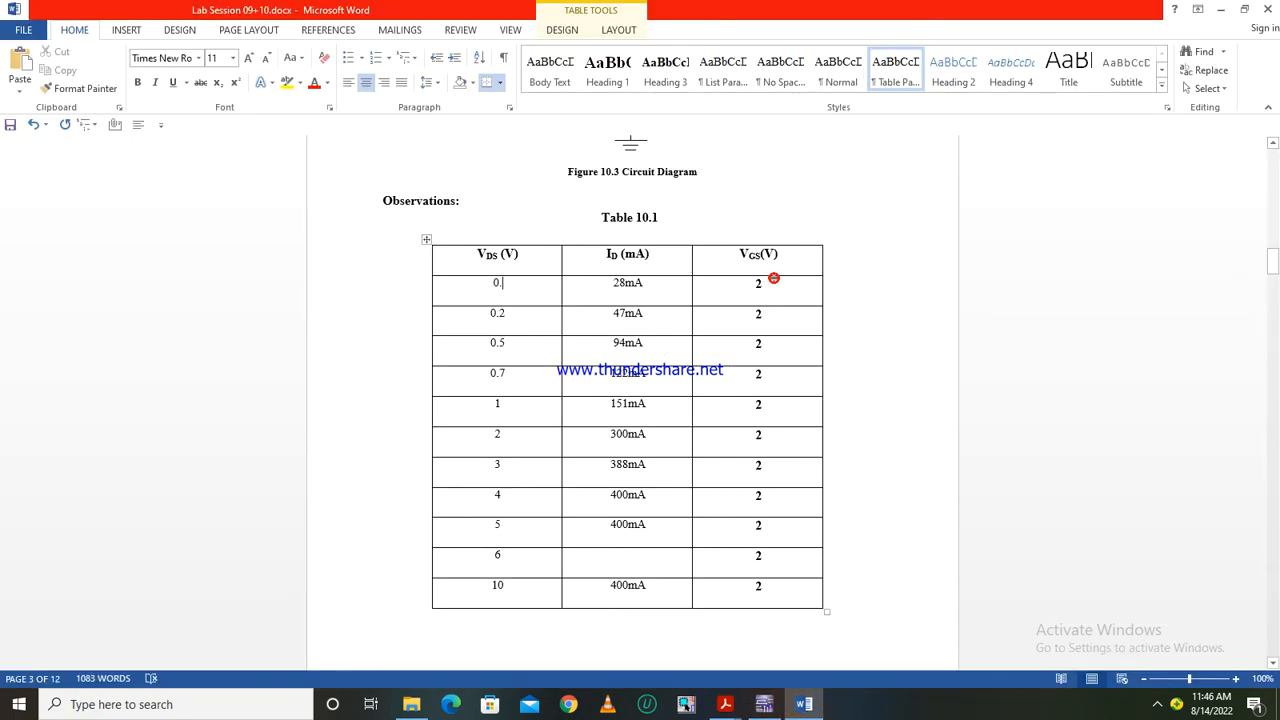
pyautogui.click(775, 298)
pyautogui.press('BackSpace')
pyautogui.write('3')
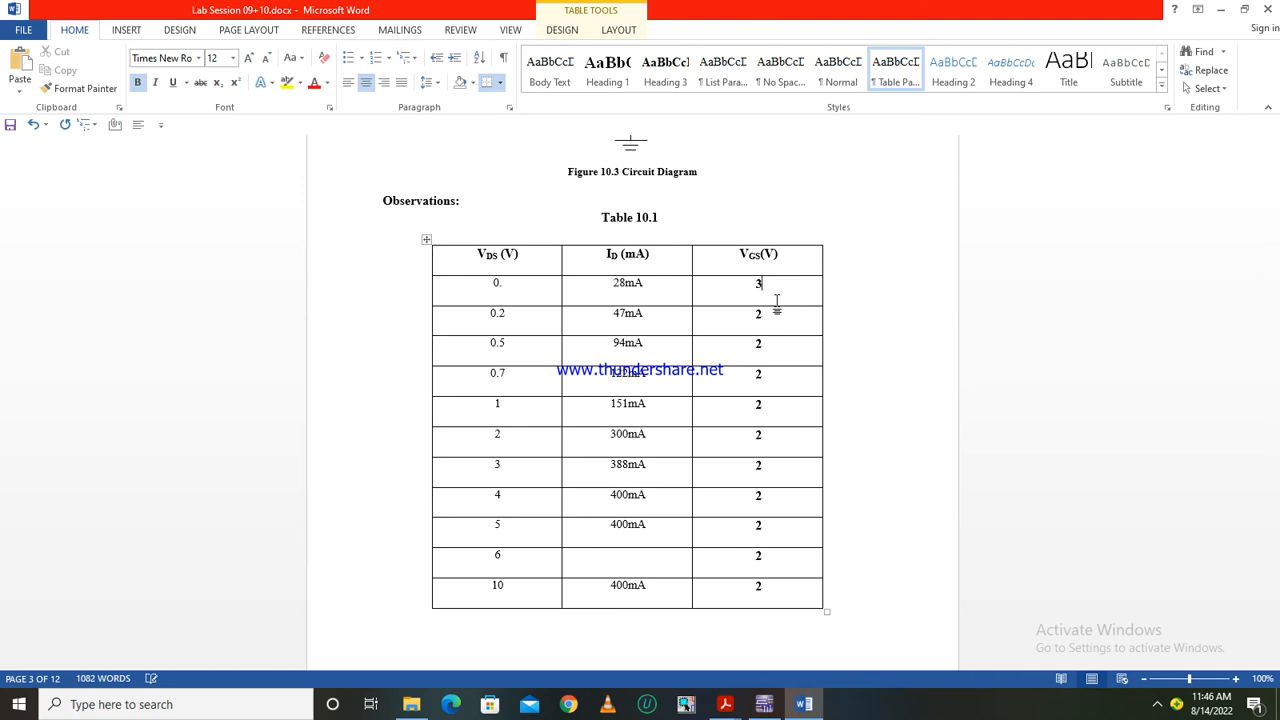
pyautogui.press('Down')
pyautogui.press('BackSpace')
pyautogui.write('3')
pyautogui.press('BackSpace')
pyautogui.press('BackSpace')
pyautogui.write('3')
pyautogui.press('Down')
pyautogui.press('BackSpace')
pyautogui.write('3')
pyautogui.press('Down')
pyautogui.write('3')
pyautogui.press('Down')
pyautogui.write('3')
pyautogui.press('BackSpace')
pyautogui.press('Down')
pyautogui.hotkey('ctrl', 's')
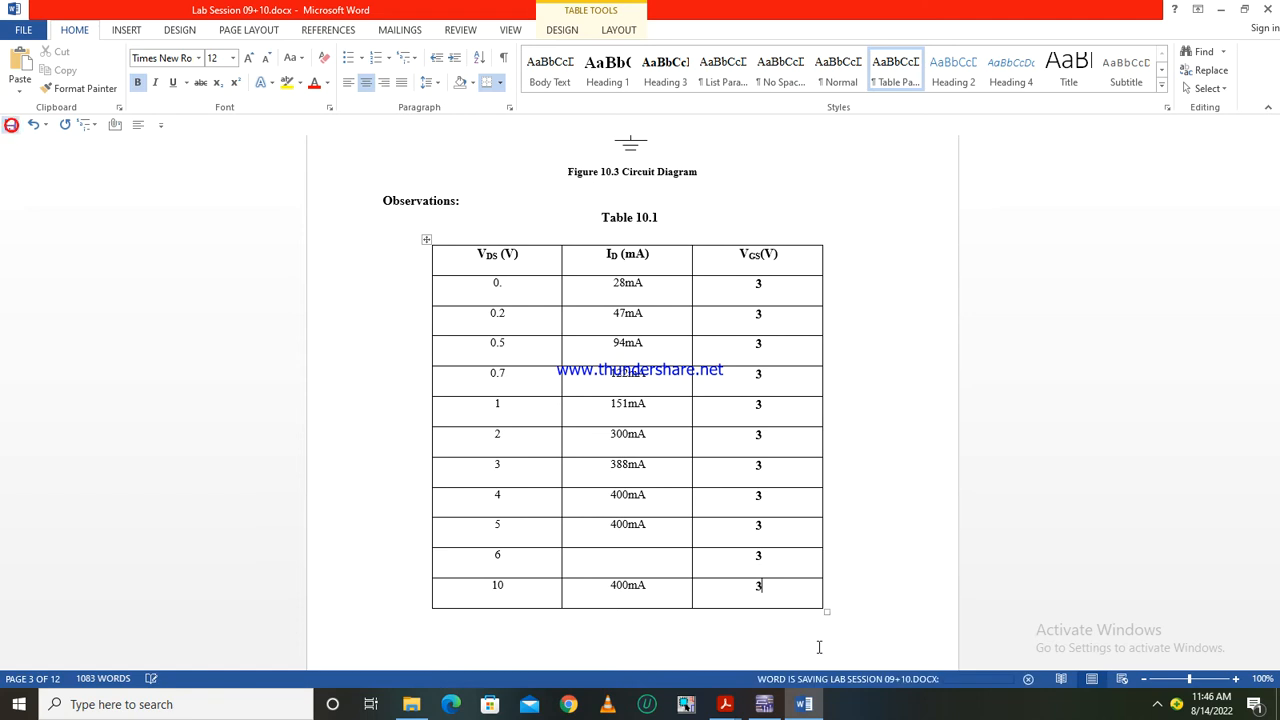
# - Switch to Multisim, set the VDDD source voltage to 1.2 V and restart the simulation
pyautogui.click(764, 704)
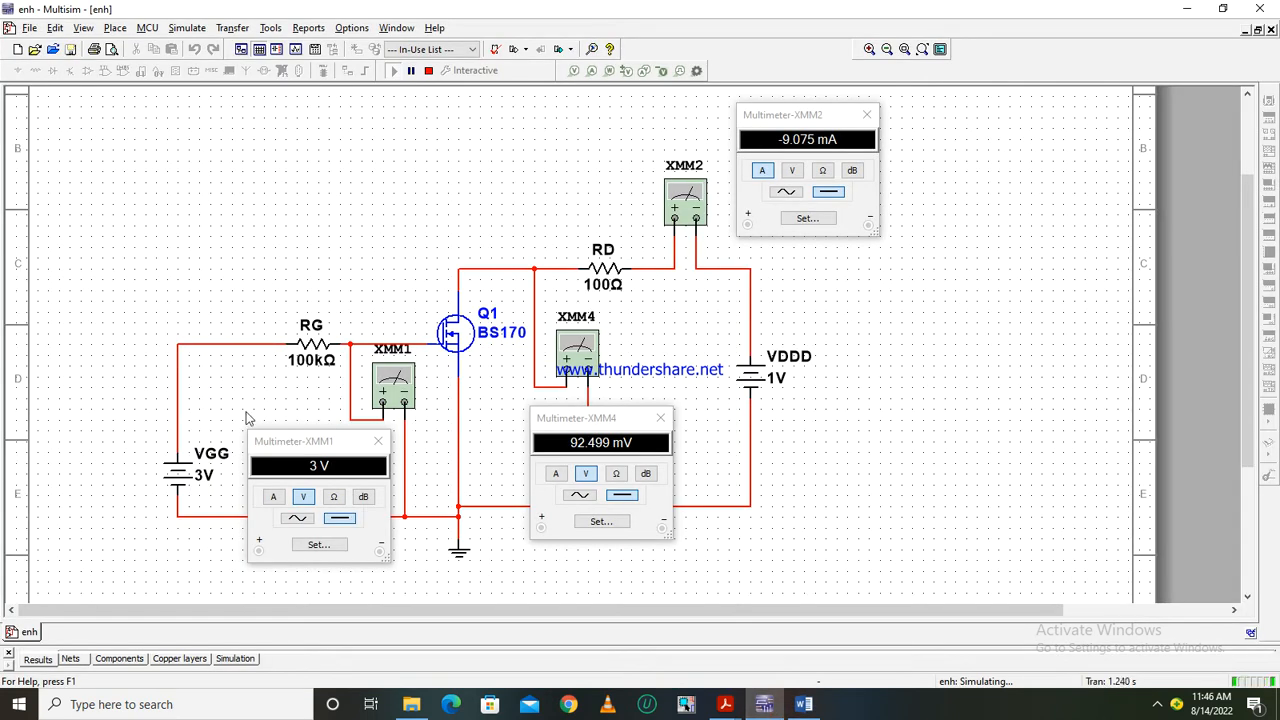
pyautogui.click(780, 379)
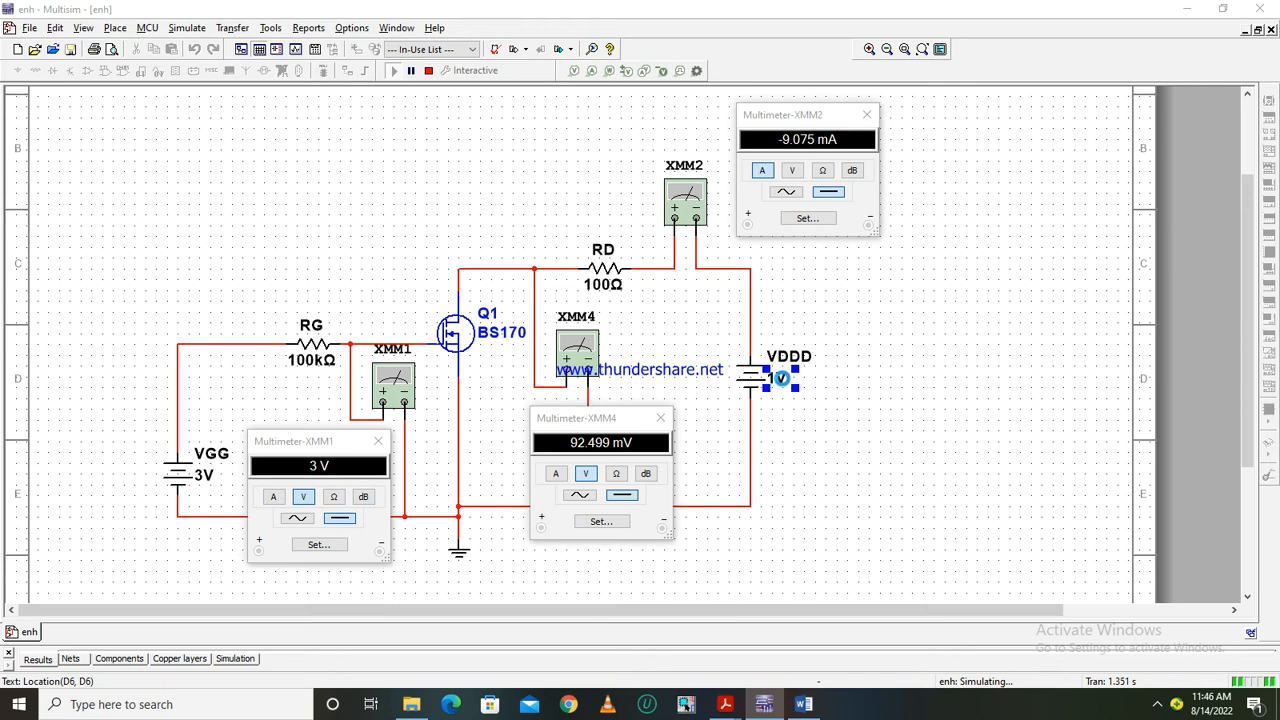
pyautogui.doubleClick(781, 378)
pyautogui.write('1.')
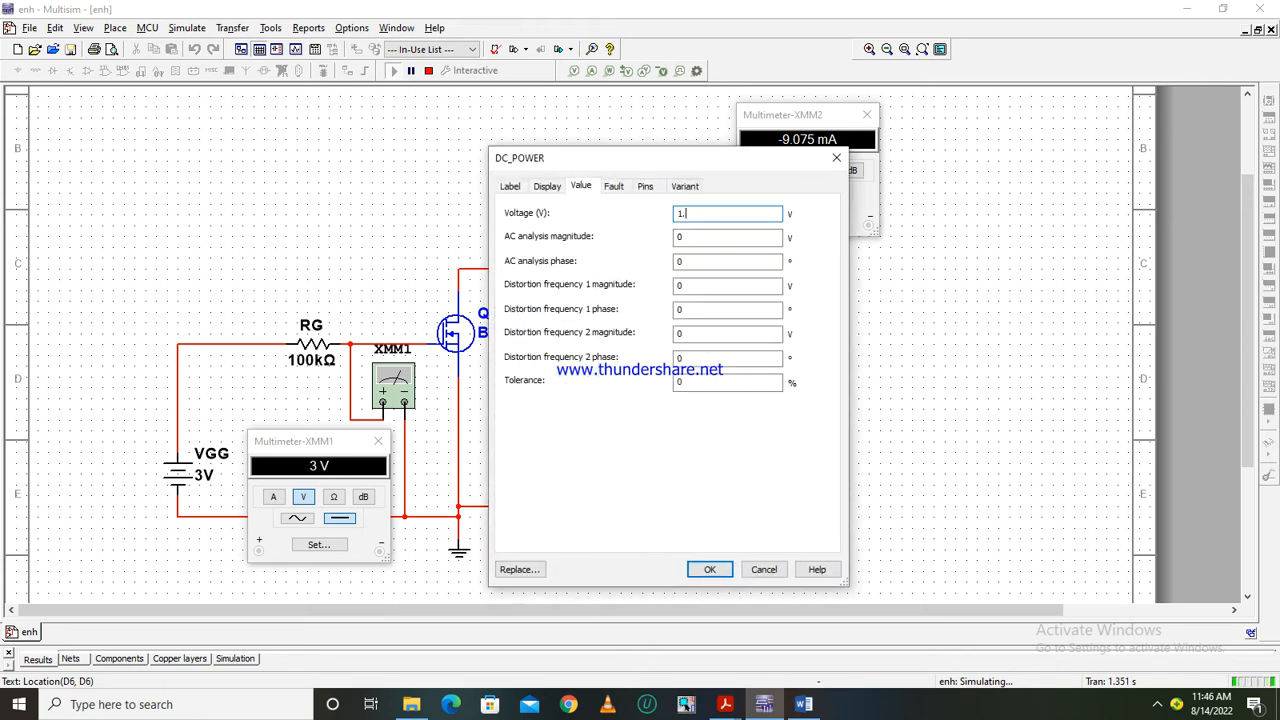
pyautogui.write('5')
pyautogui.press('Return')
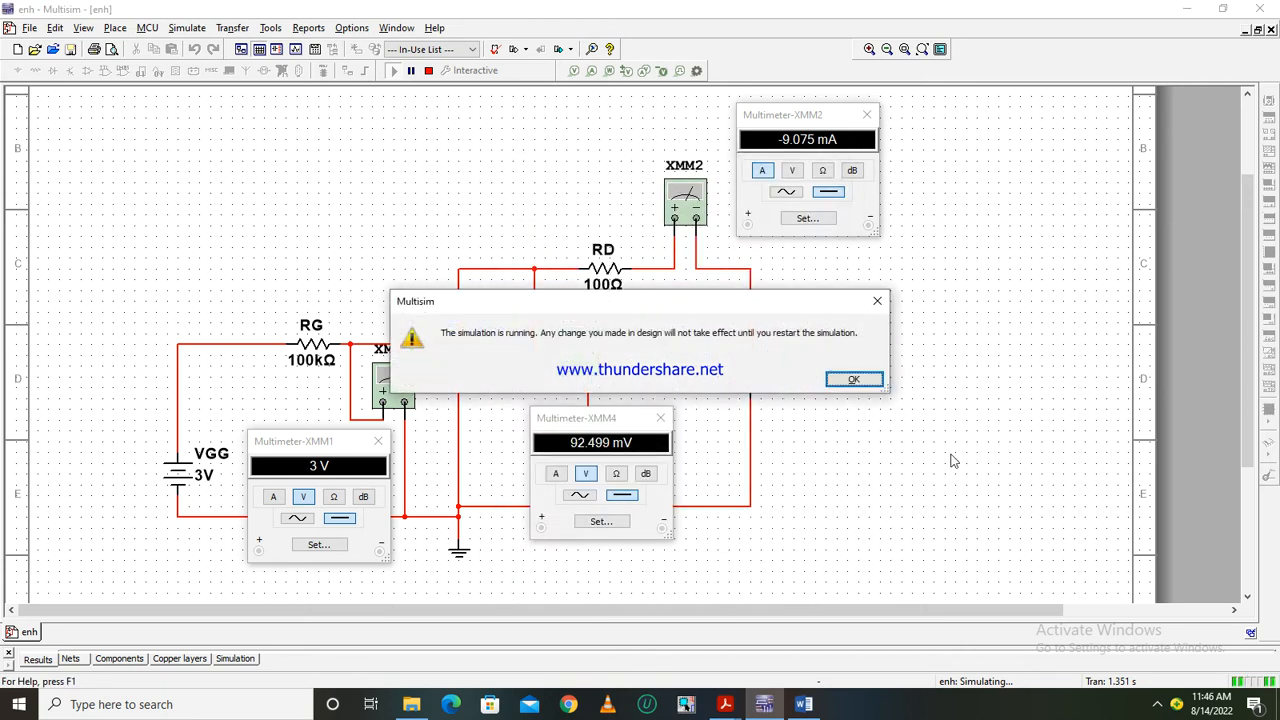
pyautogui.click(855, 379)
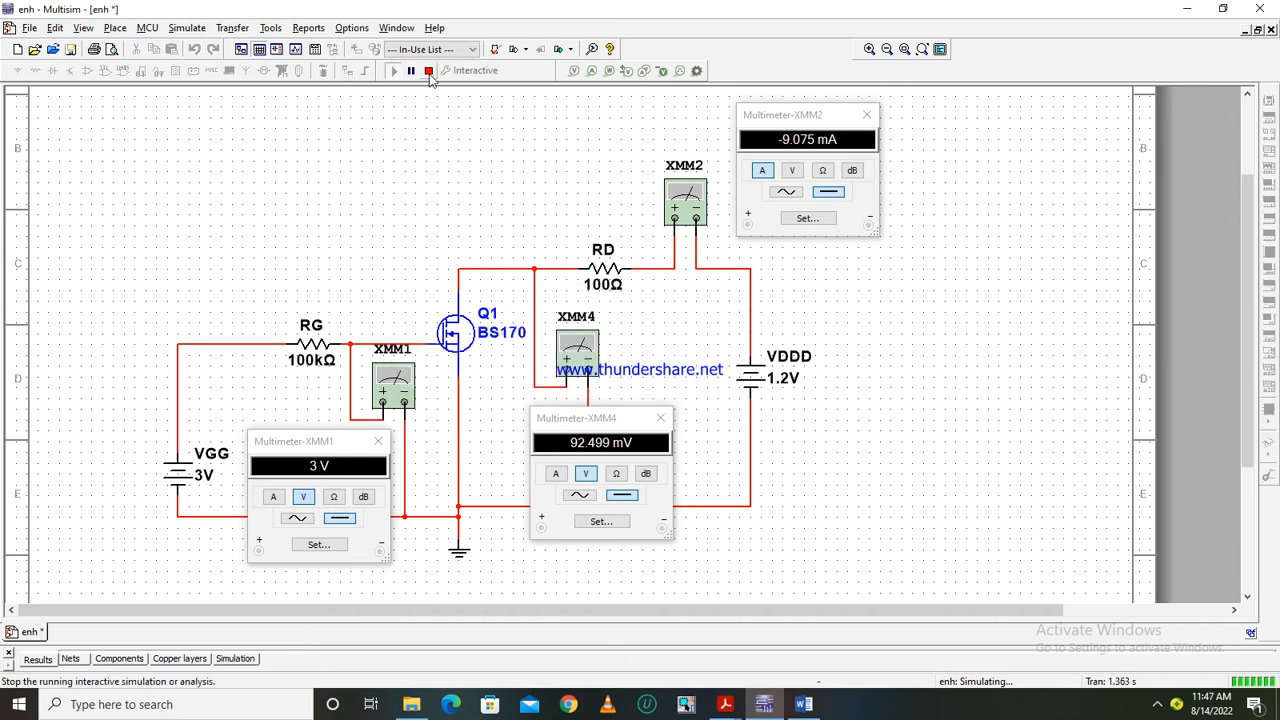
pyautogui.click(429, 73)
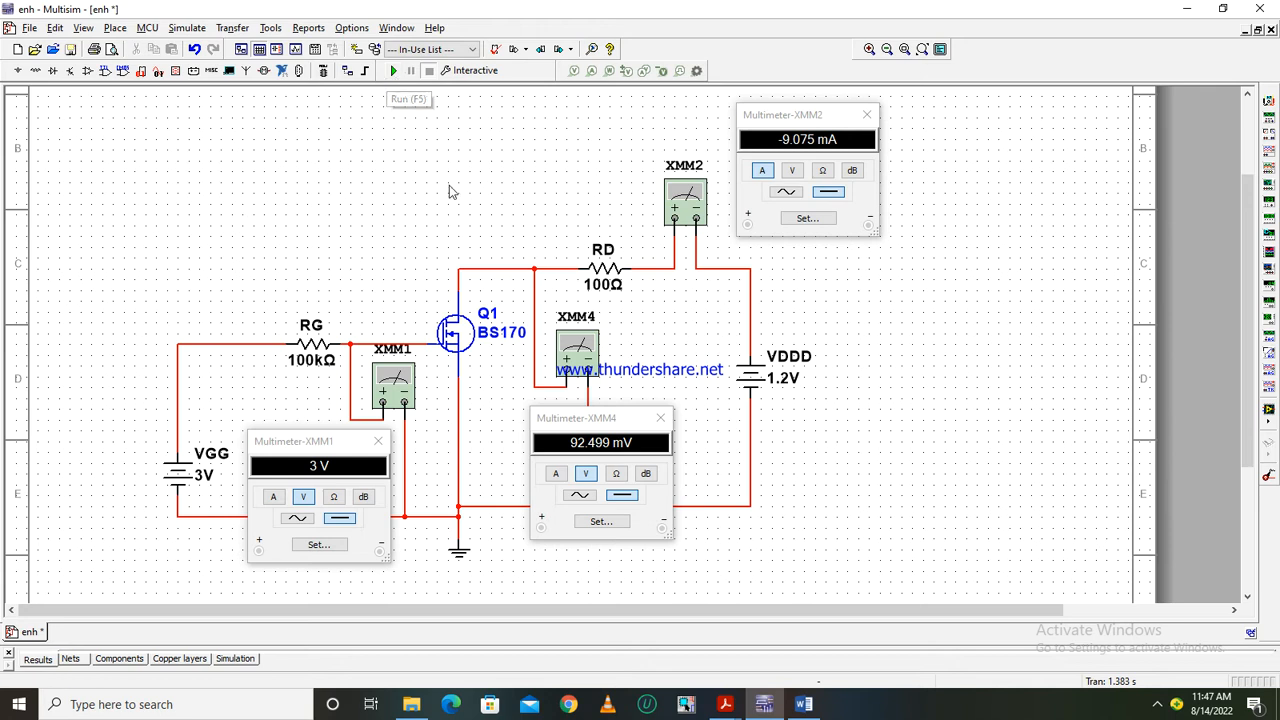
pyautogui.click(393, 72)
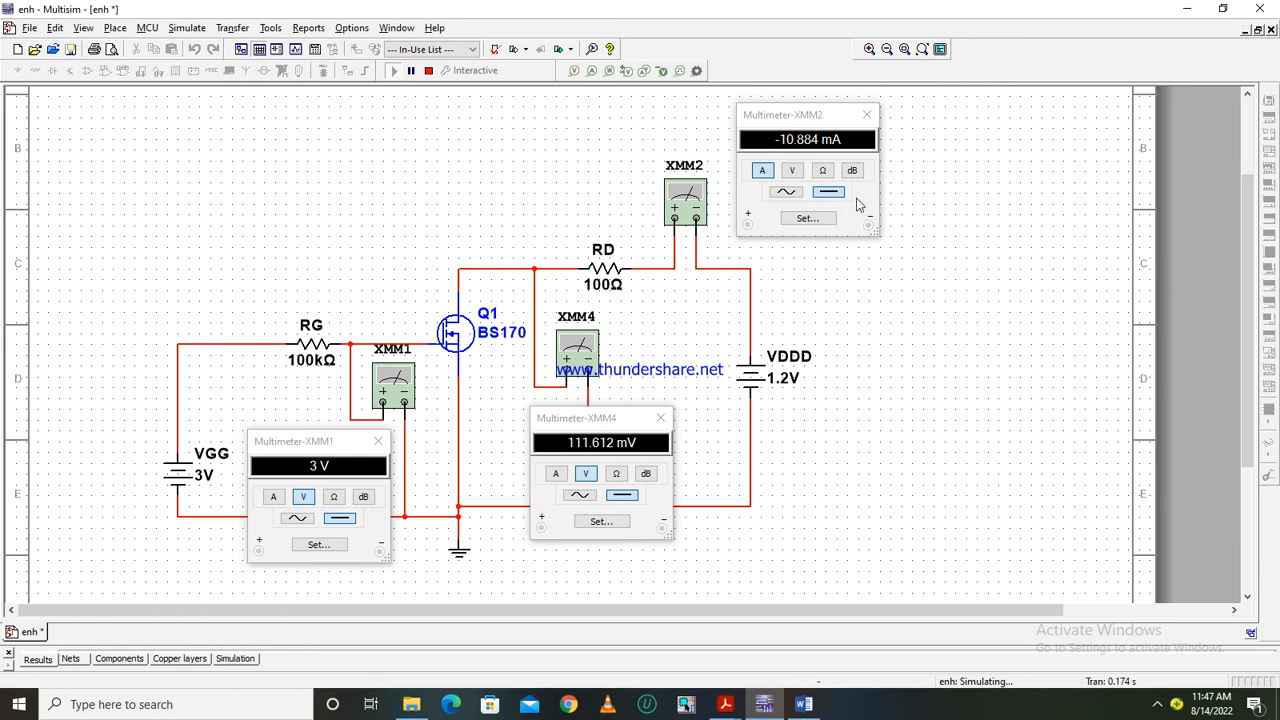
# - In the Word lab document, complete the first row of Table 10.1 with a VDS of 0.1 and an ID of 10 mA
pyautogui.click(806, 700)
pyautogui.click(540, 289)
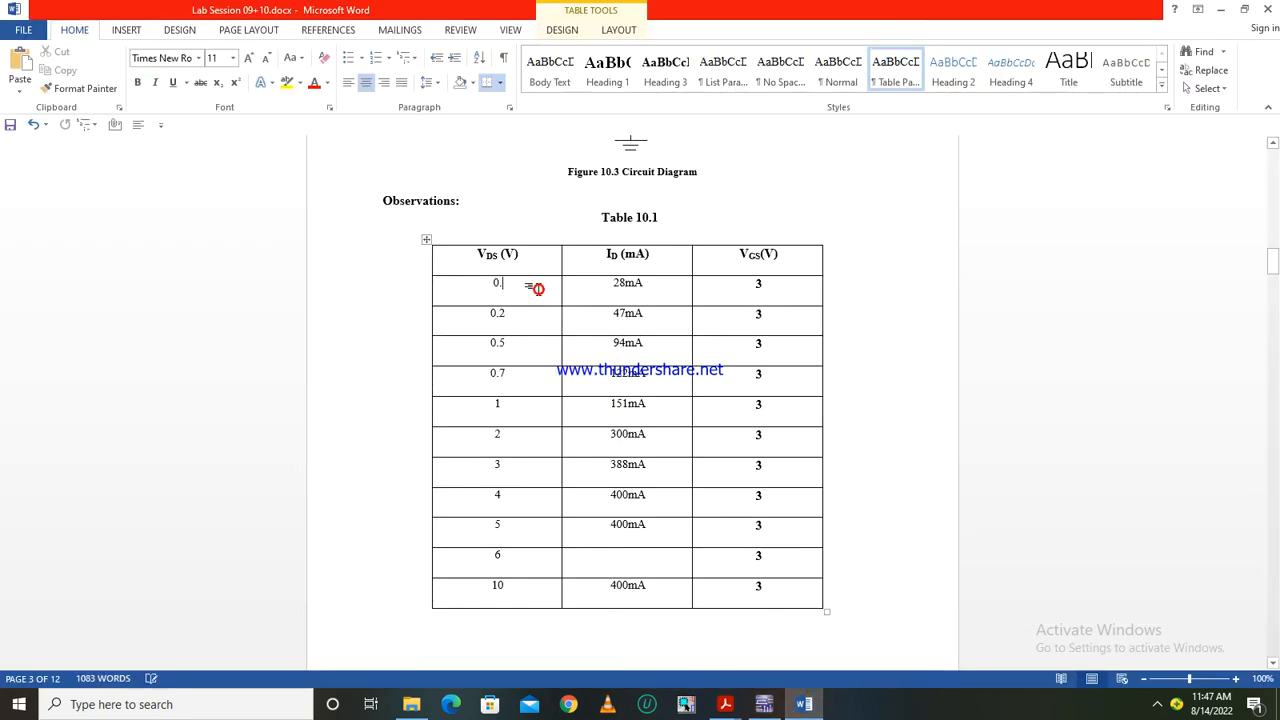
pyautogui.write('1')
pyautogui.press('Right')
pyautogui.press('BackSpace')
pyautogui.press('BackSpace')
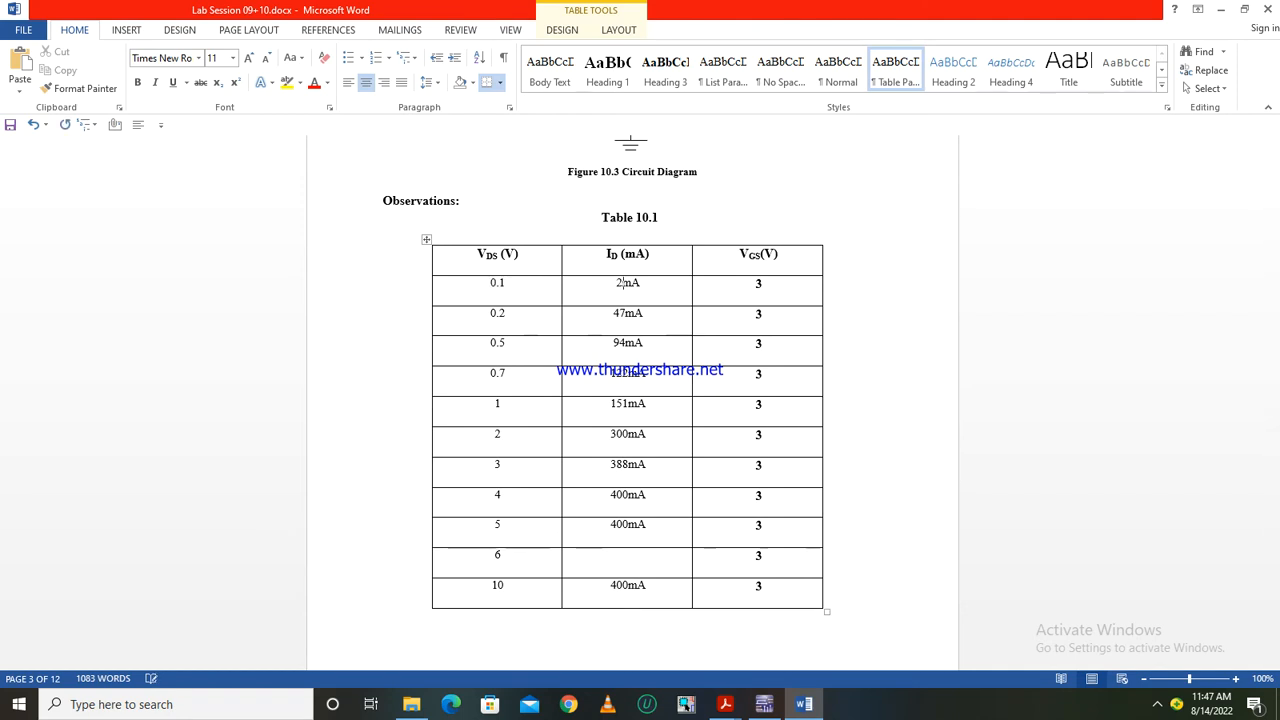
pyautogui.write('10')
# - Remove the decimal parts of the second, third and fourth VDS values in Table 10.1, leaving 0 in each cell
pyautogui.click(520, 313)
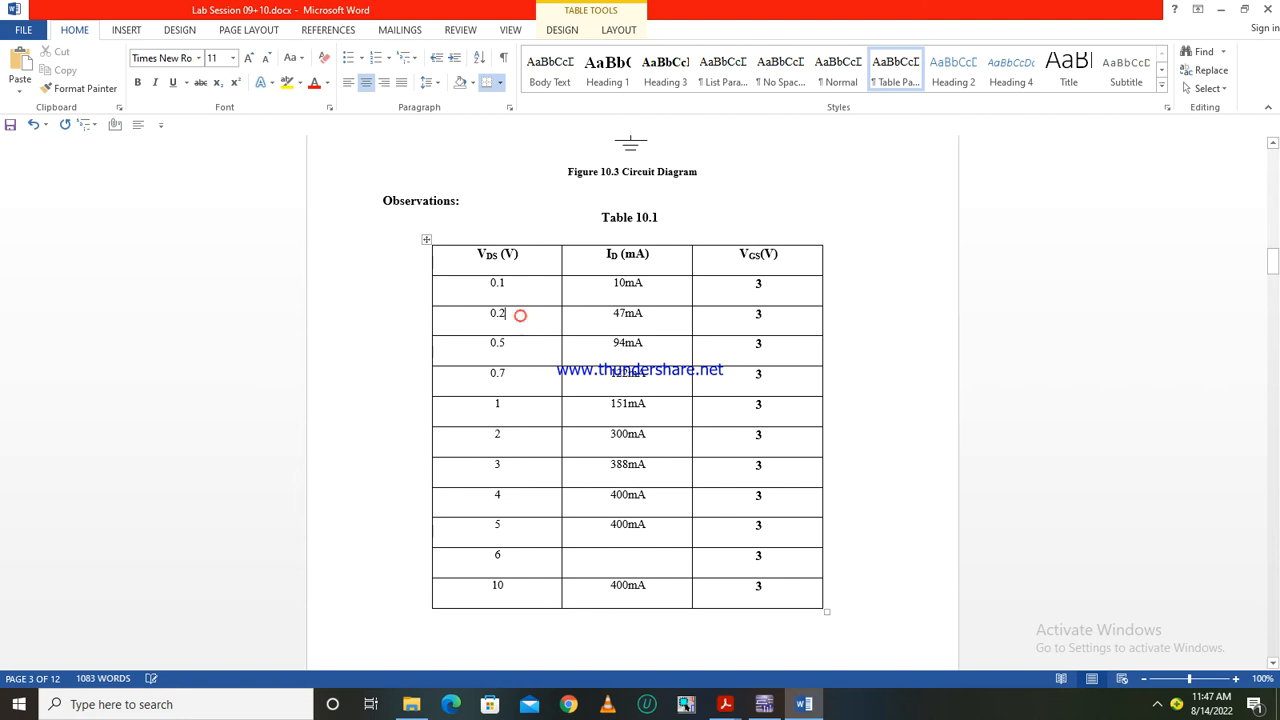
pyautogui.press('BackSpace')
pyautogui.press('BackSpace')
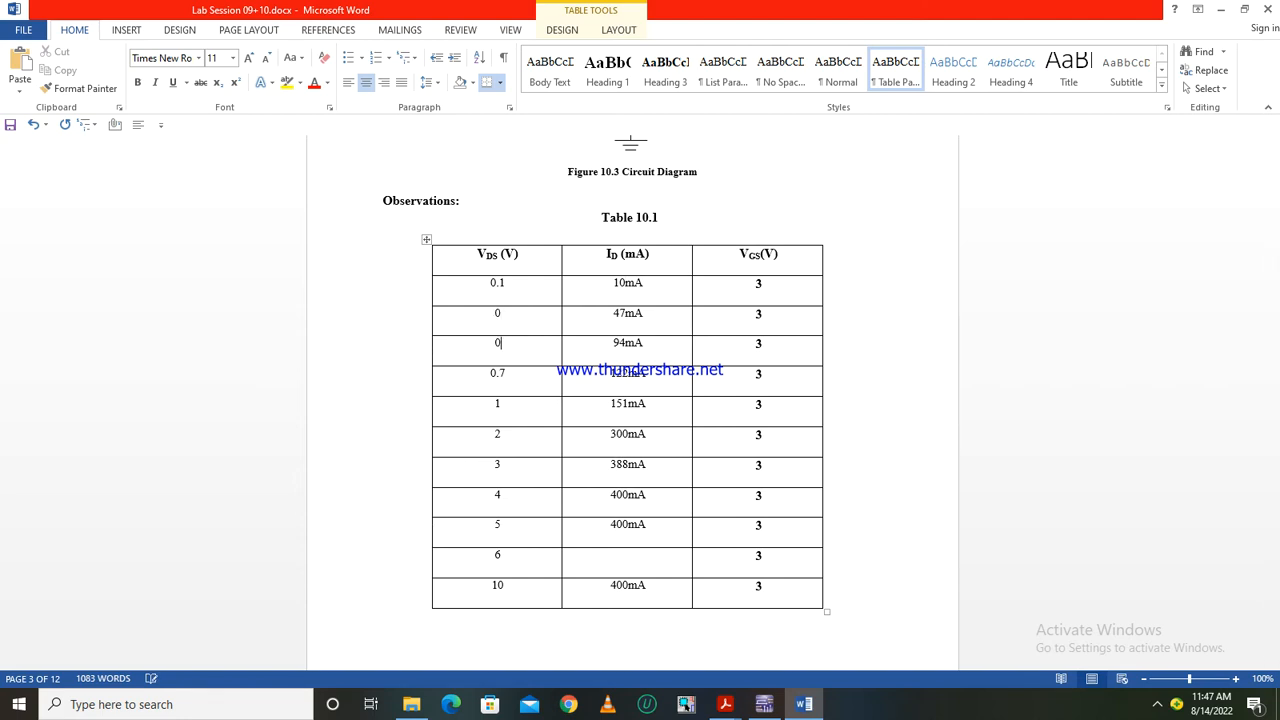
pyautogui.press('BackSpace')
pyautogui.press('BackSpace')
# - Clear the old ID readings below the first row of Table 10.1, keeping the mA units in rows two to seven, and save the document
pyautogui.click(651, 588)
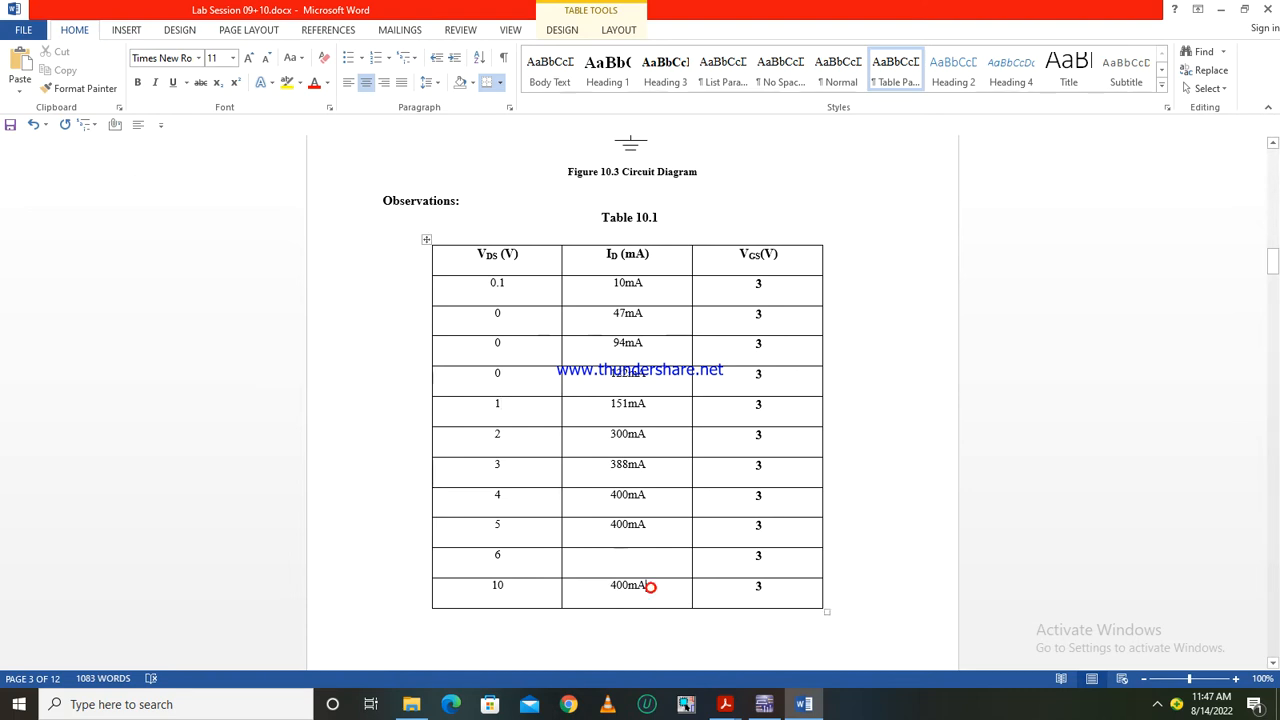
pyautogui.press('BackSpace')
pyautogui.press('BackSpace')
pyautogui.press('BackSpace')
pyautogui.press('Up')
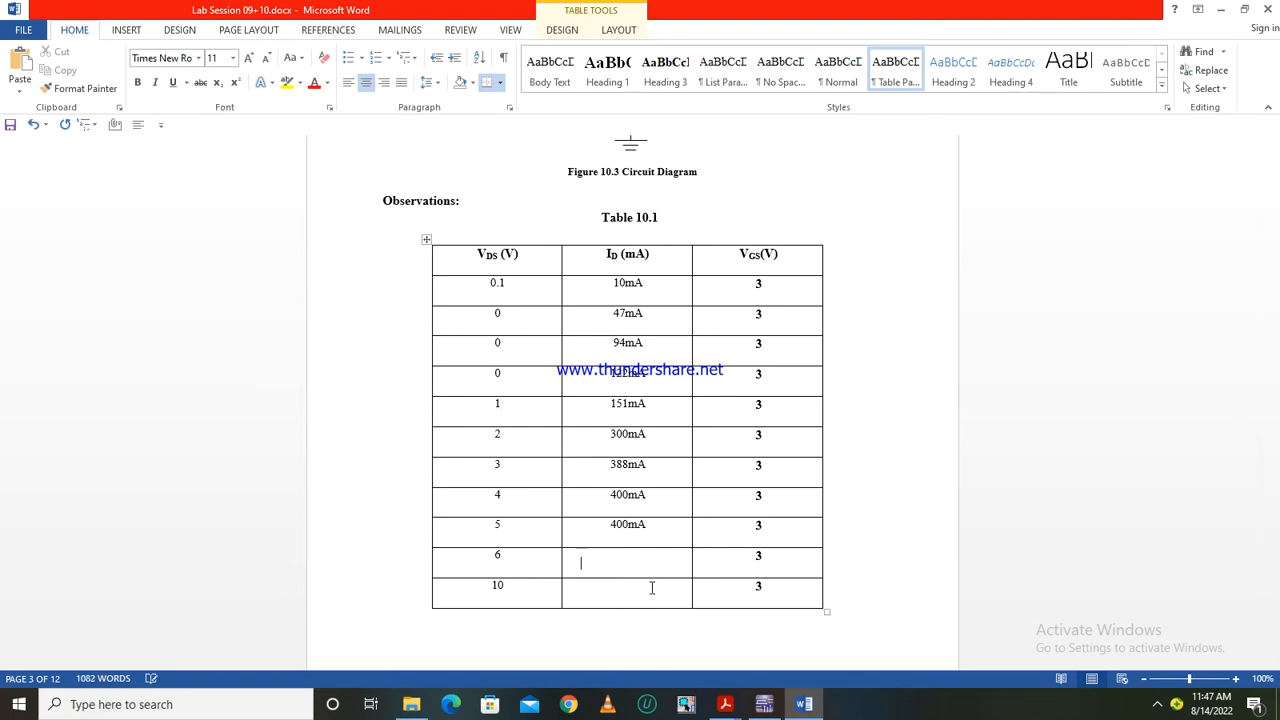
pyautogui.press('Delete')
pyautogui.press('BackSpace')
pyautogui.press('BackSpace')
pyautogui.press('BackSpace')
pyautogui.press('BackSpace')
pyautogui.press('BackSpace')
pyautogui.press('BackSpace')
pyautogui.press('BackSpace')
pyautogui.press('BackSpace')
pyautogui.press('Up')
pyautogui.press('BackSpace')
pyautogui.press('BackSpace')
pyautogui.press('BackSpace')
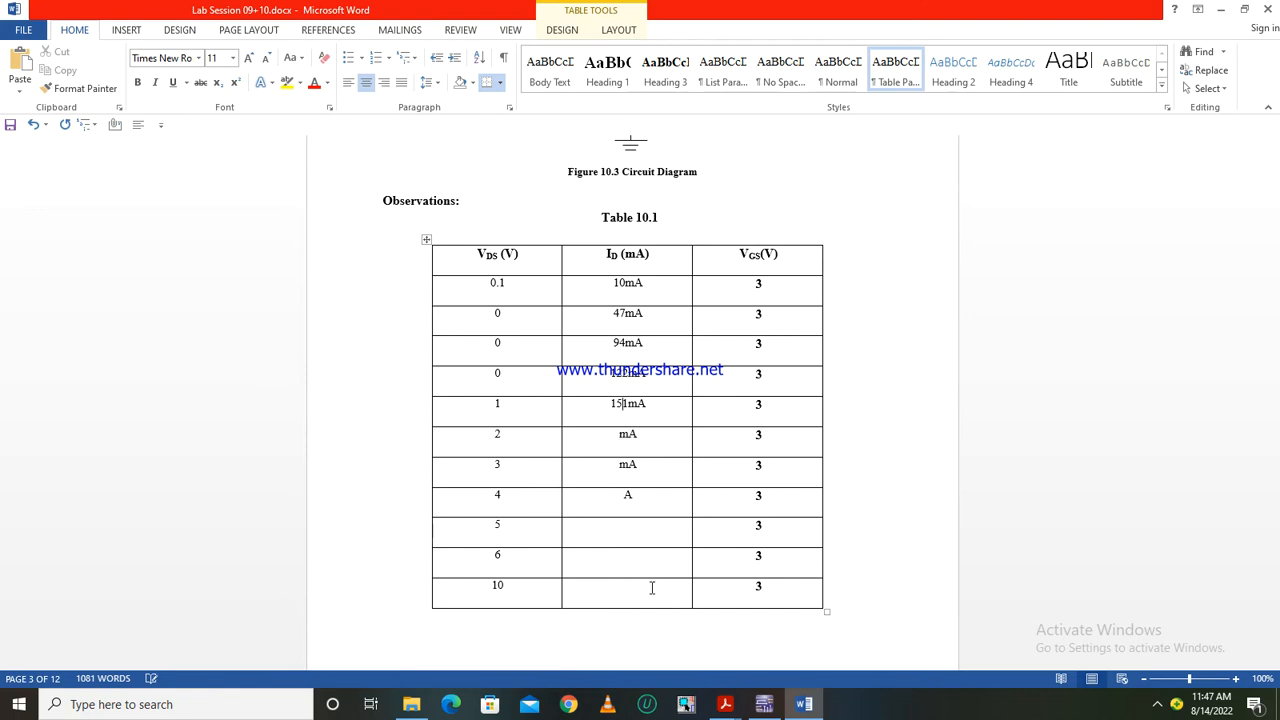
pyautogui.press('BackSpace')
pyautogui.press('BackSpace')
pyautogui.press('BackSpace')
pyautogui.press('Up')
pyautogui.press('BackSpace')
pyautogui.press('BackSpace')
pyautogui.press('BackSpace')
pyautogui.press('Delete')
pyautogui.press('BackSpace')
pyautogui.press('BackSpace')
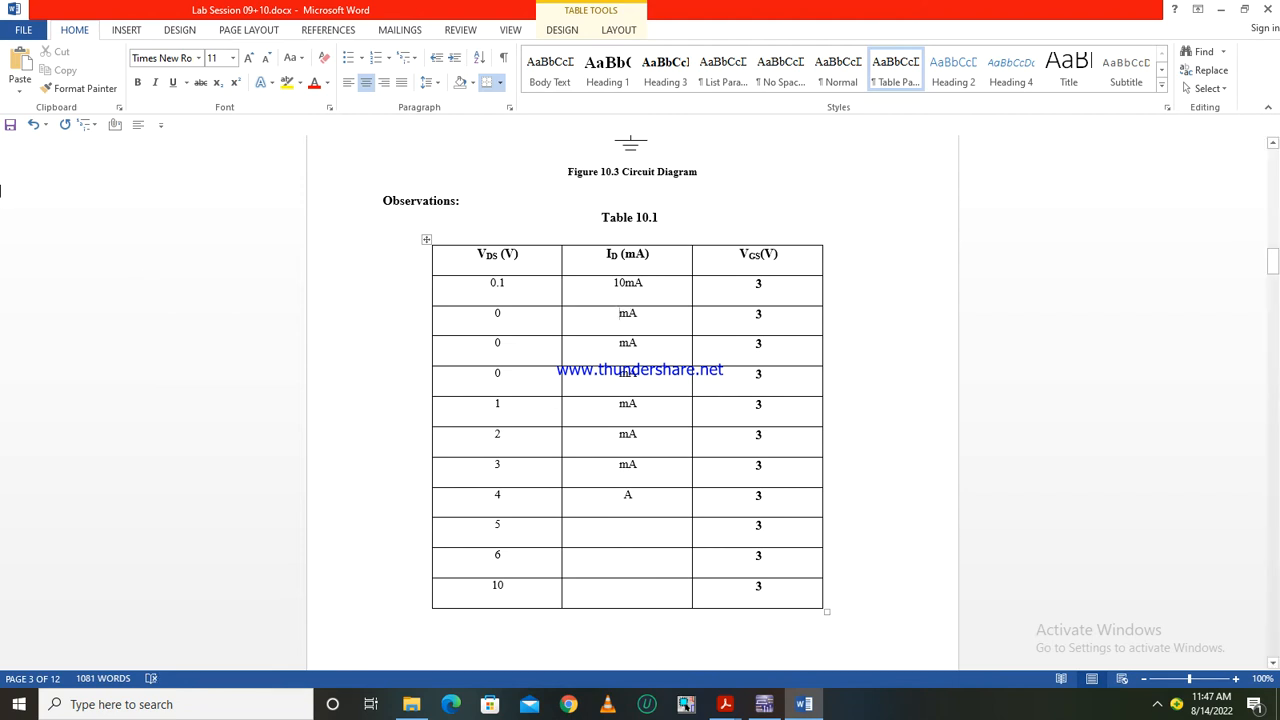
pyautogui.click(10, 124)
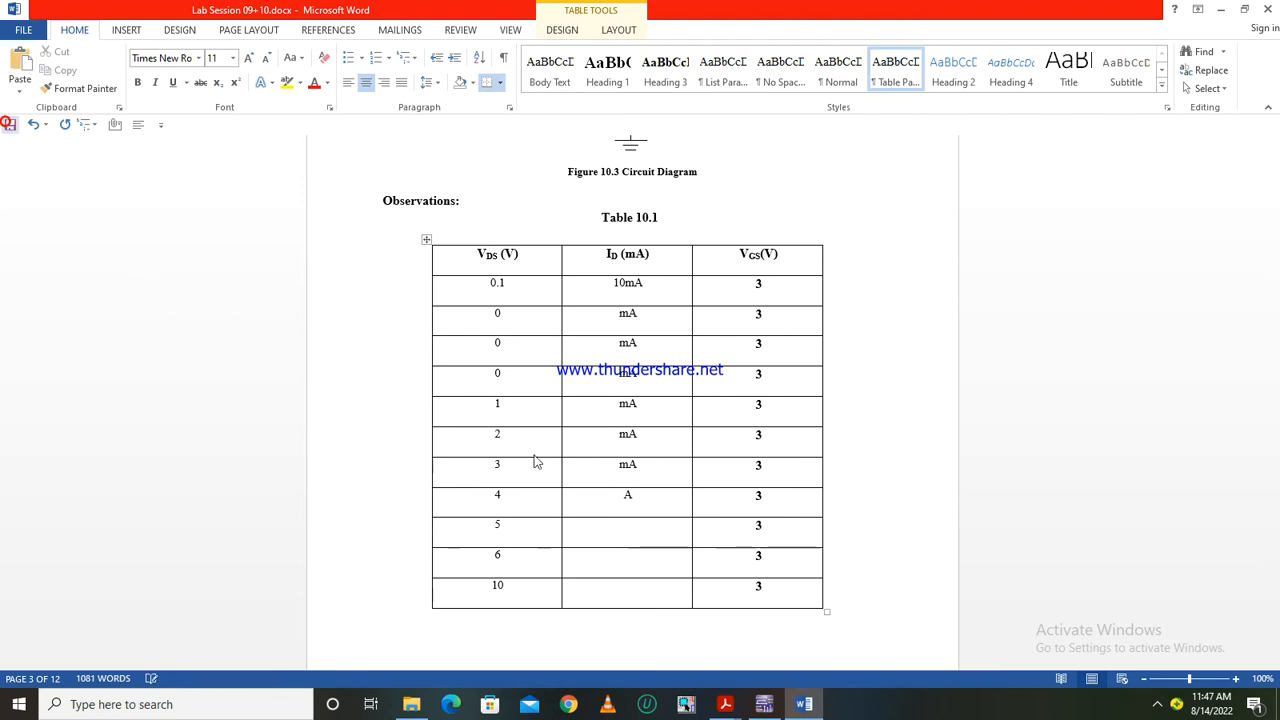
# - Switch to Multisim, stop the simulation, set the VDDD source voltage to 2 V and run the simulation again
pyautogui.click(764, 704)
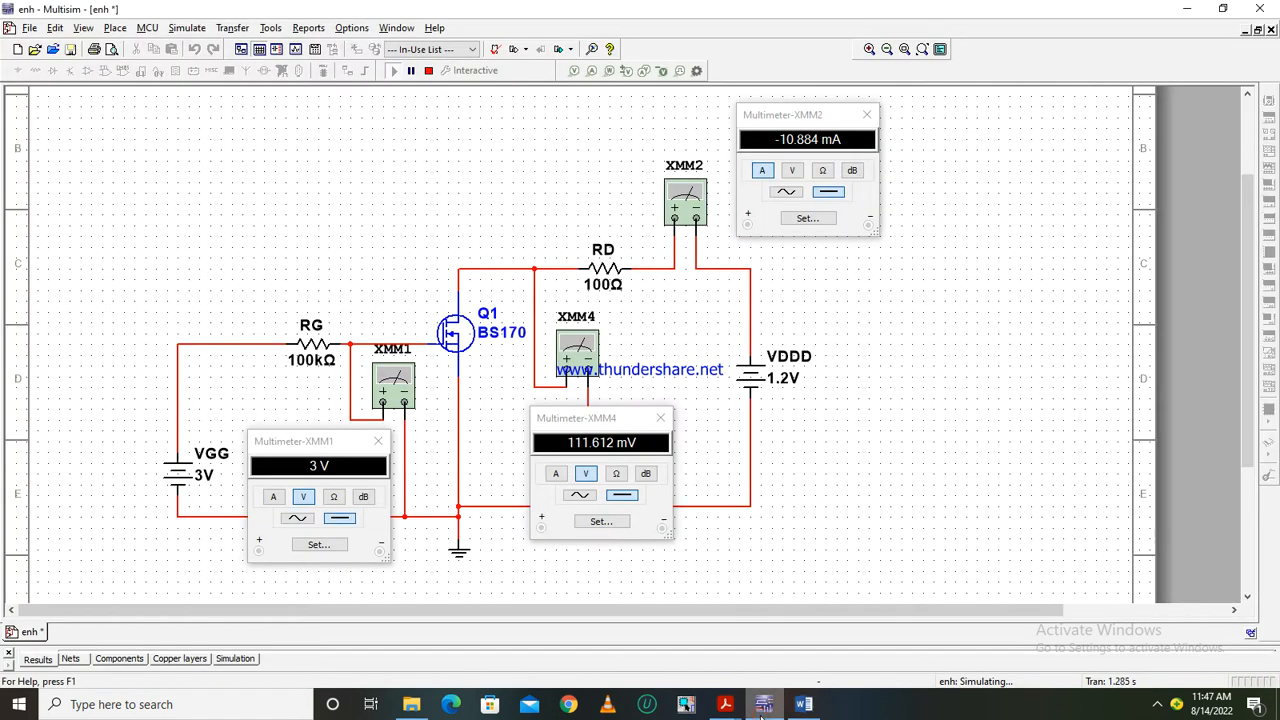
pyautogui.click(428, 70)
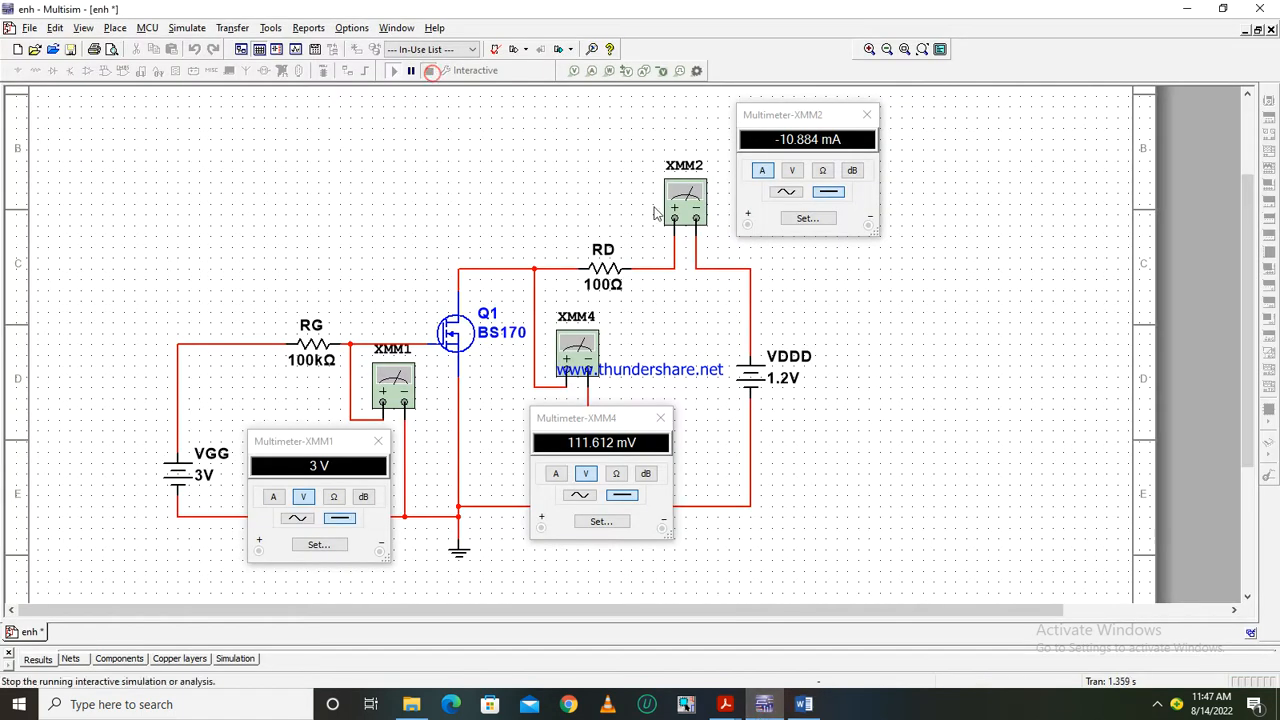
pyautogui.click(785, 381)
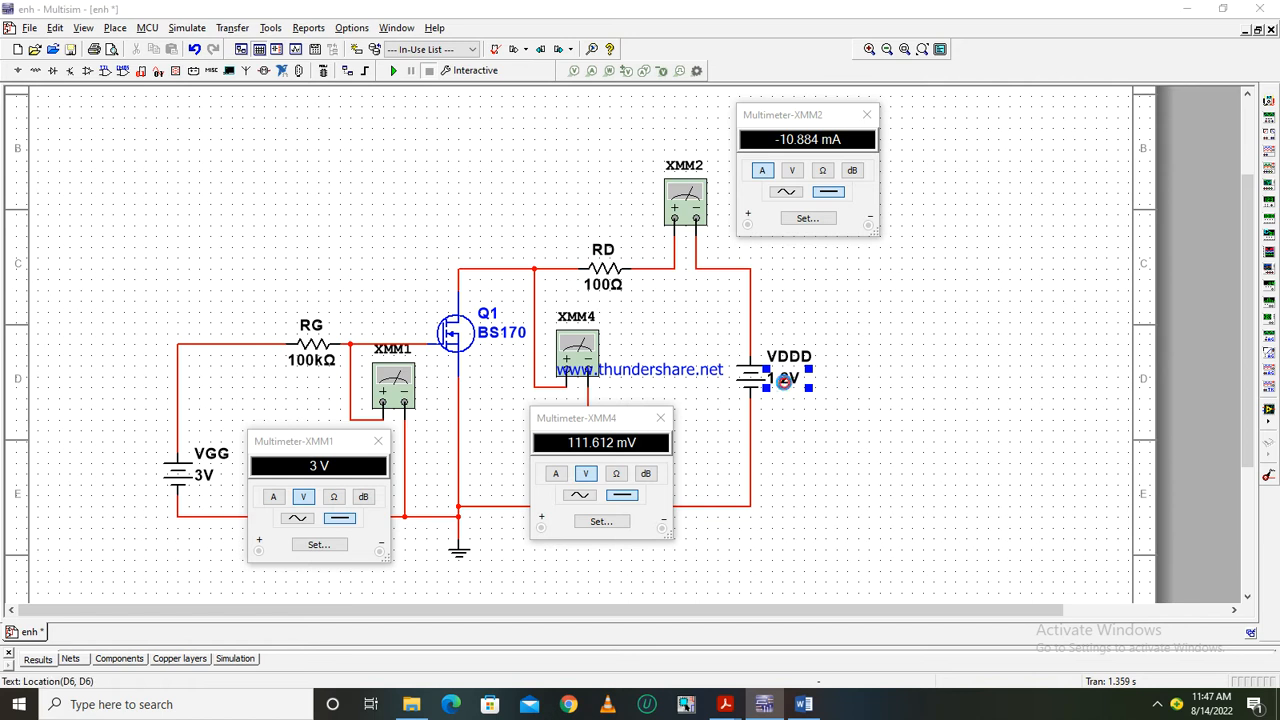
pyautogui.doubleClick(785, 381)
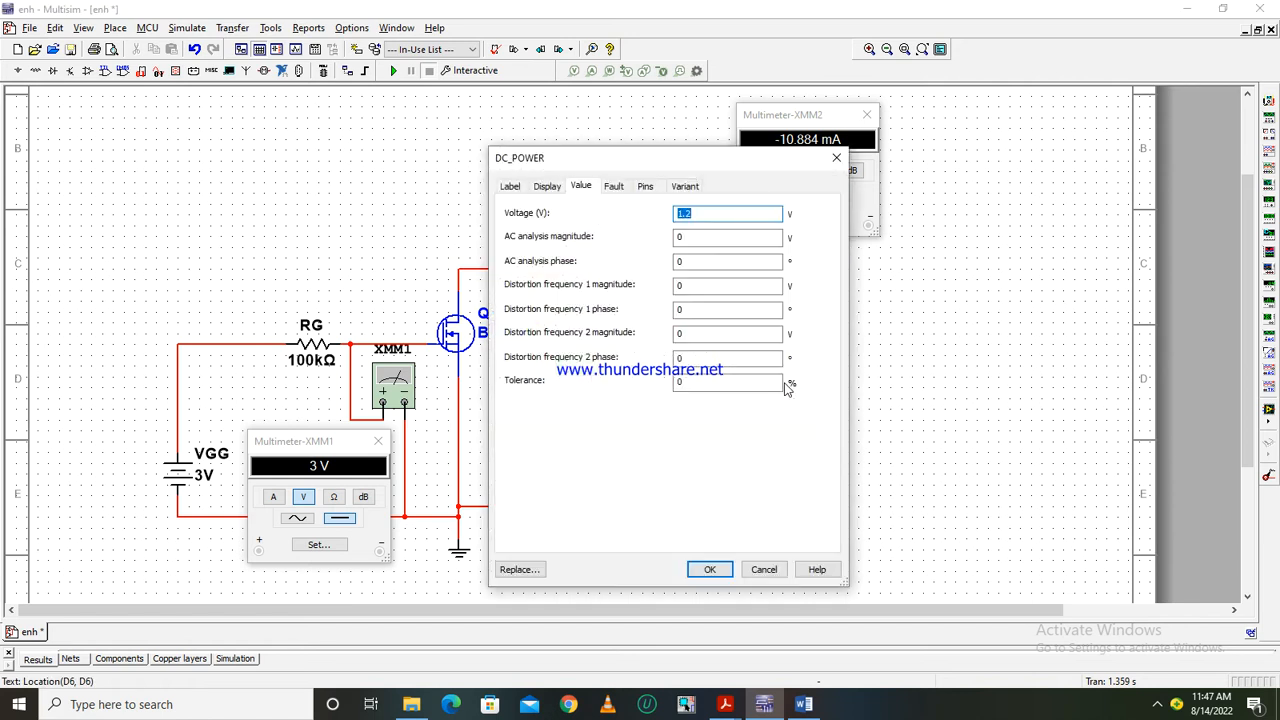
pyautogui.write('2')
pyautogui.press('Return')
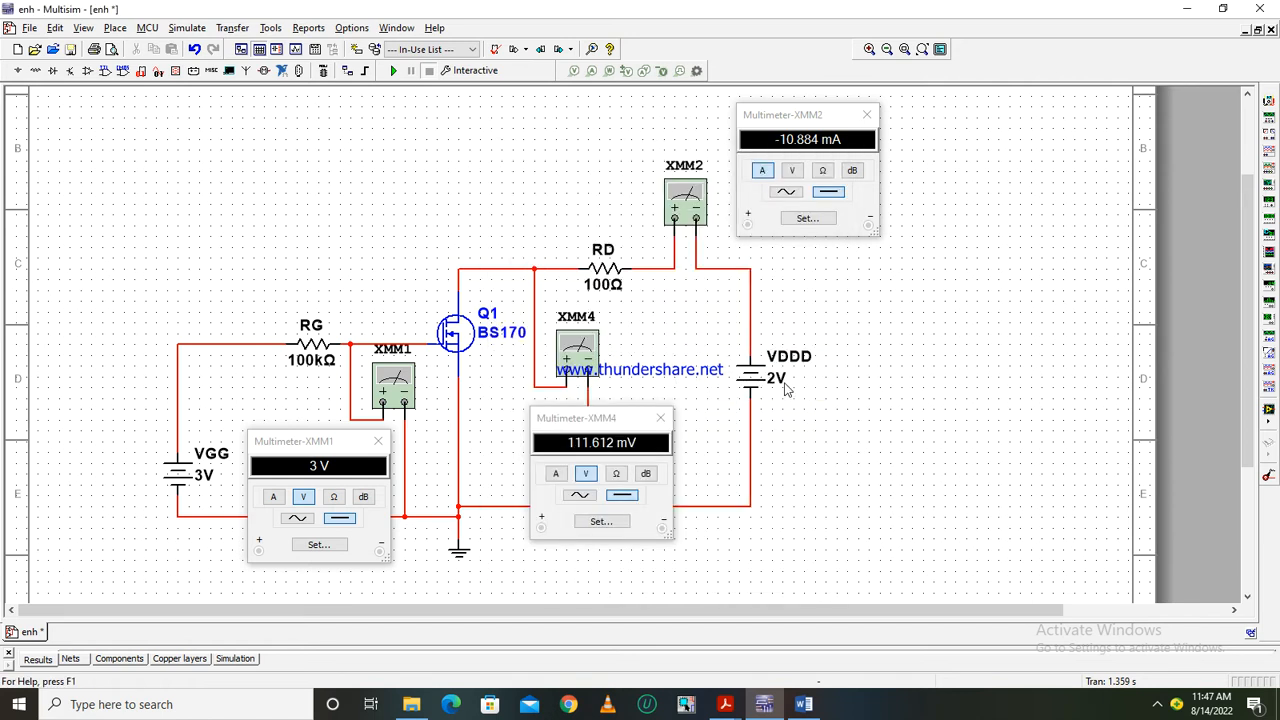
pyautogui.press('F5')
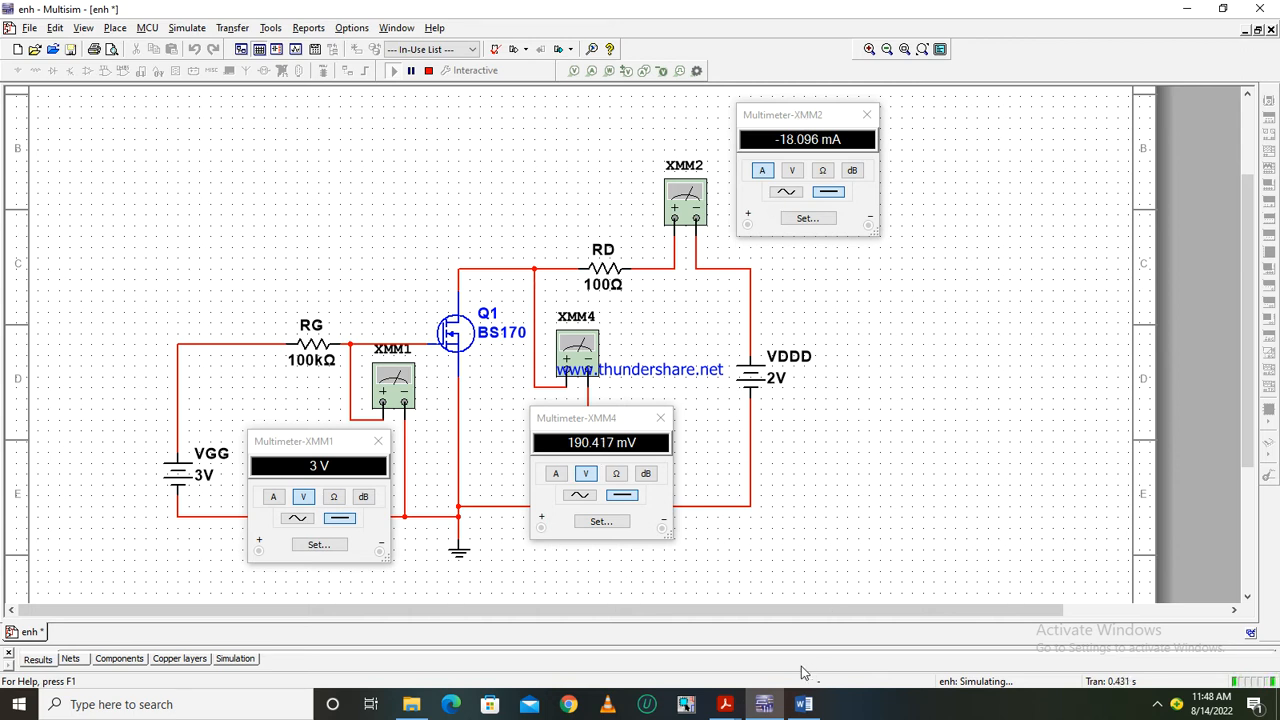
# - In the Word lab document, fill the second row of Table 10.1 with a VDS of 0.2 and an ID of 18 mA
pyautogui.click(803, 704)
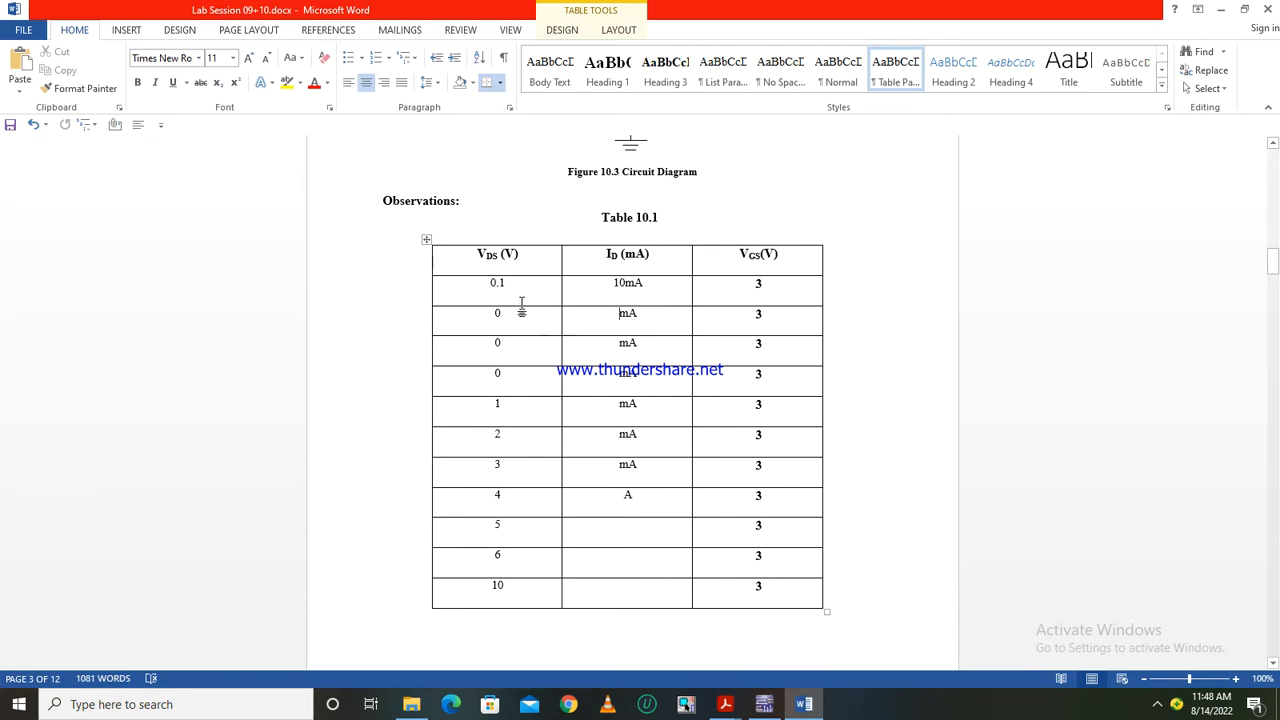
pyautogui.click(514, 308)
pyautogui.write('.2')
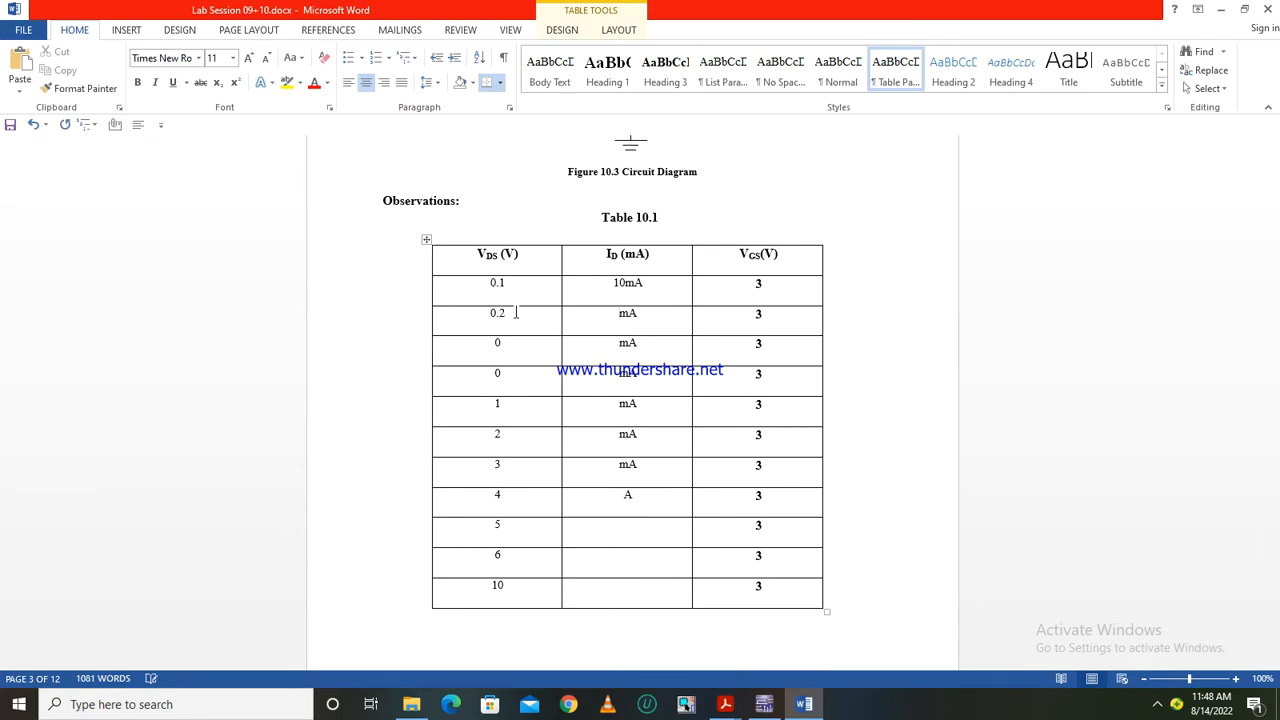
pyautogui.write('8')
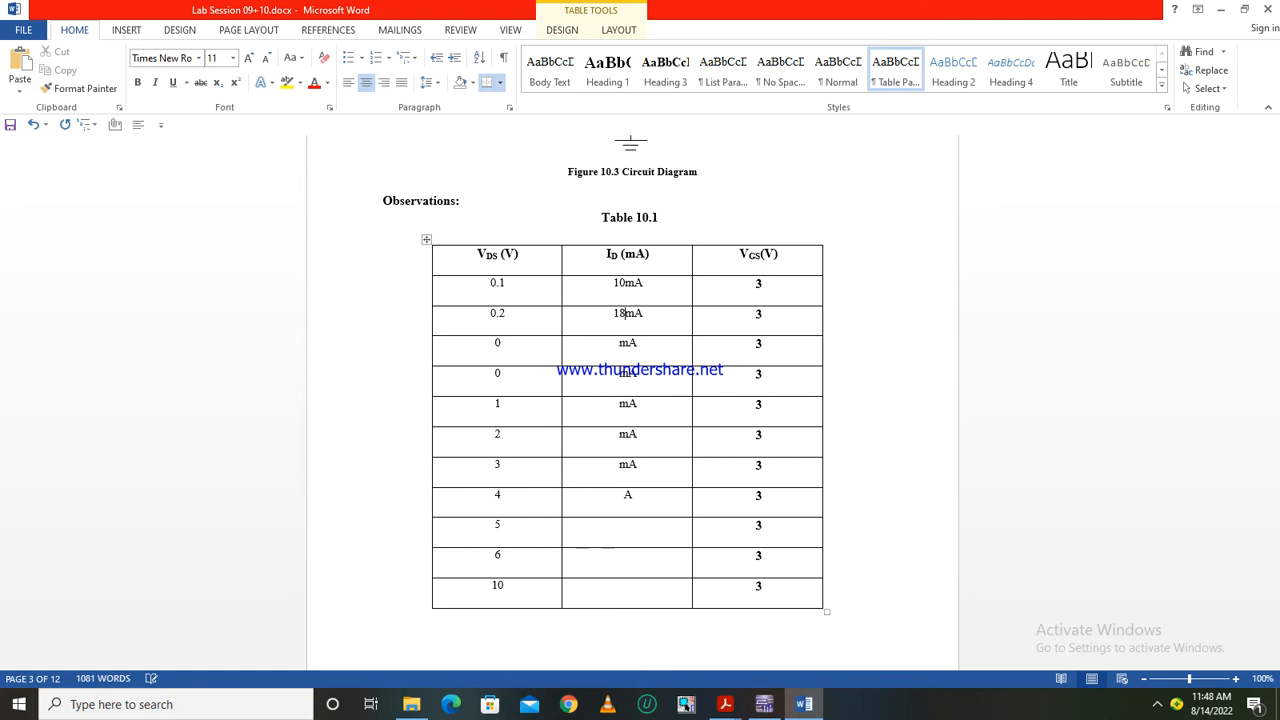
# - Switch to Multisim, stop the simulation, set the VDDD source voltage to 2.5 V and rerun the simulation
pyautogui.click(765, 706)
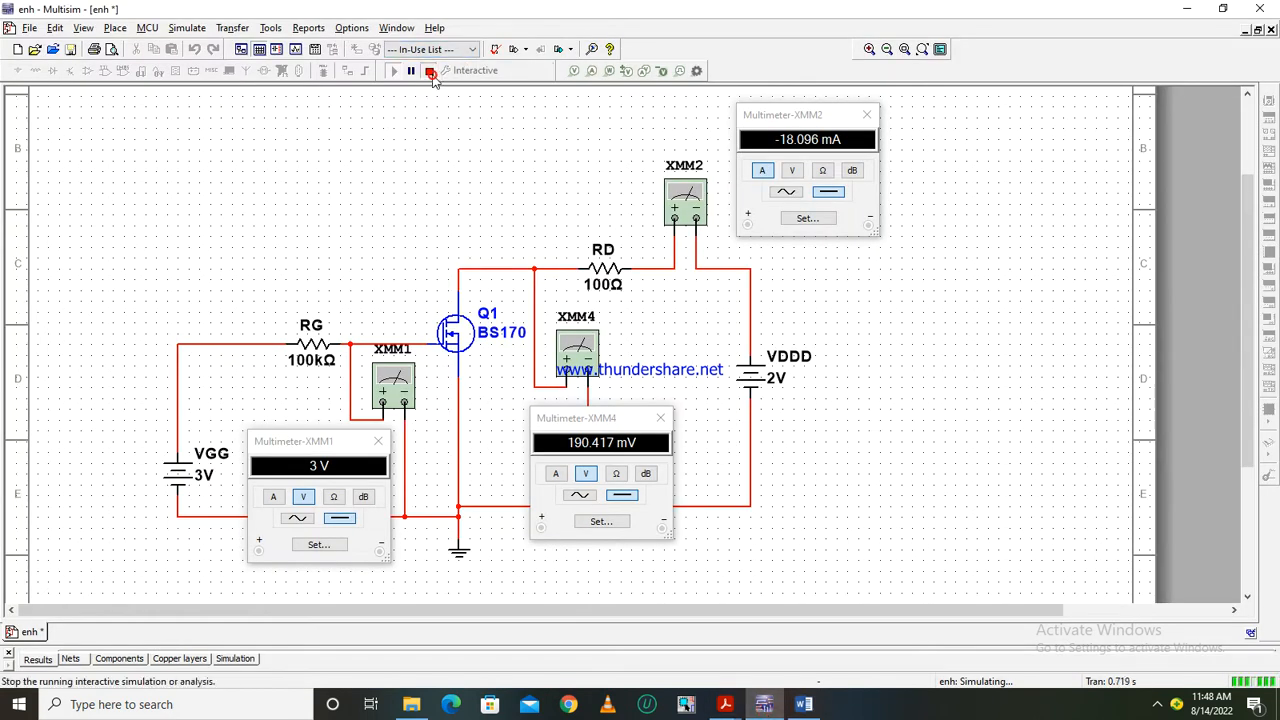
pyautogui.click(429, 71)
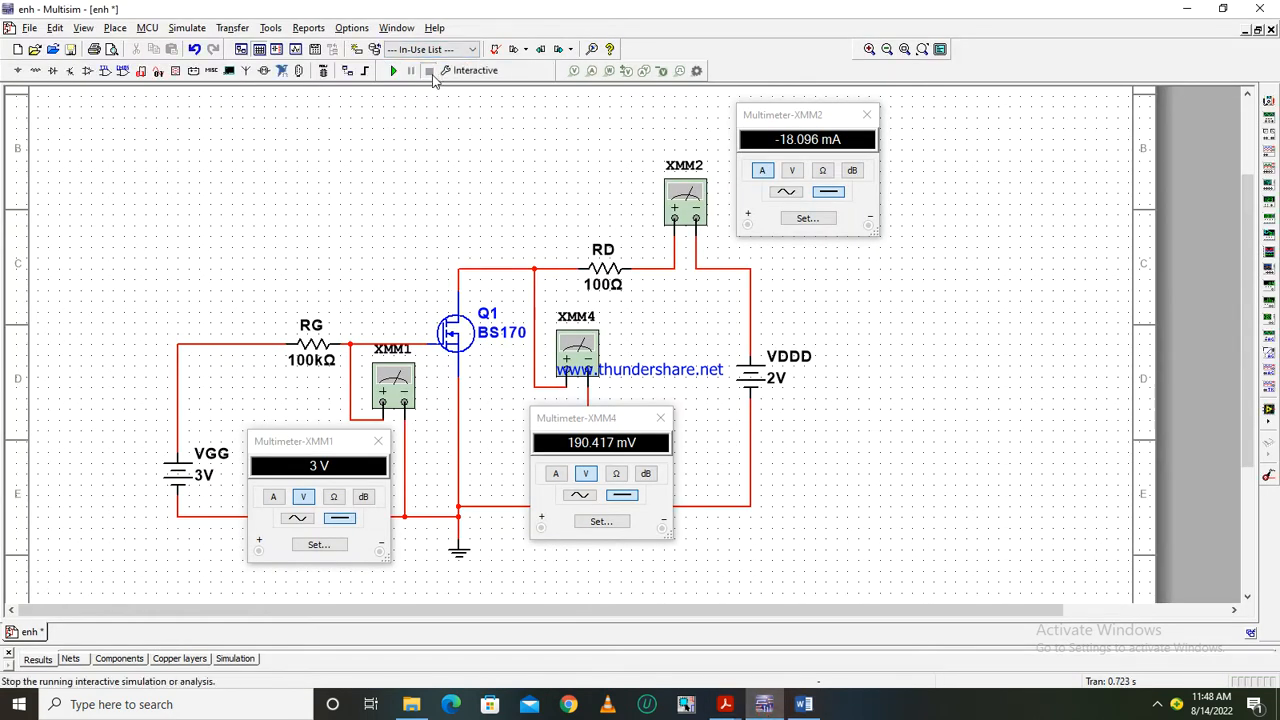
pyautogui.click(777, 377)
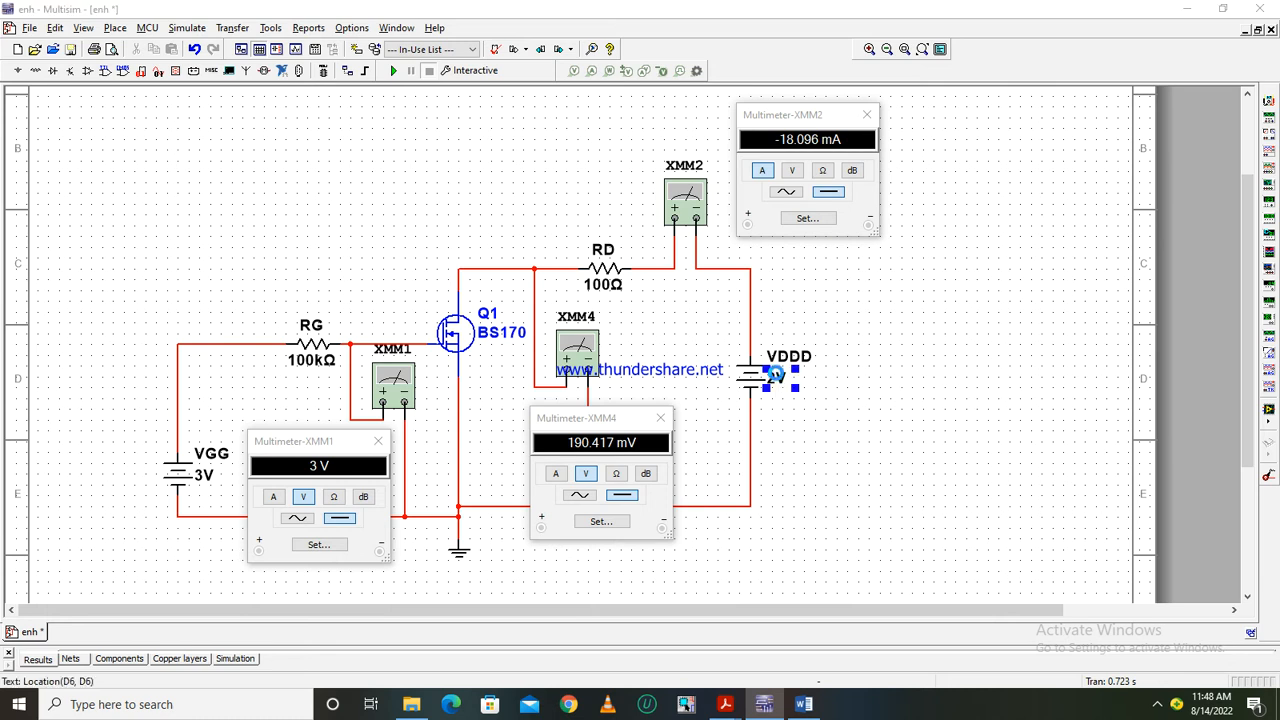
pyautogui.doubleClick(777, 377)
pyautogui.write('2.5')
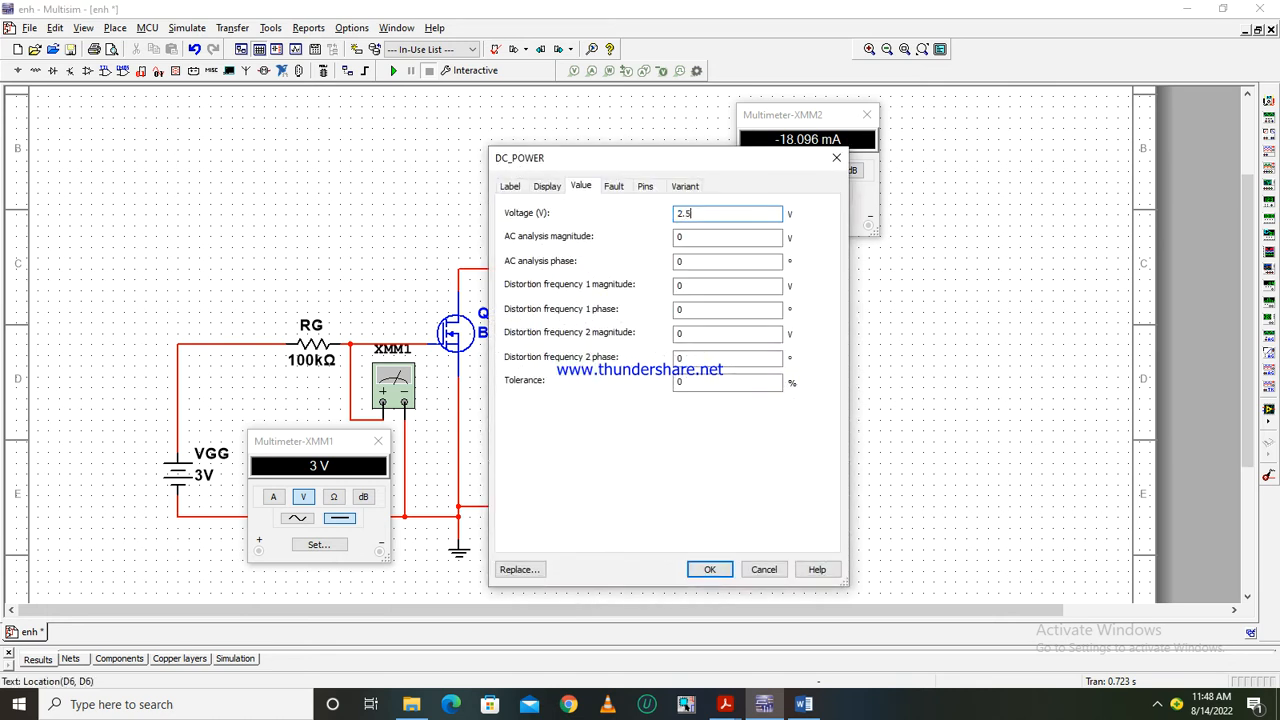
pyautogui.press('Return')
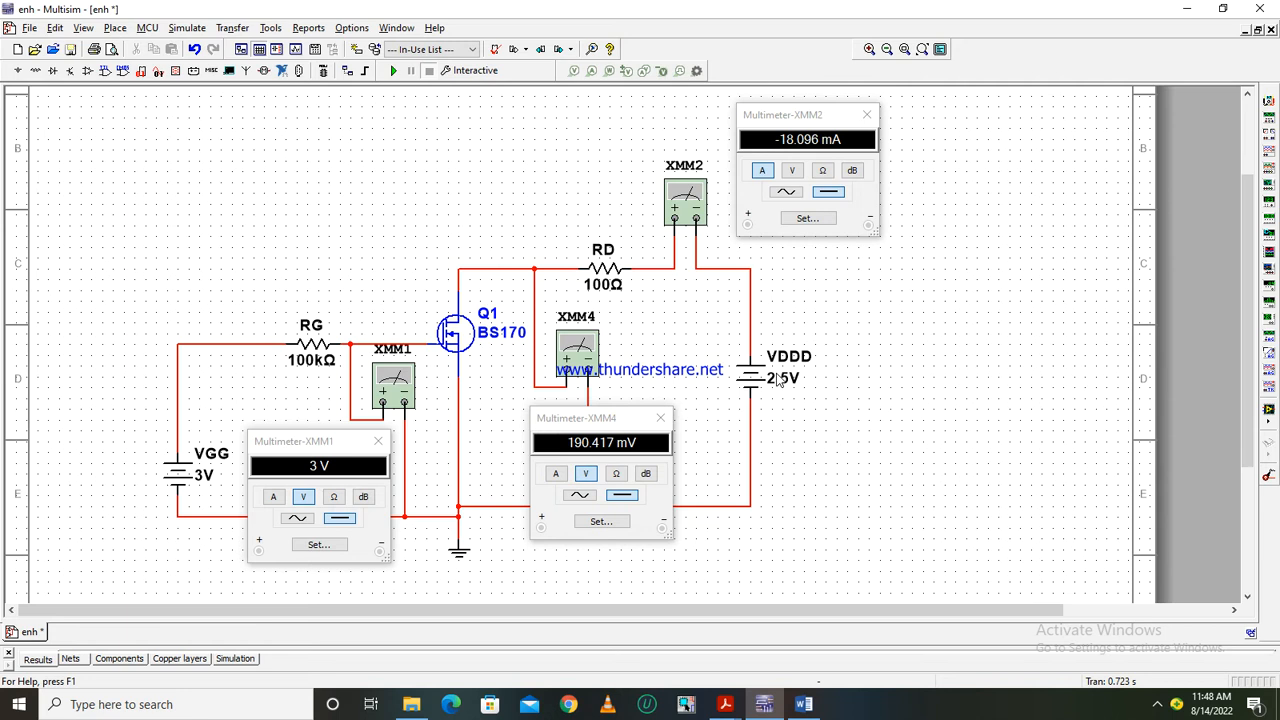
pyautogui.press('F5')
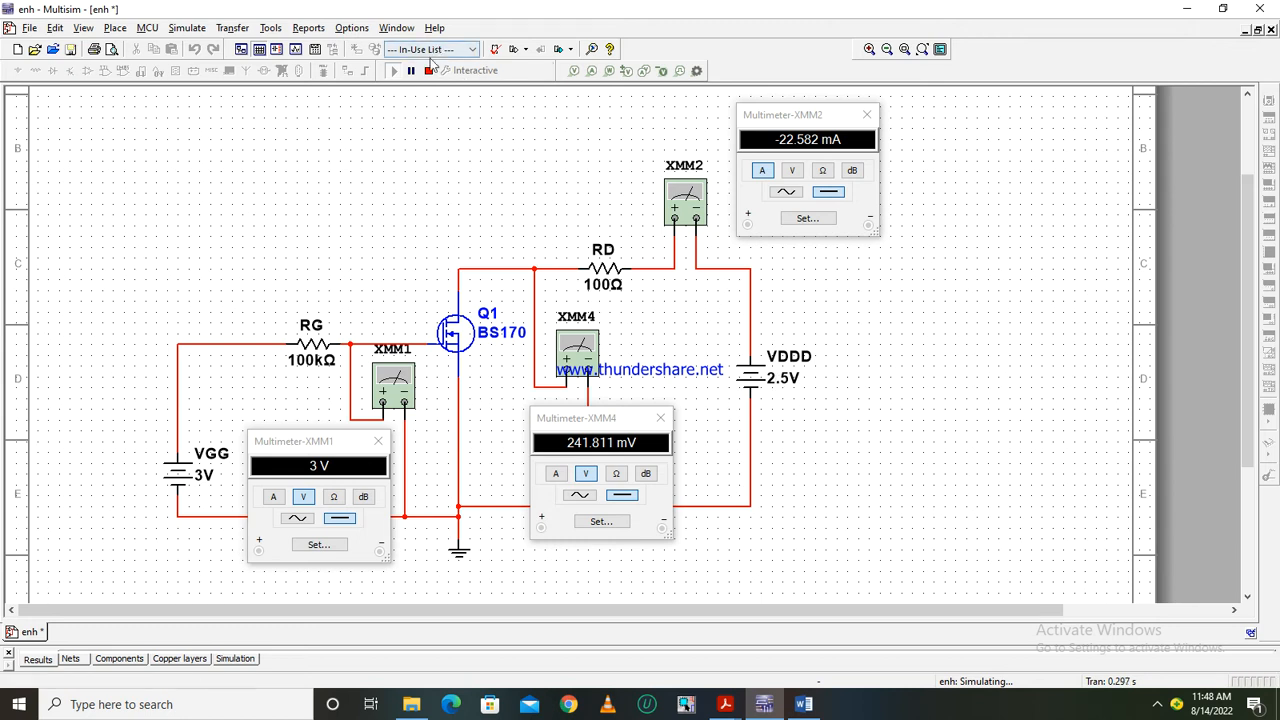
# - Stop the simulation, set the VDDD source voltage to 3 V and rerun the simulation
pyautogui.click(430, 71)
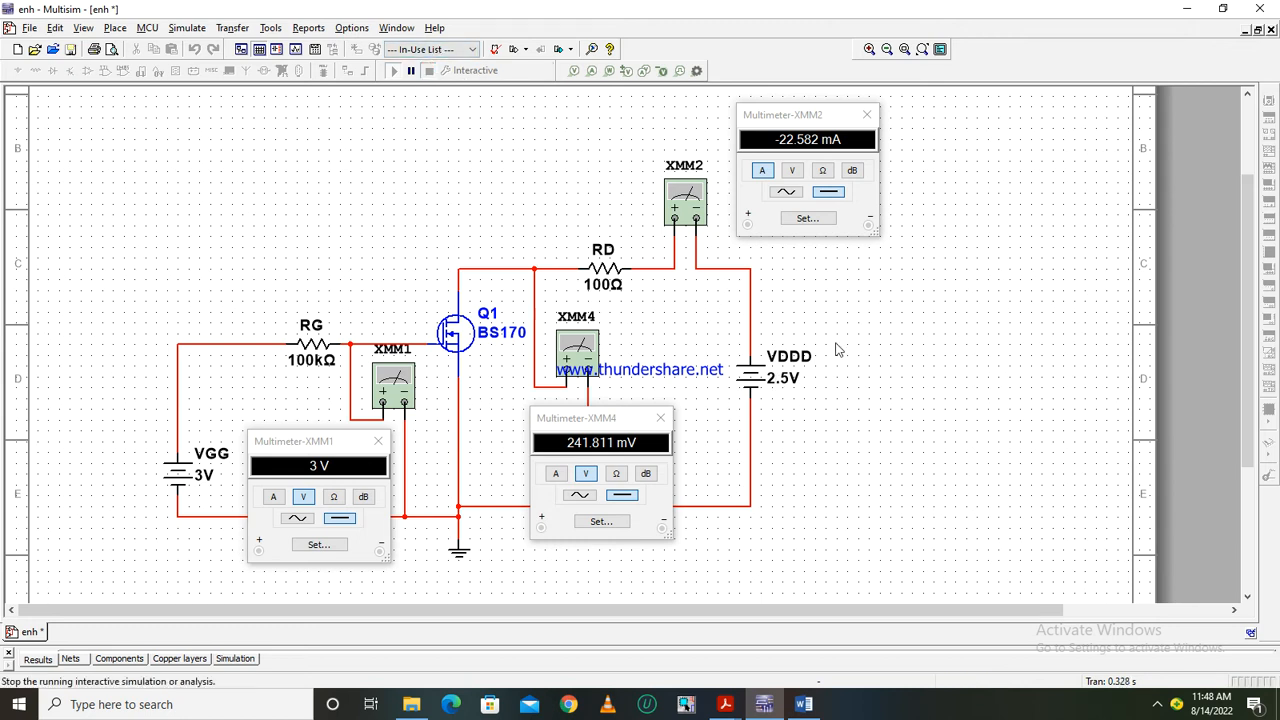
pyautogui.click(785, 377)
pyautogui.doubleClick(785, 377)
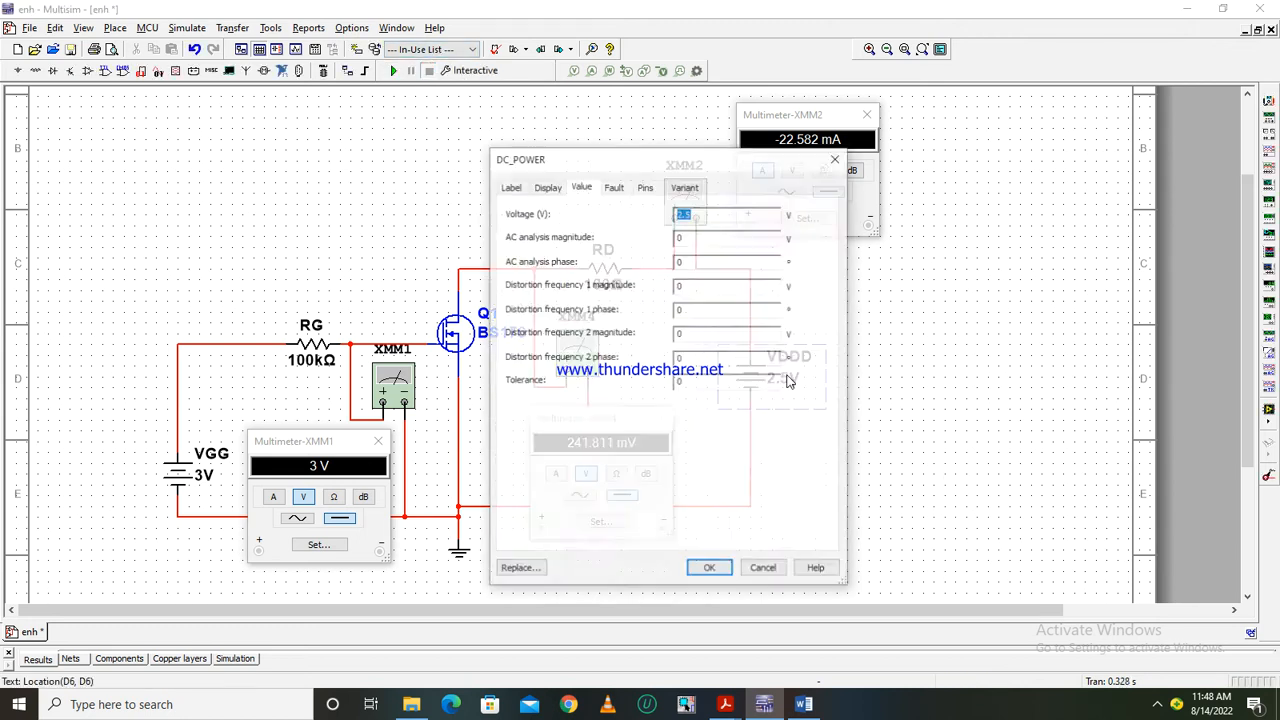
pyautogui.write('3')
pyautogui.press('Return')
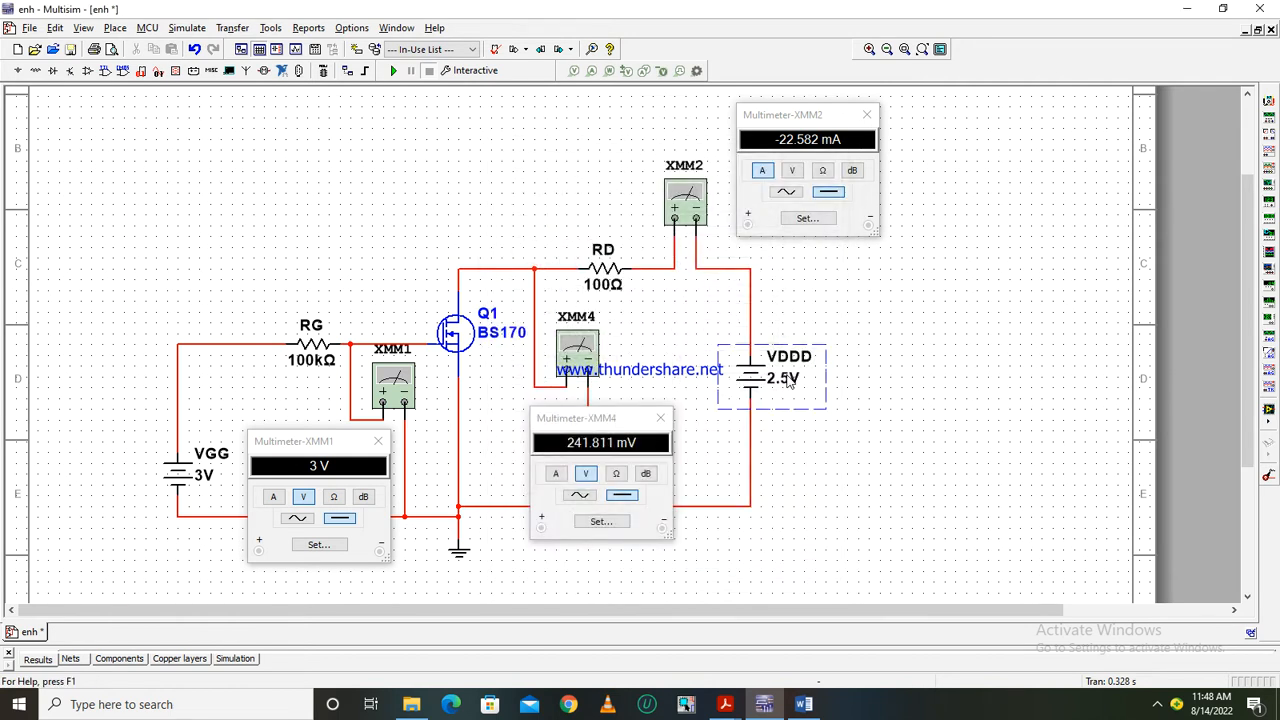
pyautogui.press('F5')
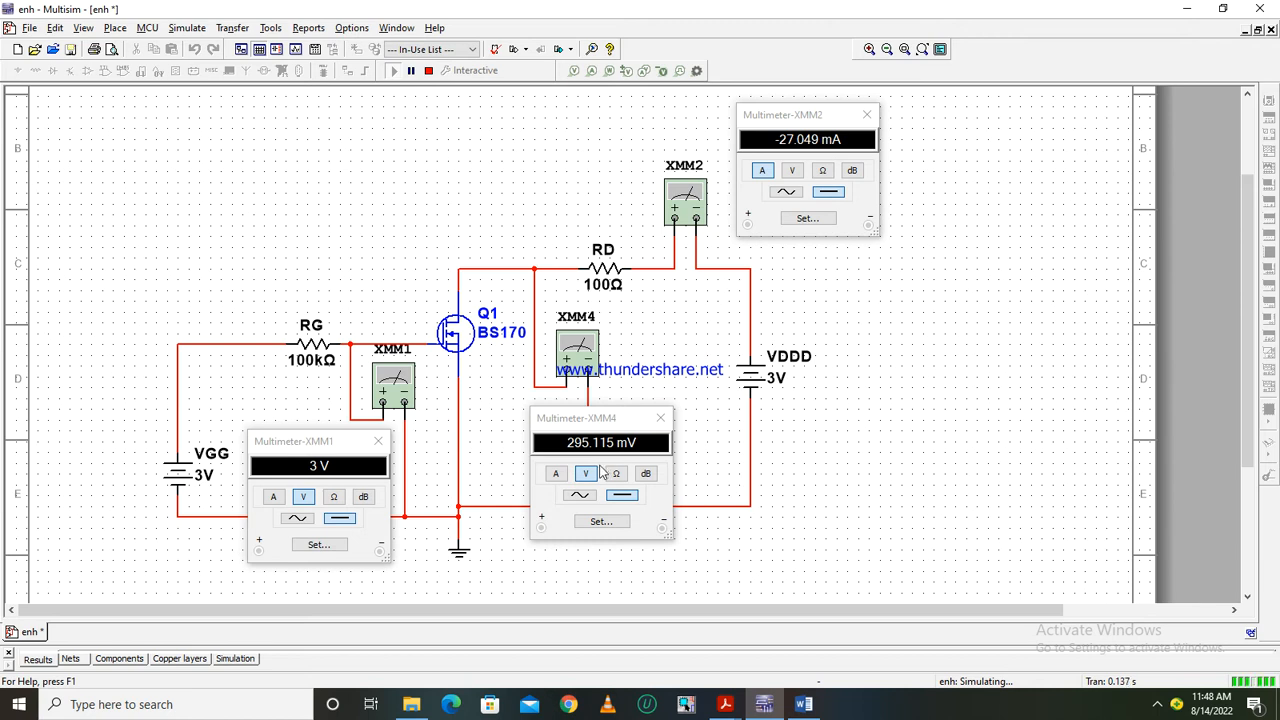
# - In the Word lab document, enter an ID of 27 mA in the third row of Table 10.1
pyautogui.click(806, 703)
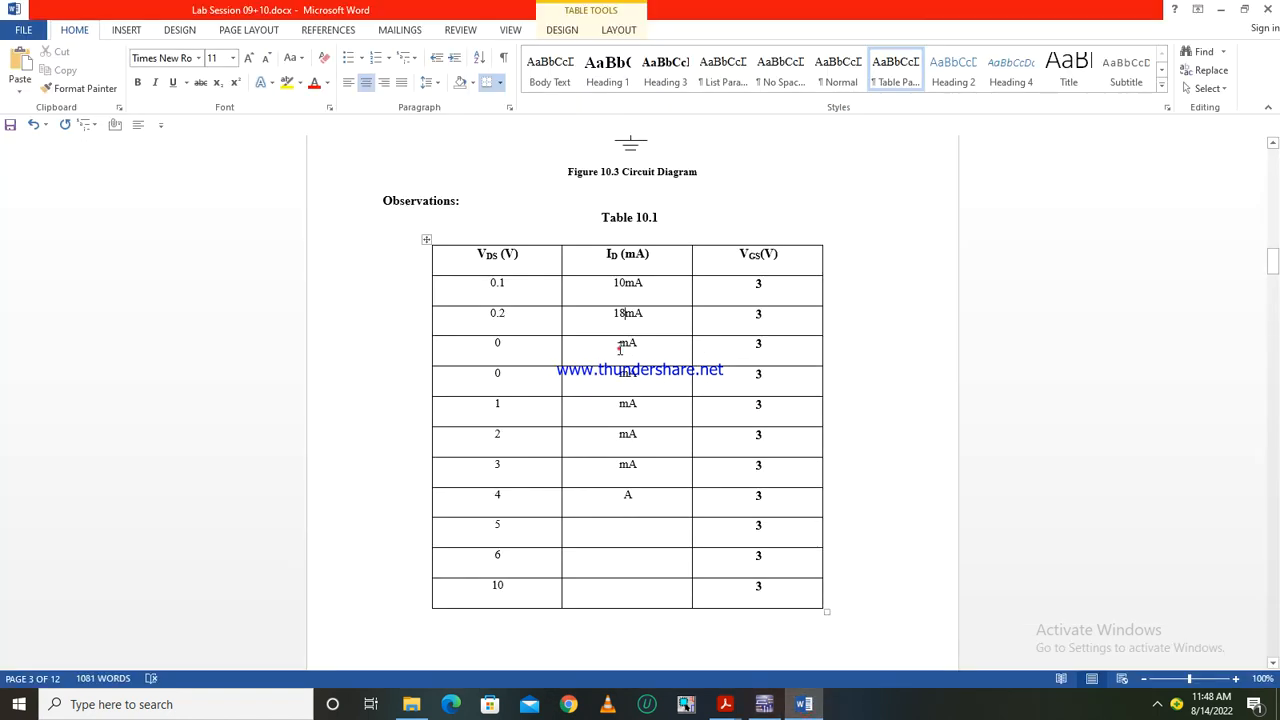
pyautogui.write('27')
# - Switch to Multisim, stop the simulation, set the VDDD source voltage to 4 V and rerun the simulation
pyautogui.click(764, 704)
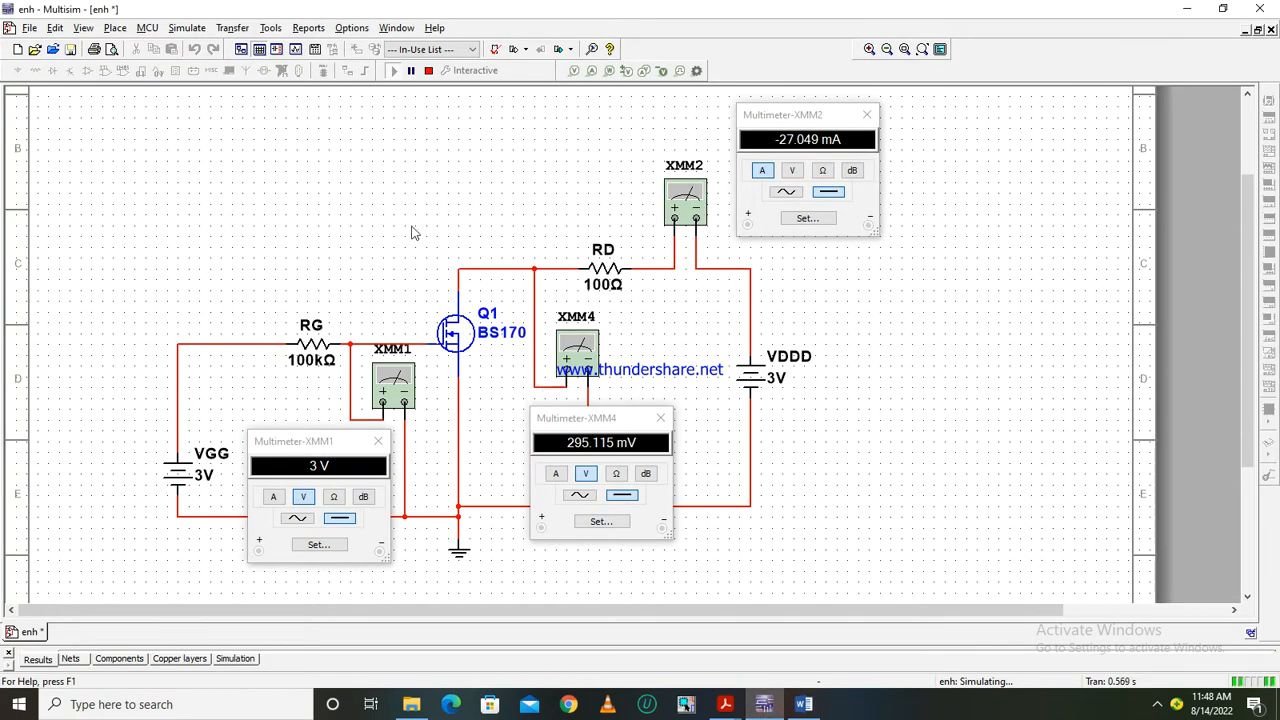
pyautogui.click(428, 71)
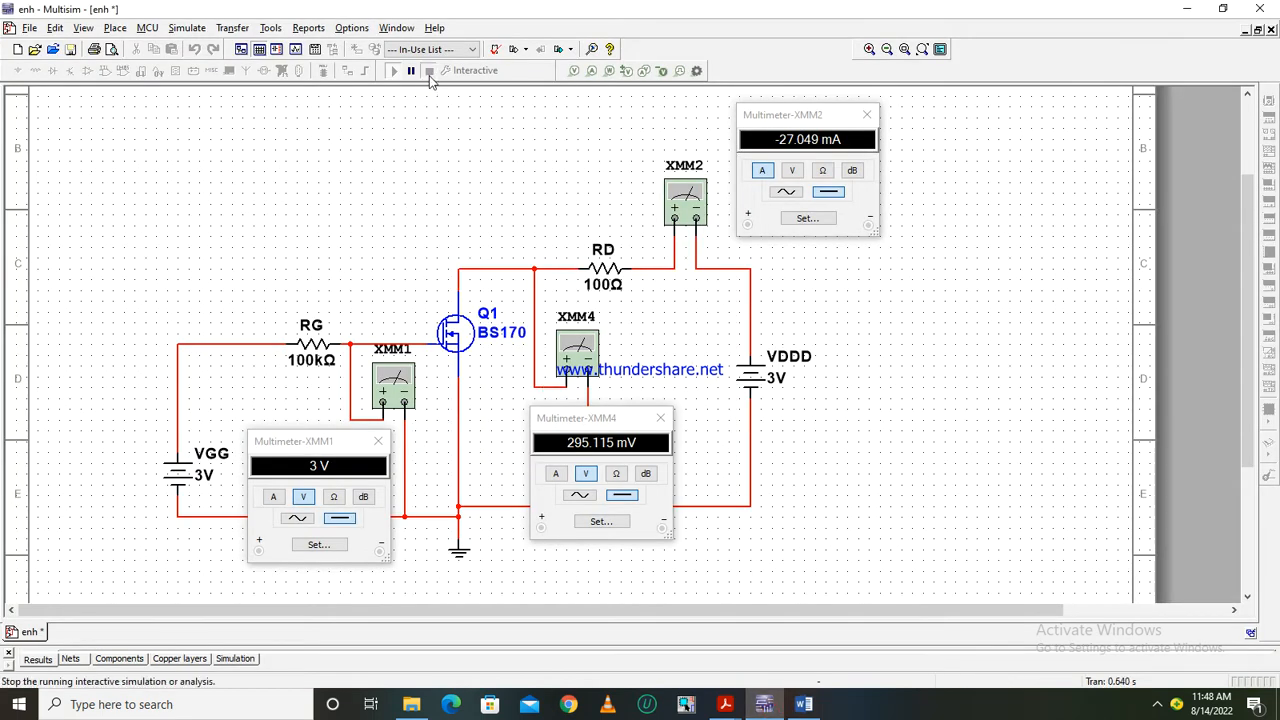
pyautogui.click(773, 388)
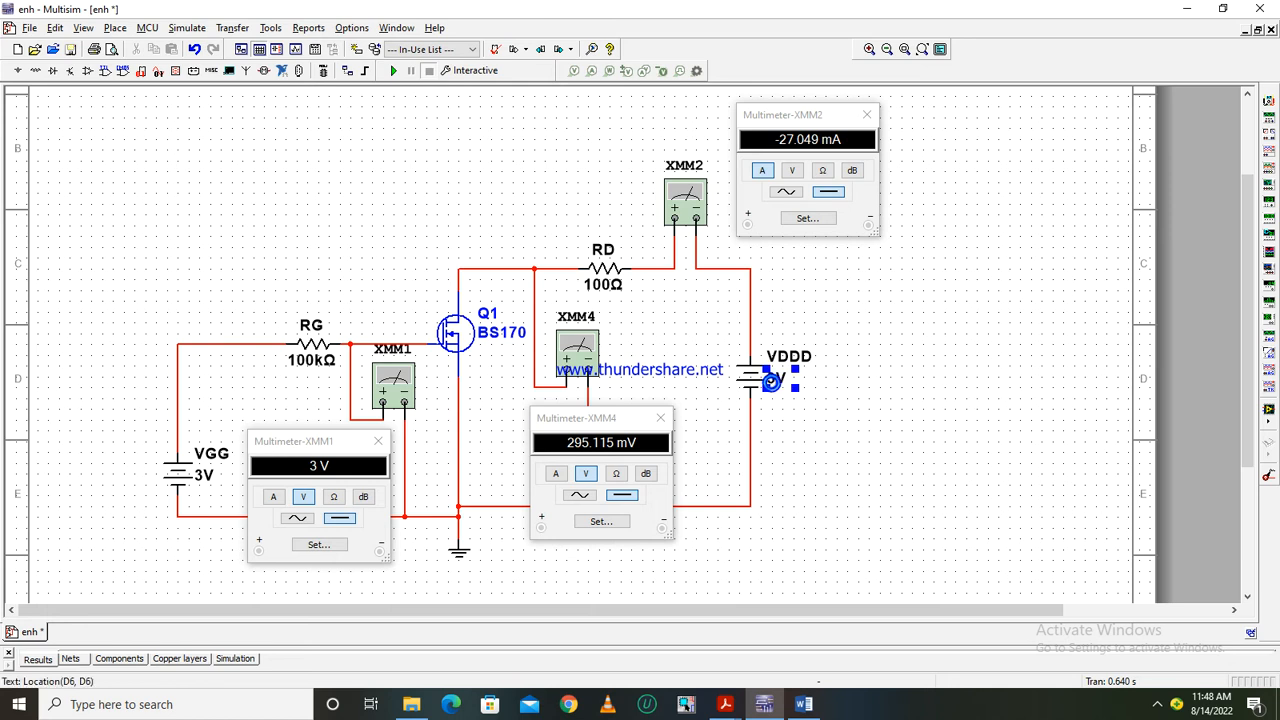
pyautogui.doubleClick(773, 388)
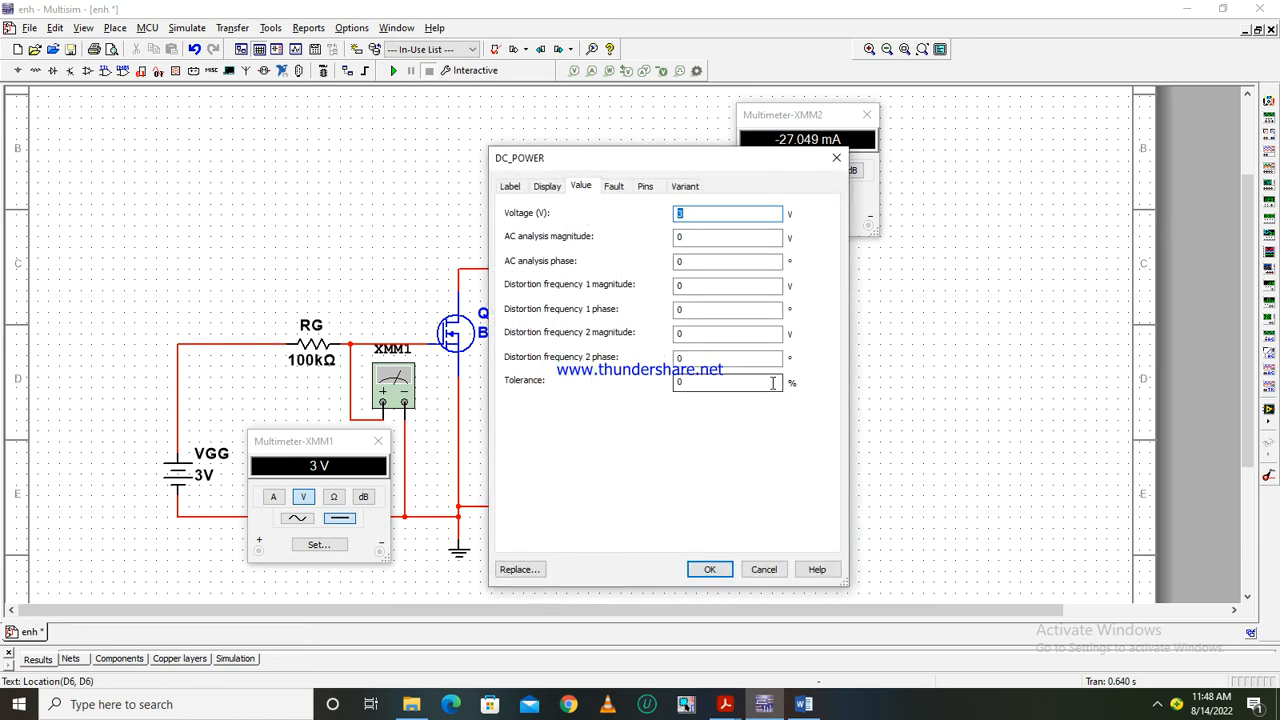
pyautogui.press('Return')
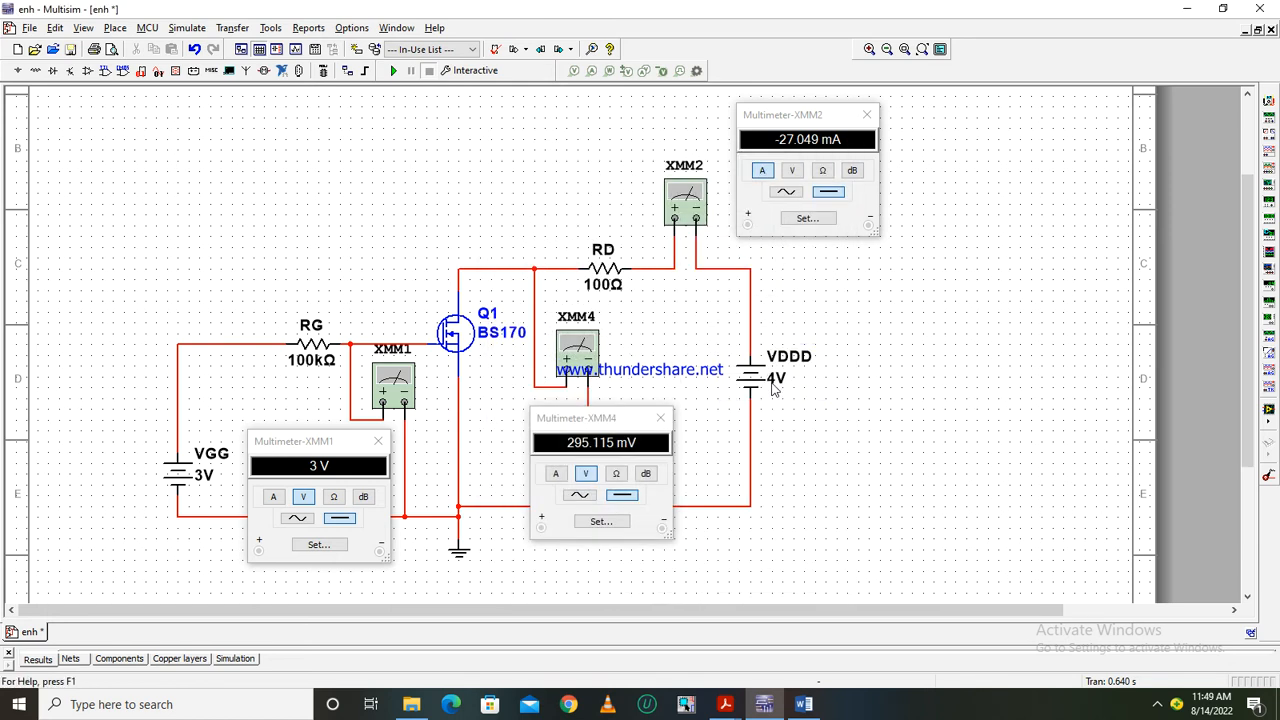
pyautogui.press('F5')
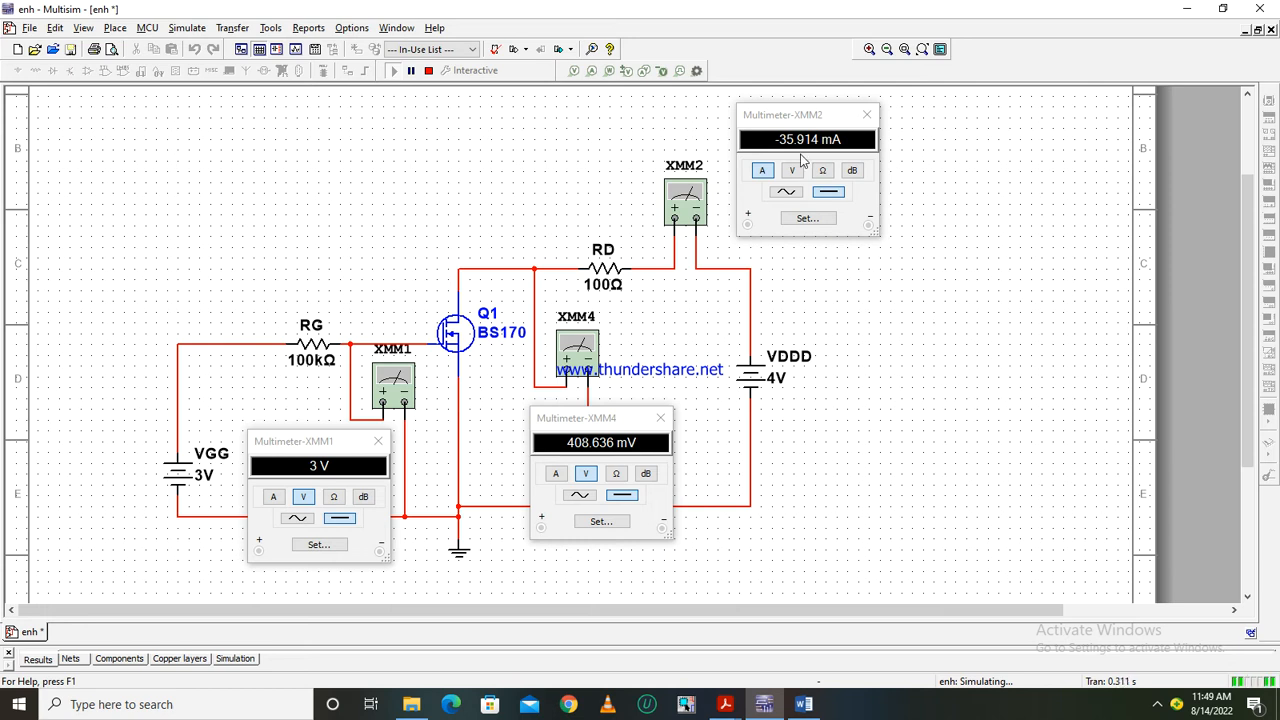
# - In the Word lab document, enter a VDS of 0.4 and an ID of 36 mA in the fourth row of Table 10.1, and save
pyautogui.click(805, 708)
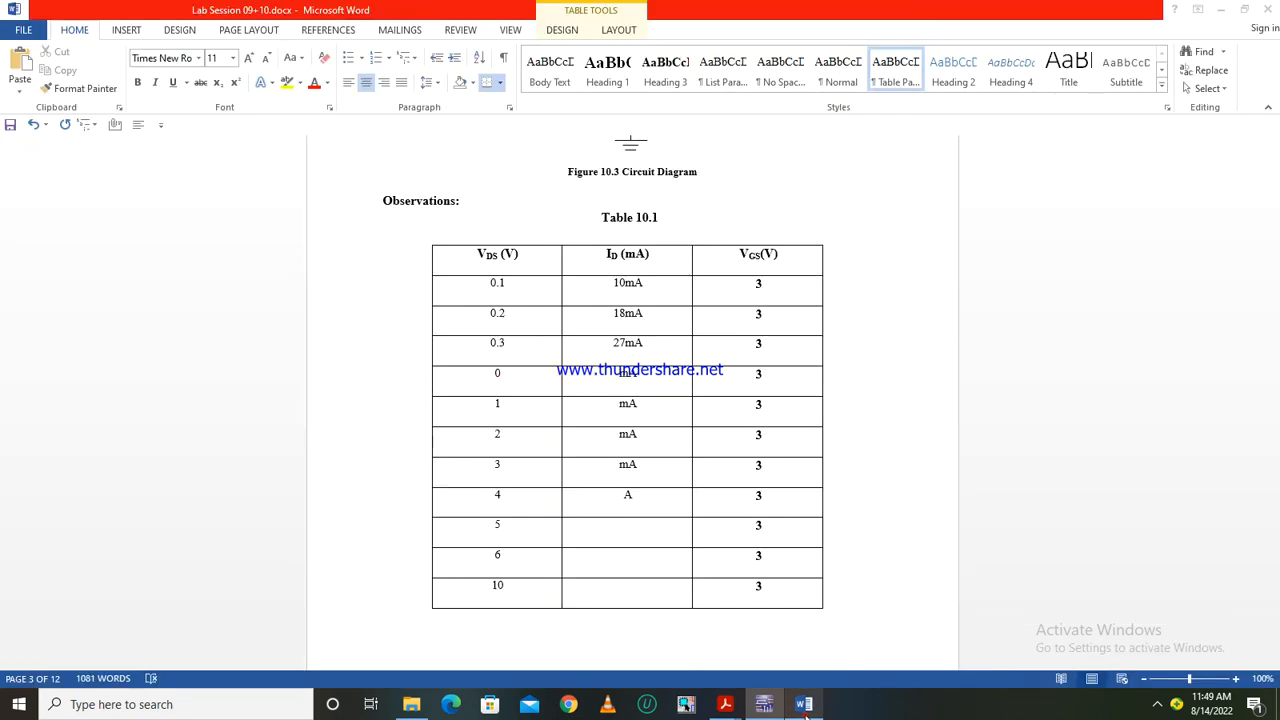
pyautogui.click(518, 375)
pyautogui.write('0.4')
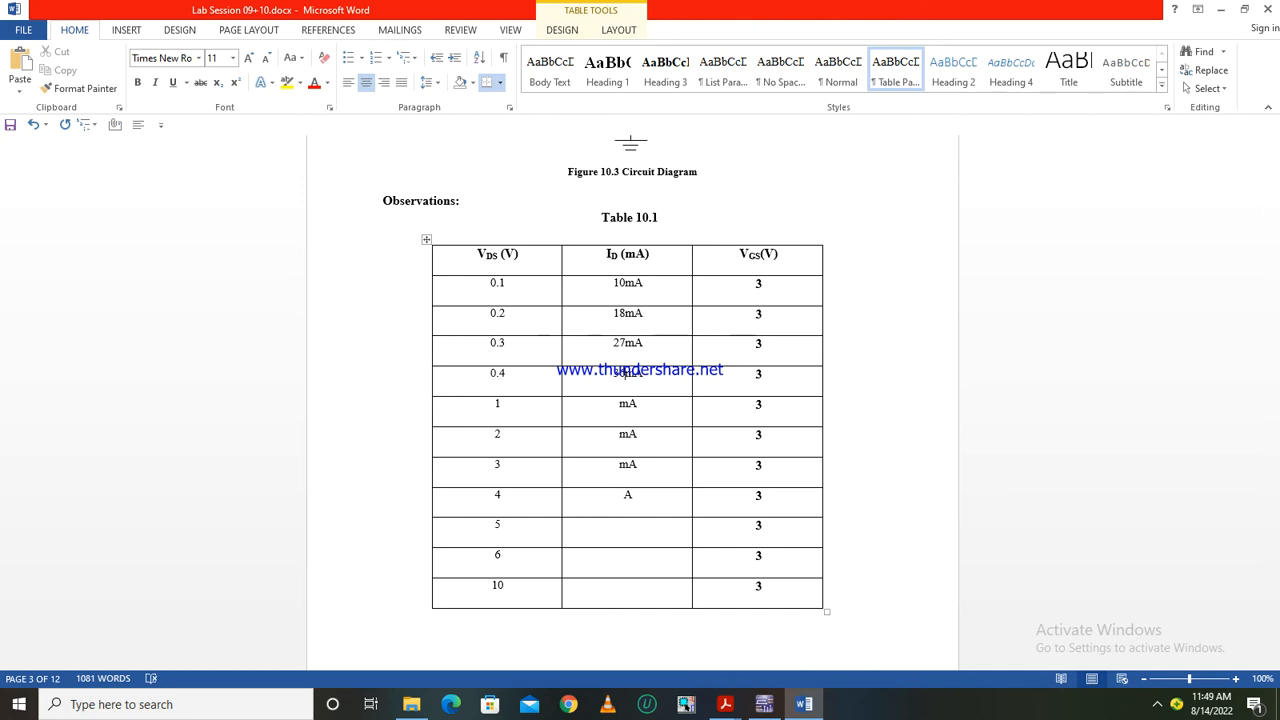
pyautogui.press('Return')
pyautogui.hotkey('ctrl', 'l')
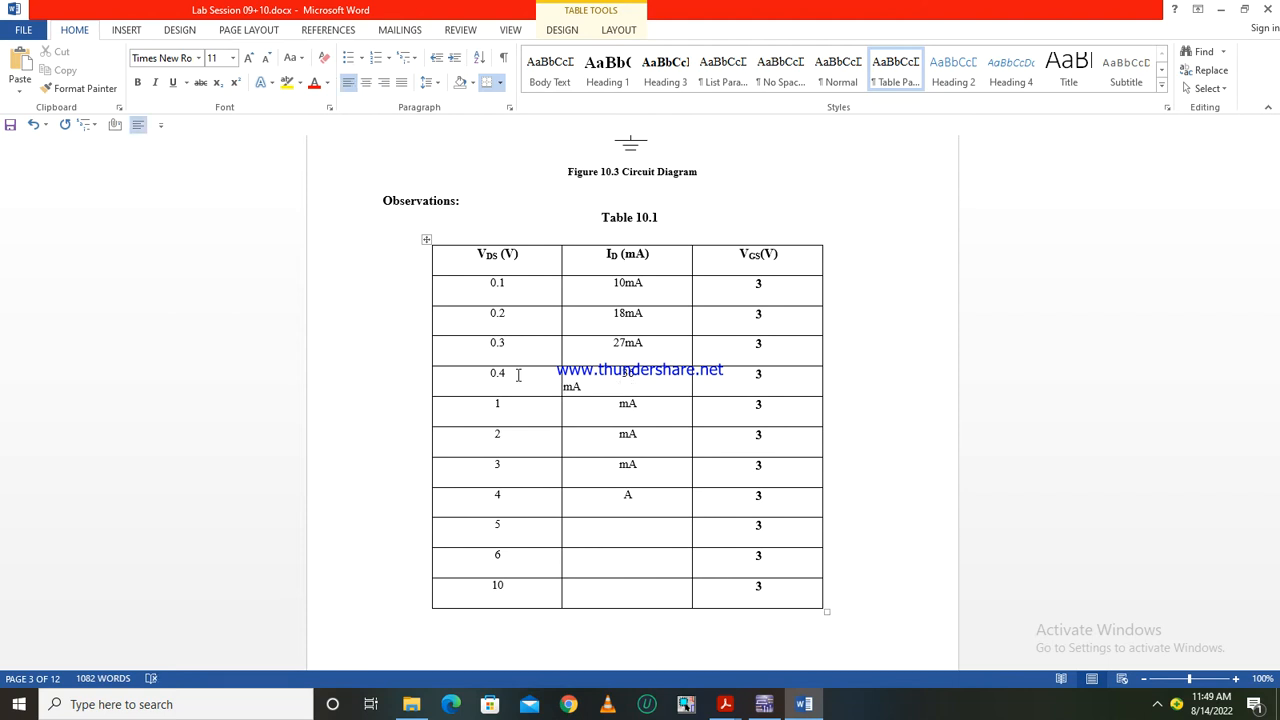
pyautogui.press('BackSpace')
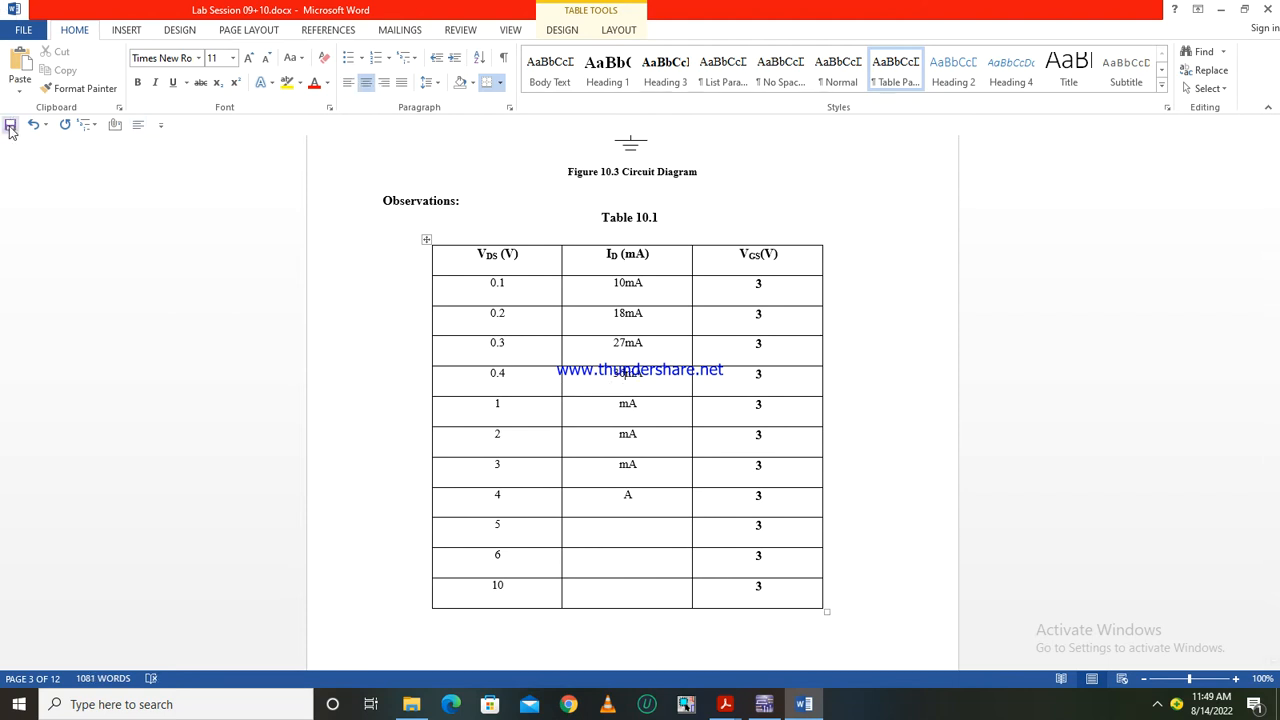
pyautogui.click(9, 125)
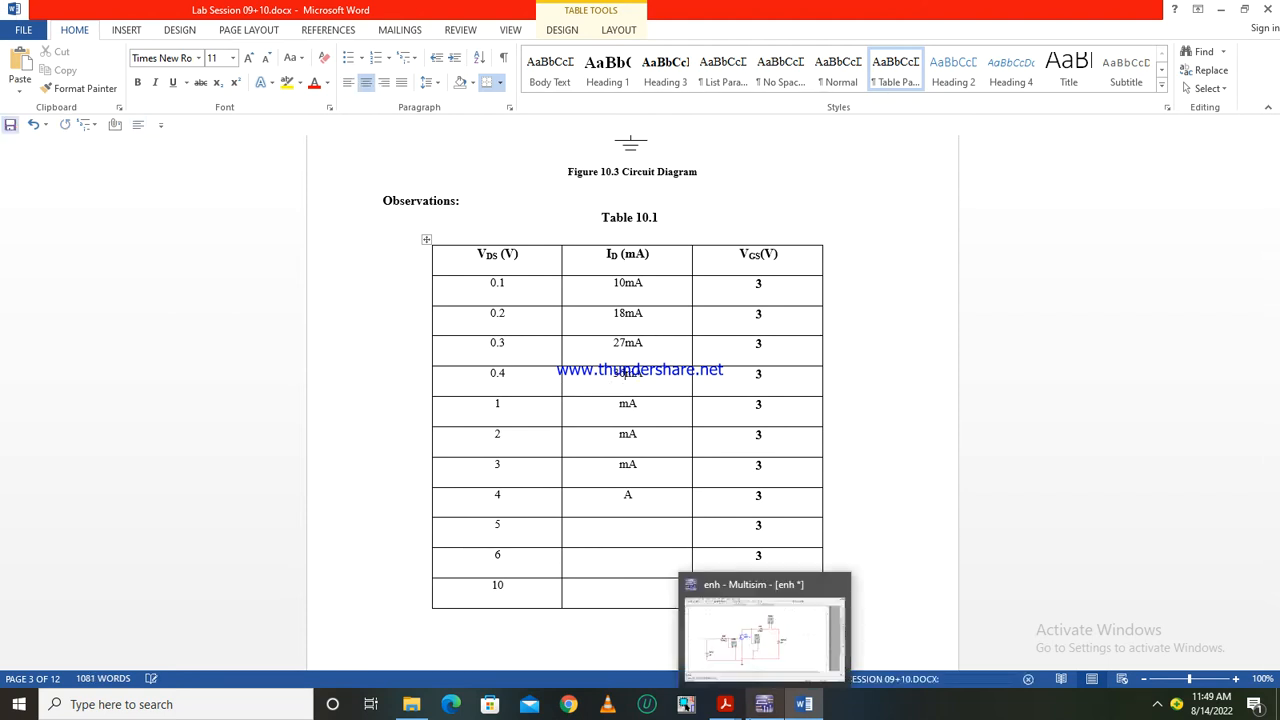
# - Switch to Multisim, set the VDDD source voltage to 5 V and restart the simulation
pyautogui.click(764, 704)
pyautogui.click(770, 379)
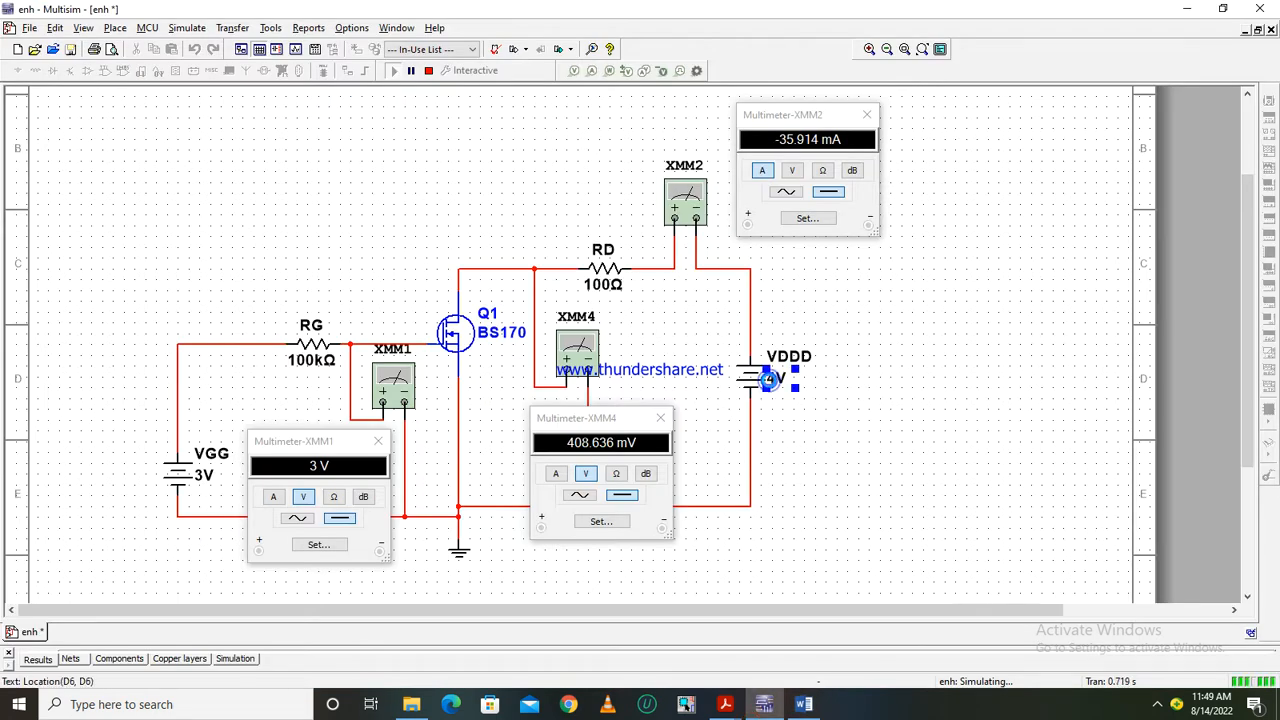
pyautogui.doubleClick(770, 379)
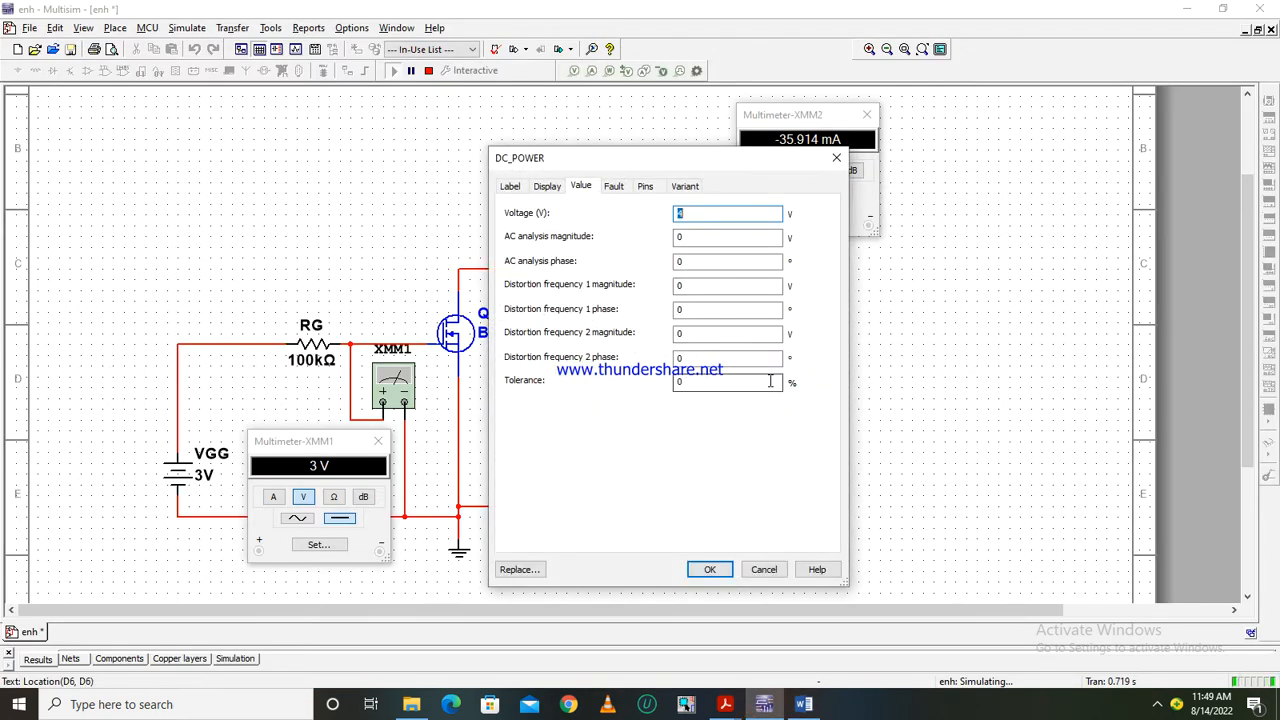
pyautogui.write('6')
pyautogui.press('Return')
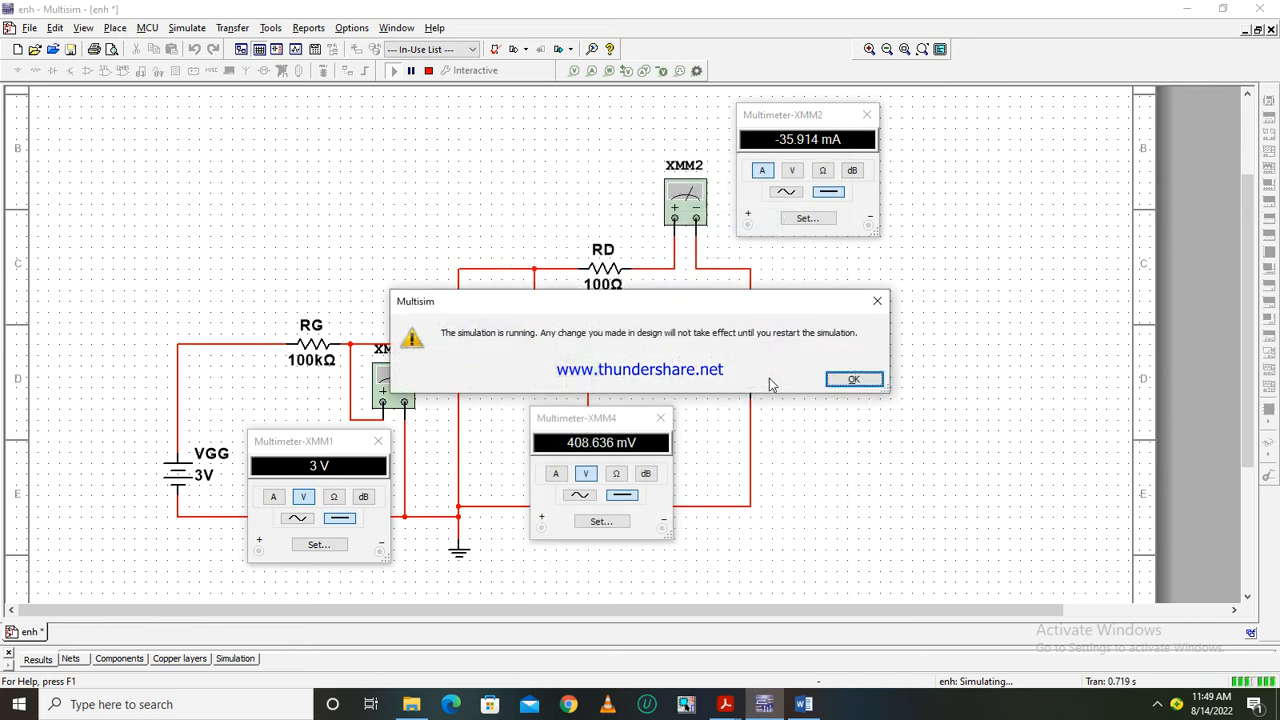
pyautogui.click(854, 379)
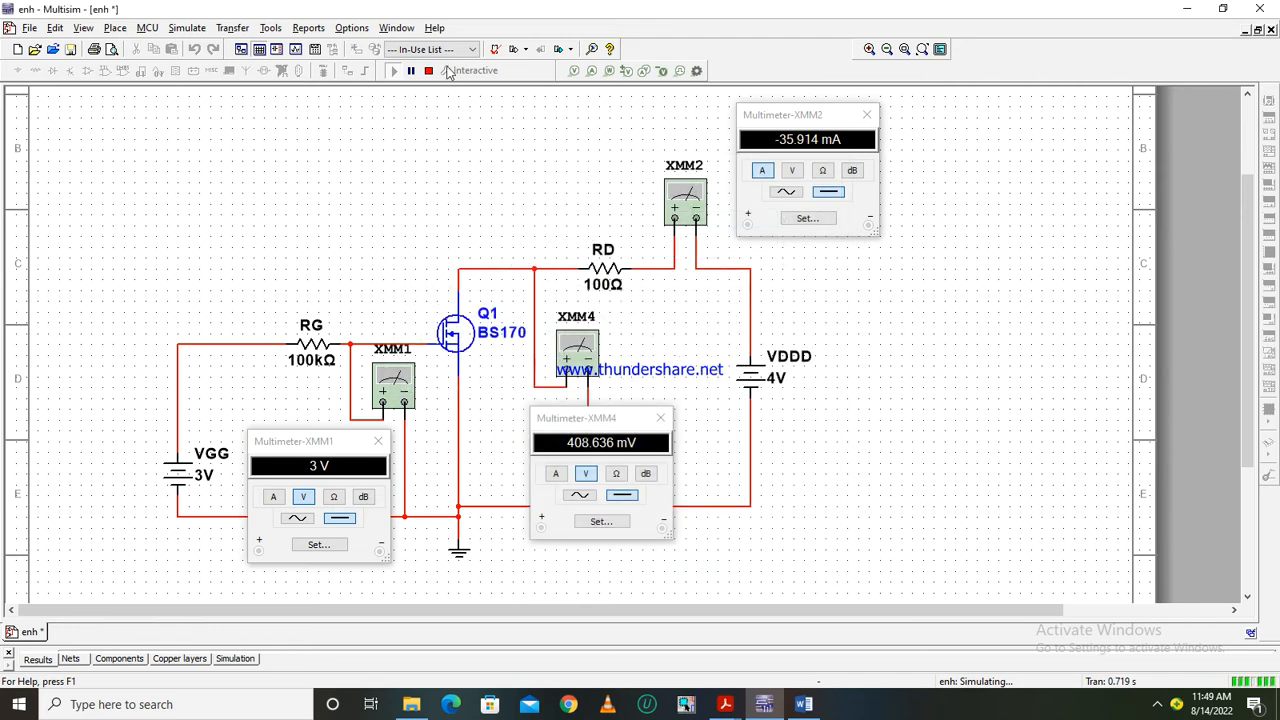
pyautogui.click(429, 71)
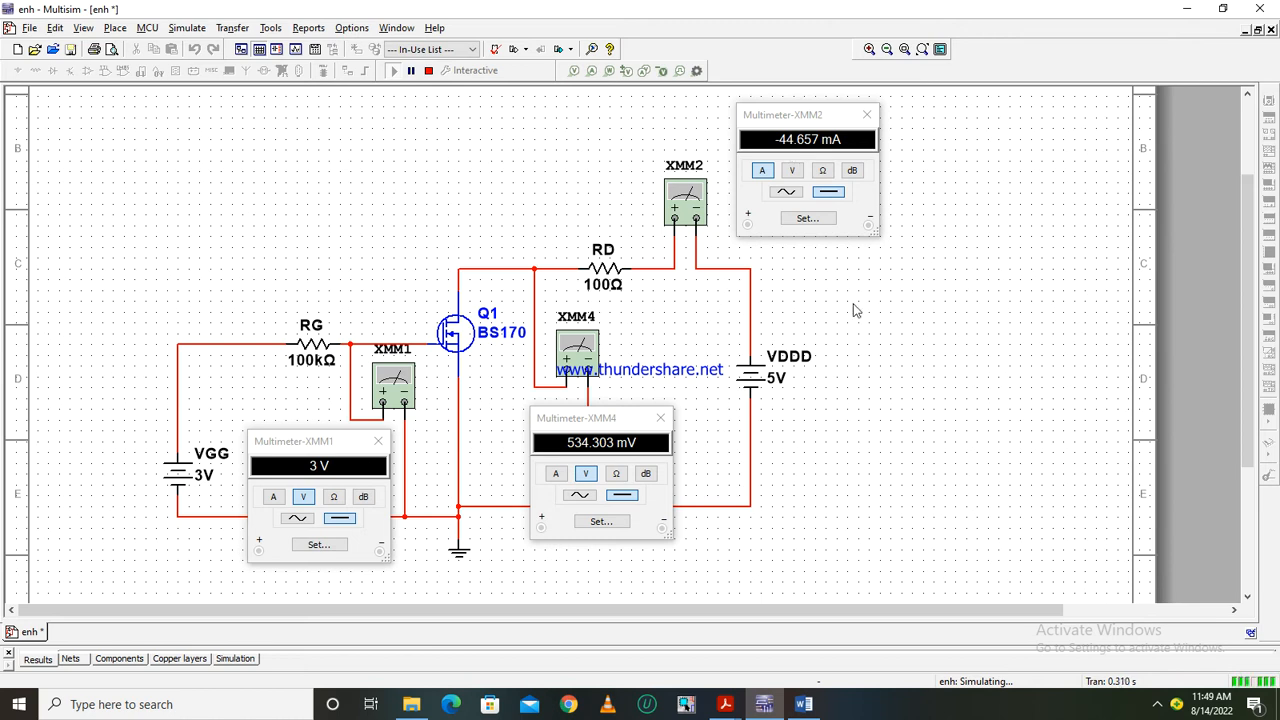
# - In the Word lab document, enter a VDS of 0.5 and an ID of 44.6 mA in the fifth row of Table 10.1
pyautogui.click(806, 700)
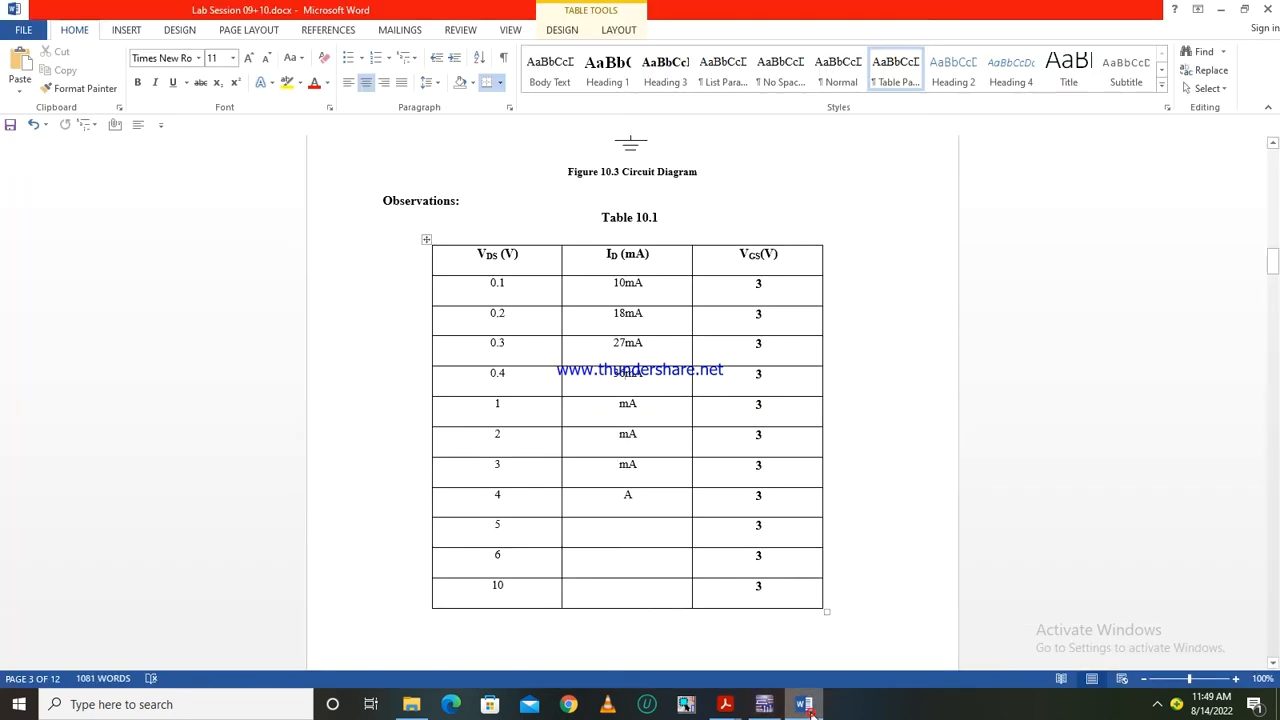
pyautogui.click(526, 403)
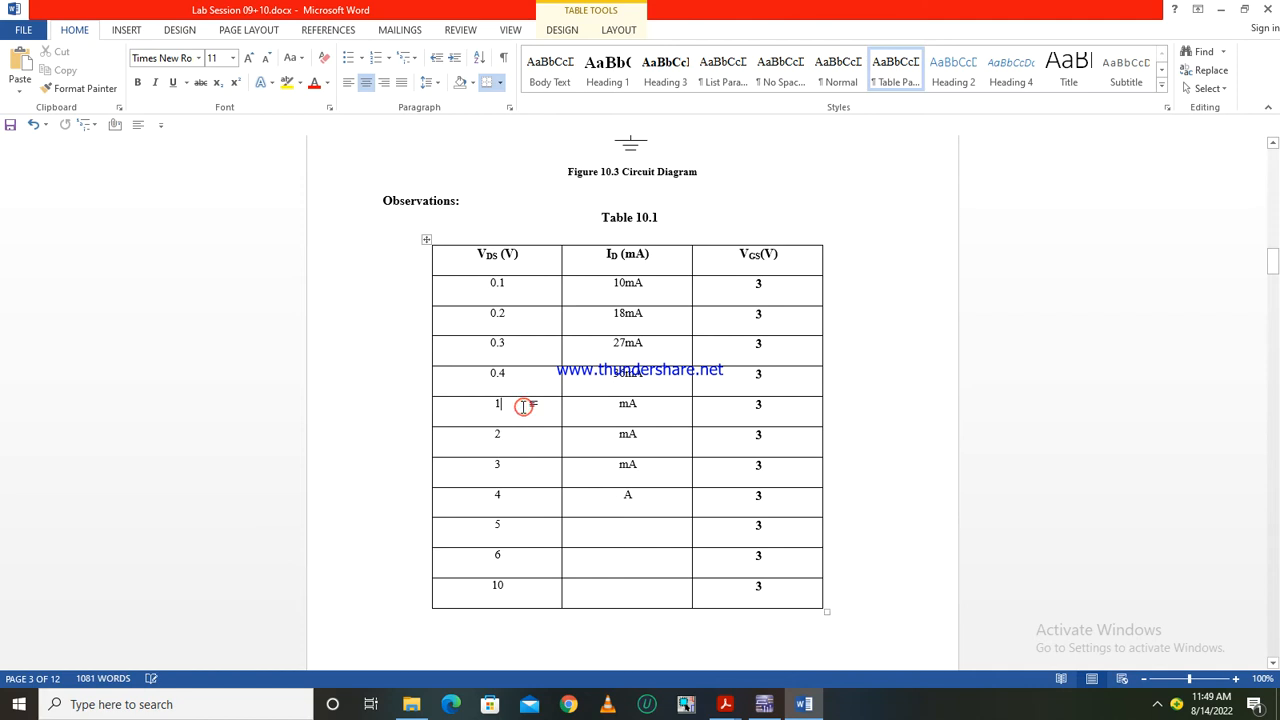
pyautogui.press('BackSpace')
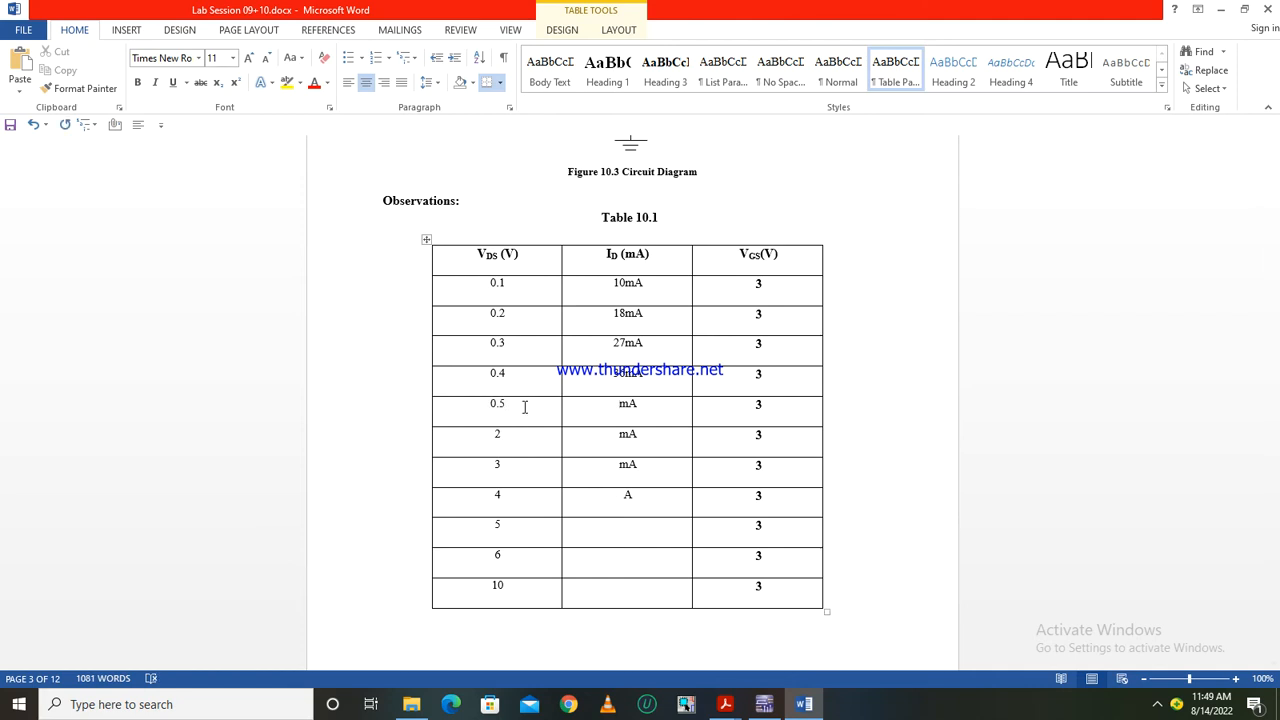
pyautogui.moveTo(764, 702)
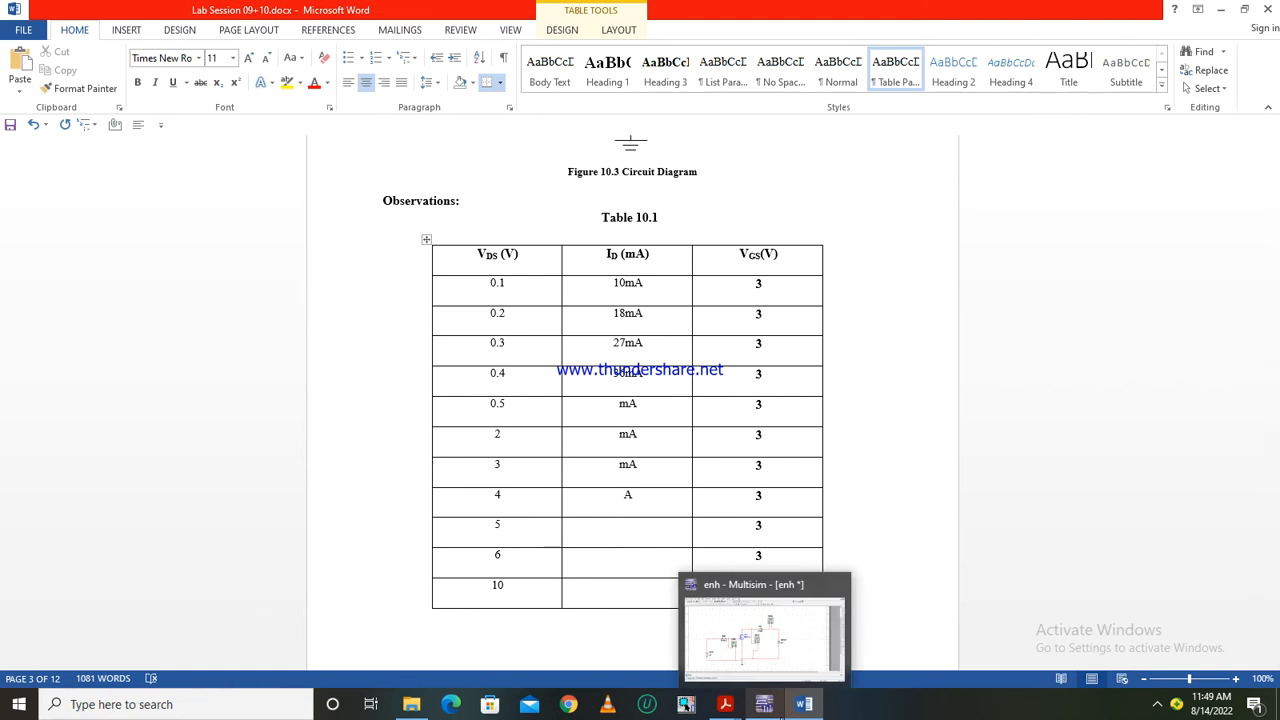
pyautogui.click(757, 638)
pyautogui.click(804, 706)
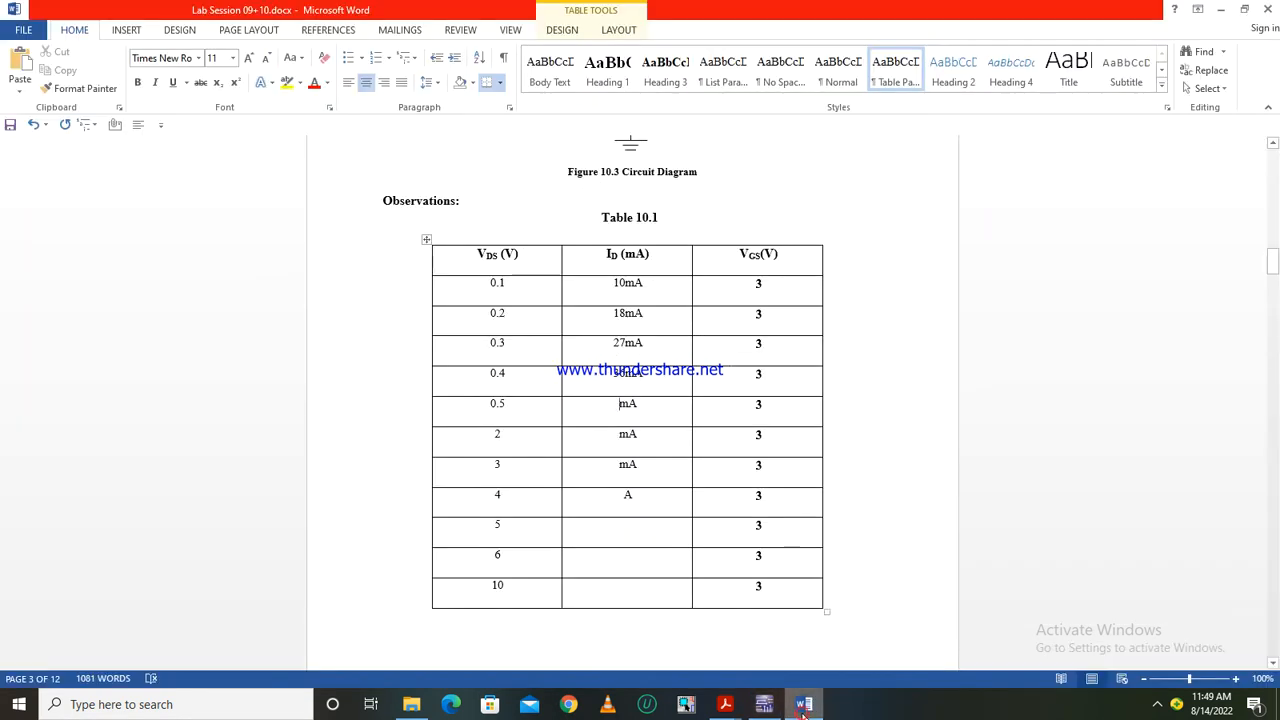
pyautogui.write('.6')
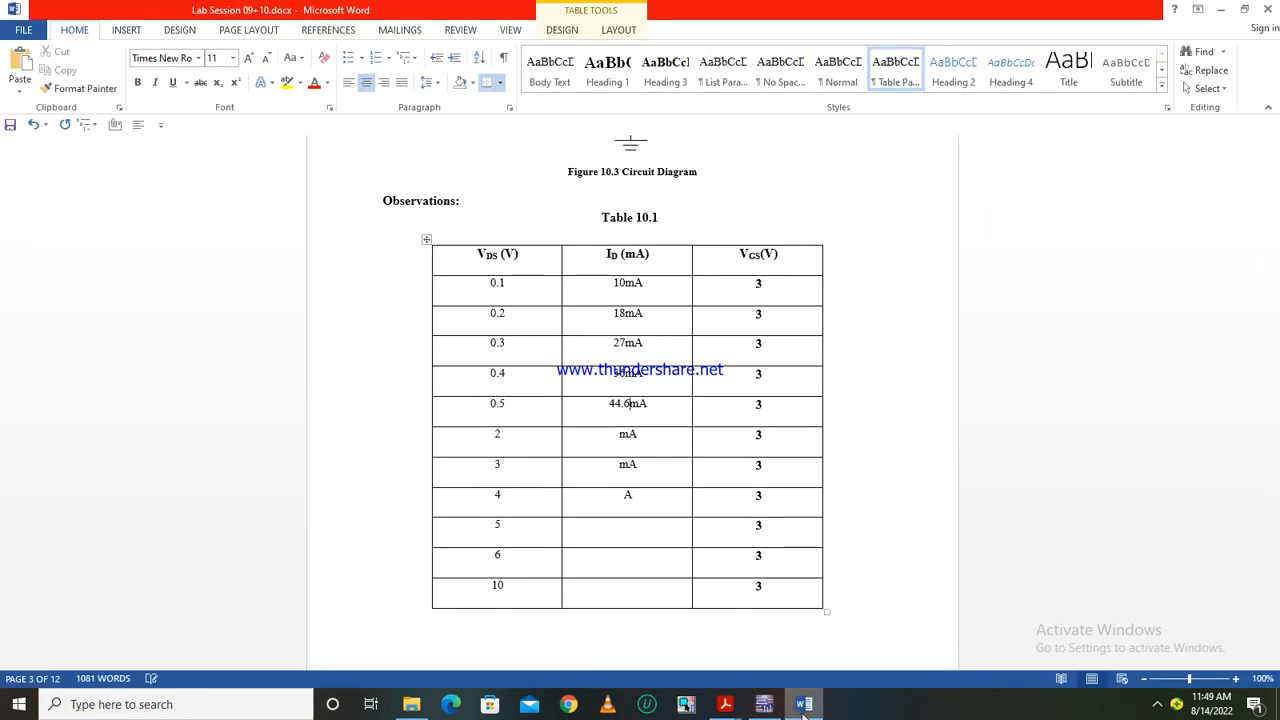
# - Switch to Multisim, set the VDDD source voltage to 6 V and restart the simulation
pyautogui.moveTo(764, 704)
pyautogui.click(746, 640)
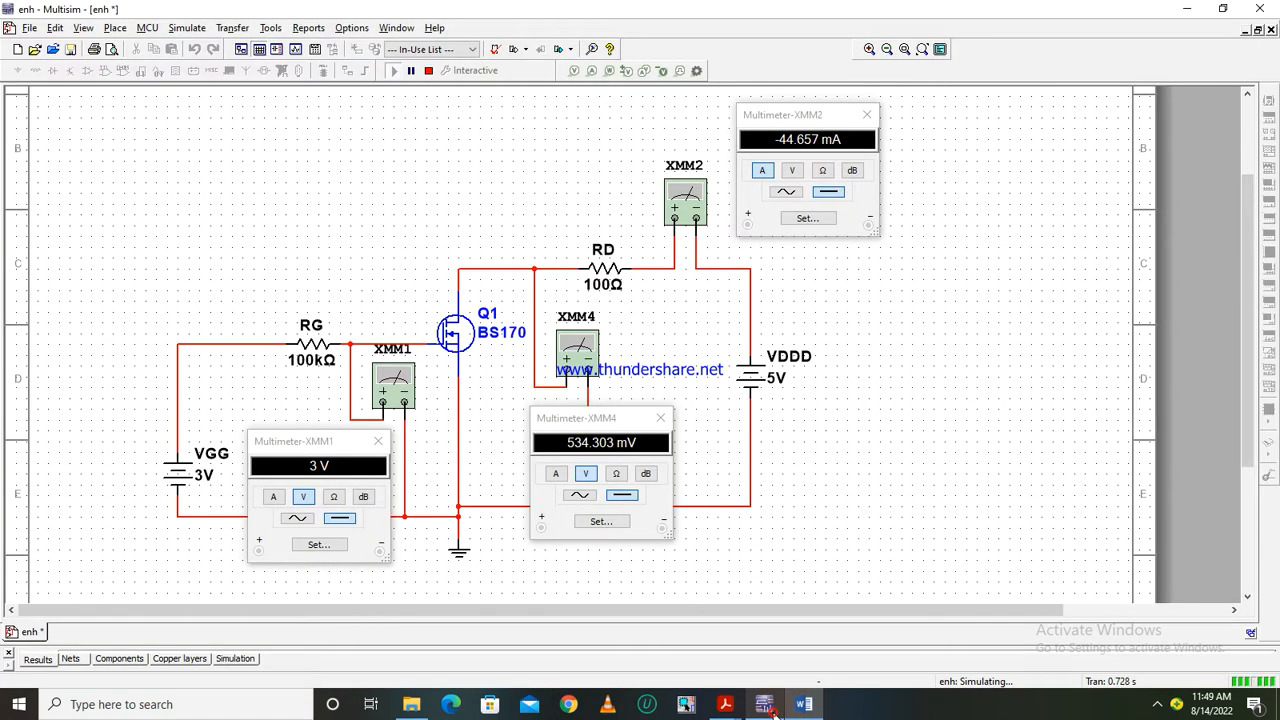
pyautogui.click(779, 381)
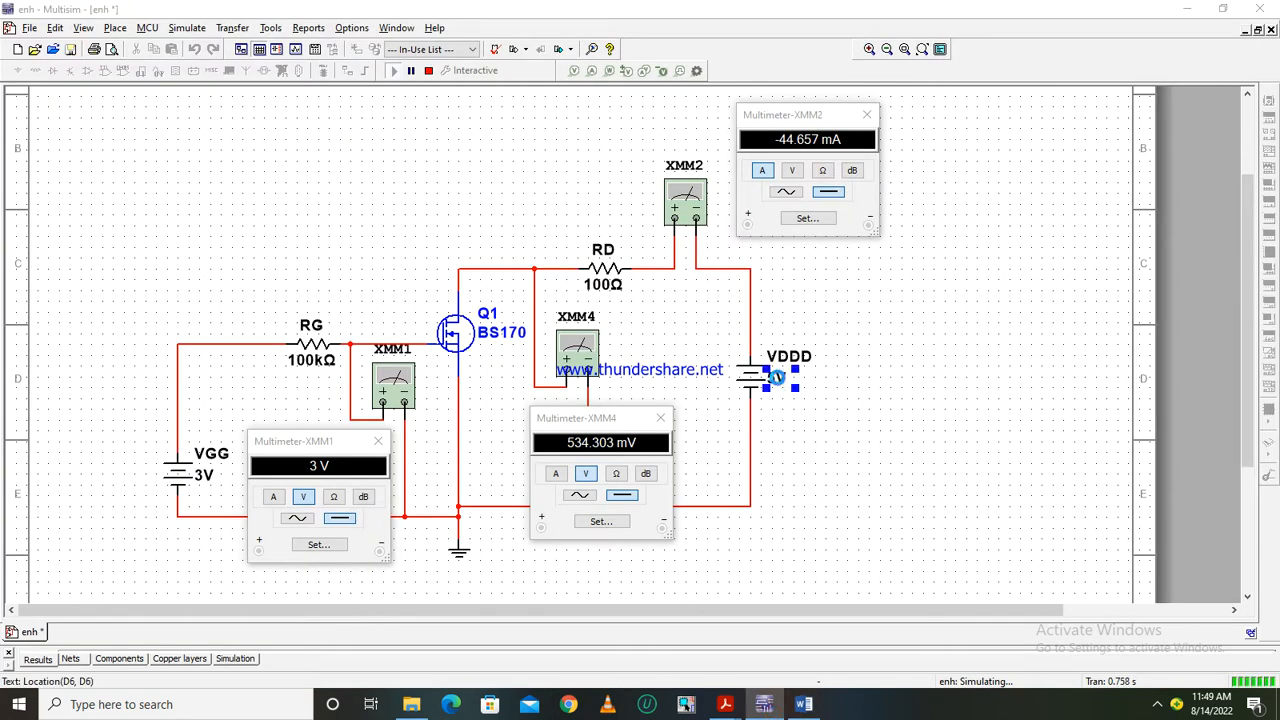
pyautogui.doubleClick(777, 378)
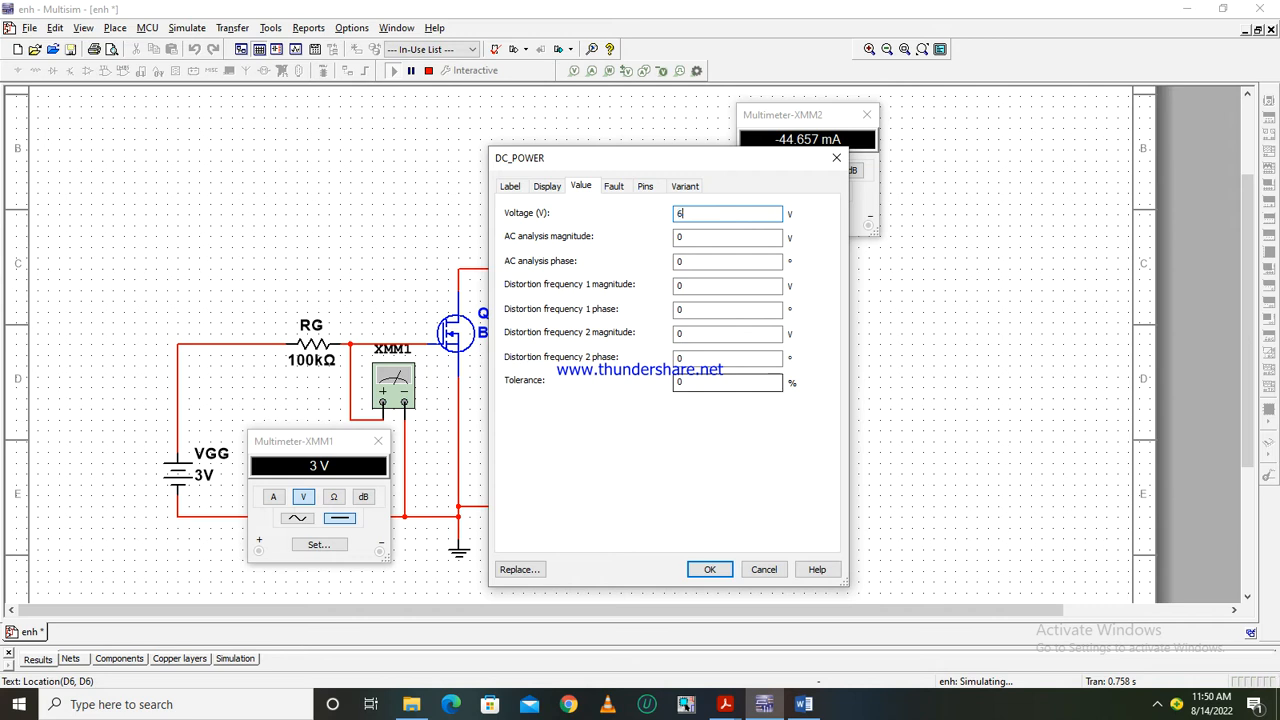
pyautogui.press('Return')
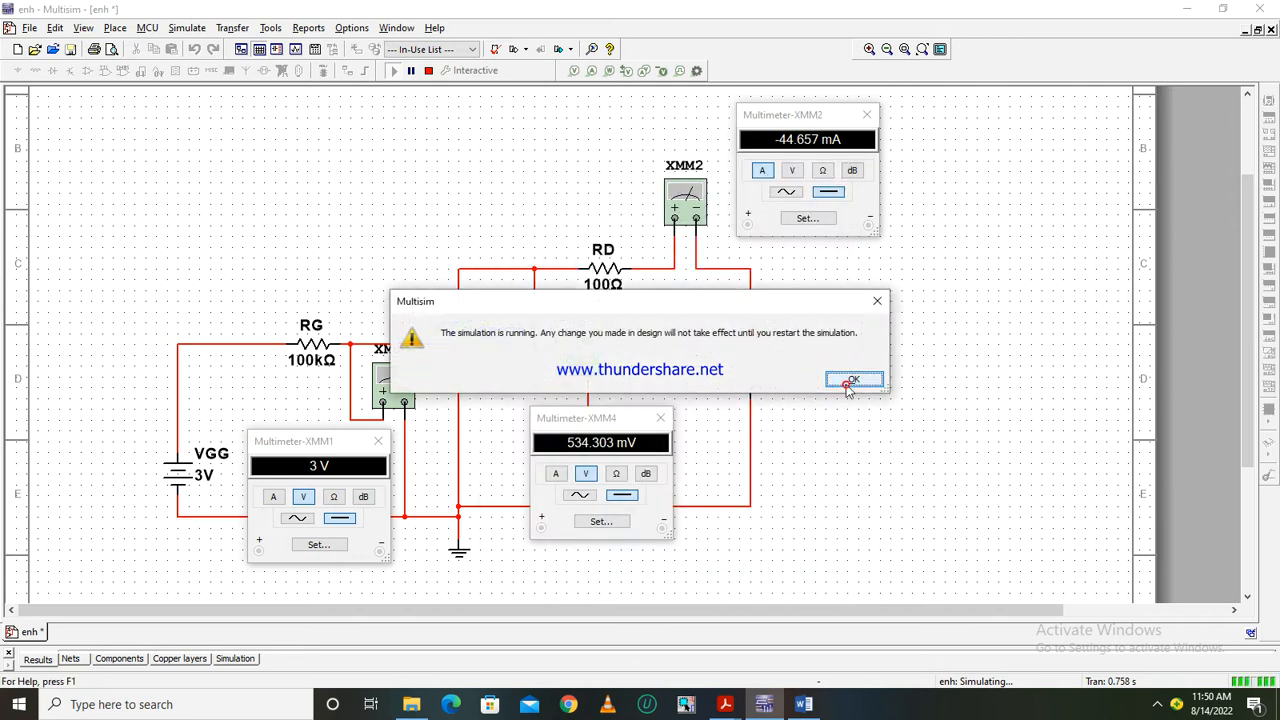
pyautogui.click(849, 378)
pyautogui.click(427, 71)
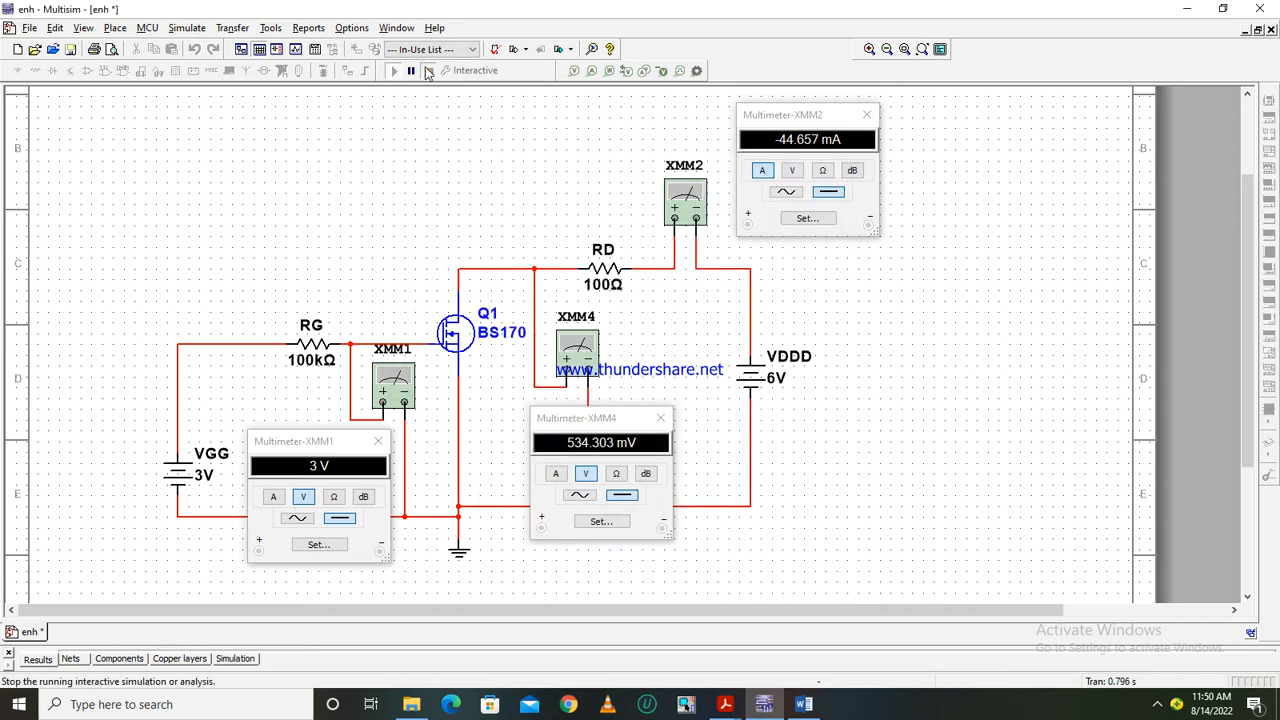
pyautogui.click(395, 72)
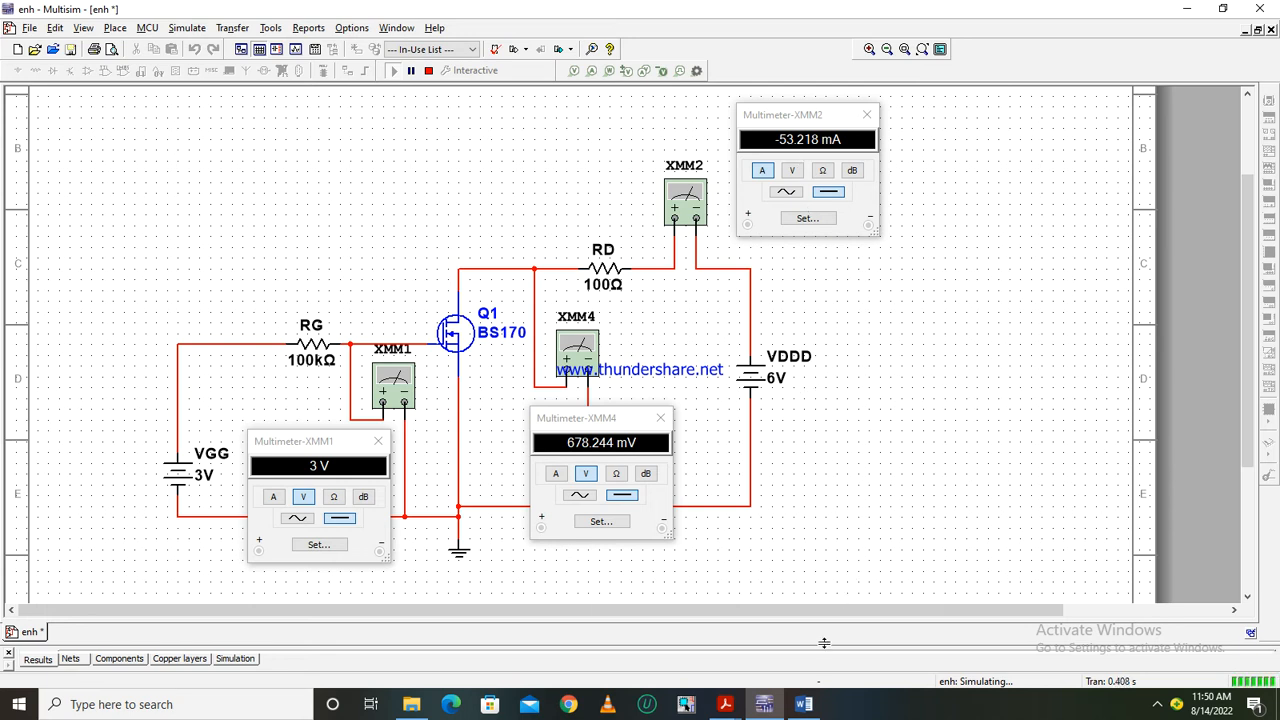
# - In the Word lab document, enter a VDS of 0.6 and an ID of 53 mA in the sixth row of Table 10.1, and save
pyautogui.click(804, 704)
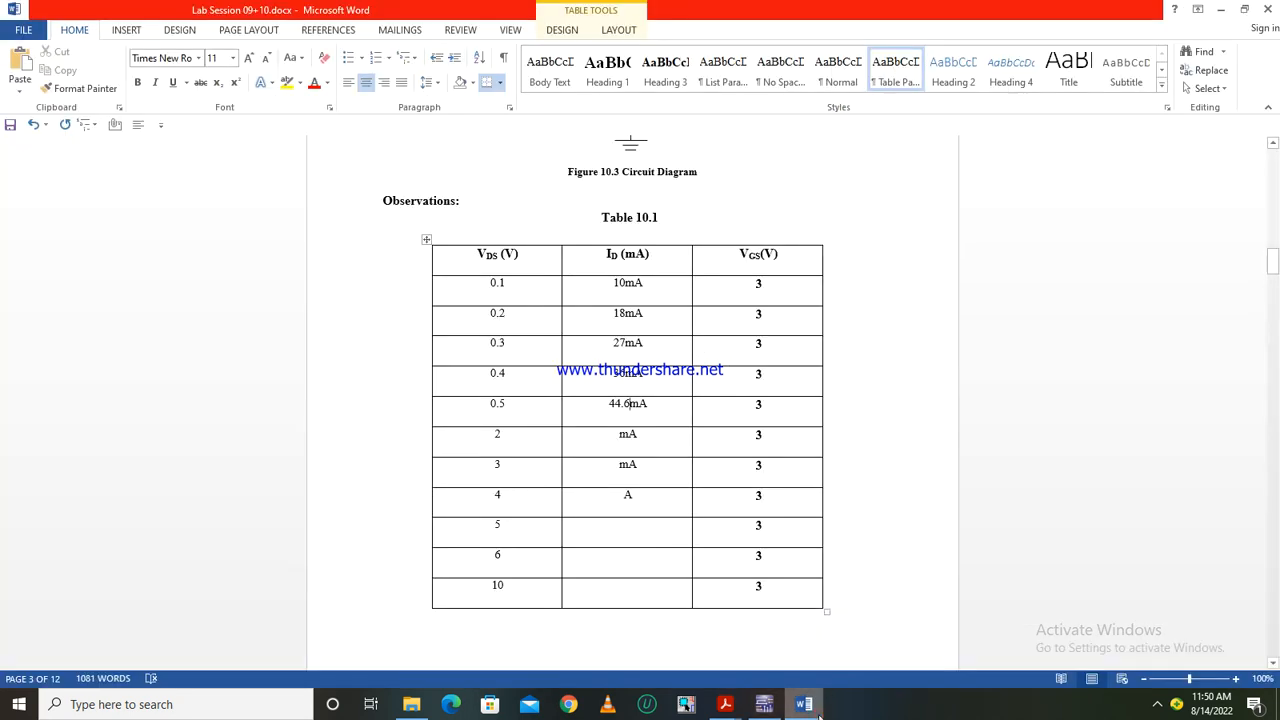
pyautogui.click(527, 434)
pyautogui.press('BackSpace')
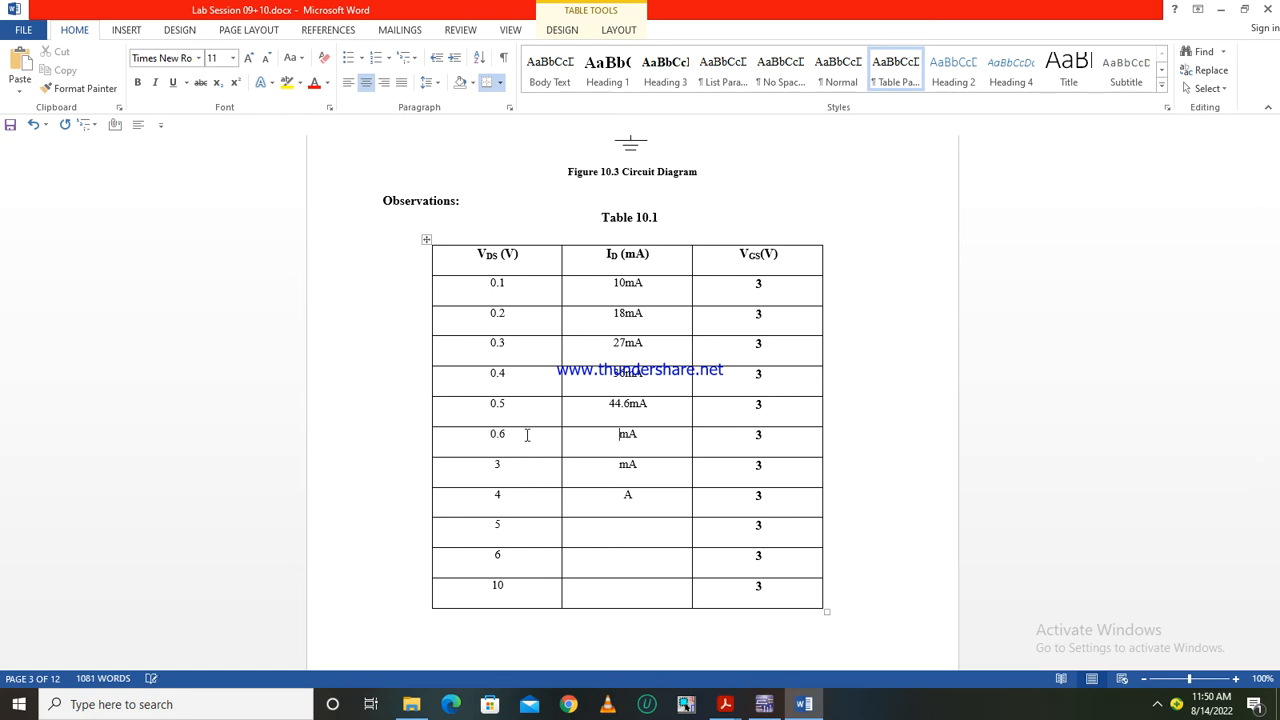
pyautogui.write('66')
pyautogui.click(764, 704)
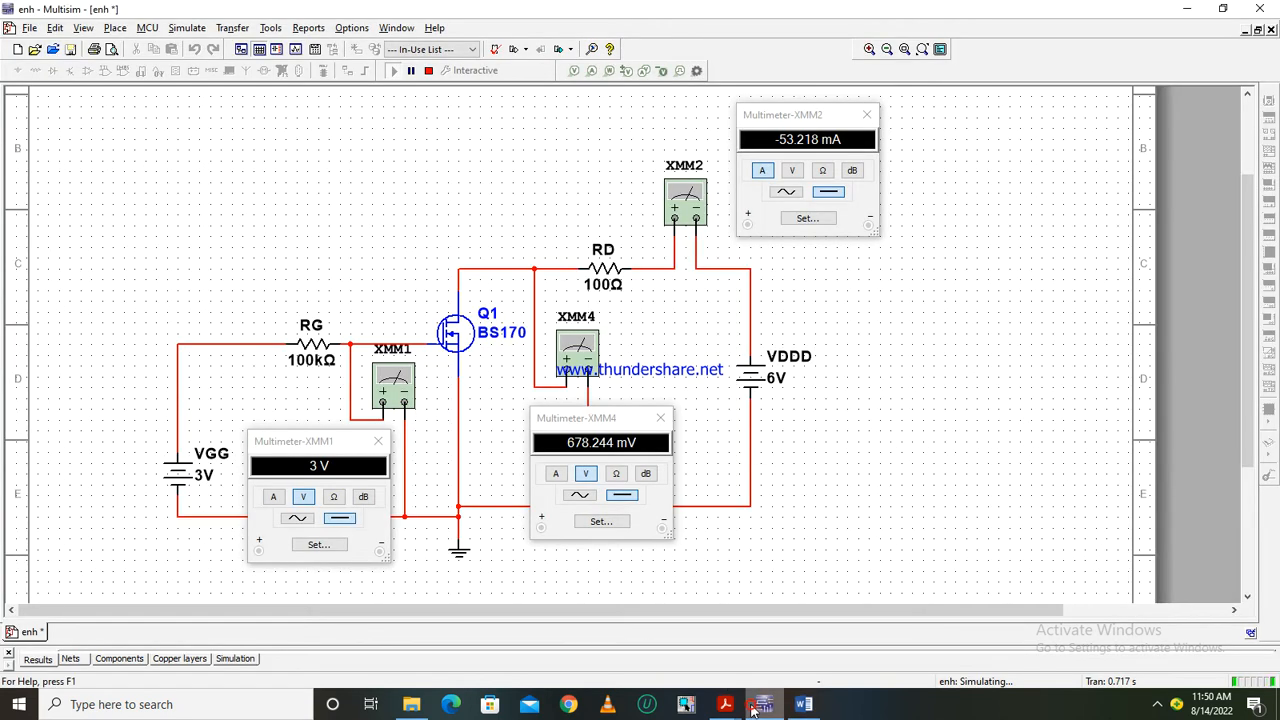
pyautogui.click(804, 704)
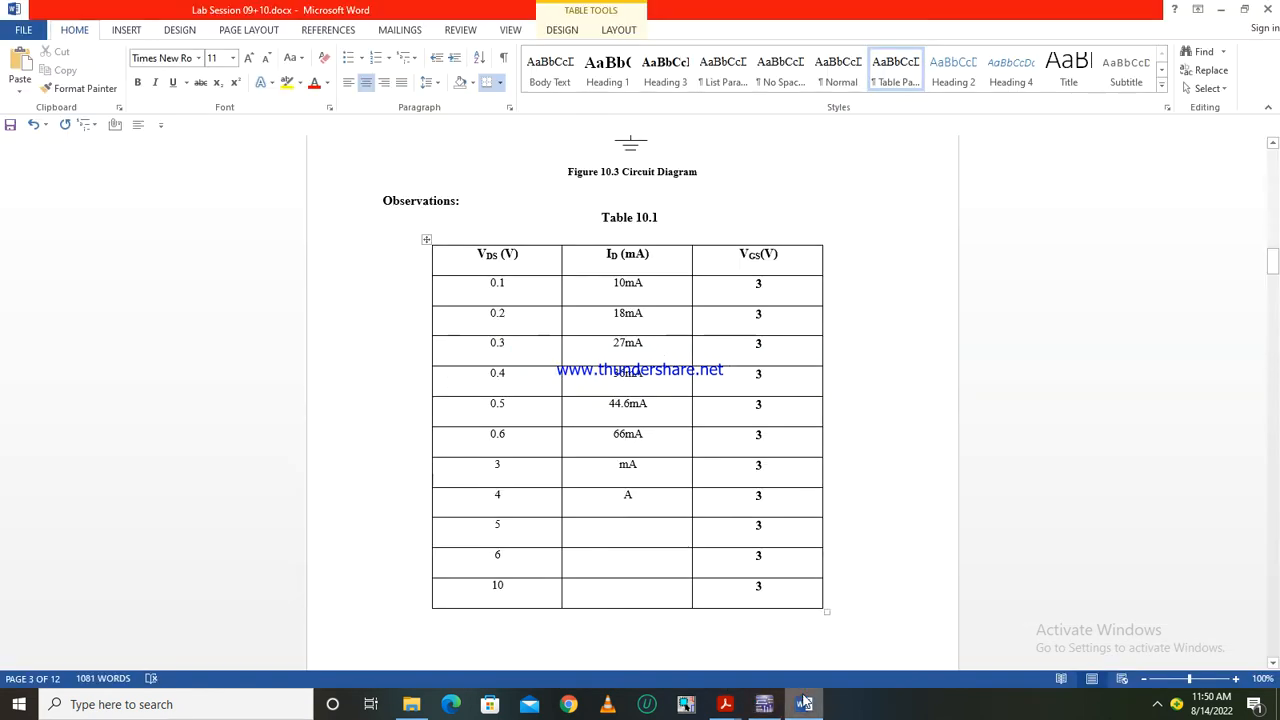
pyautogui.press('BackSpace')
pyautogui.press('BackSpace')
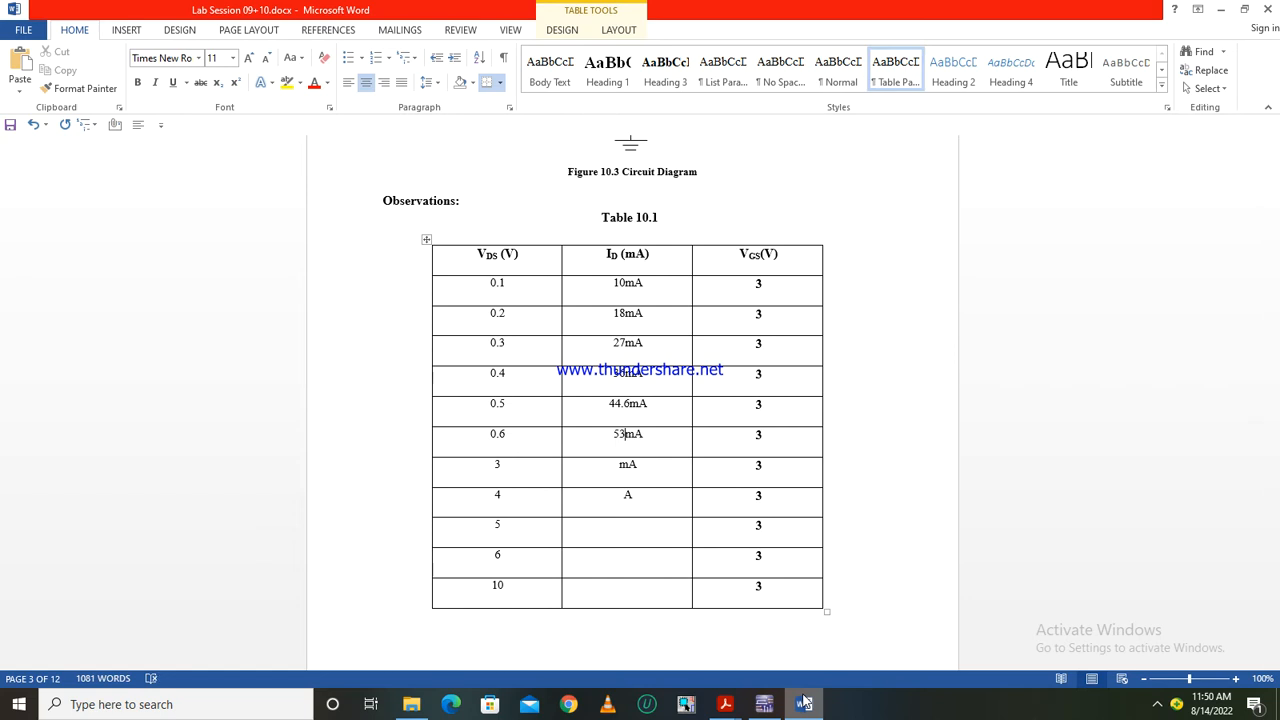
pyautogui.click(10, 127)
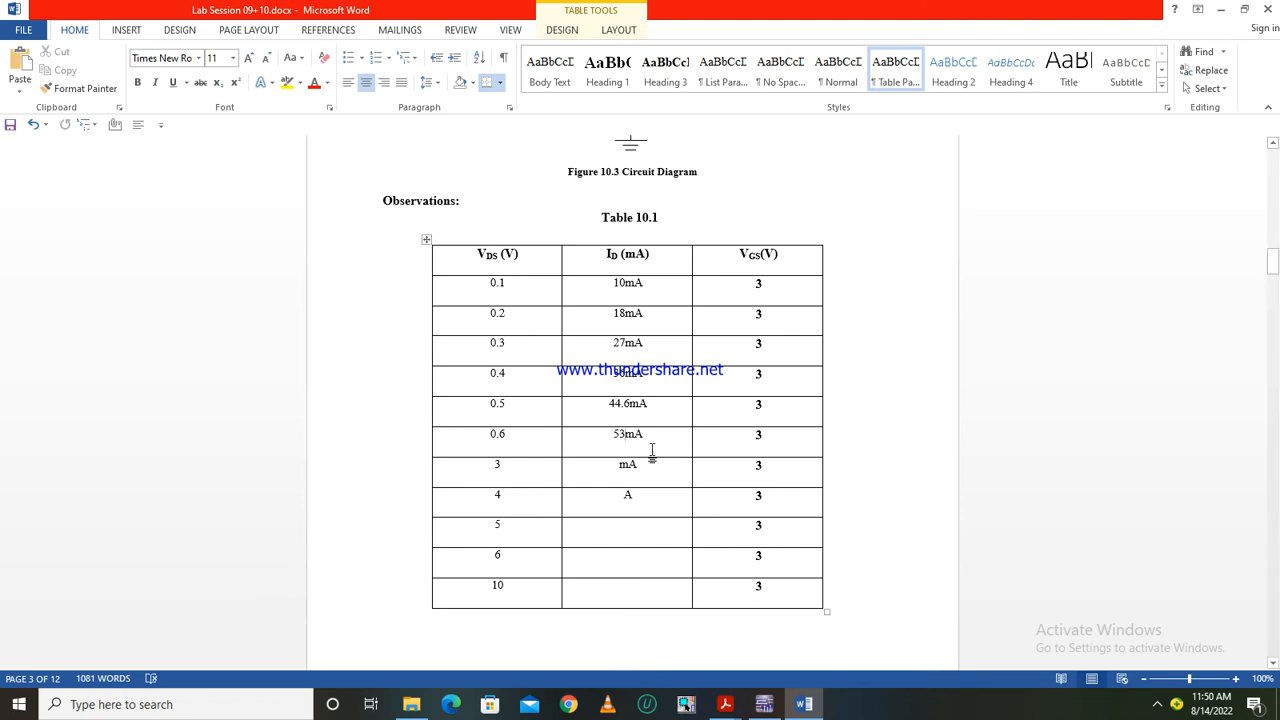
# - Switch to Multisim, set the VDDD source voltage to 7 V and restart the simulation
pyautogui.click(764, 704)
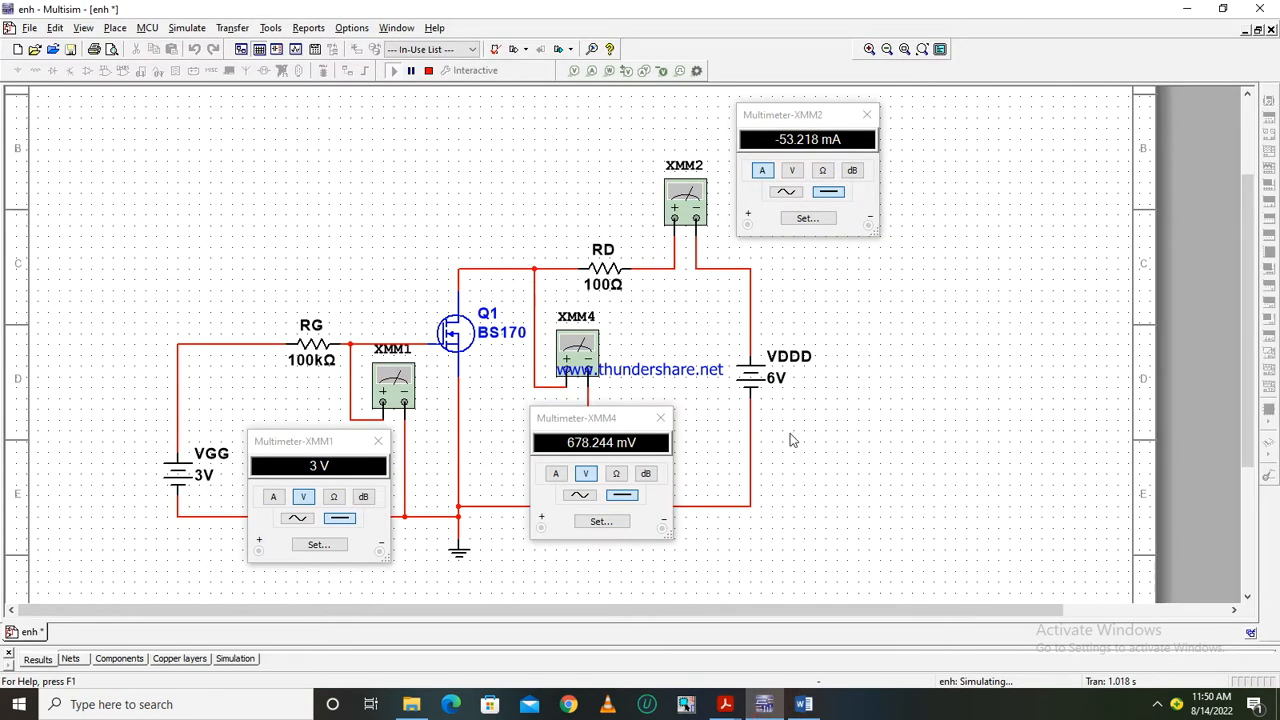
pyautogui.click(773, 384)
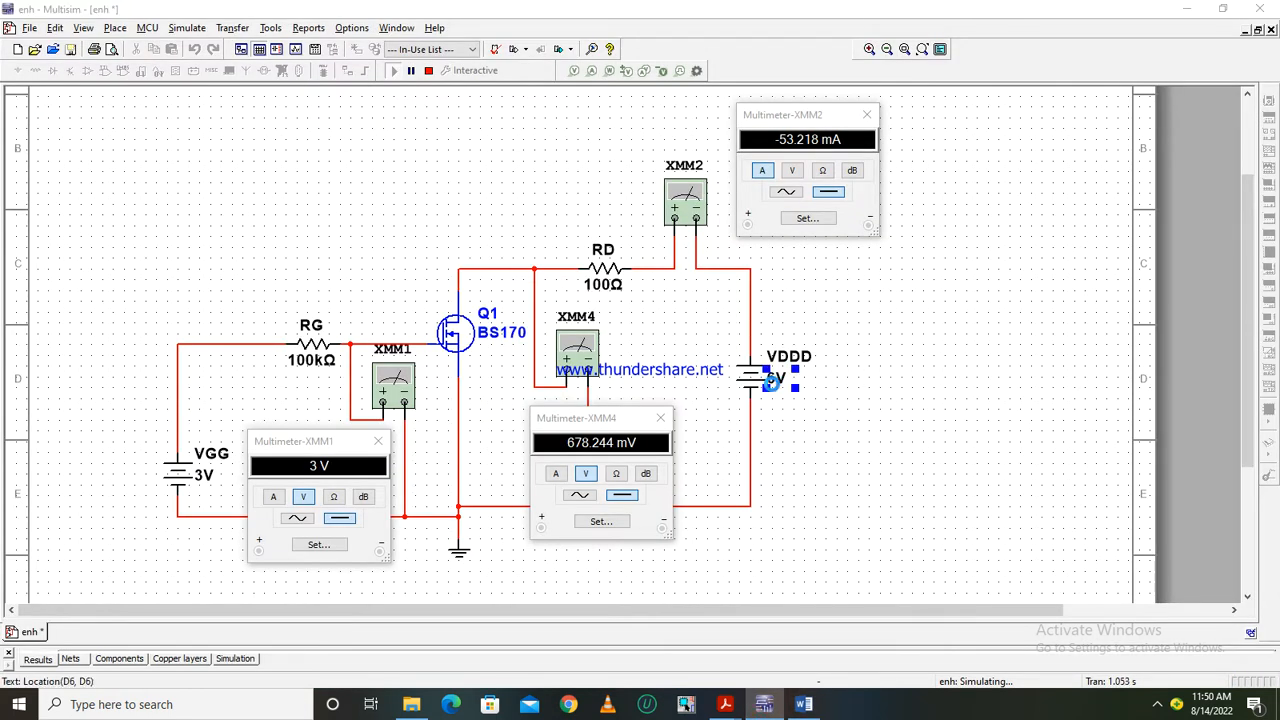
pyautogui.doubleClick(772, 384)
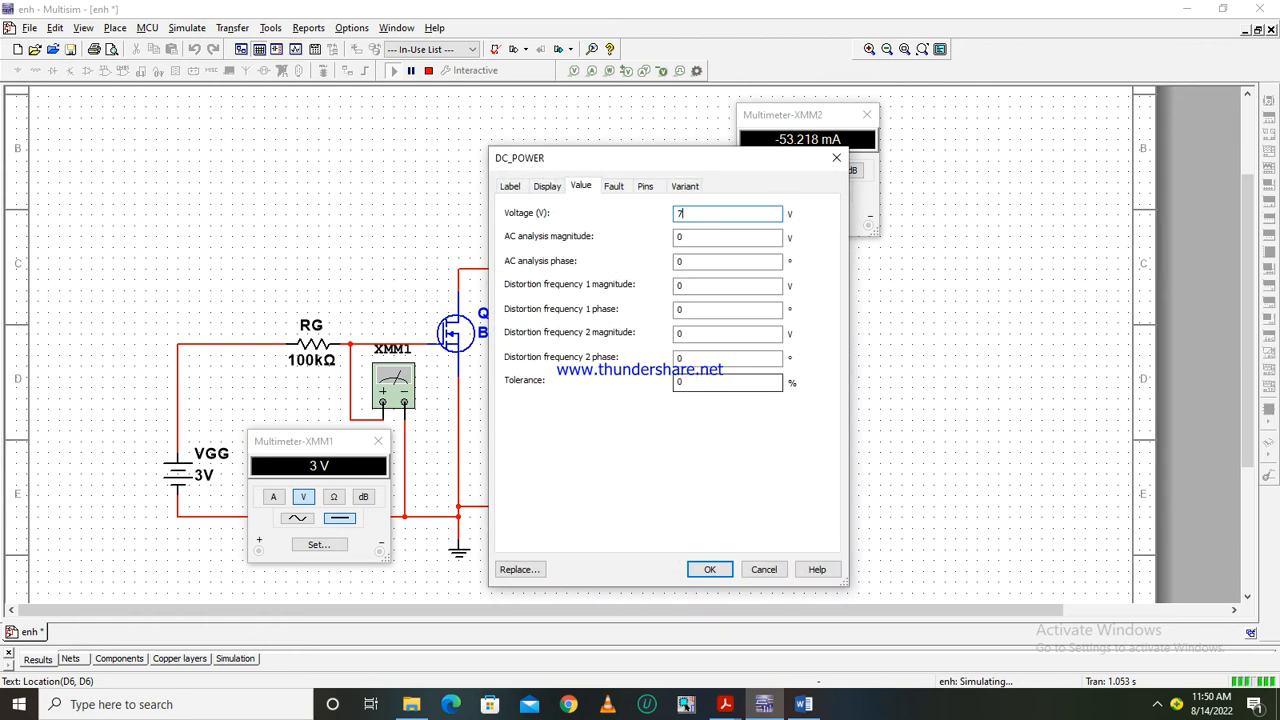
pyautogui.press('Escape')
pyautogui.click(846, 378)
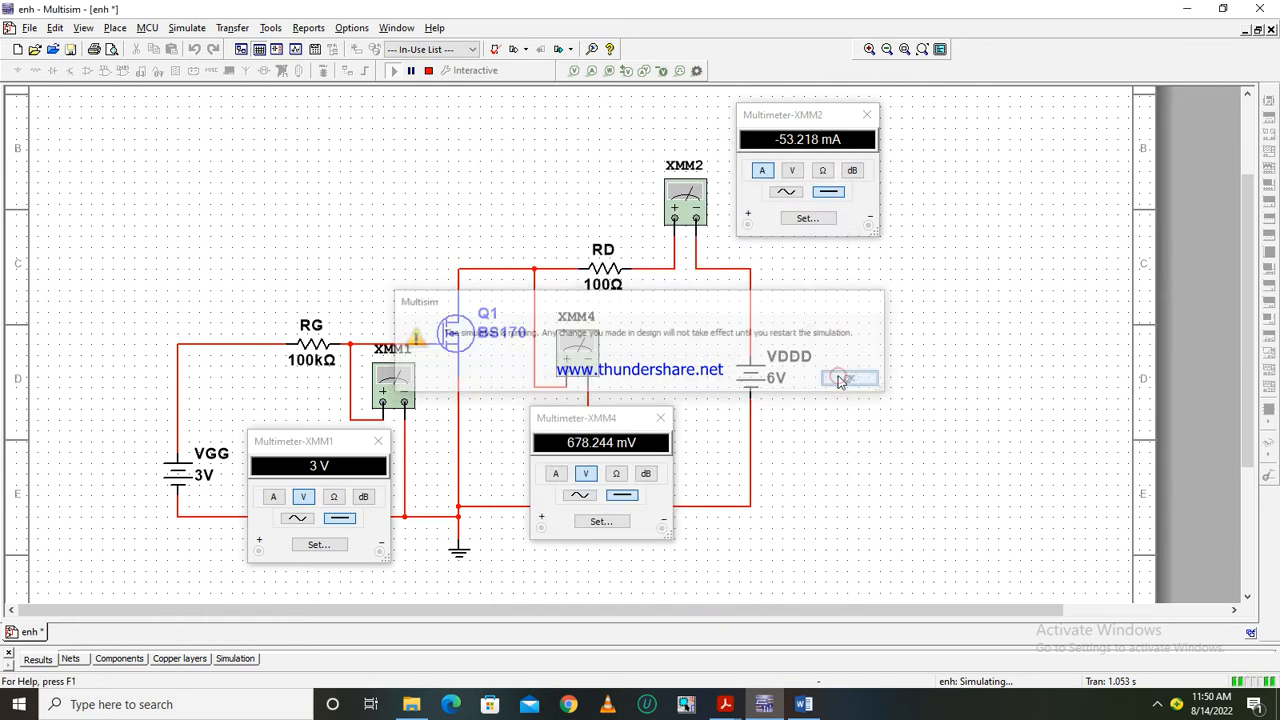
pyautogui.click(428, 70)
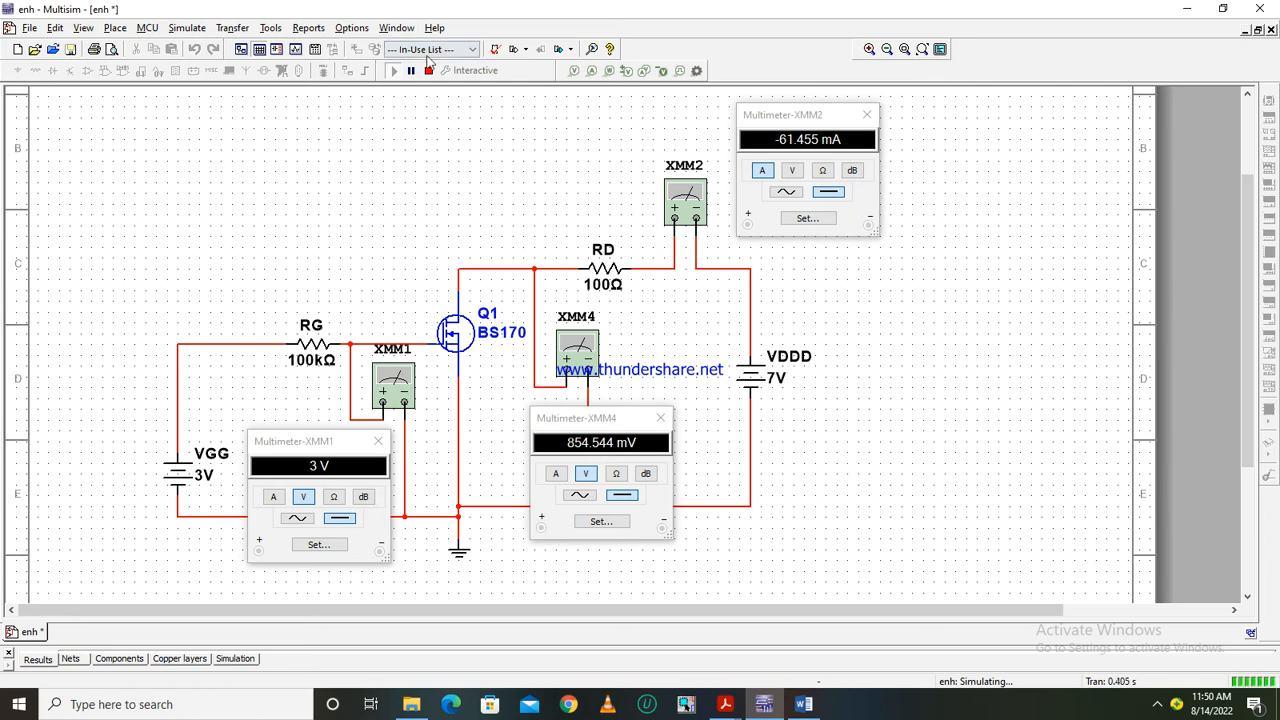
# - Stop the simulation, set the VDDD source voltage to 6.6 V and run the simulation again
pyautogui.click(428, 71)
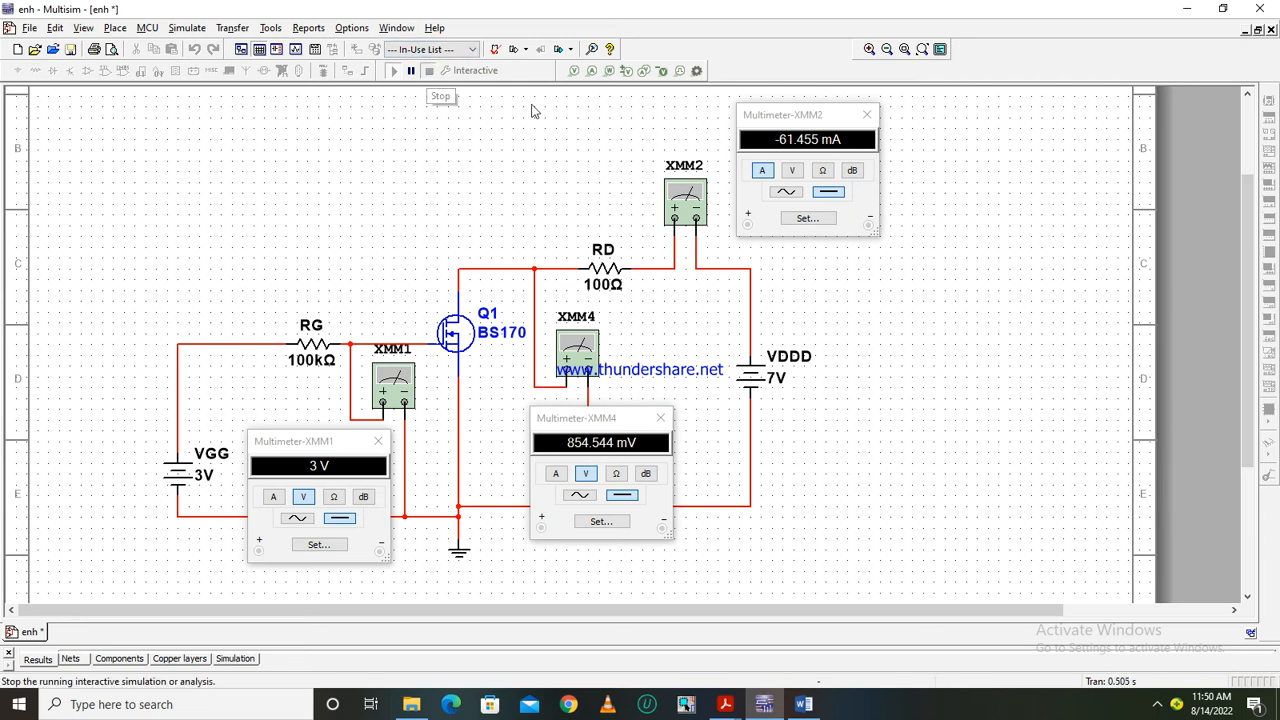
pyautogui.click(773, 379)
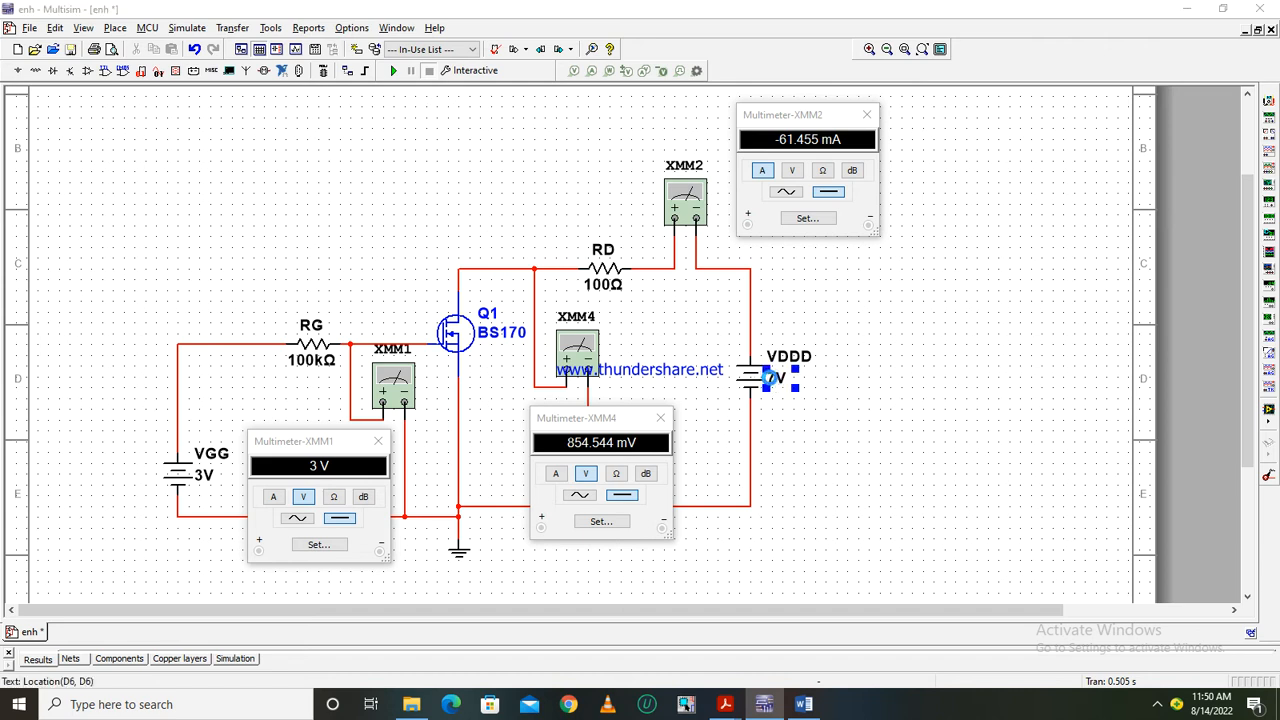
pyautogui.doubleClick(773, 379)
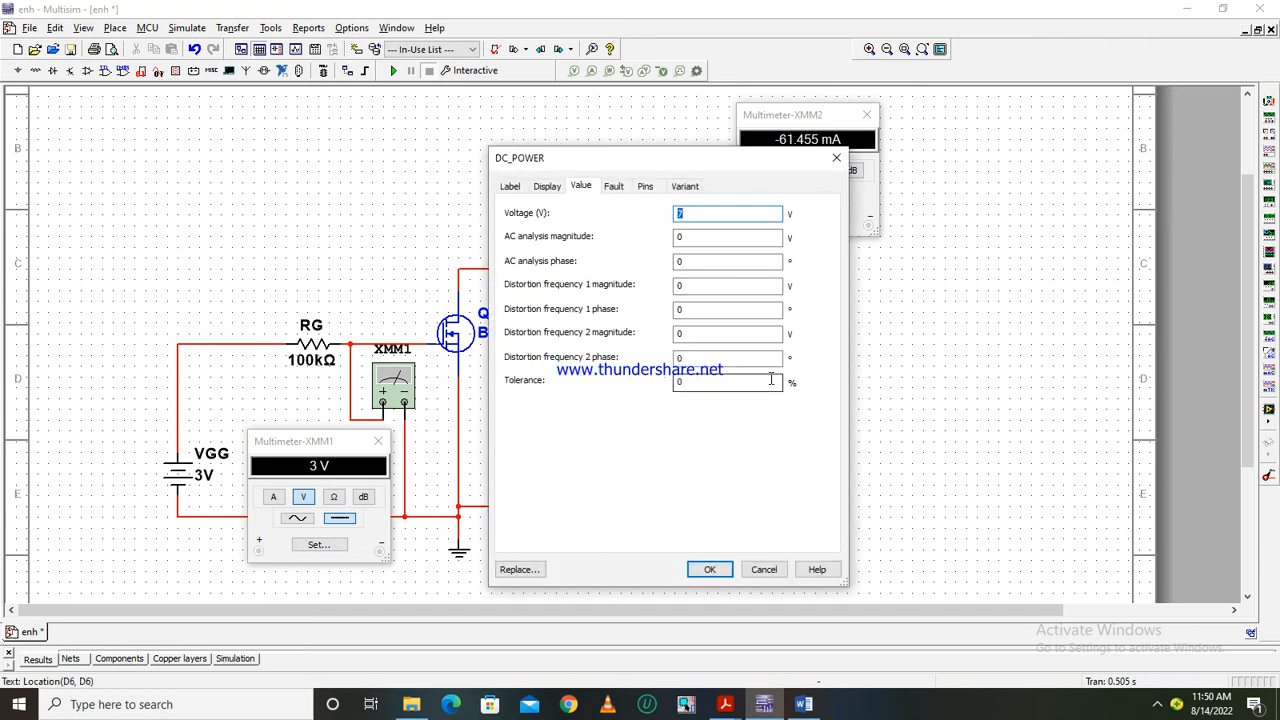
pyautogui.write('6.6')
pyautogui.press('Return')
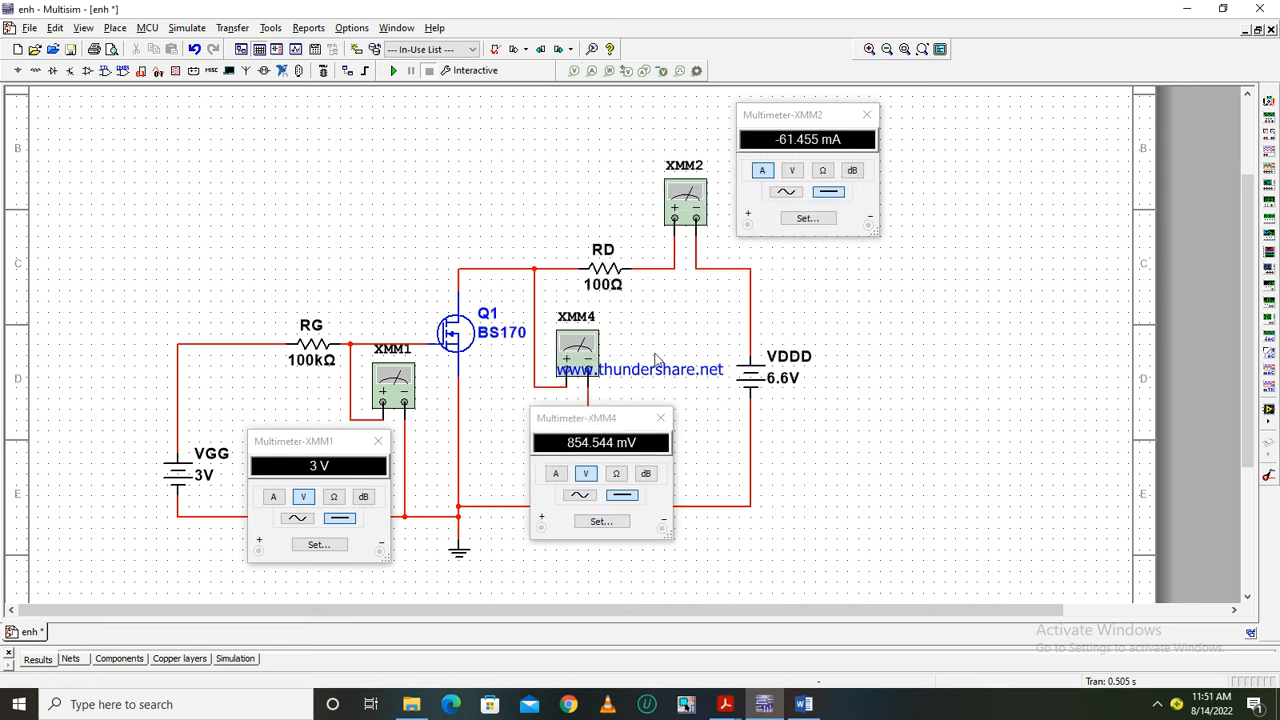
pyautogui.press('F5')
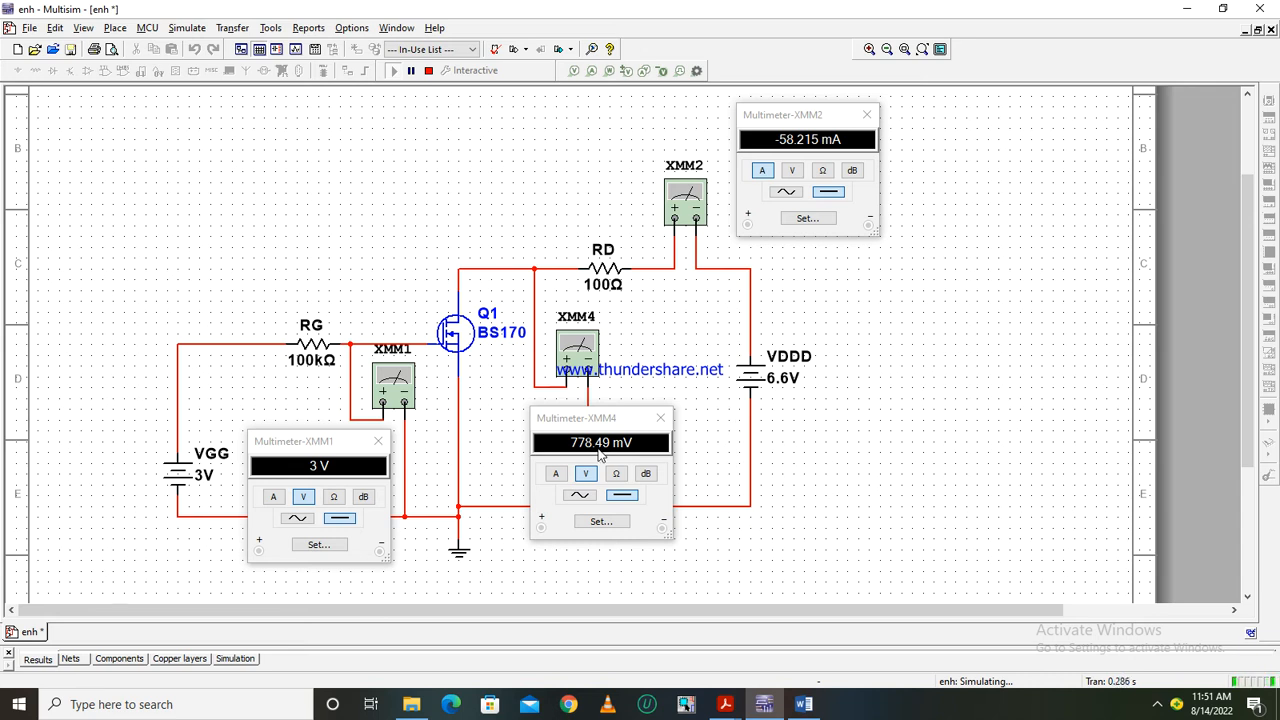
# - In the Word lab document, enter a VDS of 0.7 and an ID of 58 mA in the seventh row of Table 10.1
pyautogui.click(803, 704)
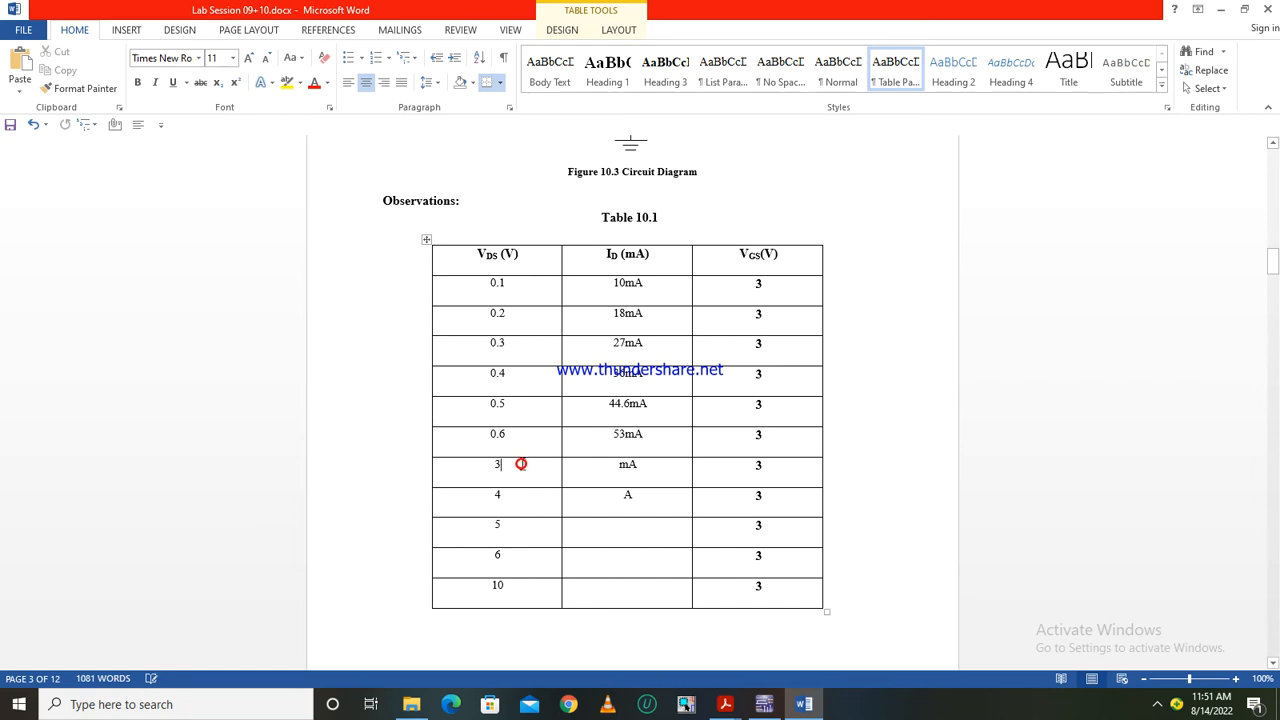
pyautogui.press('BackSpace')
pyautogui.write('0.7')
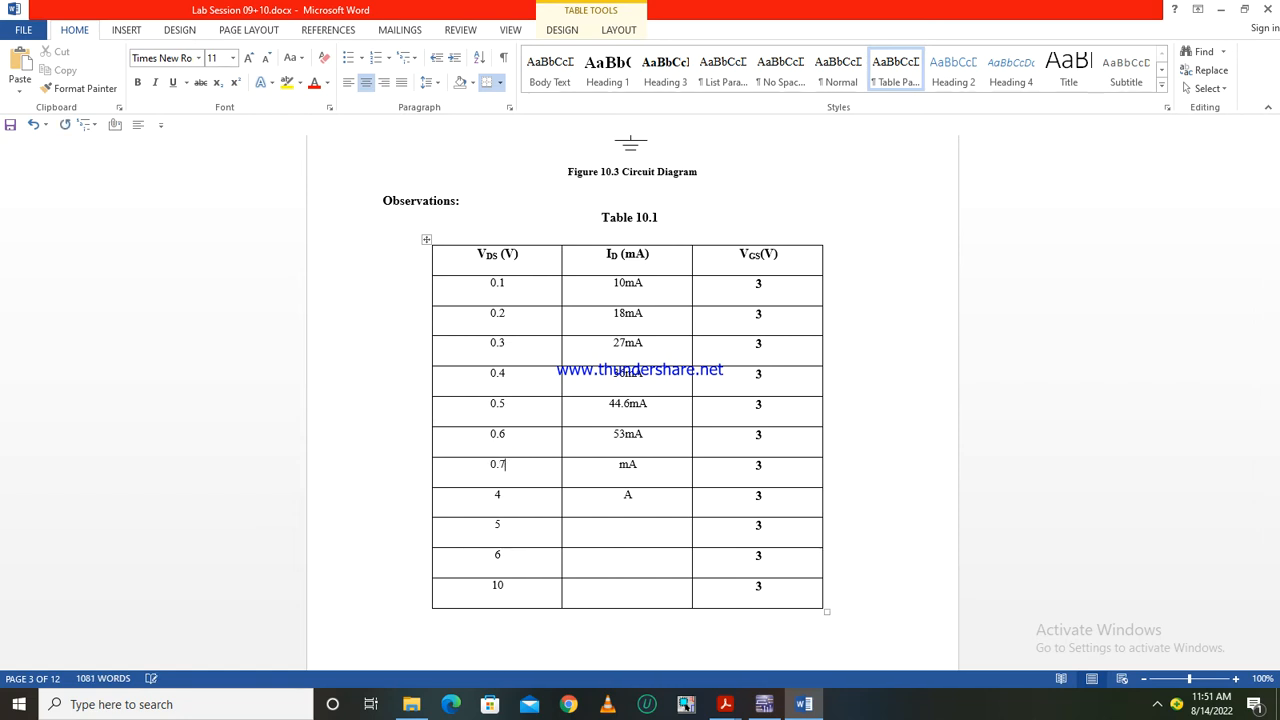
pyautogui.write('3')
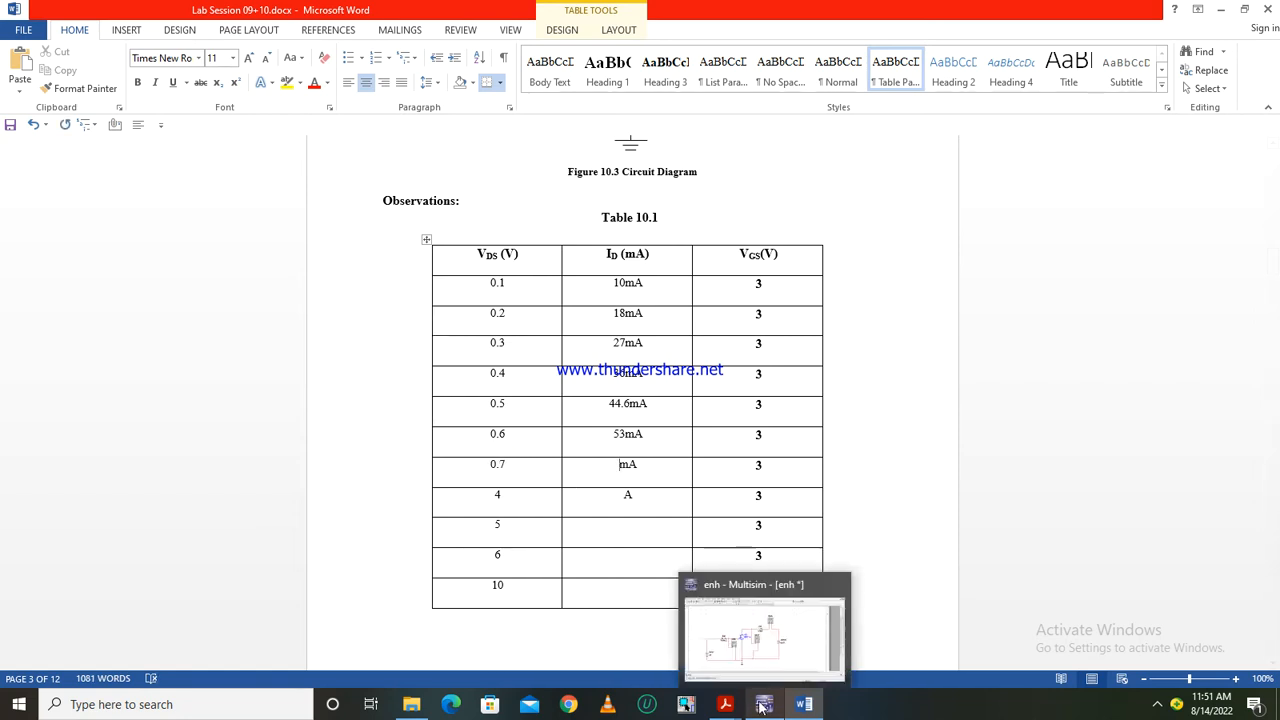
pyautogui.click(784, 705)
pyautogui.click(803, 705)
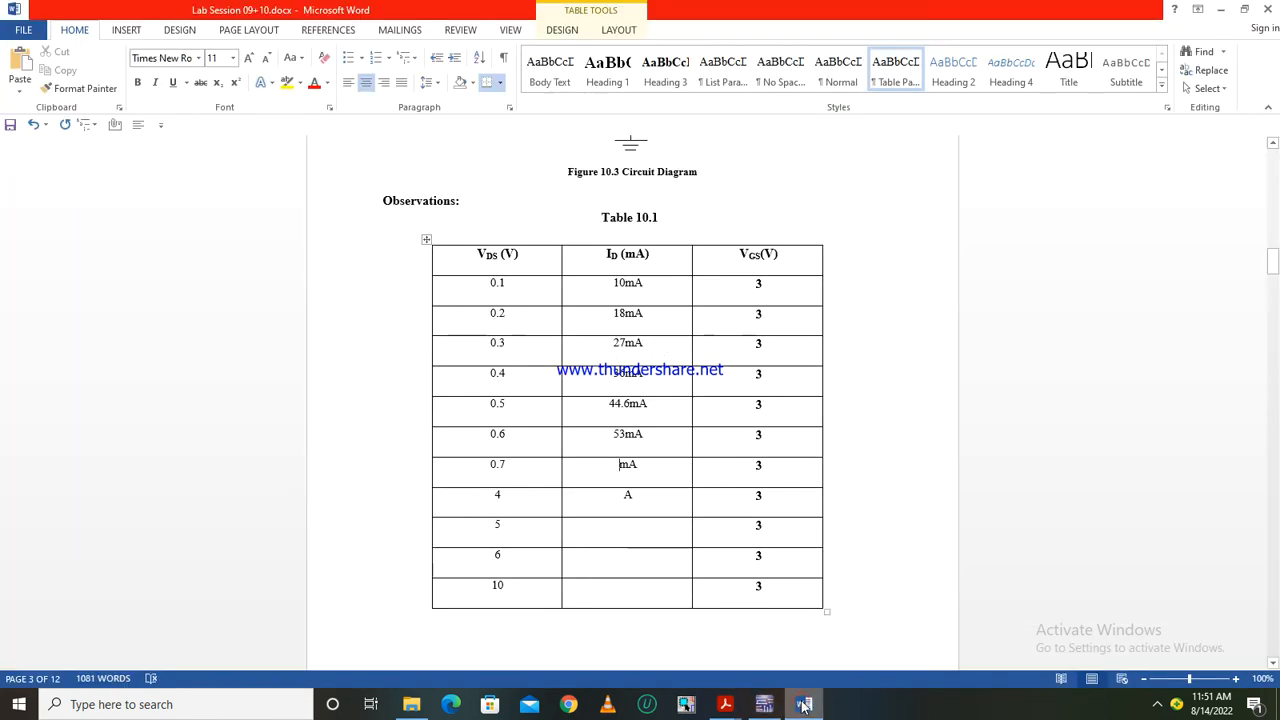
pyautogui.write('58')
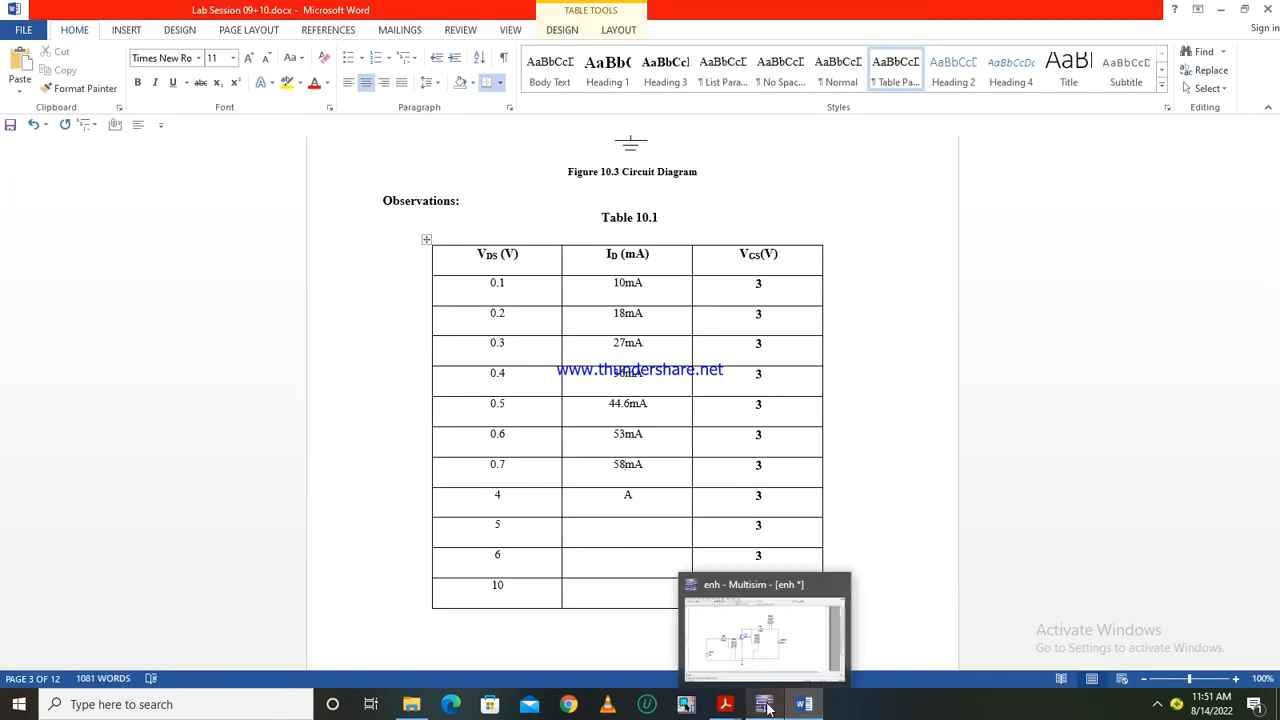
# - Switch to Multisim, set the VDDD source voltage to 7 V and restart the simulation
pyautogui.click(764, 705)
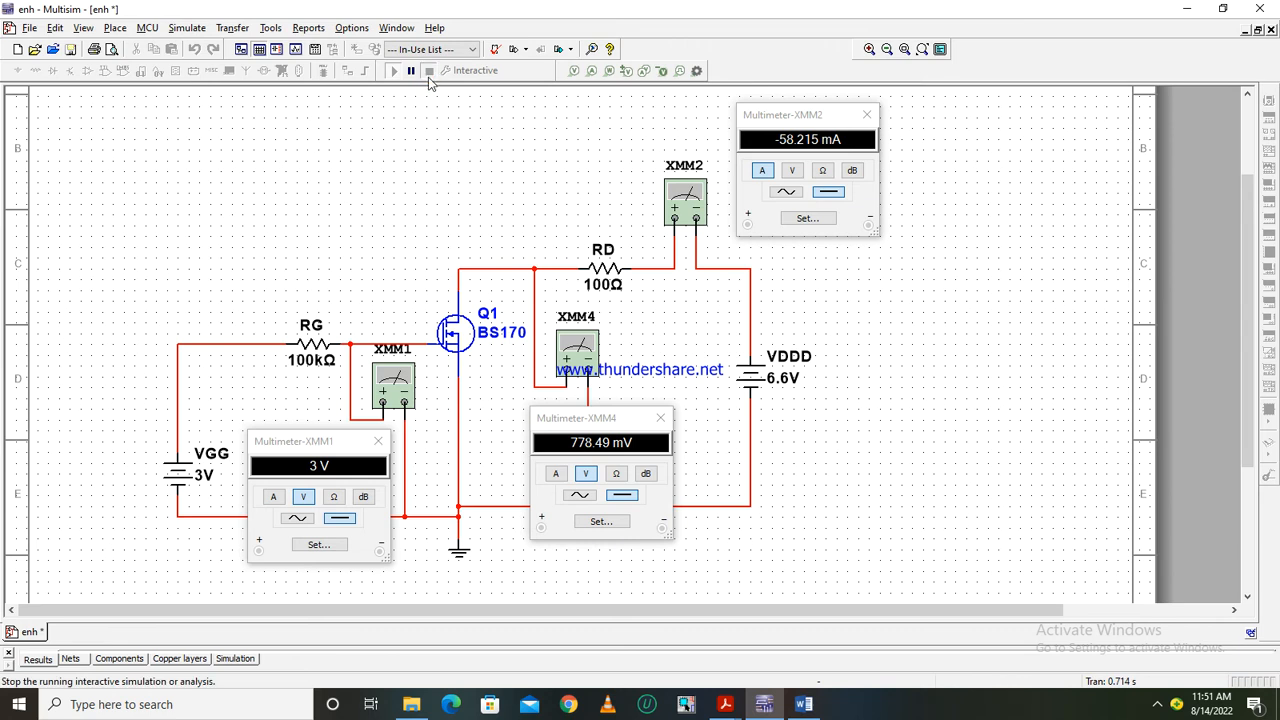
pyautogui.click(427, 74)
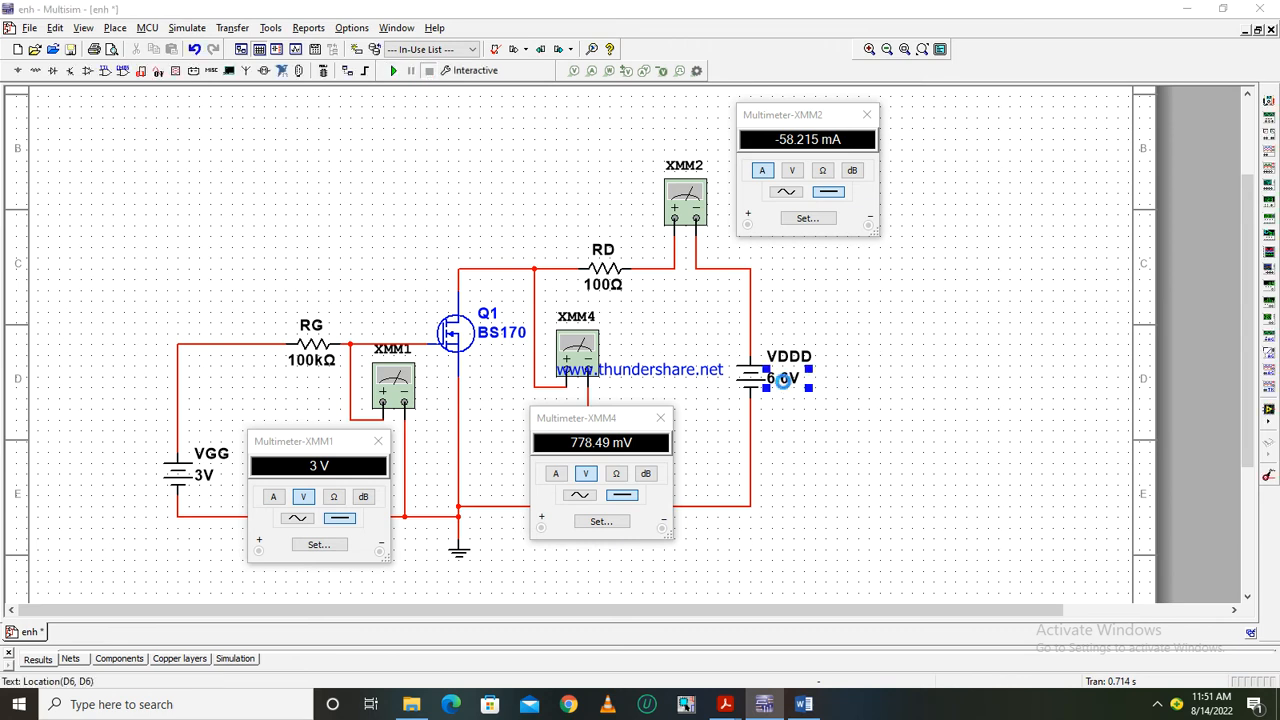
pyautogui.doubleClick(785, 388)
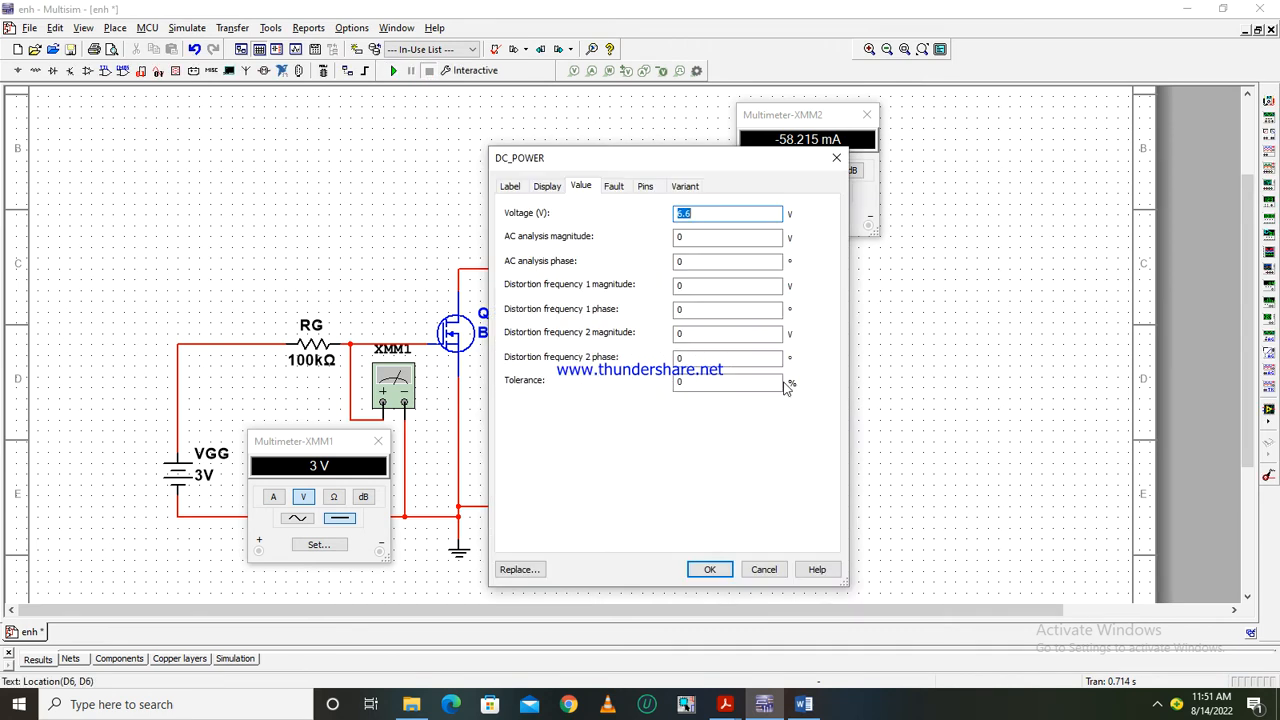
pyautogui.write('7')
pyautogui.press('Return')
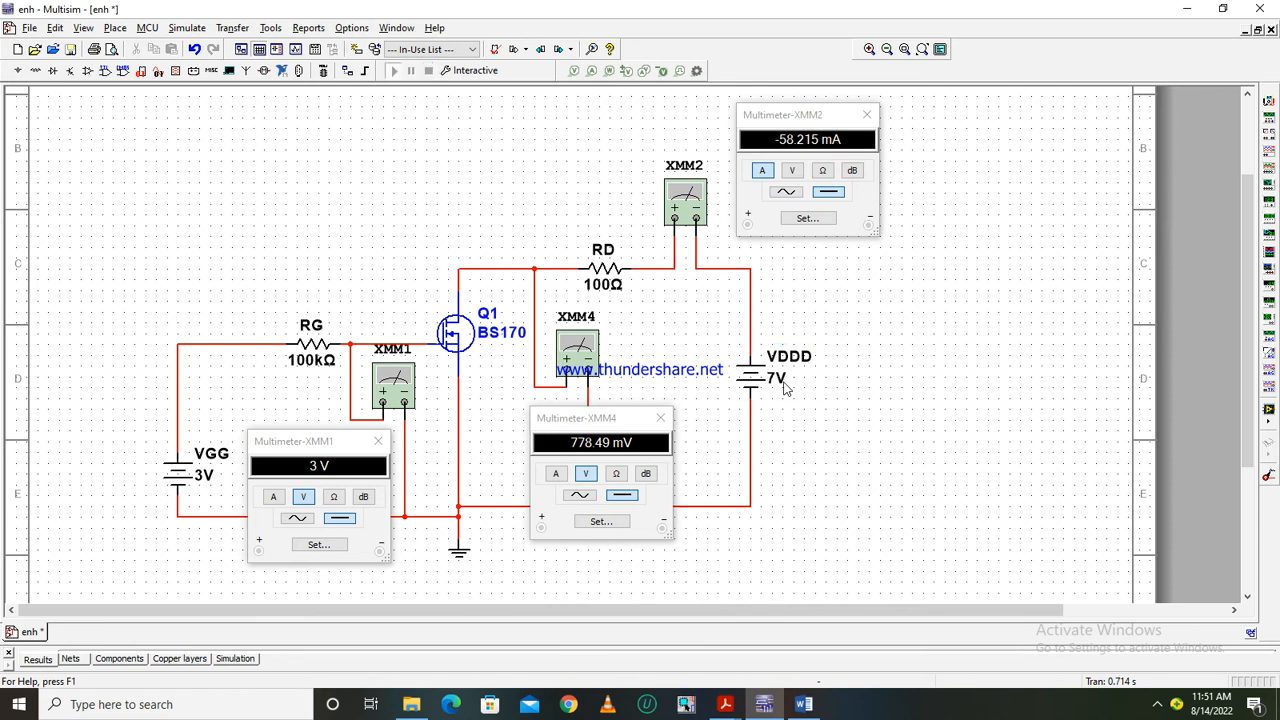
pyautogui.press('F5')
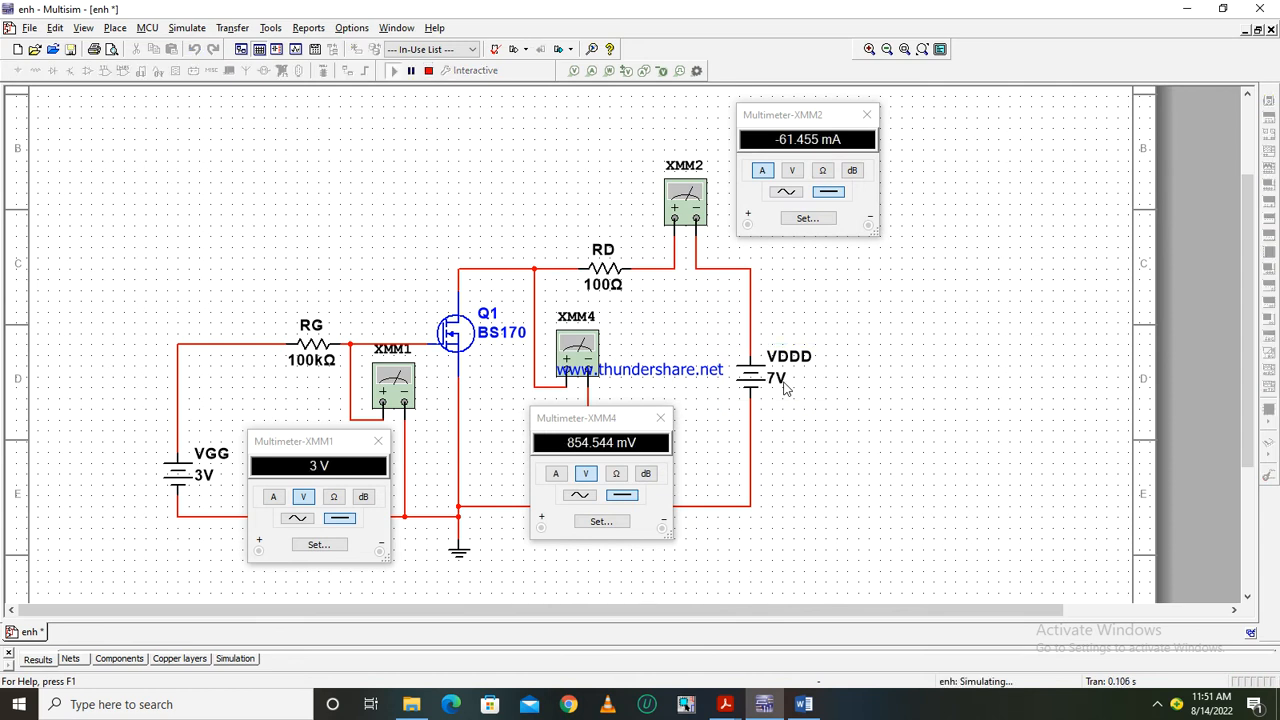
# - In the Word lab document, enter a VDS of 0.8 and an ID of 61 mA in the eighth row of Table 10.1
pyautogui.moveTo(765, 708)
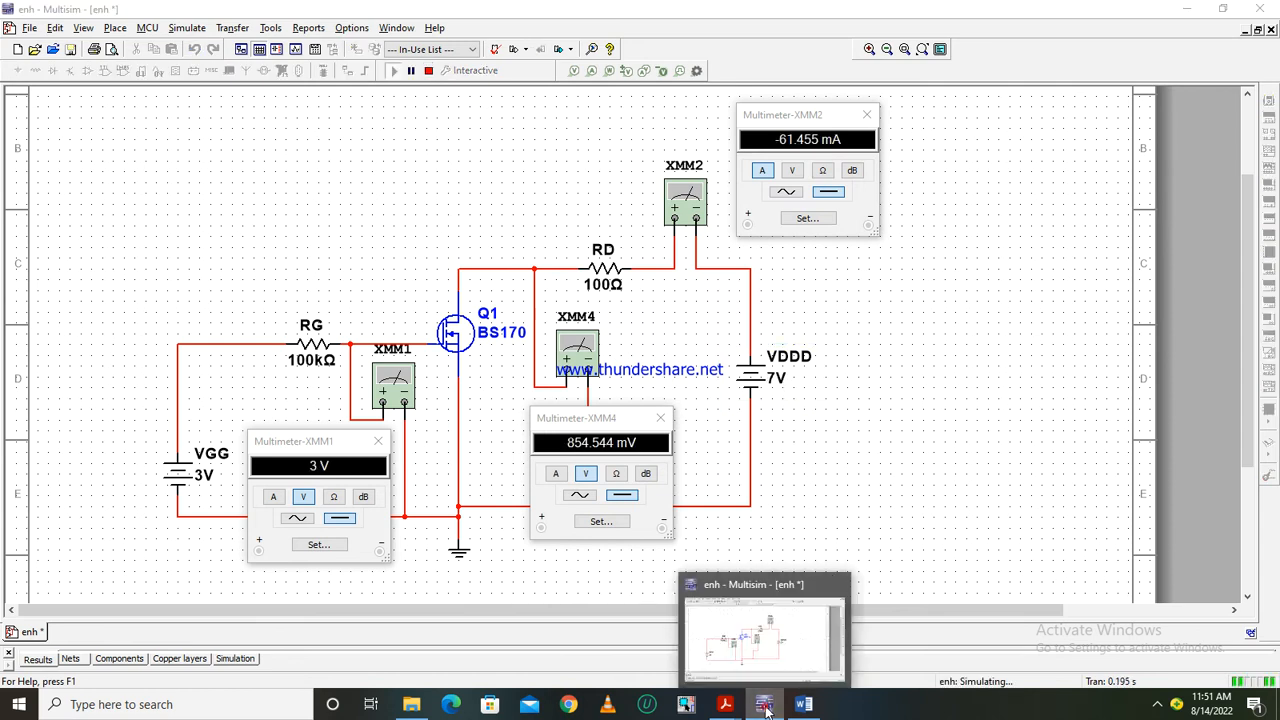
pyautogui.click(804, 704)
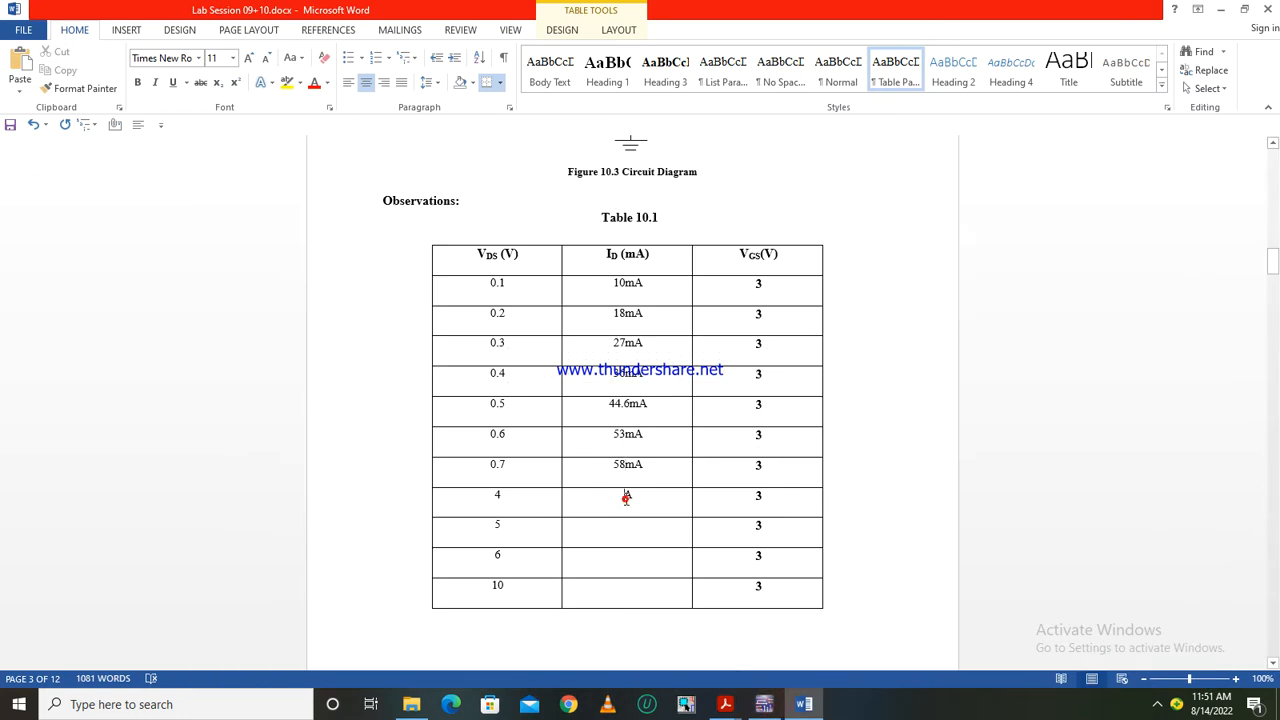
pyautogui.click(626, 498)
pyautogui.write('61')
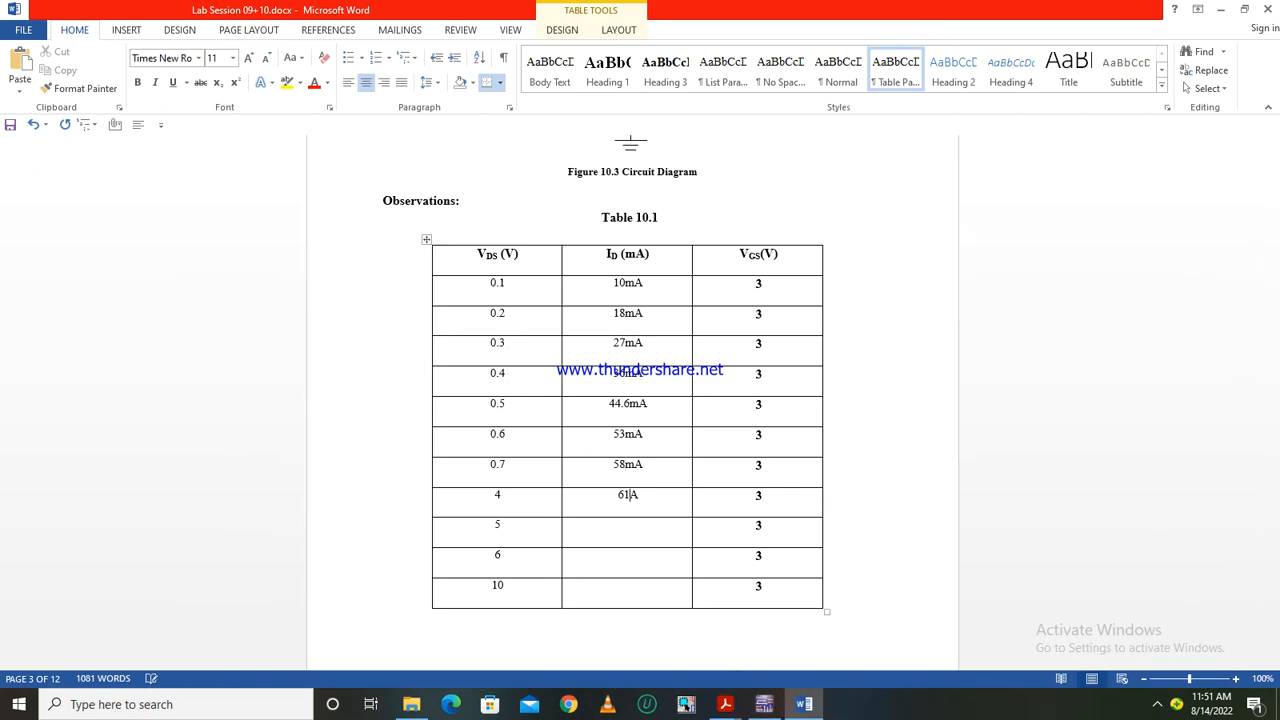
pyautogui.click(520, 497)
pyautogui.press('BackSpace')
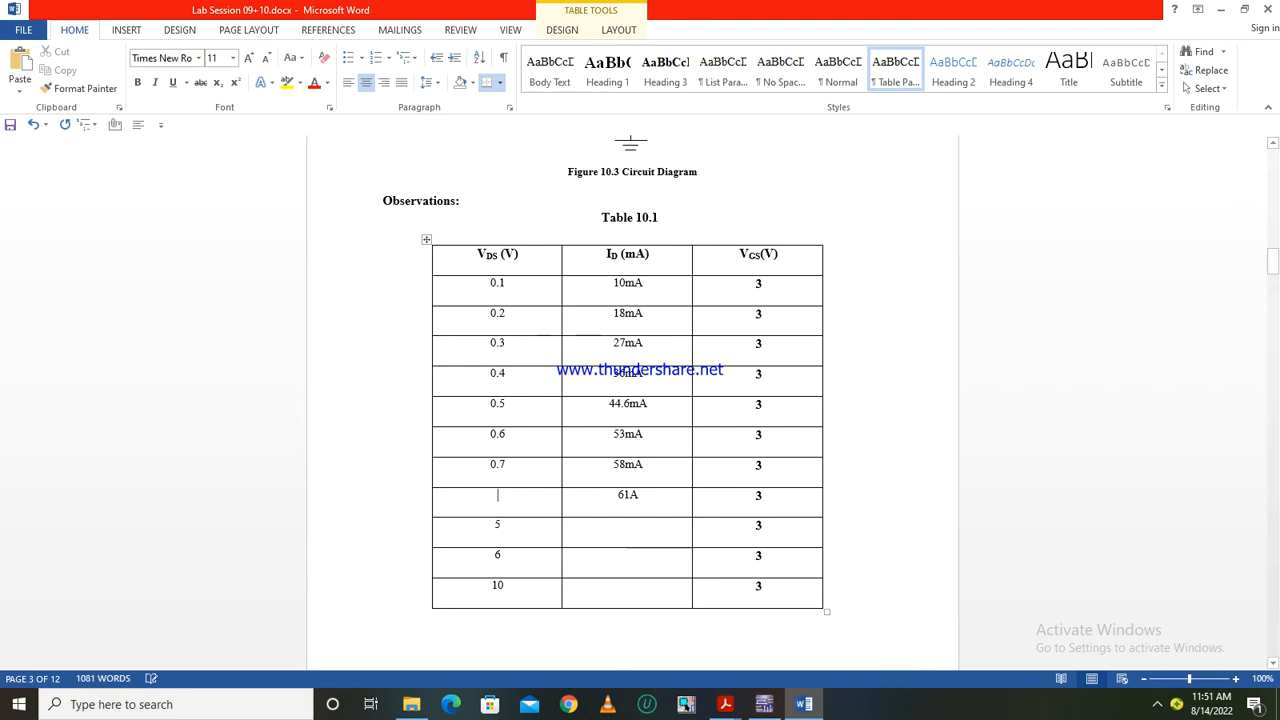
pyautogui.write('0.8')
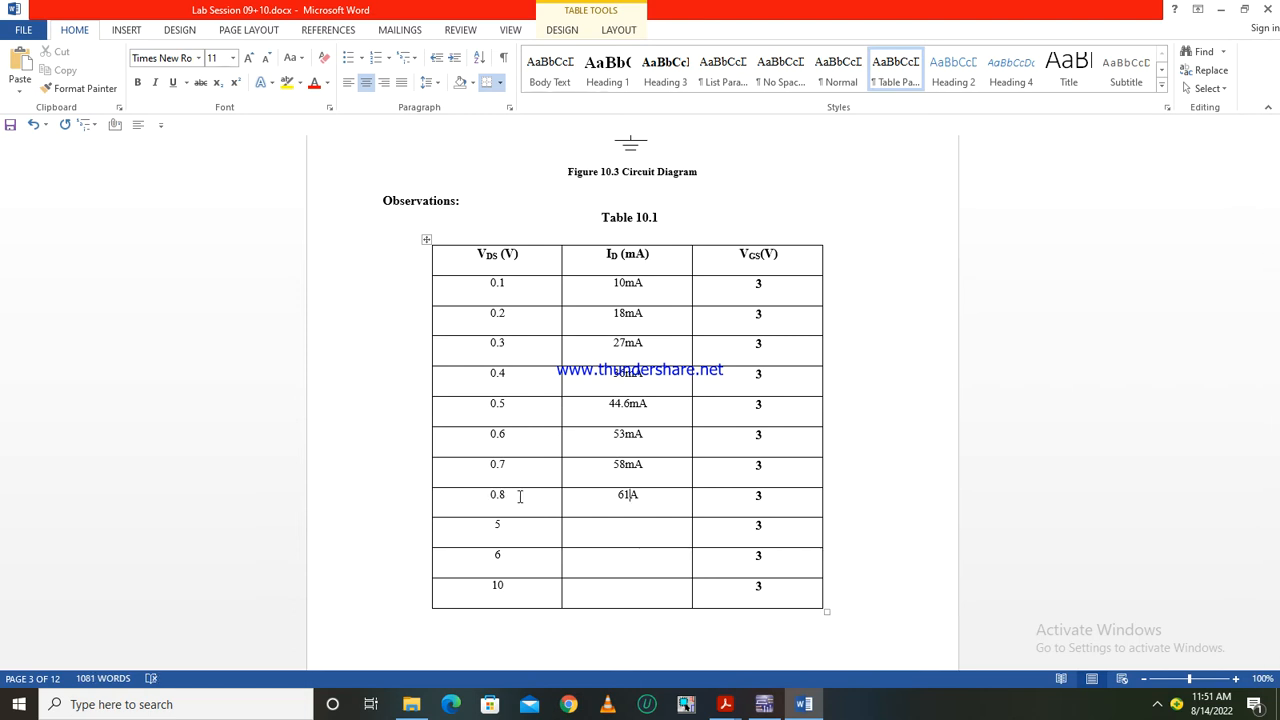
pyautogui.write('m')
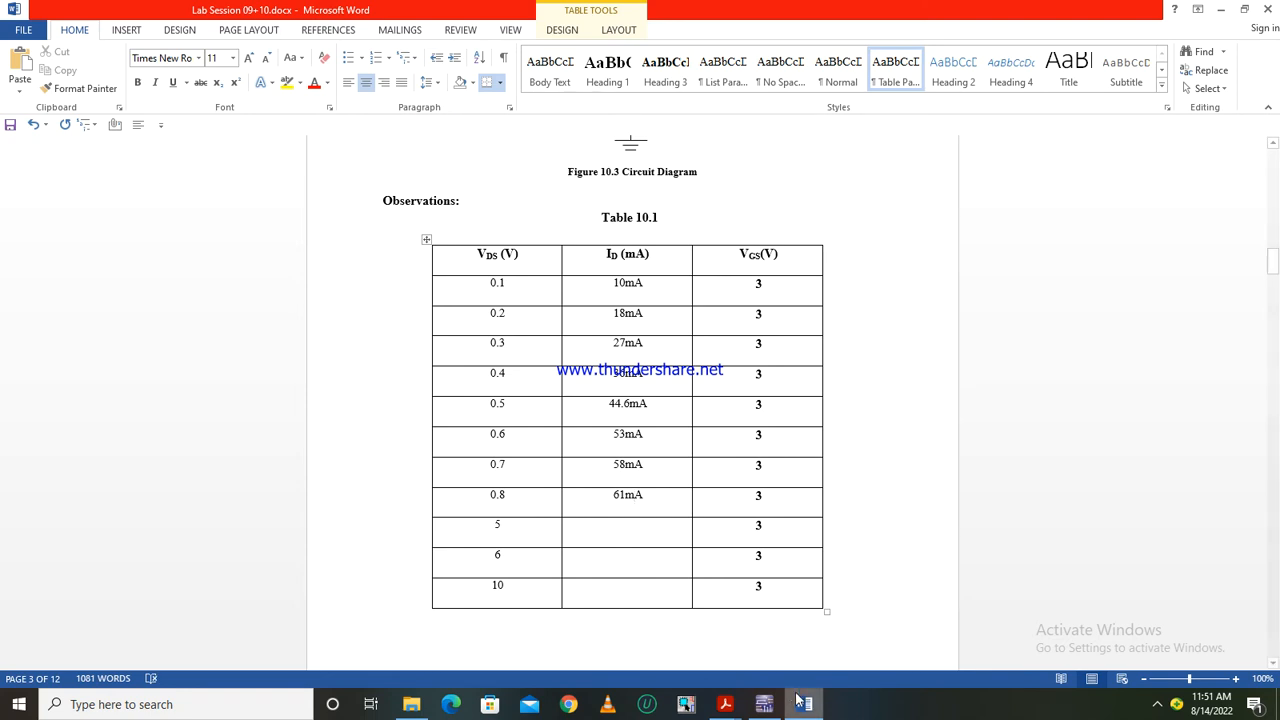
# - Switch to Multisim, set the VDDD source voltage to 8 V and restart the simulation
pyautogui.click(762, 630)
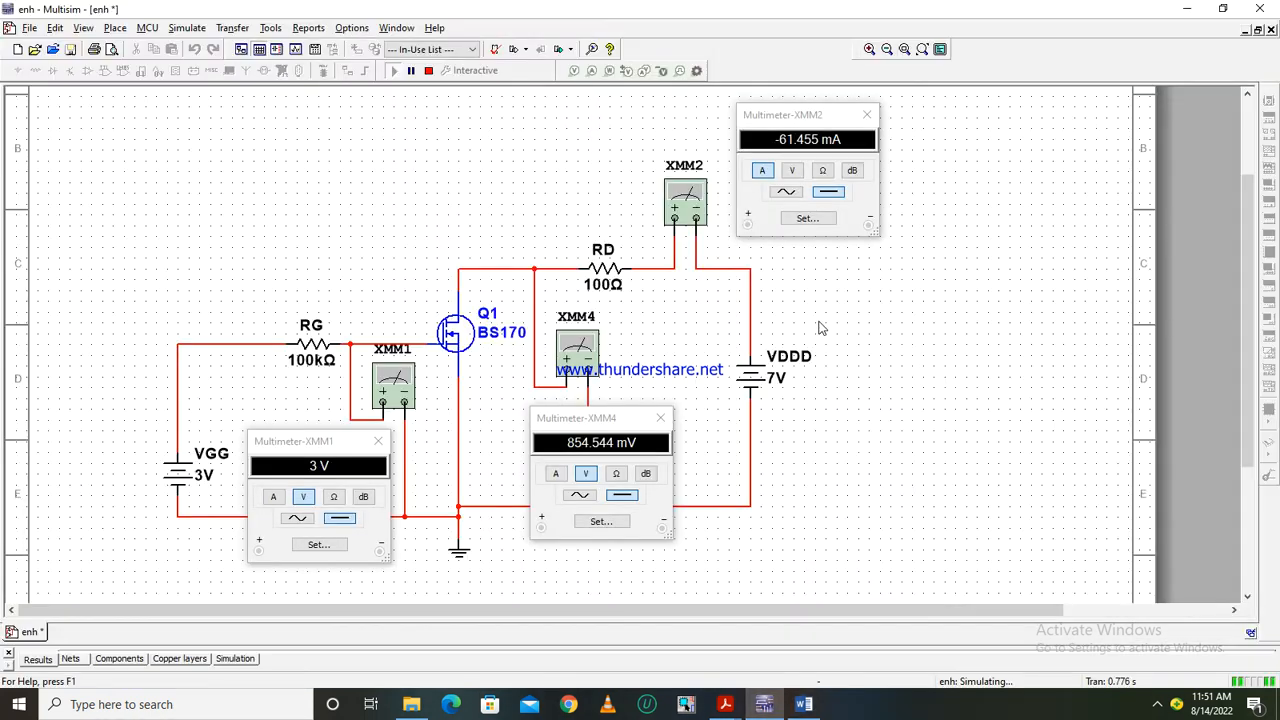
pyautogui.click(428, 71)
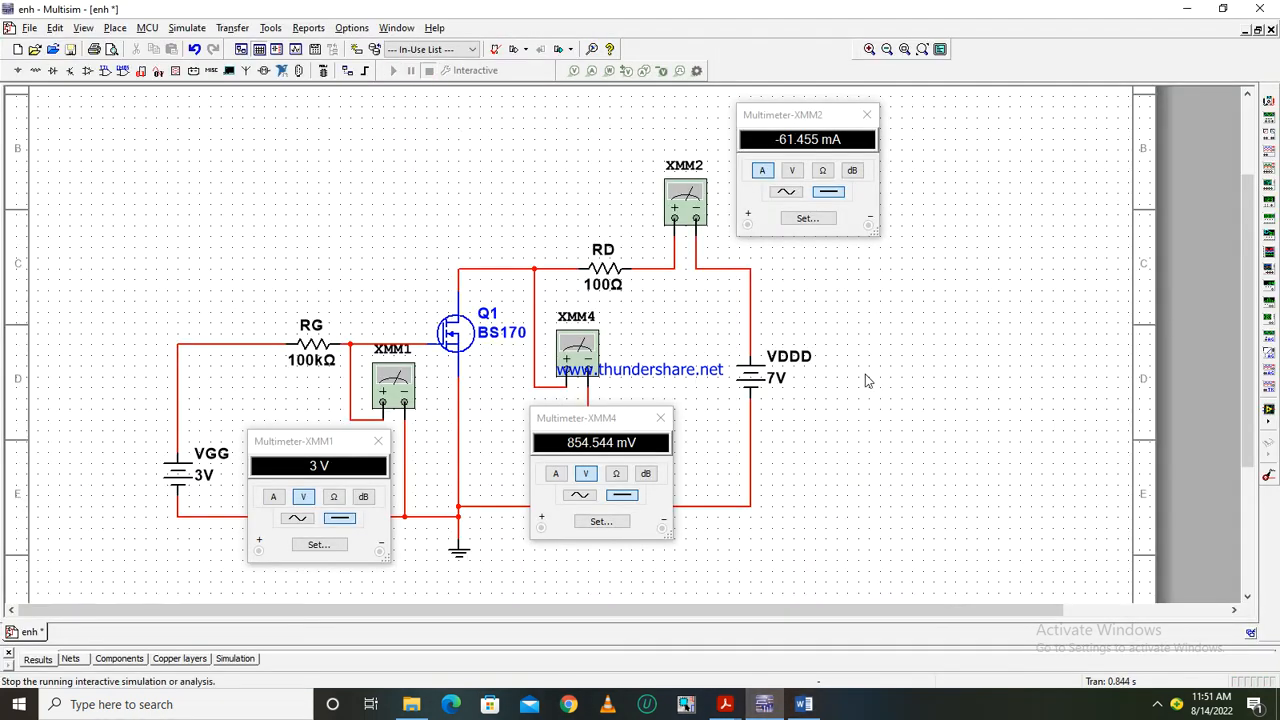
pyautogui.click(777, 377)
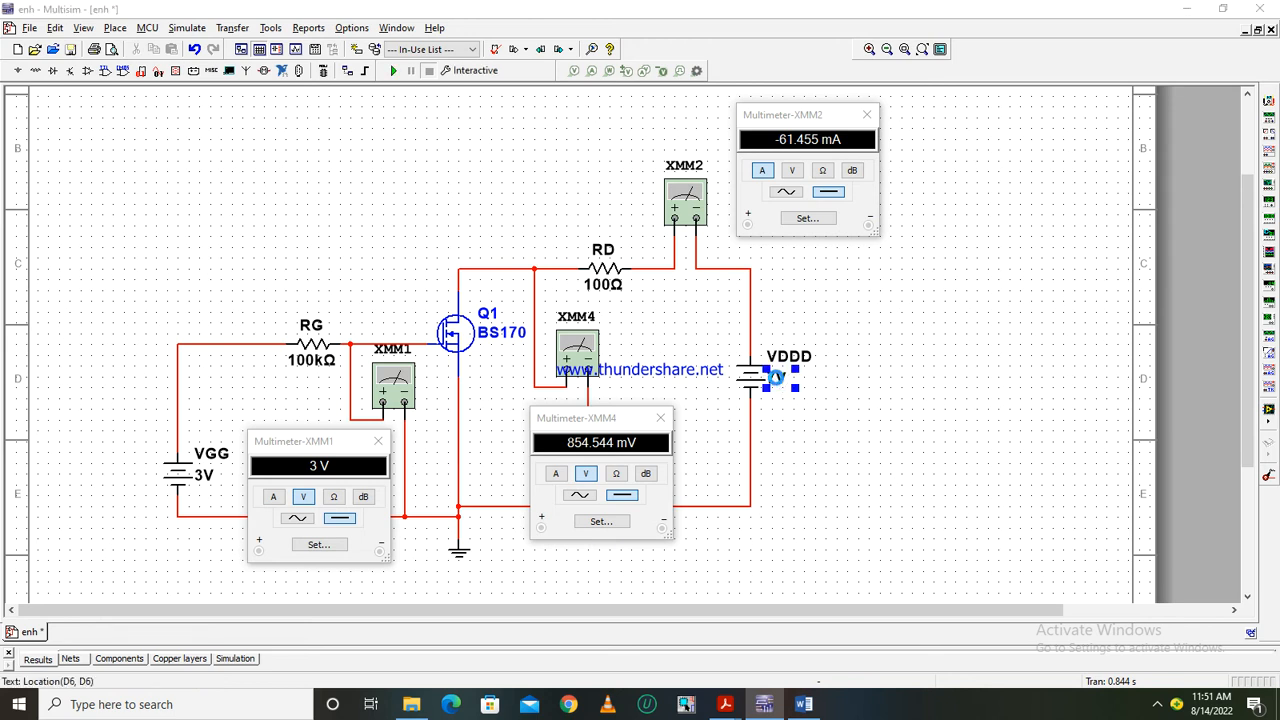
pyautogui.doubleClick(777, 380)
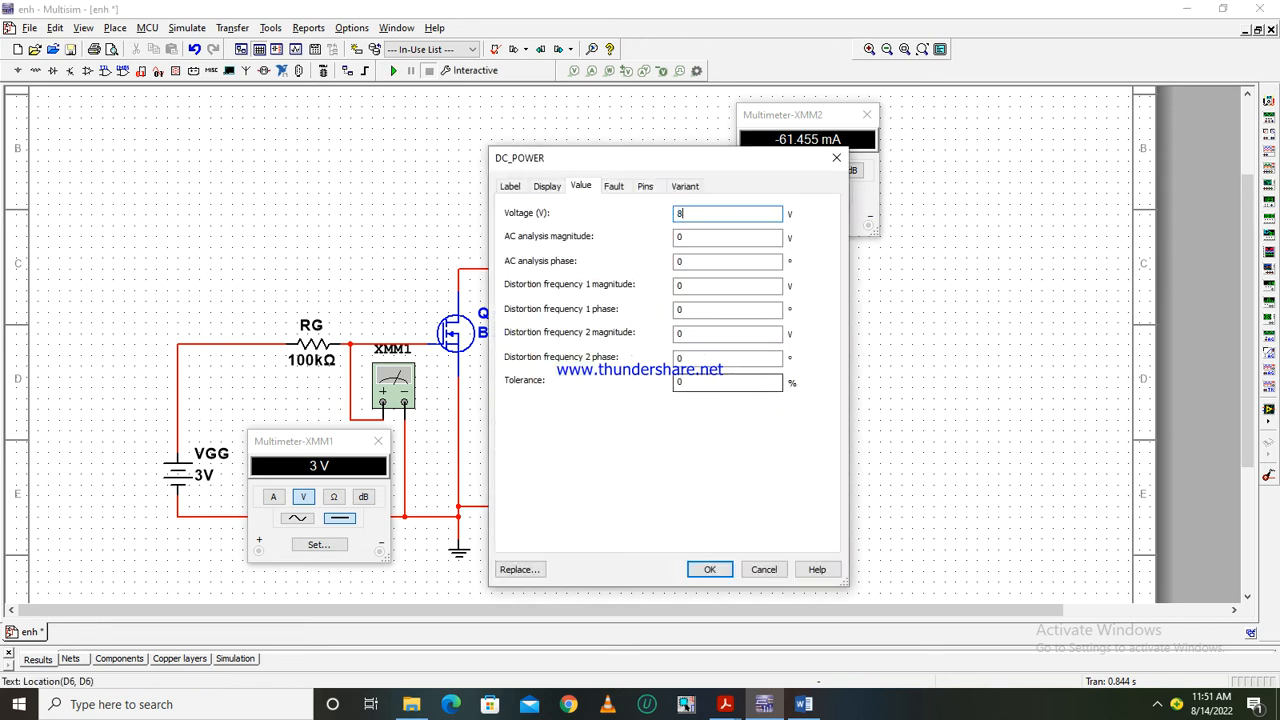
pyautogui.press('Return')
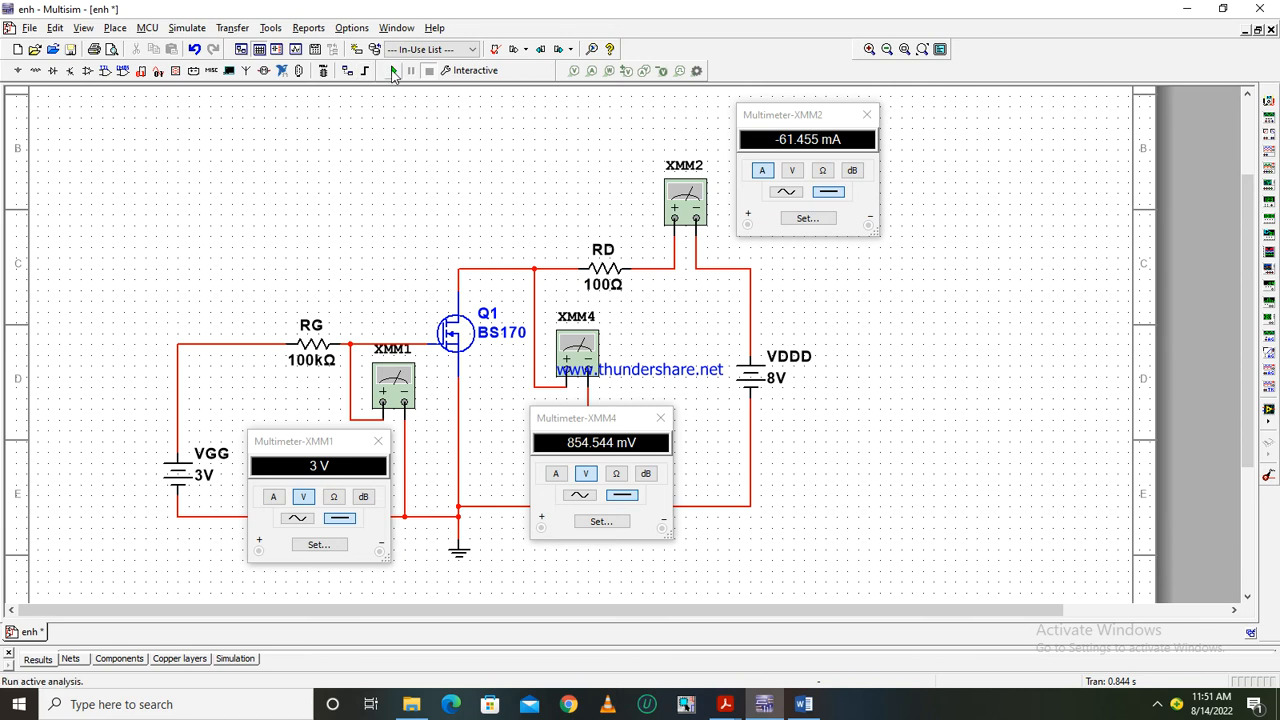
pyautogui.click(393, 71)
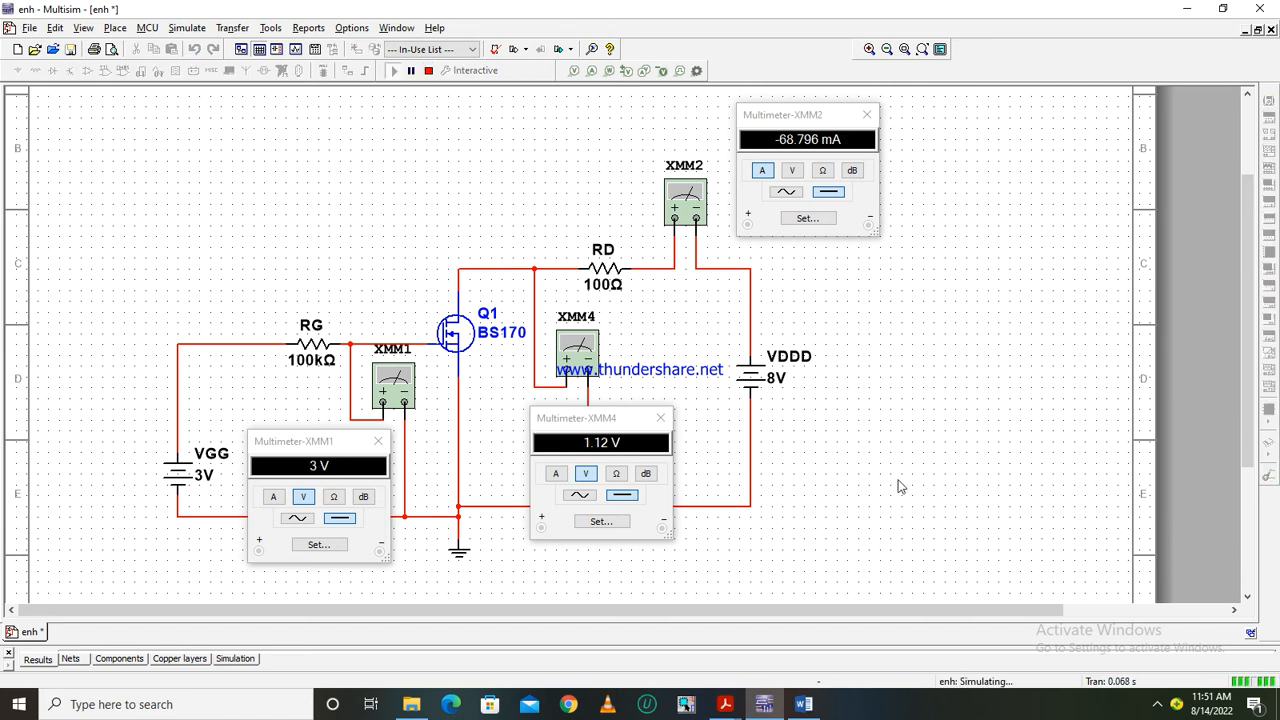
# - Check Table 10.1 in Word, return to Multisim, set the VDDD source voltage to 7.6 V and restart the simulation
pyautogui.click(804, 706)
pyautogui.click(764, 704)
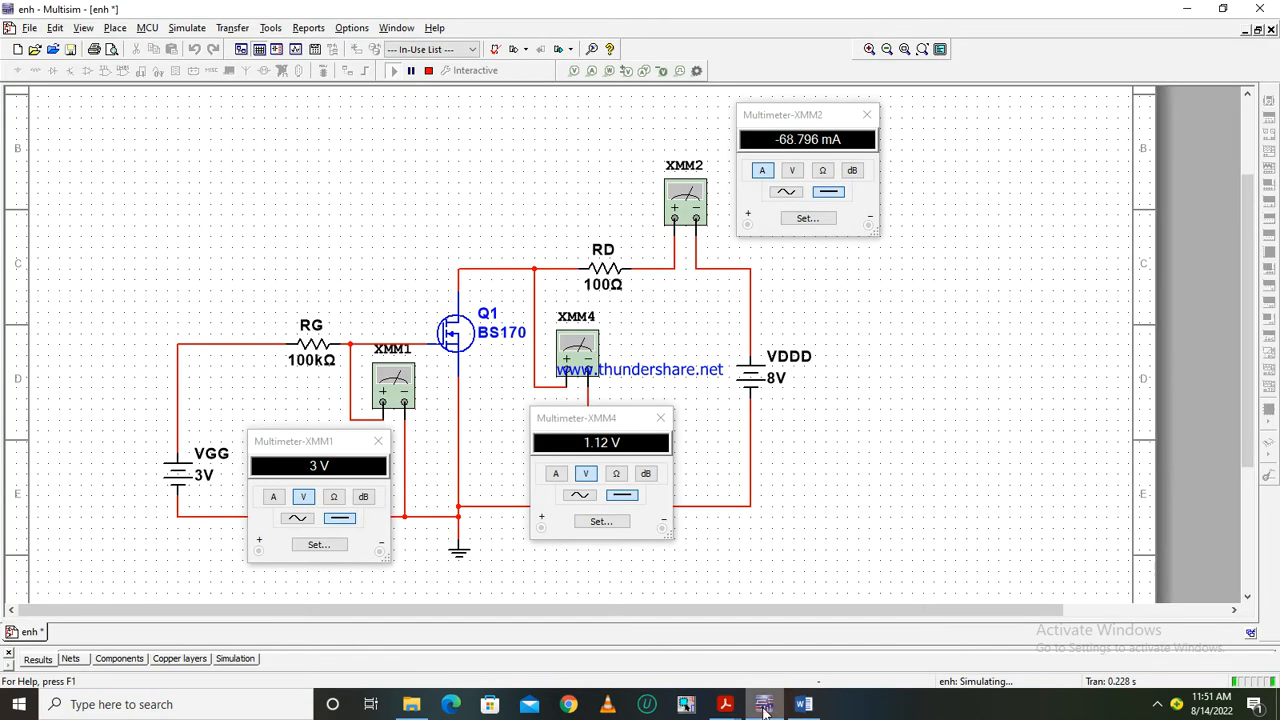
pyautogui.click(773, 380)
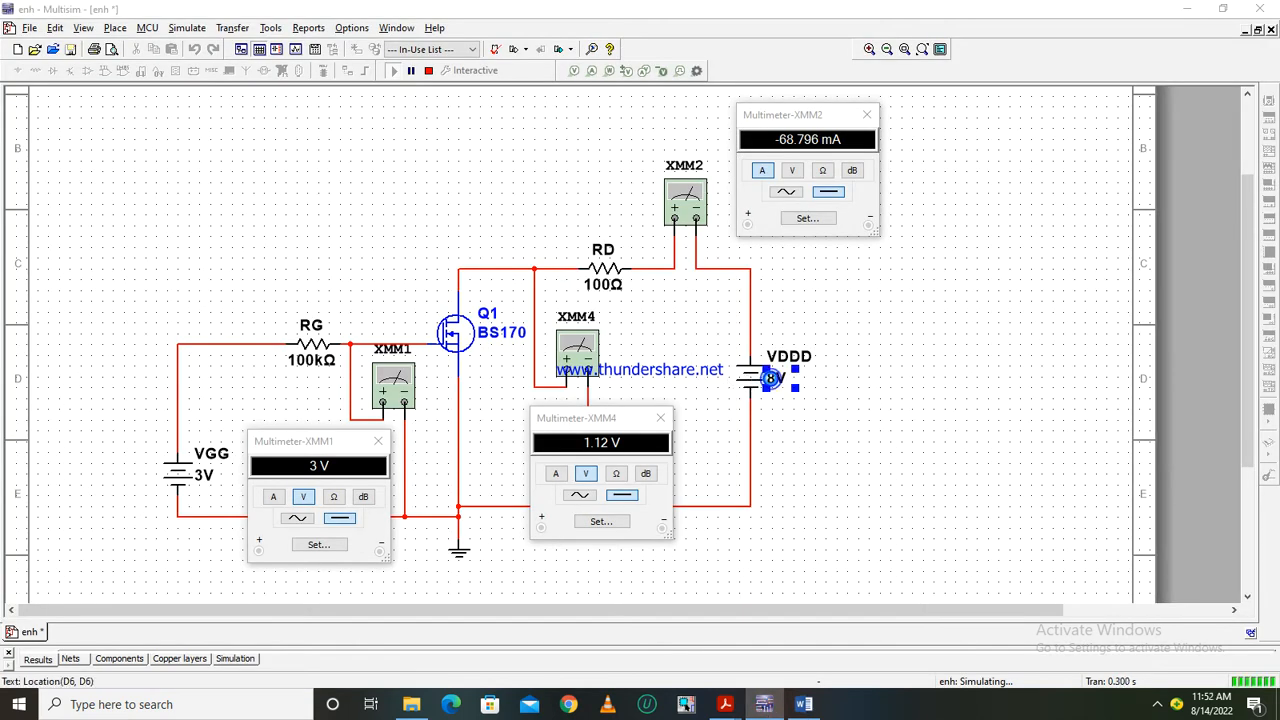
pyautogui.doubleClick(773, 380)
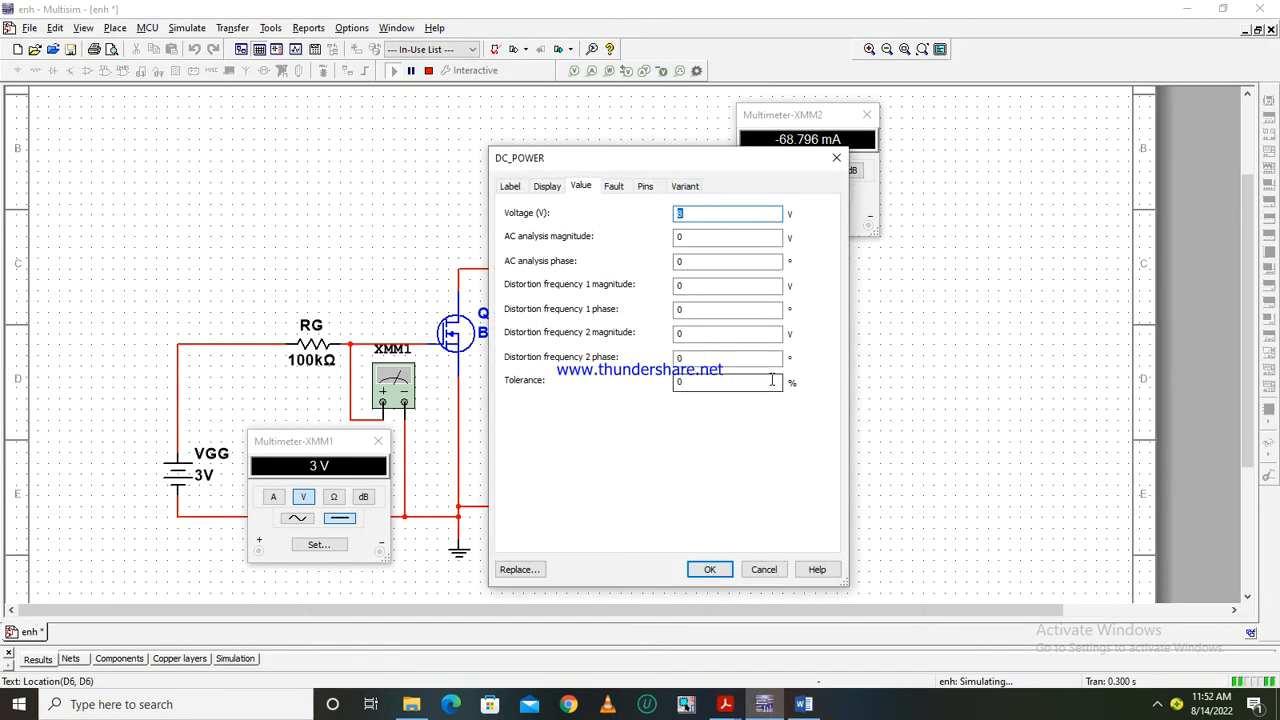
pyautogui.write('7.6')
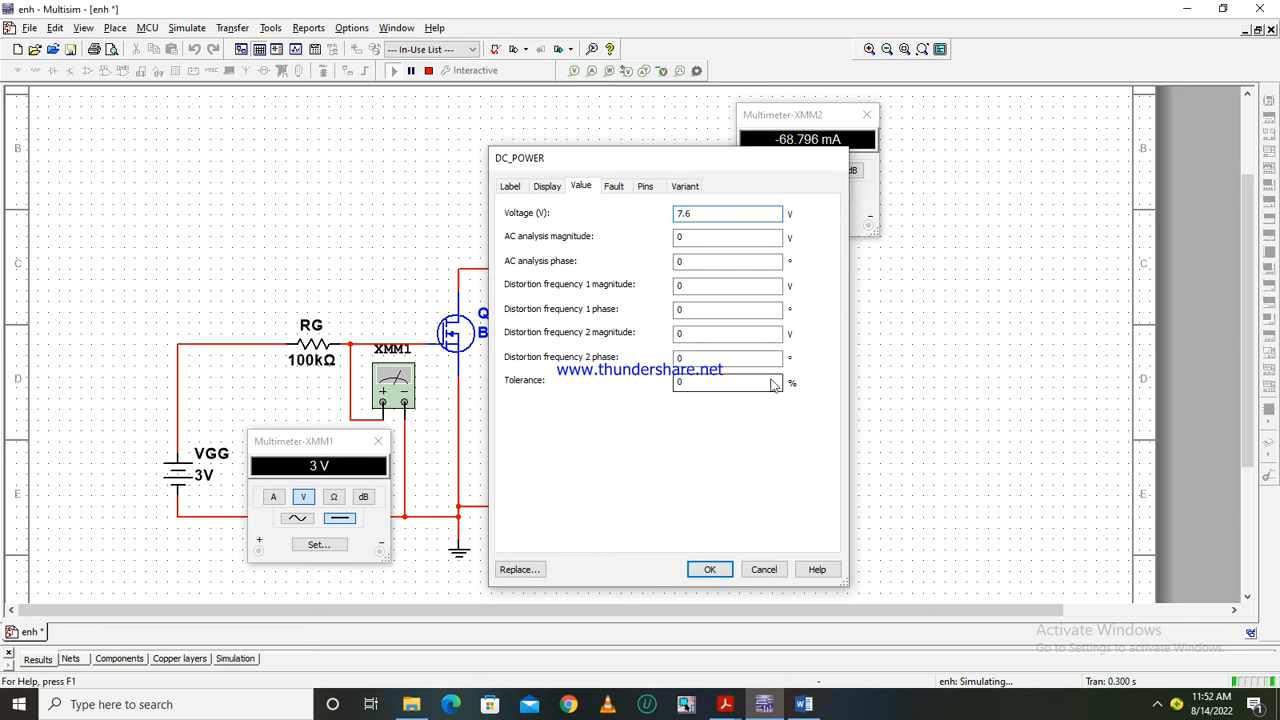
pyautogui.press('Return')
pyautogui.click(838, 379)
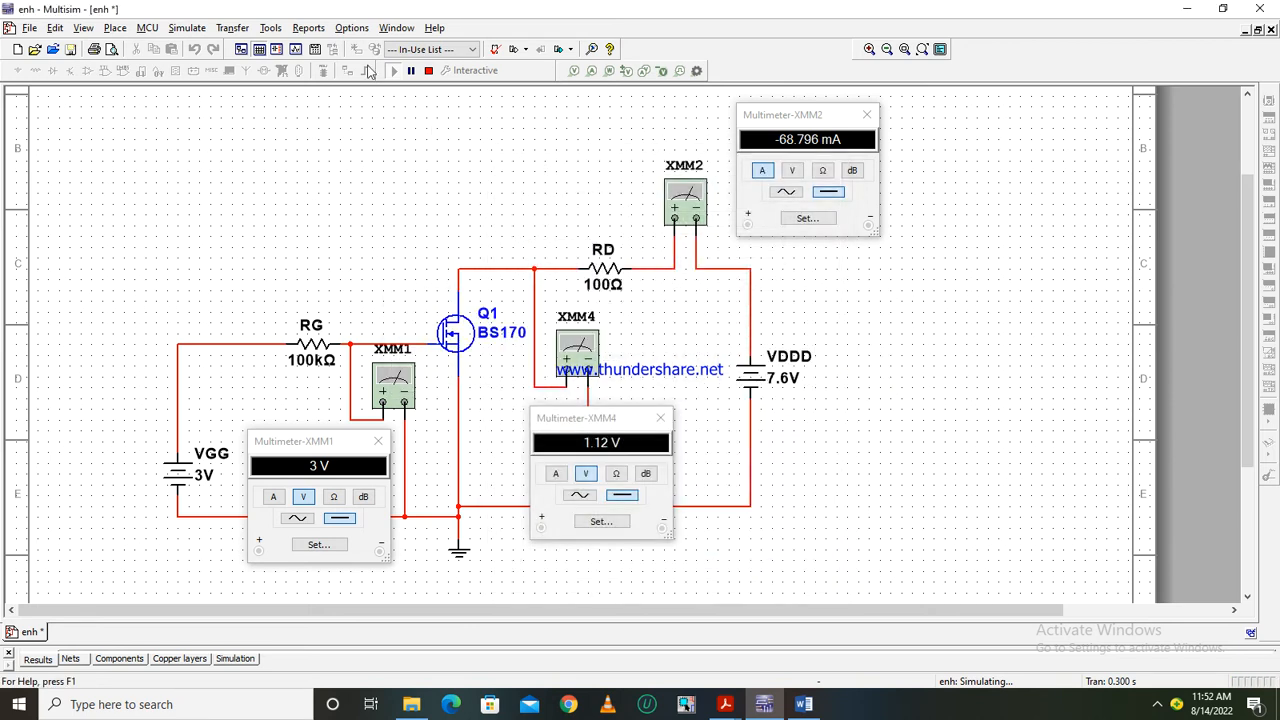
pyautogui.click(428, 70)
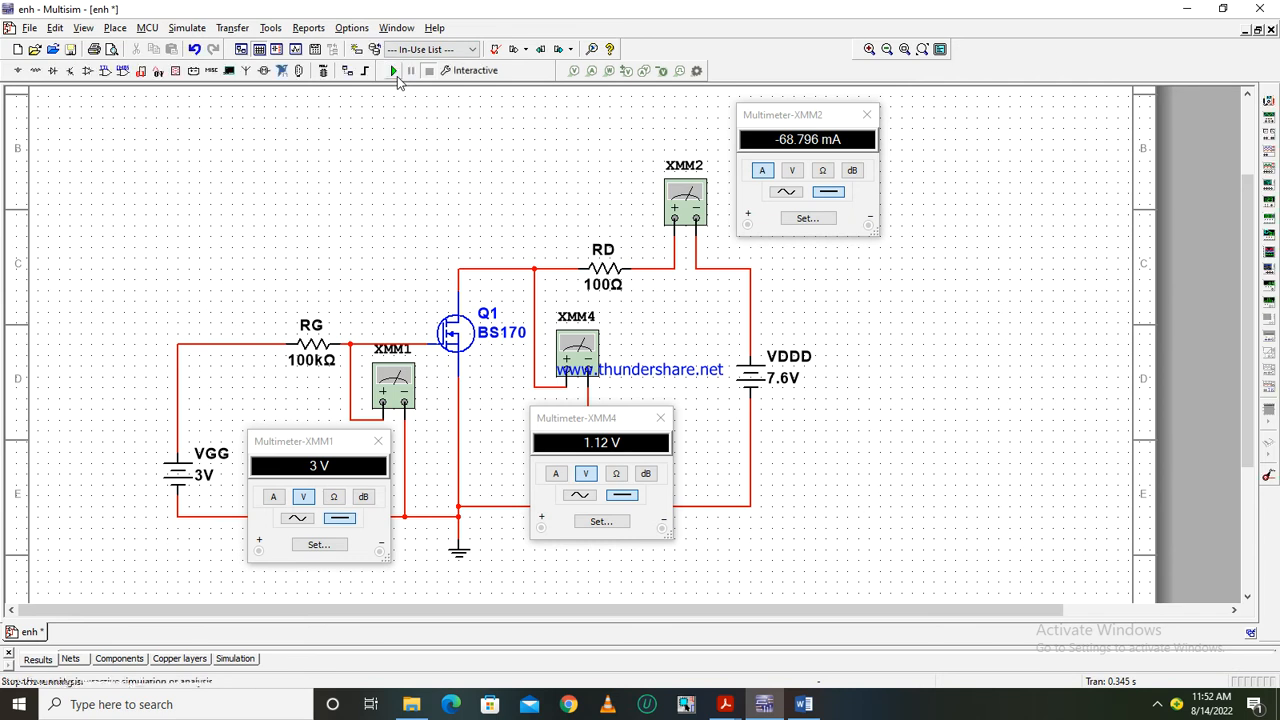
pyautogui.click(395, 72)
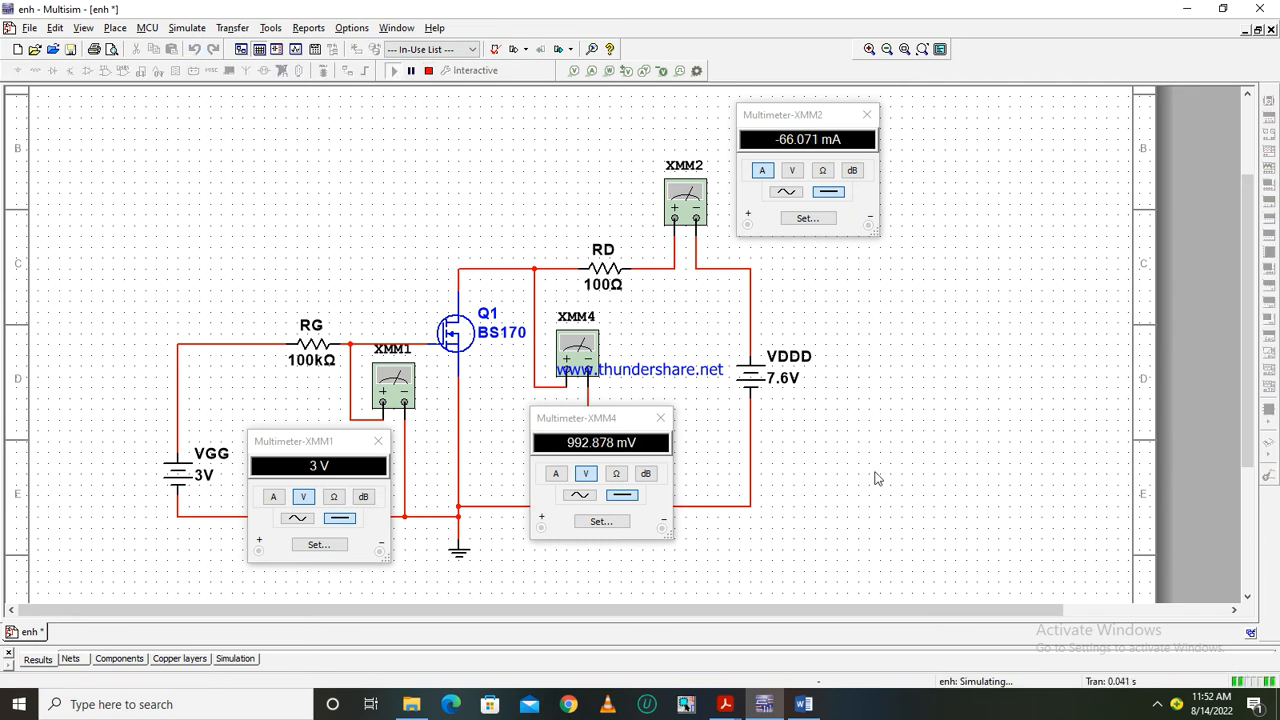
# - Switch to the Word lab document and enter a VDS of 0.9 and an ID of 66mA in the ninth row of Table 10.1
pyautogui.click(800, 696)
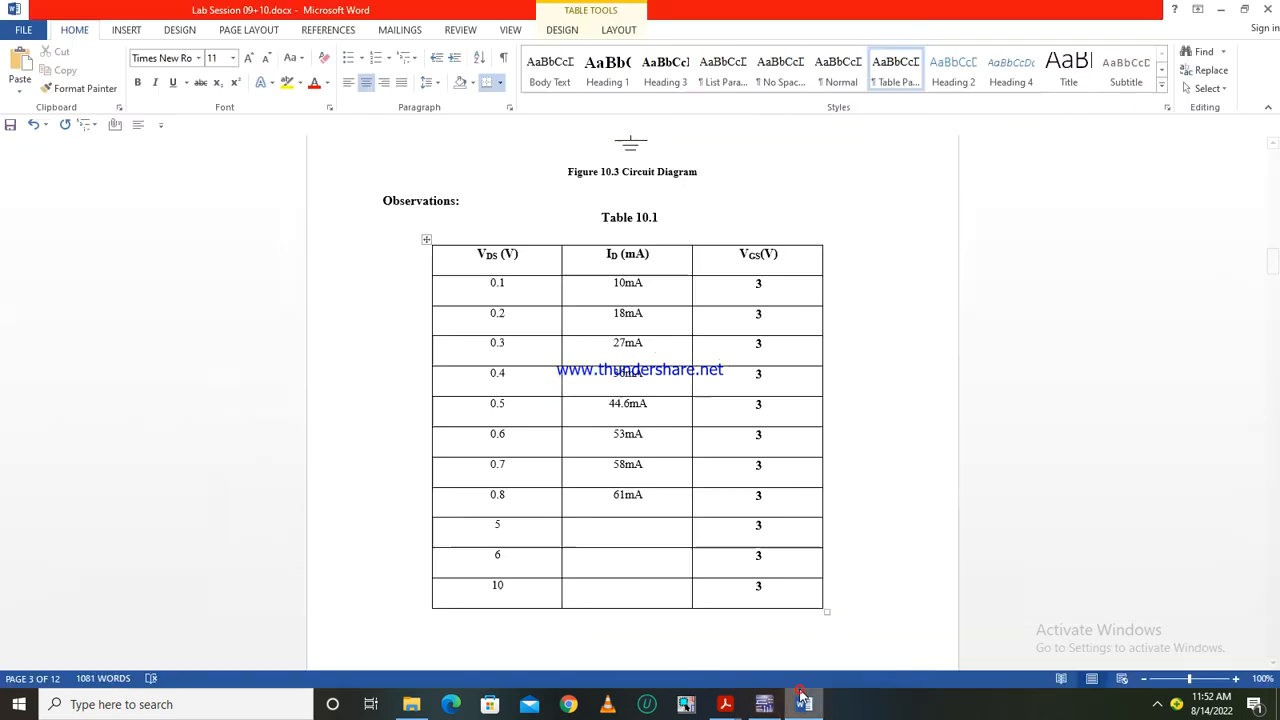
pyautogui.click(530, 529)
pyautogui.press('BackSpace')
pyautogui.write('9')
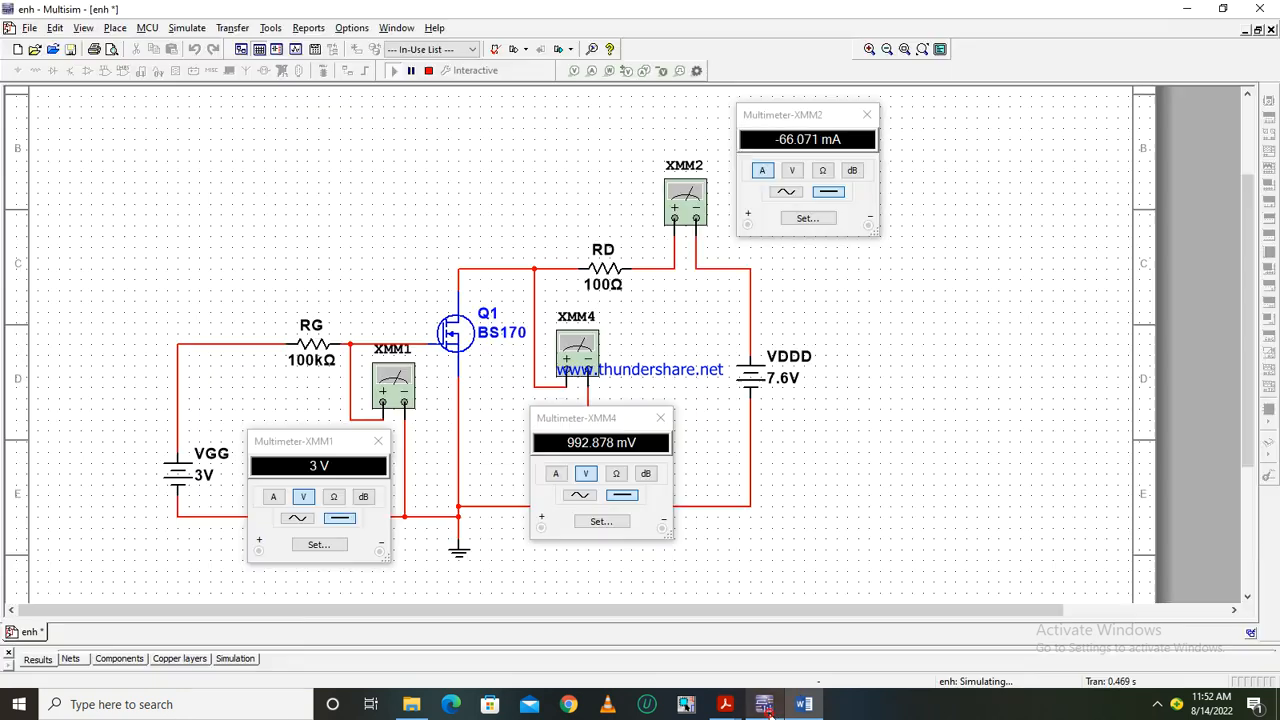
# - Switch to Multisim, set the VDDD source voltage to 8 V and restart the simulation
pyautogui.click(764, 704)
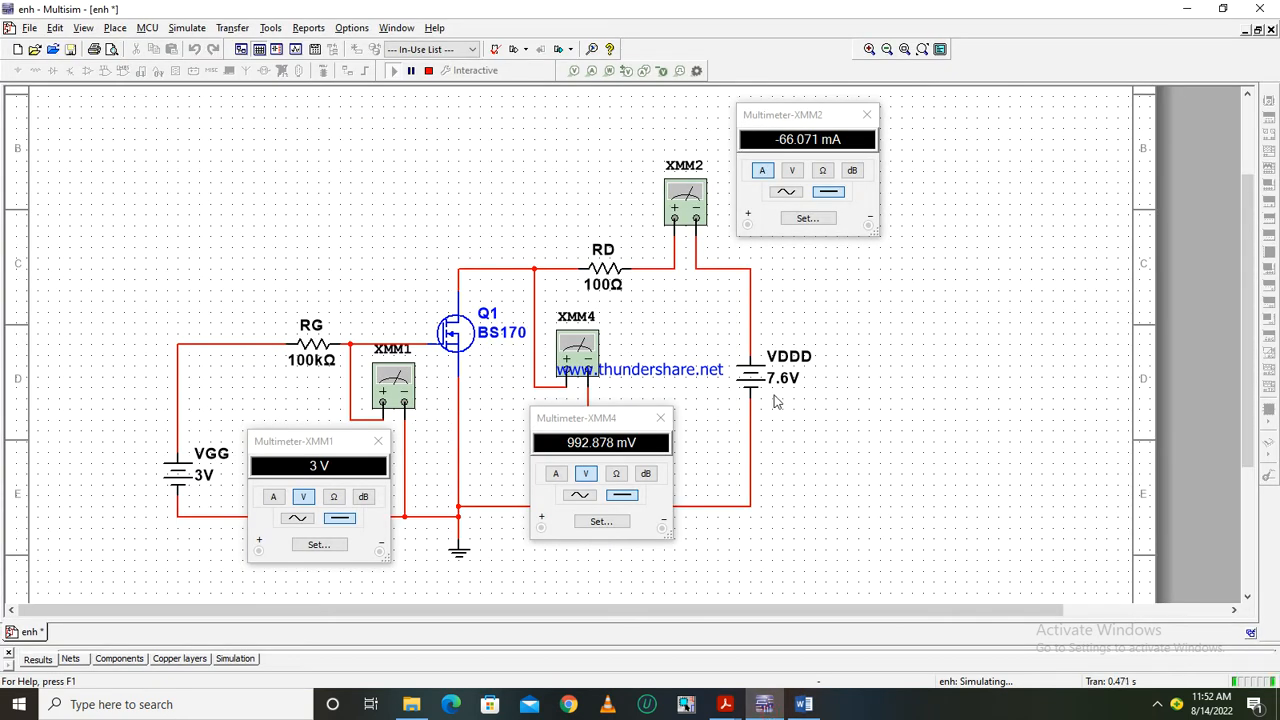
pyautogui.click(788, 377)
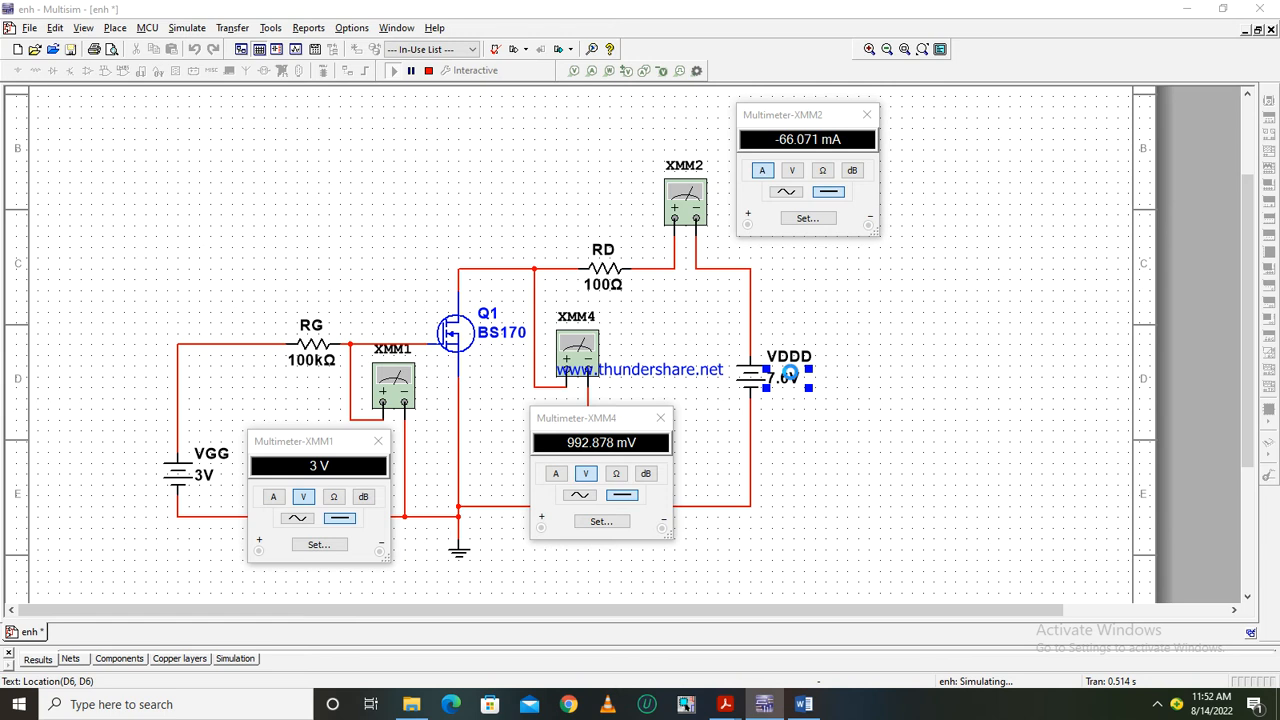
pyautogui.write('8')
pyautogui.press('Return')
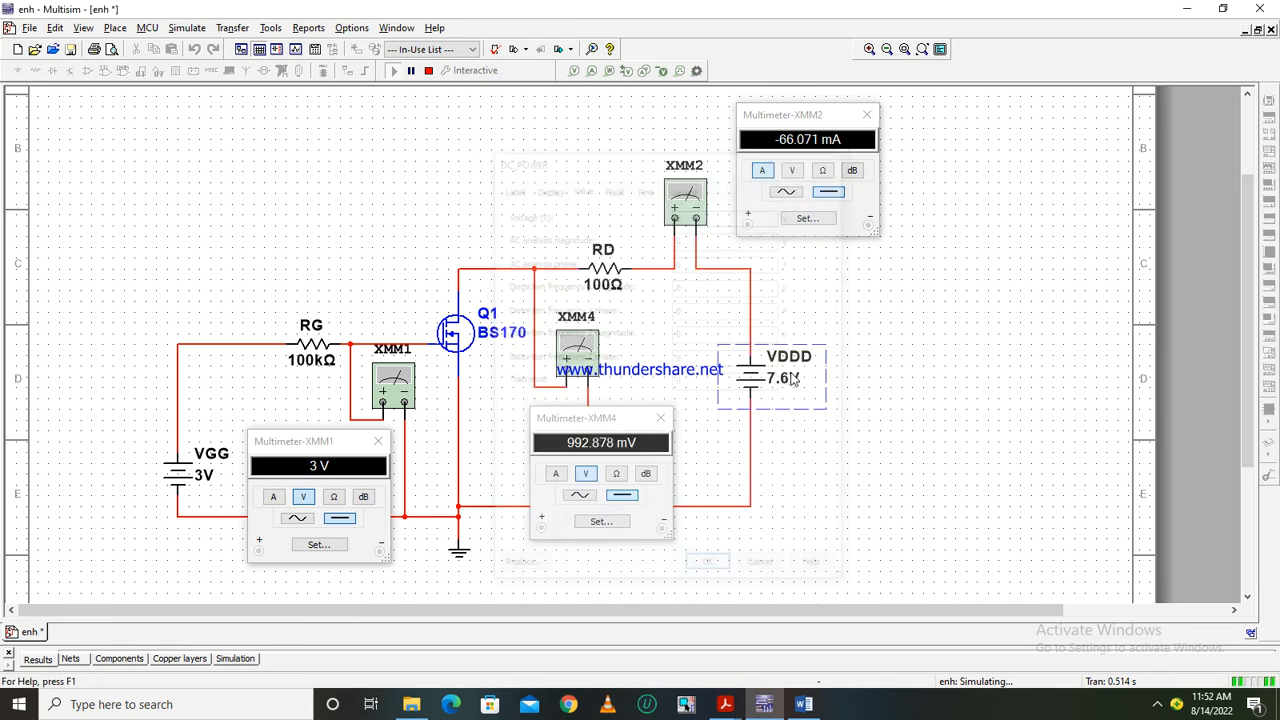
pyautogui.click(843, 381)
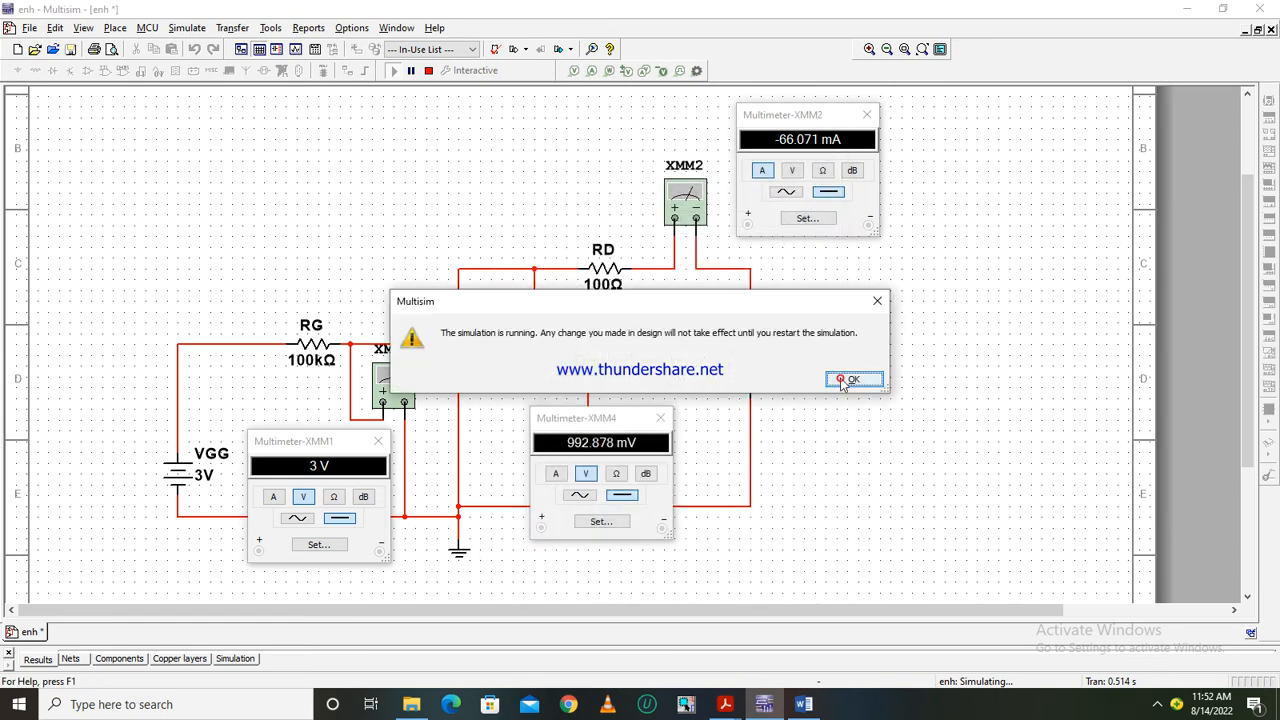
pyautogui.click(428, 70)
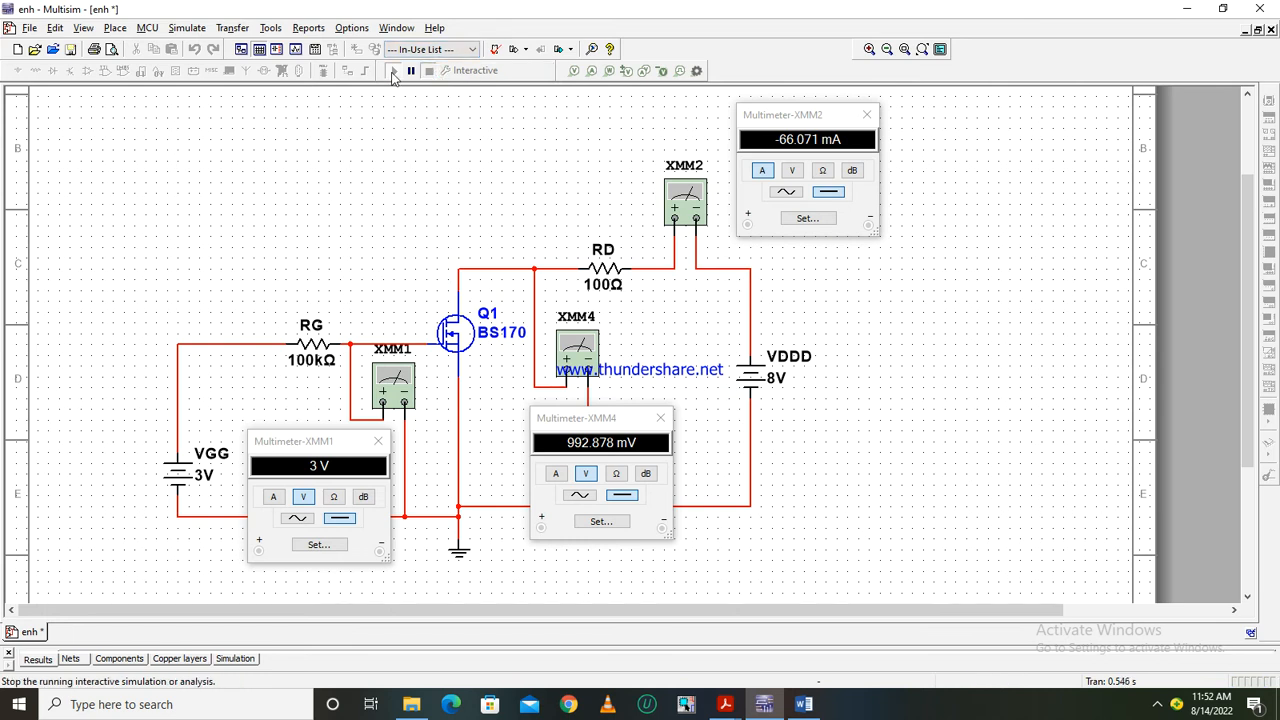
pyautogui.click(392, 72)
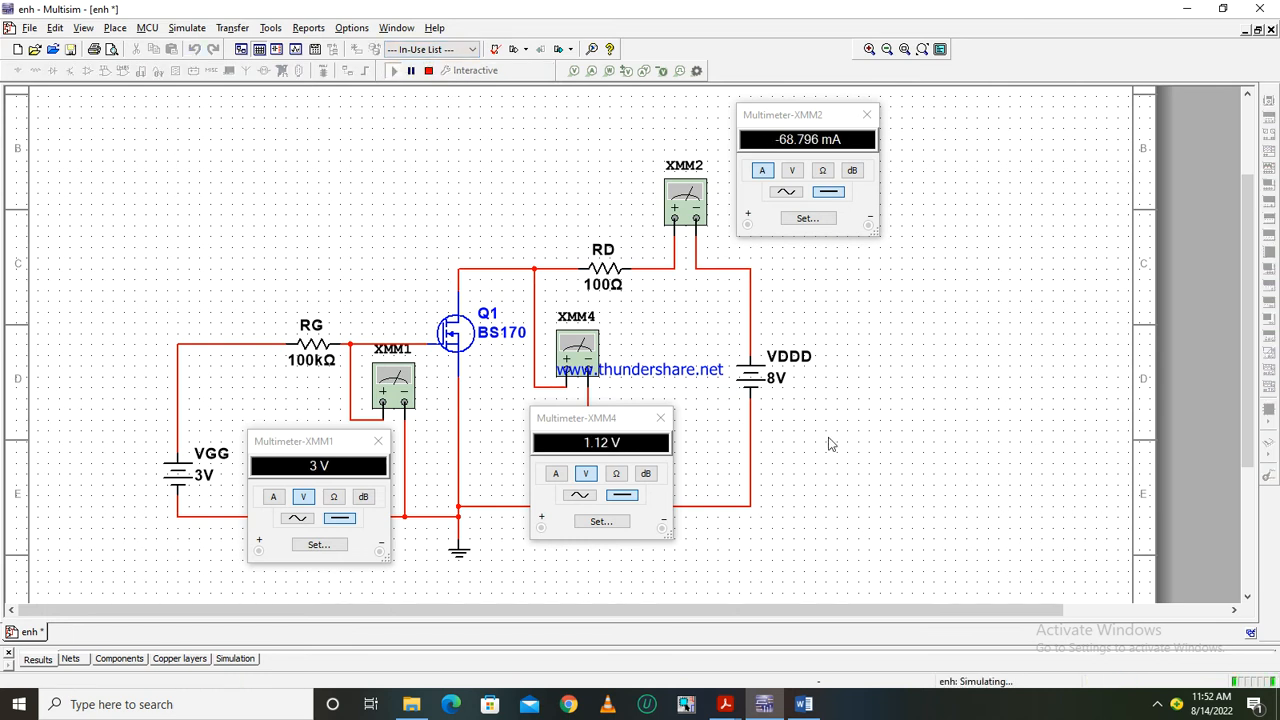
# - Switch to the Word lab document and enter a VDS of 1 and an ID of 68mA in the tenth row of Table 10.1
pyautogui.click(803, 704)
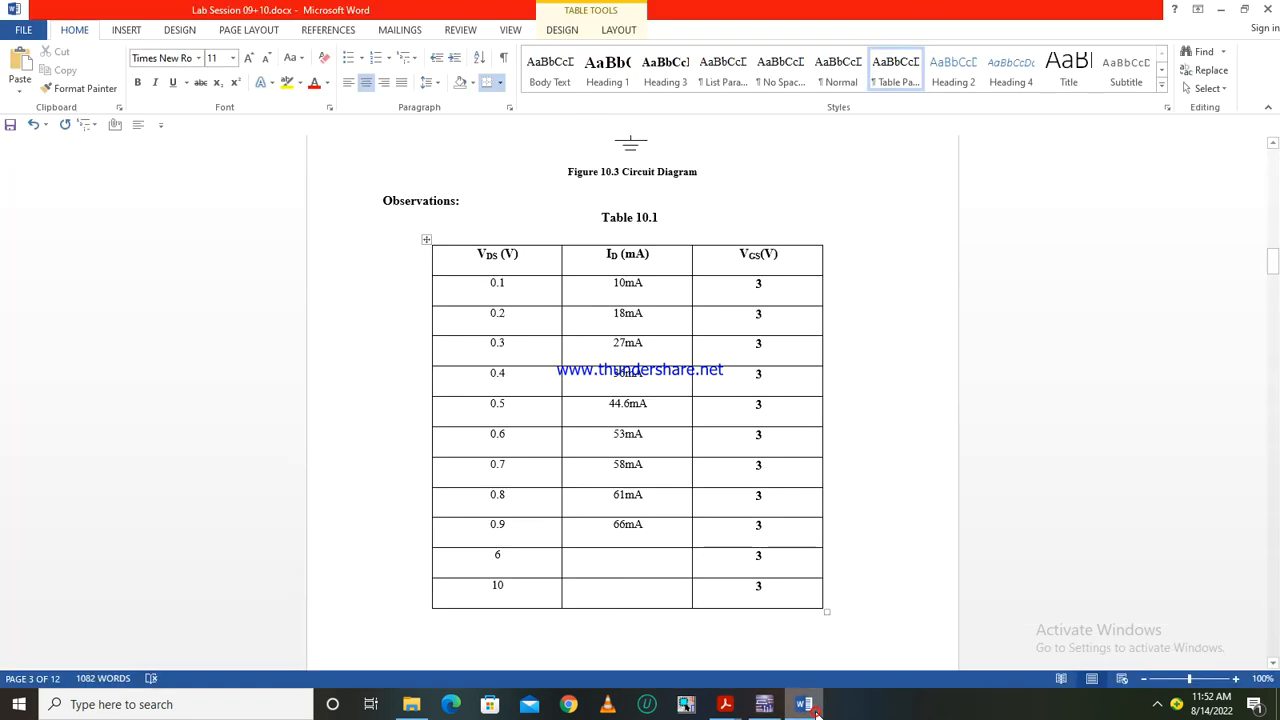
pyautogui.click(531, 557)
pyautogui.press('BackSpace')
pyautogui.write('1')
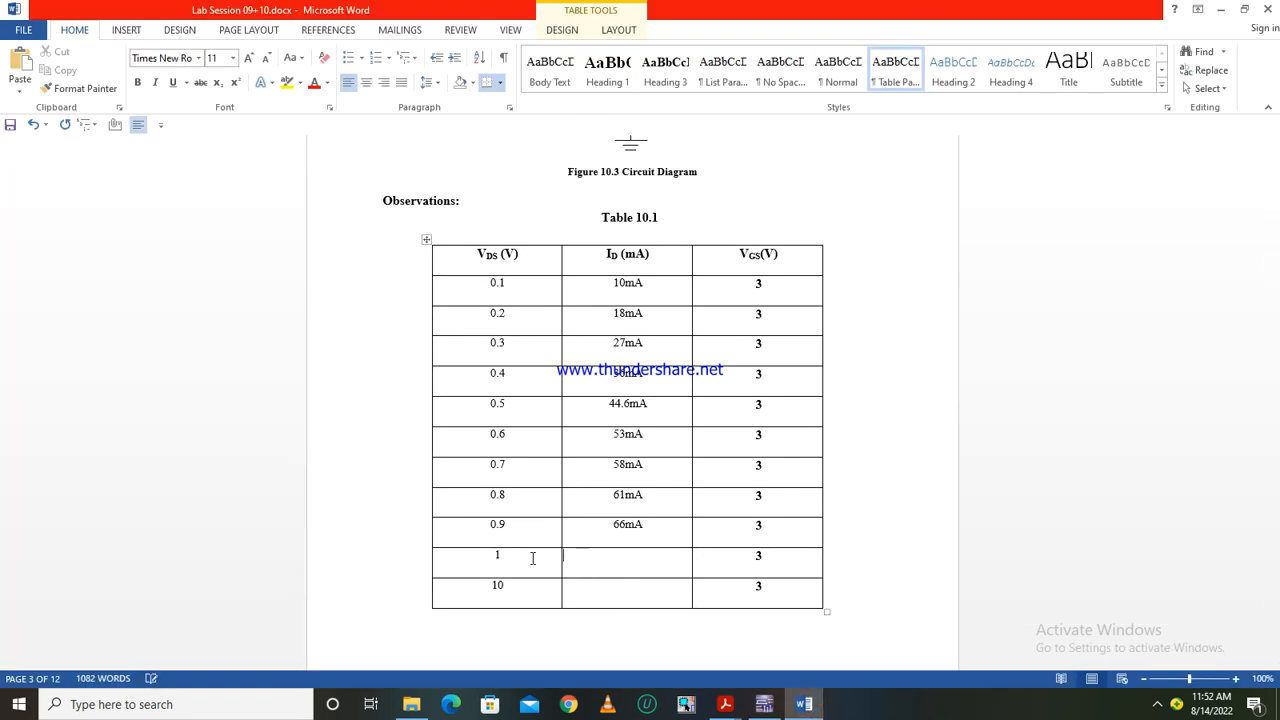
pyautogui.write('68mA')
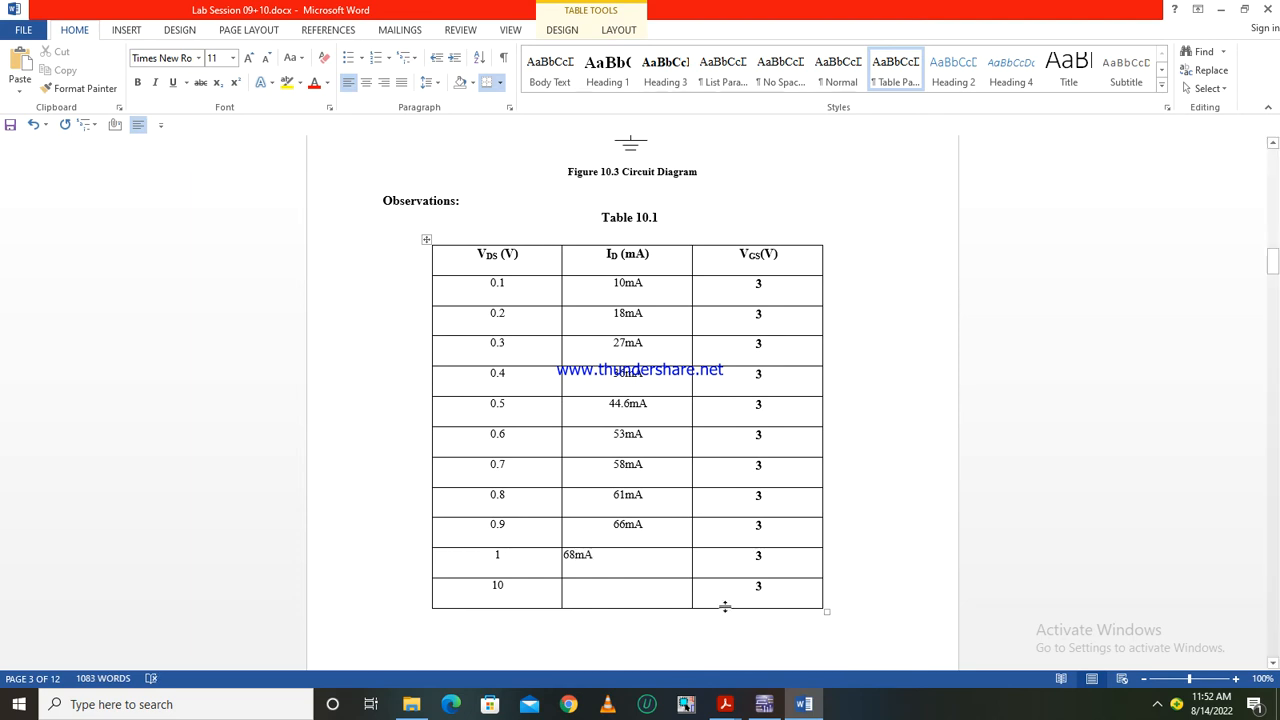
# - Recheck the multimeters in Multisim, return to Word, centre the 68mA entry in its cell and save the document
pyautogui.click(764, 704)
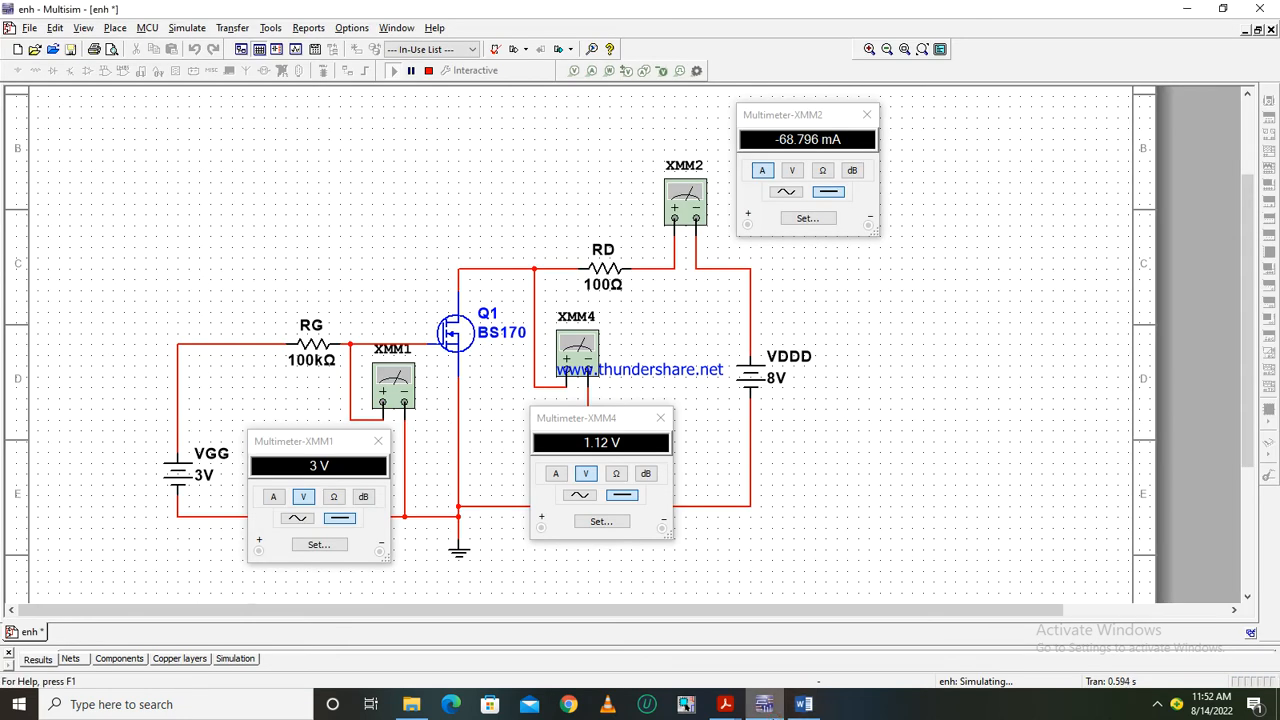
pyautogui.click(800, 709)
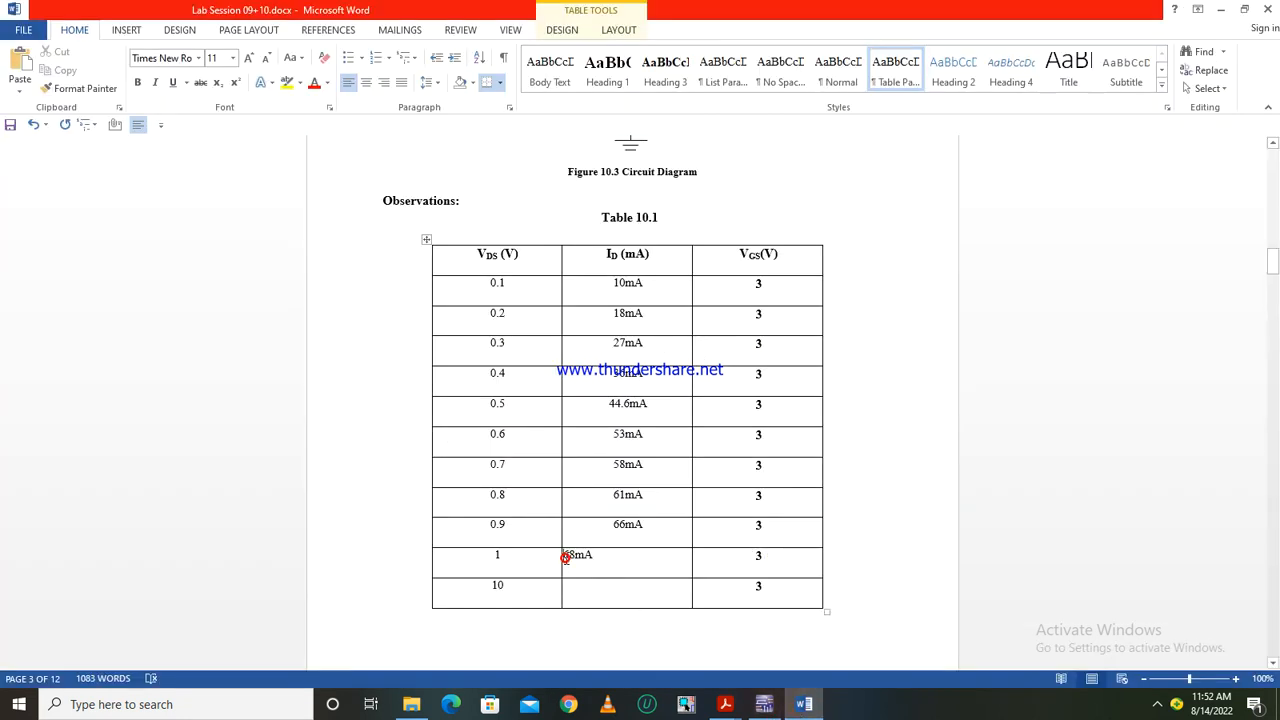
pyautogui.click(366, 82)
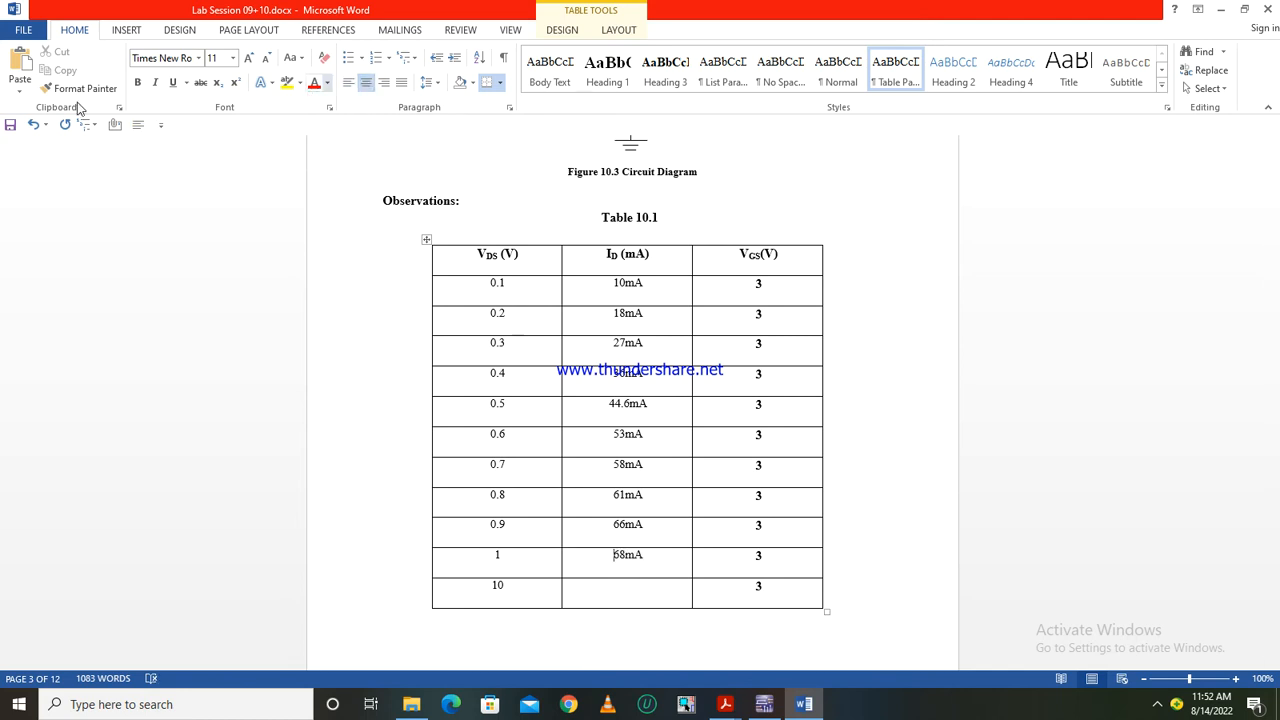
pyautogui.click(10, 124)
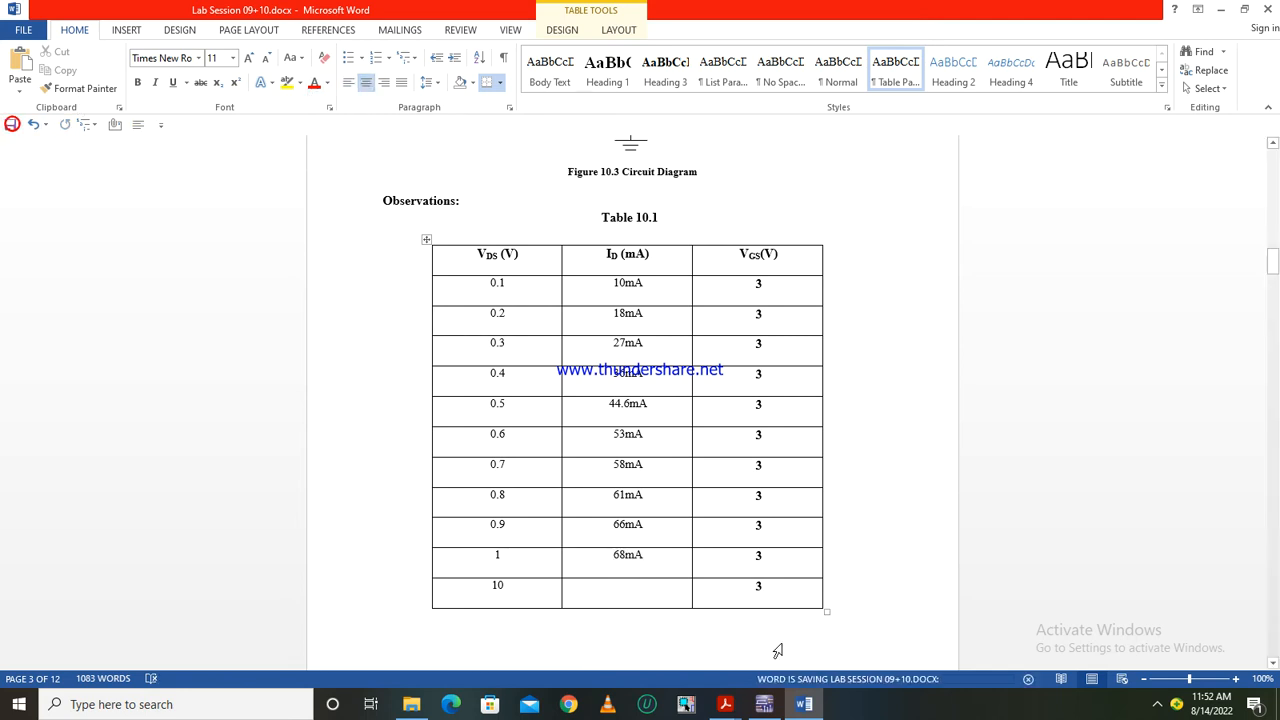
# - Switch to Multisim, set the VDDD source voltage to 9 V and restart the simulation
pyautogui.click(766, 704)
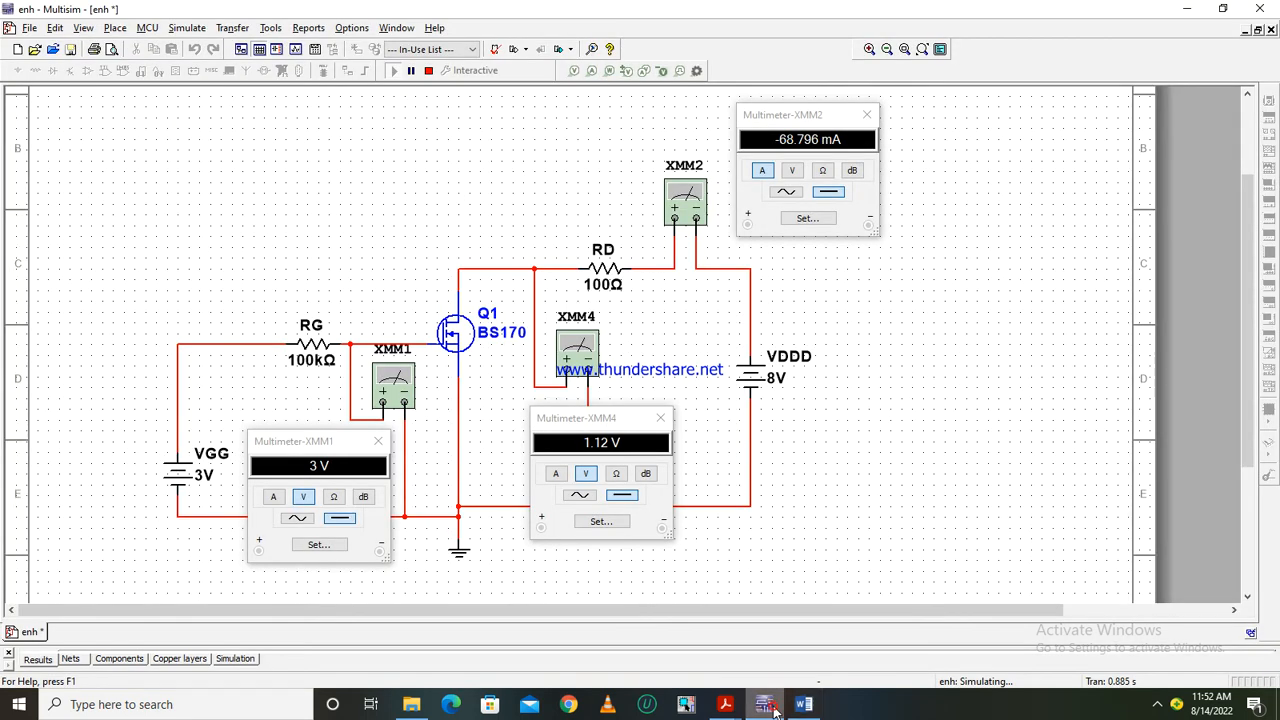
pyautogui.click(775, 382)
pyautogui.doubleClick(776, 386)
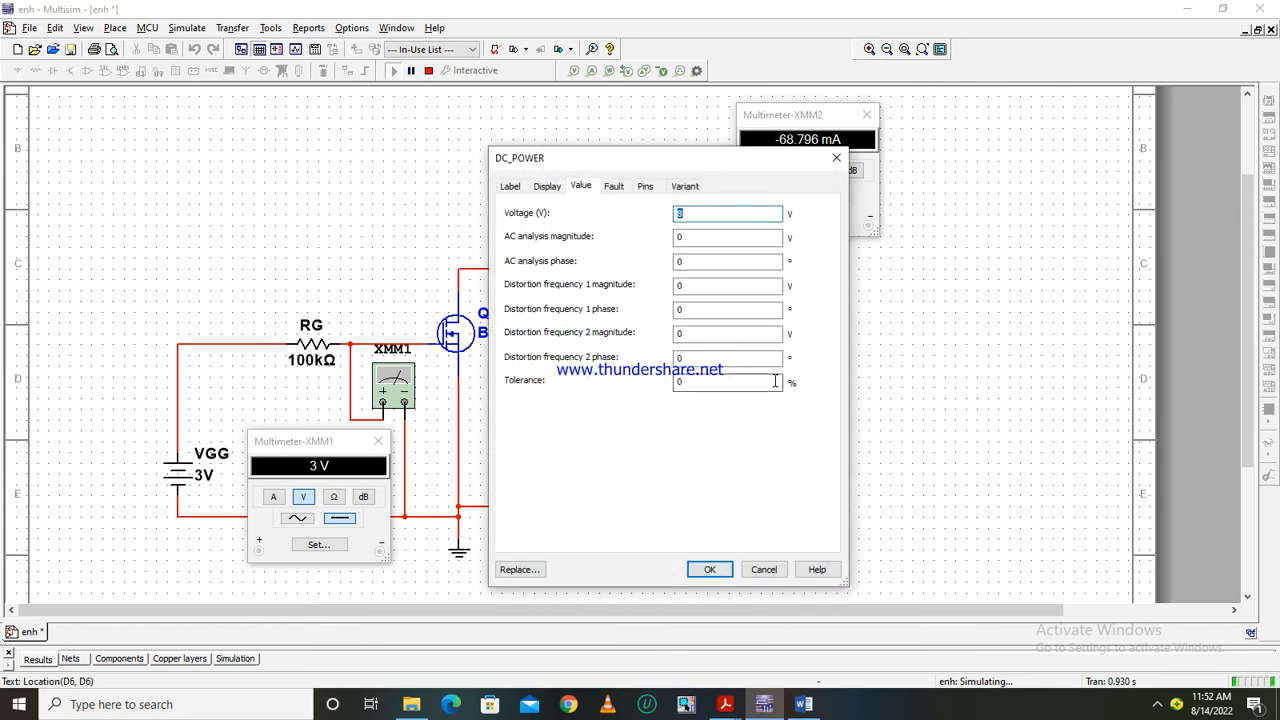
pyautogui.press('Return')
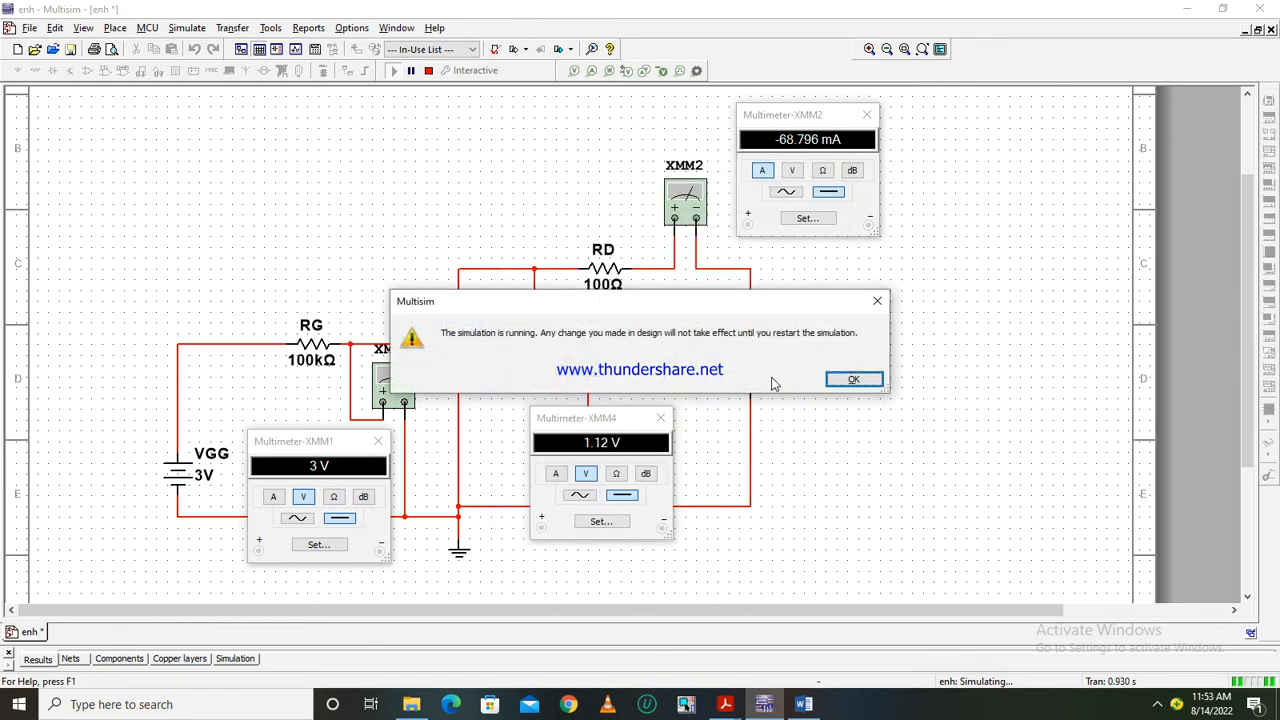
pyautogui.click(845, 377)
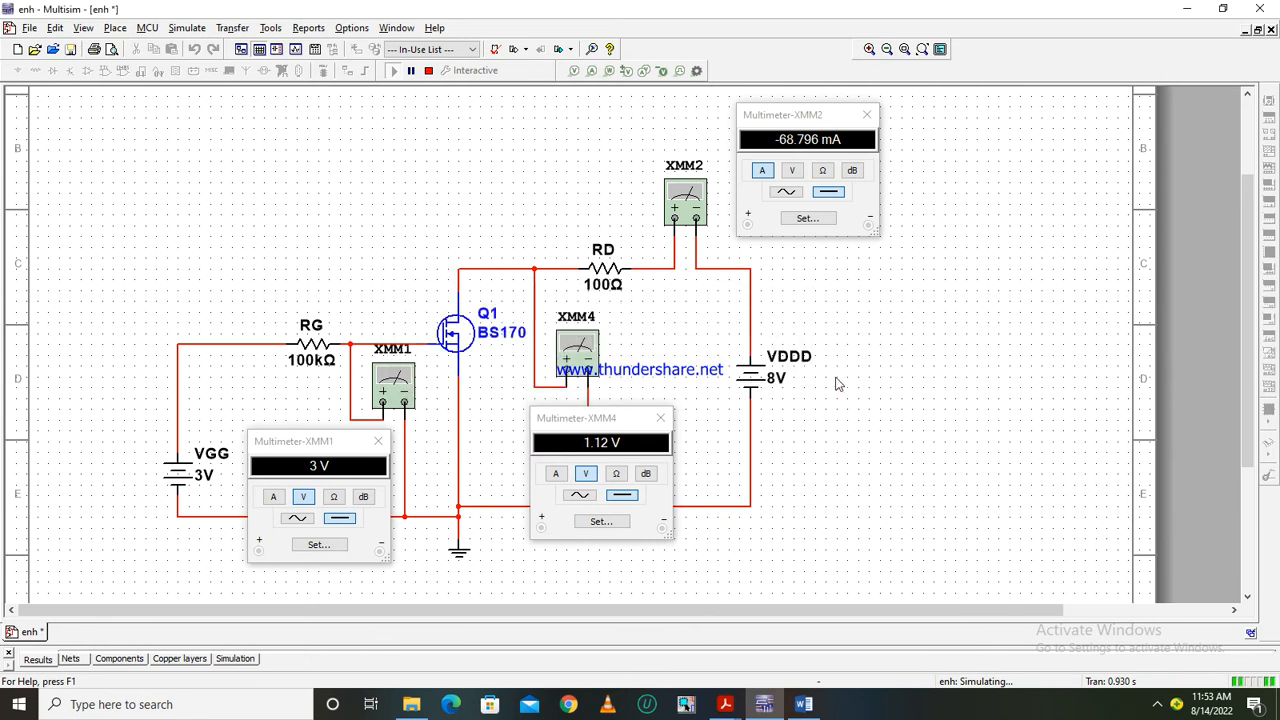
pyautogui.click(427, 72)
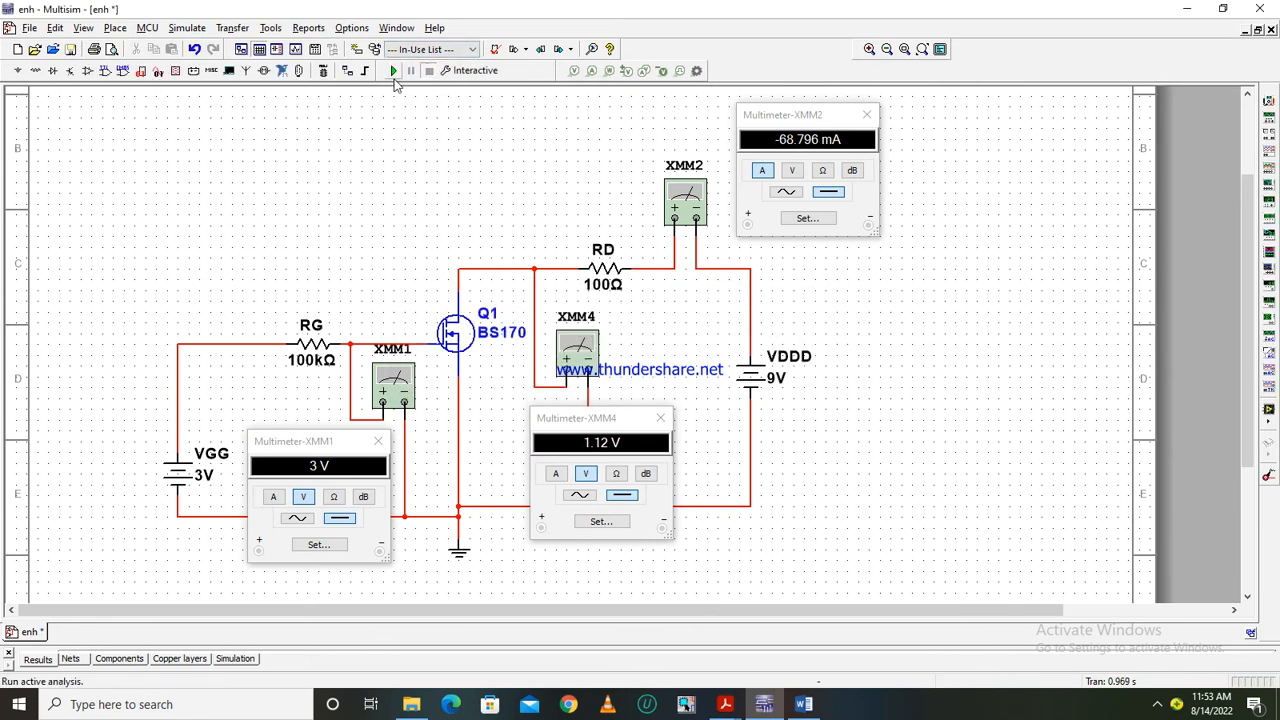
pyautogui.click(394, 72)
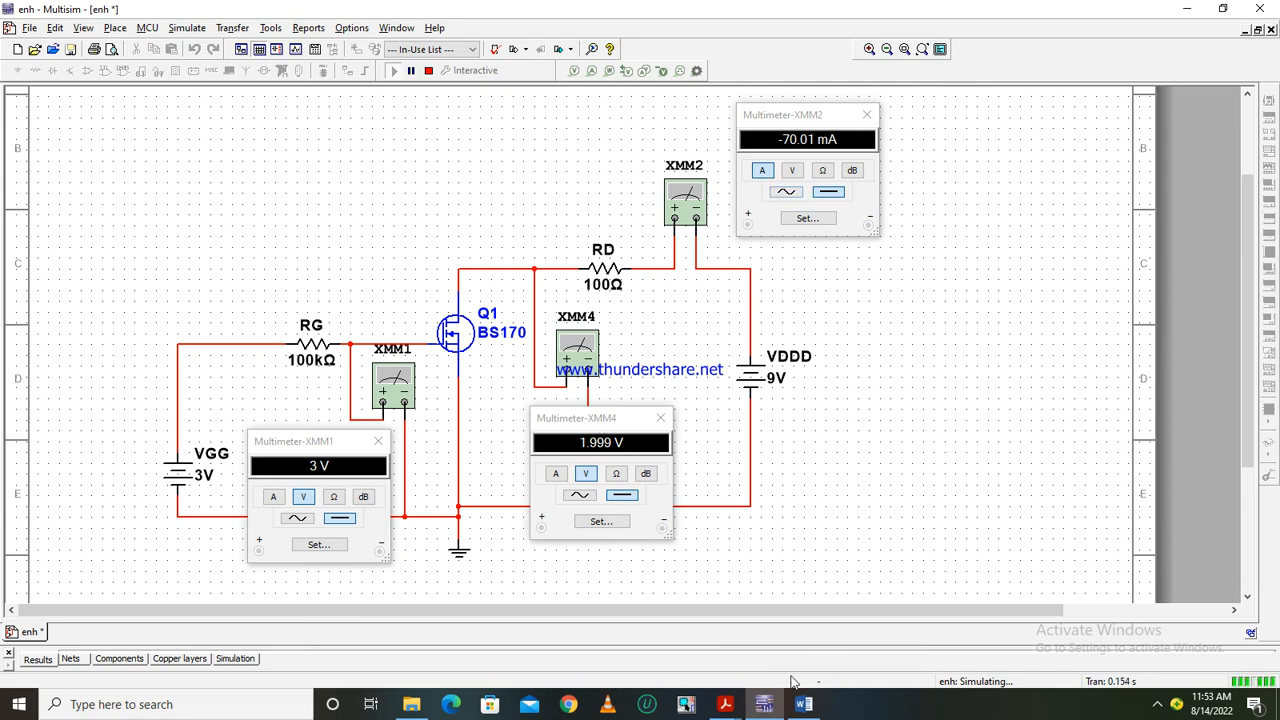
# - Switch to the Word lab document and enter a VDS of 2 and an ID of 70mA in the eleventh row of Table 10.1
pyautogui.click(815, 708)
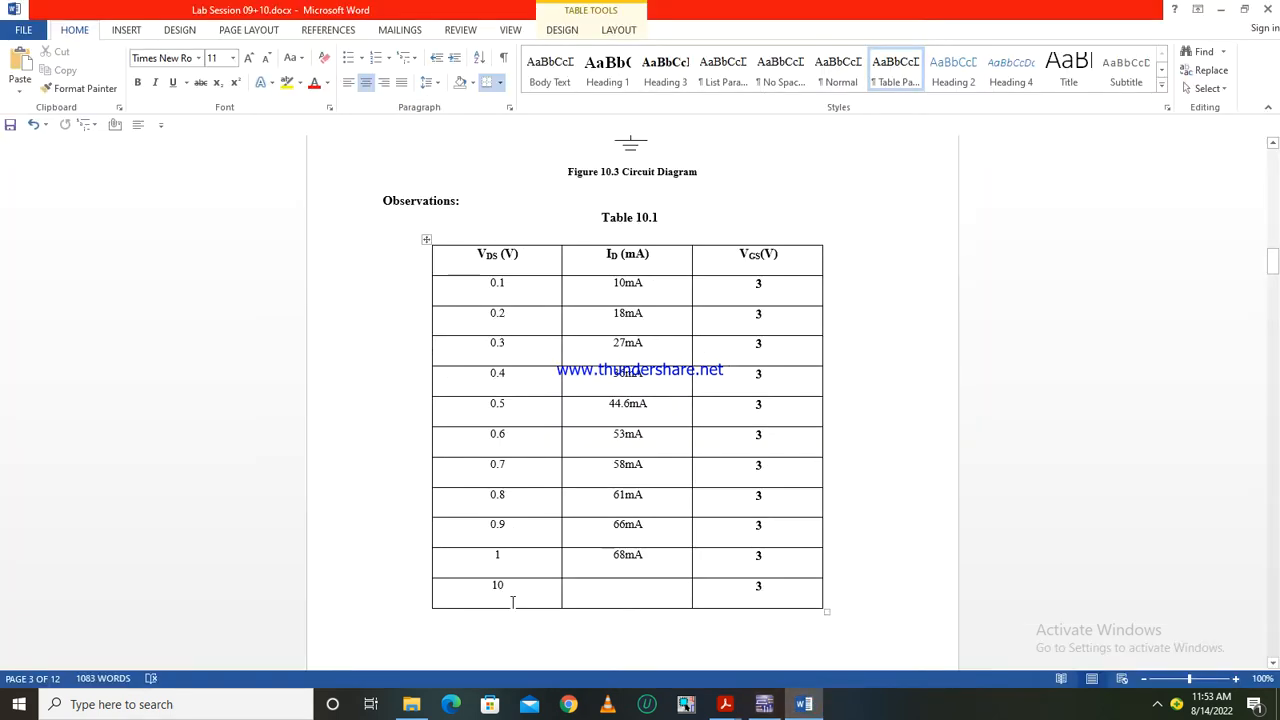
pyautogui.press('BackSpace')
pyautogui.press('BackSpace')
pyautogui.write('2')
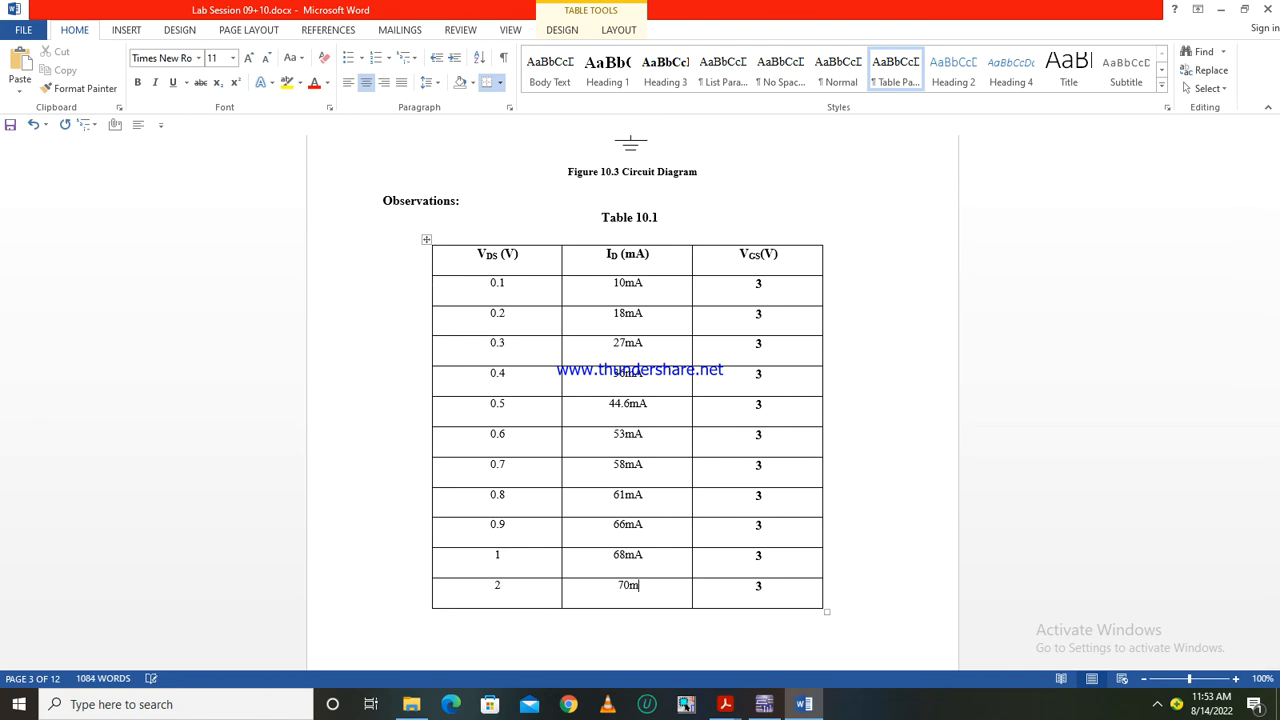
# - Add five empty rows at the end of Table 10.1, below the row with a VDS of 2
pyautogui.press('Right')
pyautogui.press('Right')
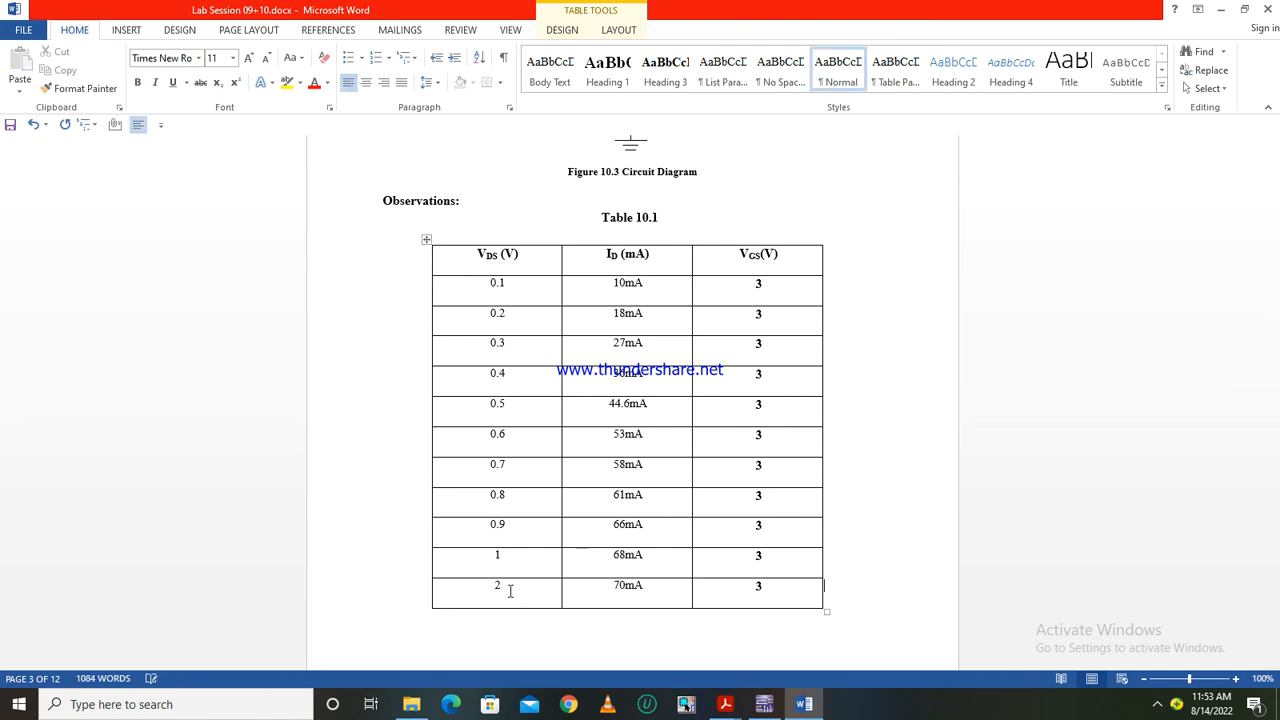
pyautogui.press('Return')
pyautogui.press('Return')
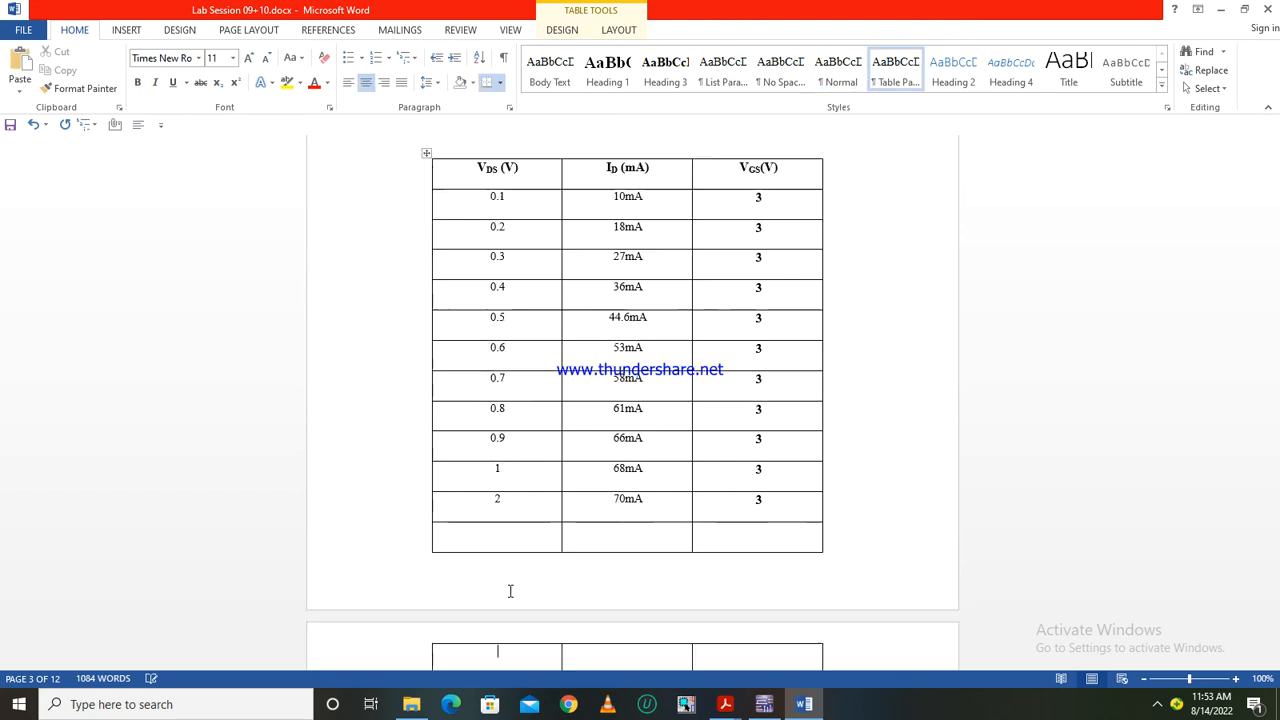
pyautogui.press('Right')
pyautogui.press('Right')
pyautogui.press('Right')
pyautogui.press('Return')
pyautogui.press('Right')
pyautogui.press('Right')
pyautogui.press('Right')
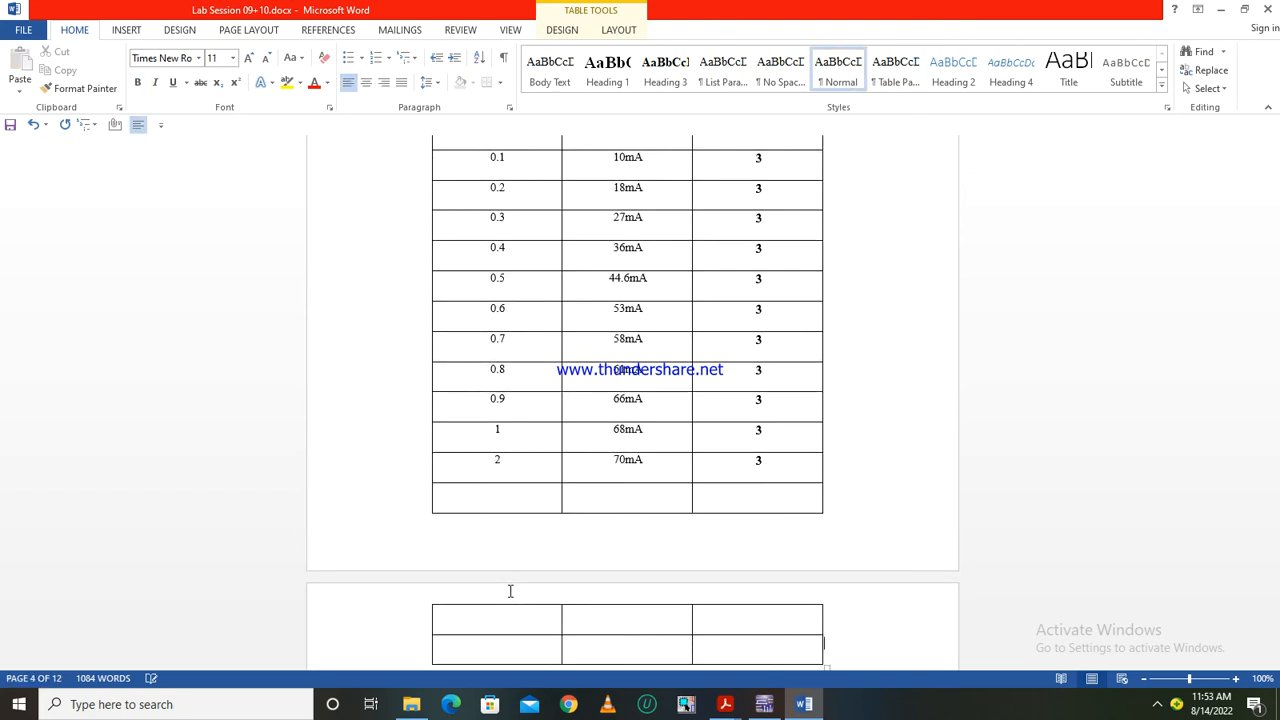
pyautogui.press('Return')
pyautogui.press('Right')
pyautogui.press('Right')
pyautogui.press('Right')
pyautogui.press('Return')
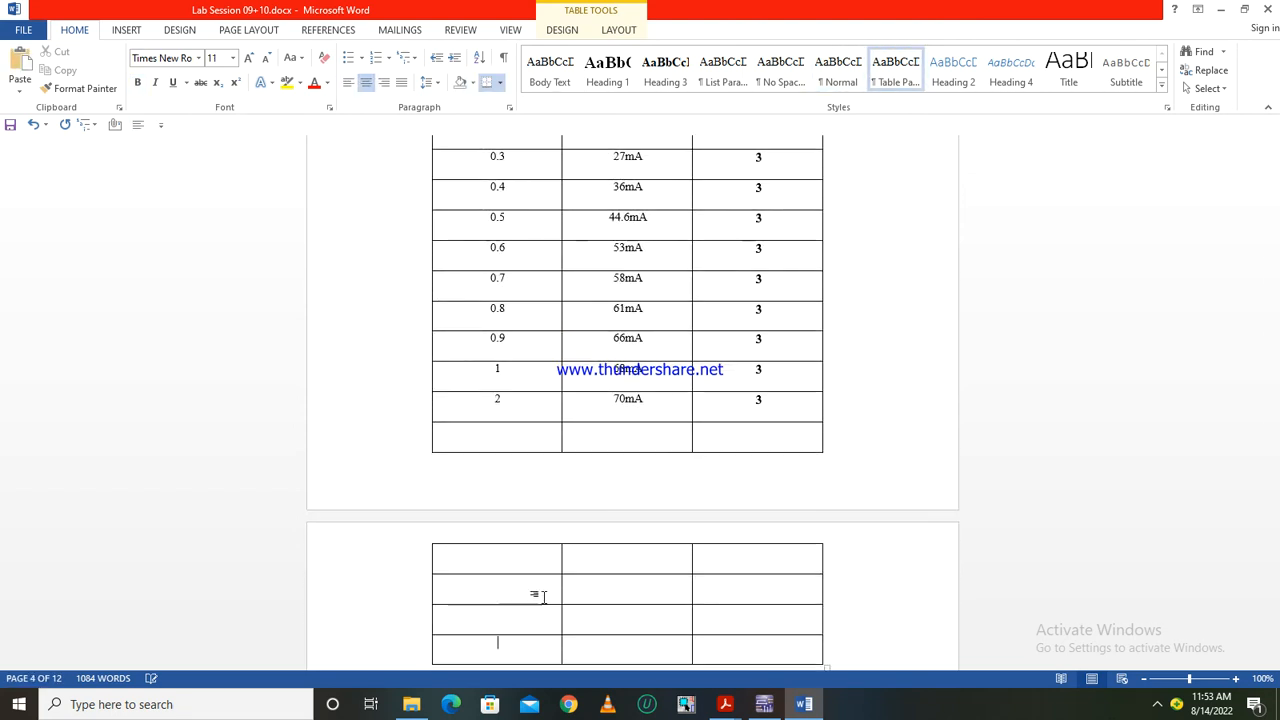
# - Switch to Multisim, stop the simulation, set the VDDD source voltage to 10 V and run it again
pyautogui.click(766, 706)
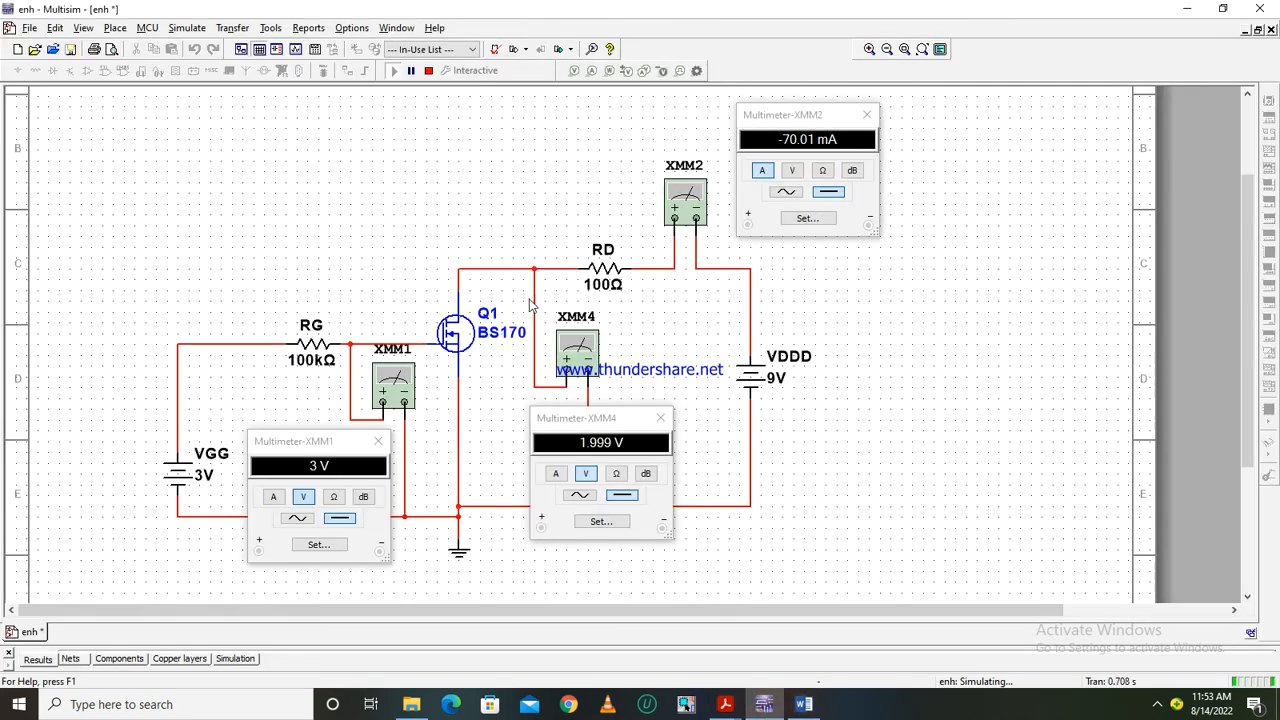
pyautogui.click(428, 70)
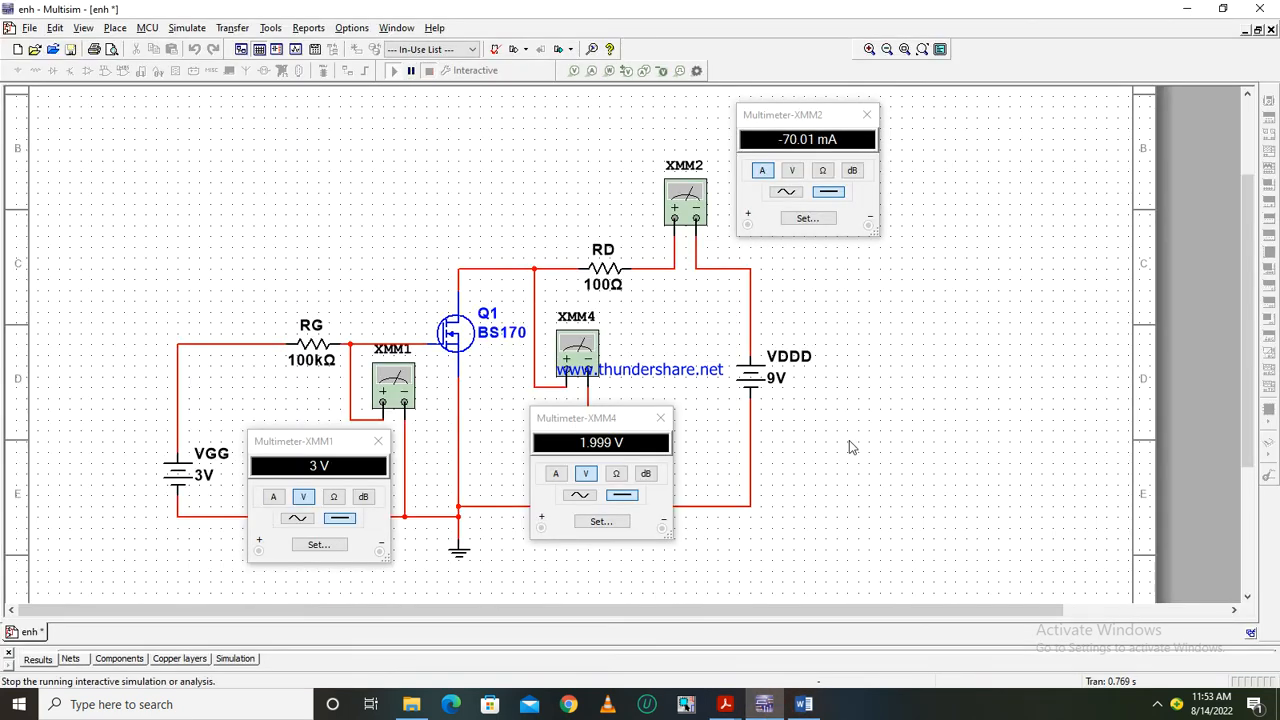
pyautogui.click(779, 388)
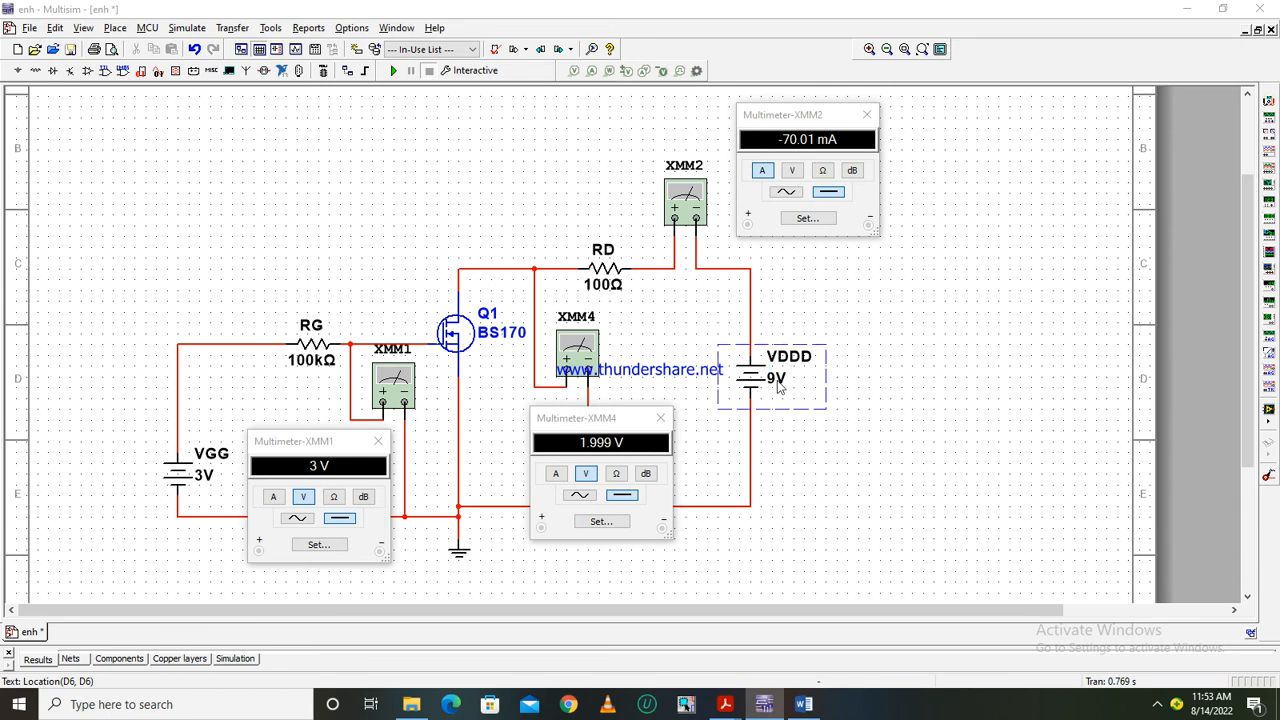
pyautogui.doubleClick(779, 388)
pyautogui.press('Return')
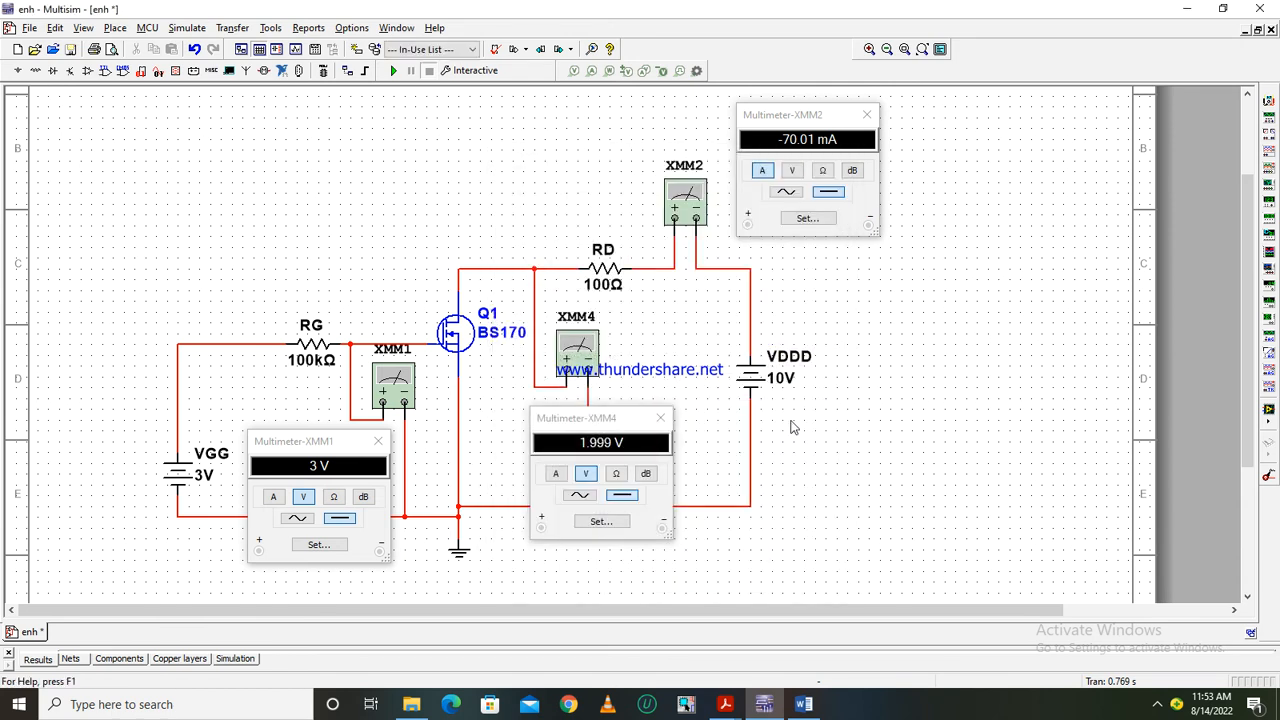
pyautogui.press('F5')
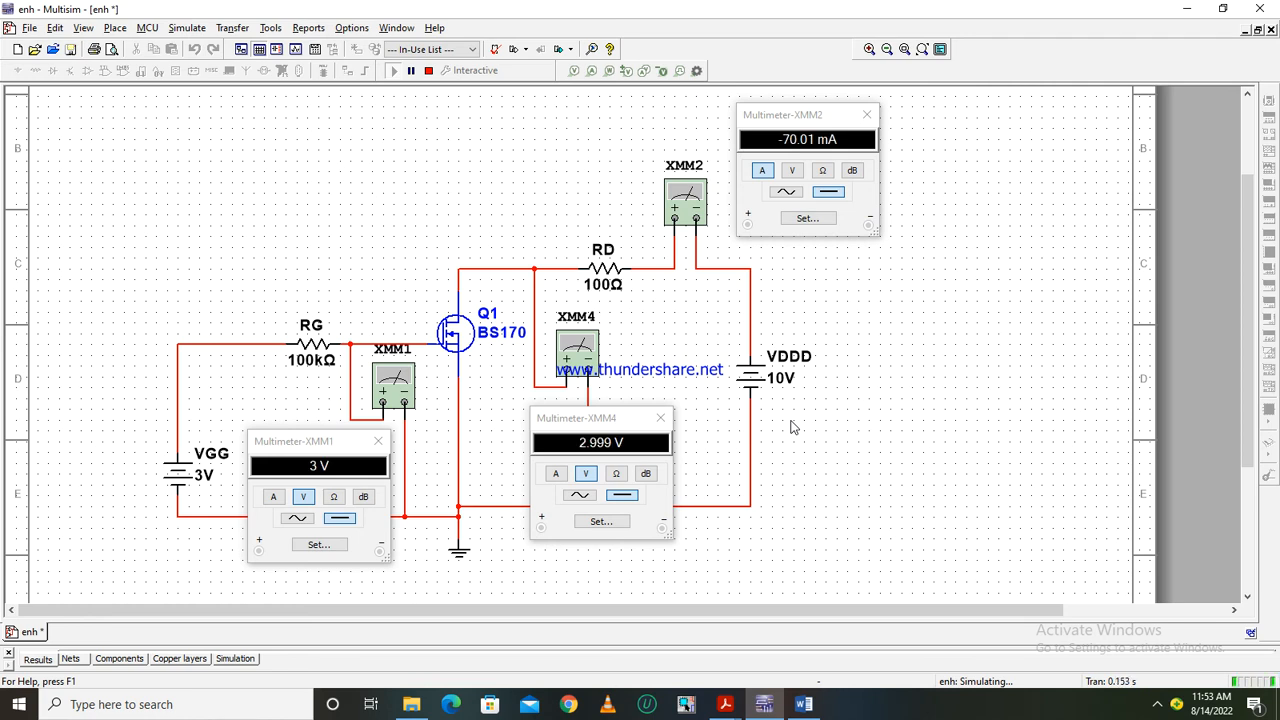
# - Stop the simulation, switch to the Word lab document, fill the row below VDS 2 with 3, 70mA and 3, and save
pyautogui.click(430, 72)
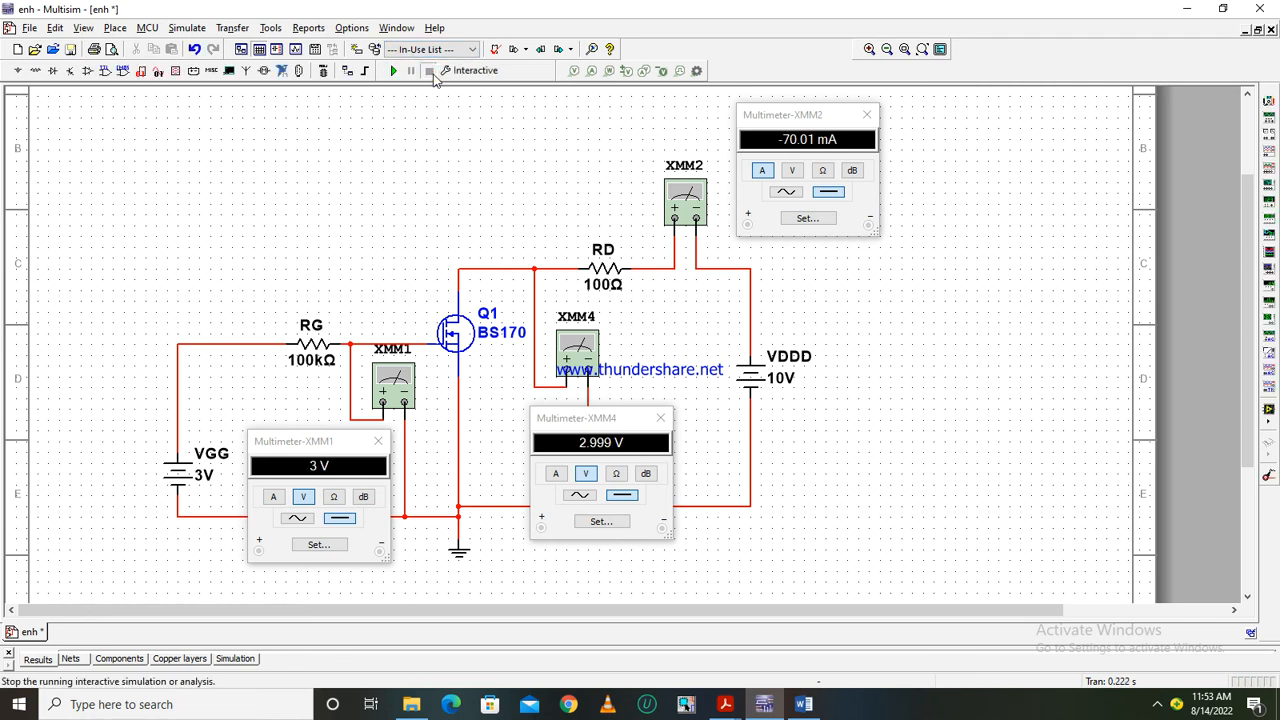
pyautogui.click(816, 708)
pyautogui.click(766, 706)
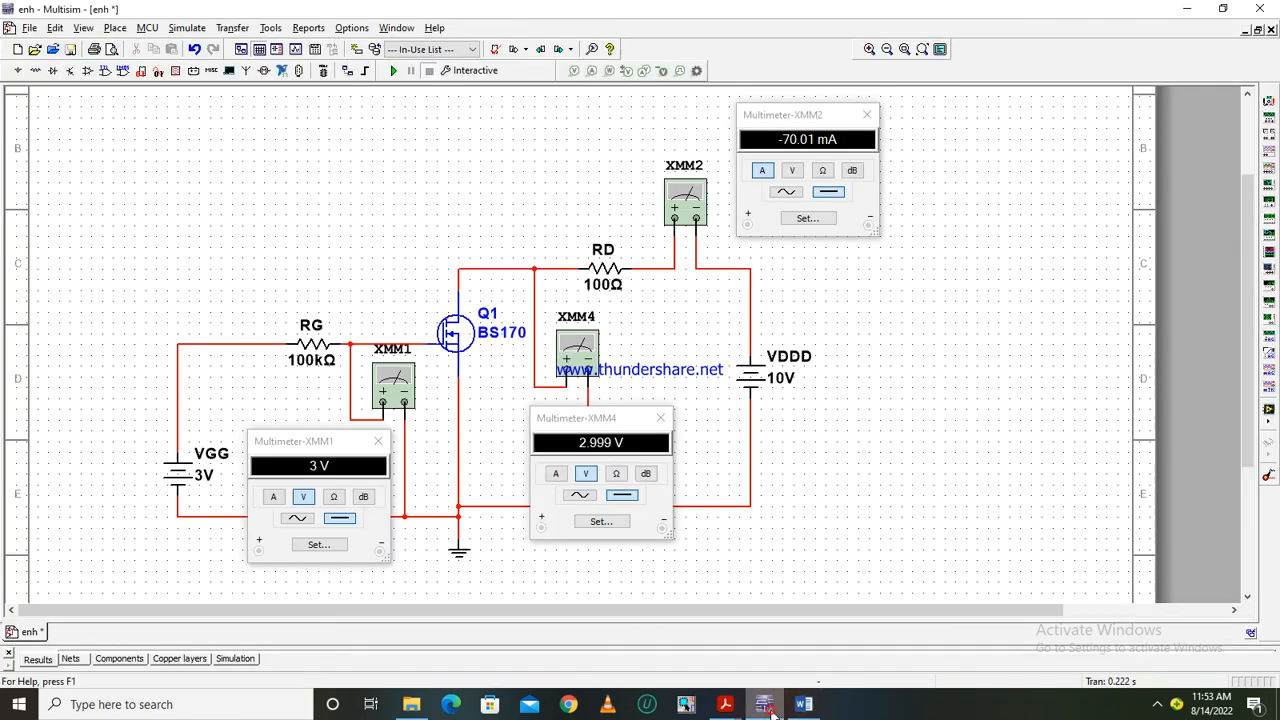
pyautogui.click(804, 705)
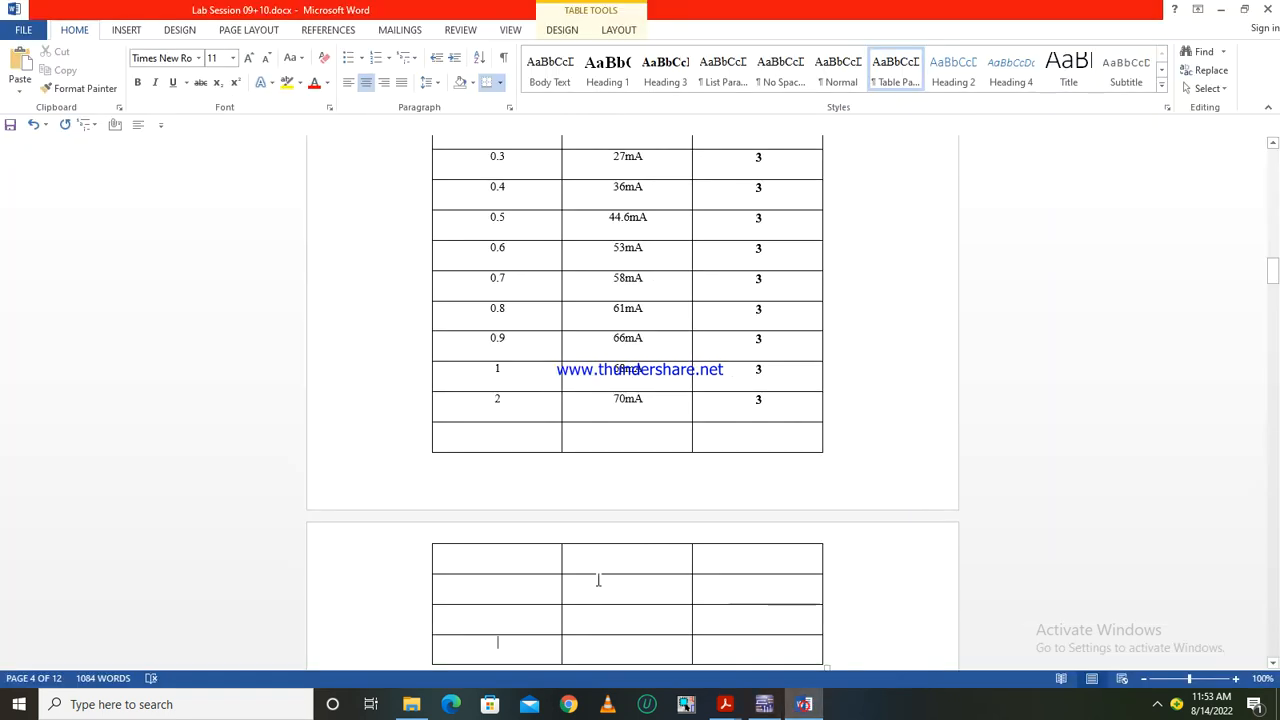
pyautogui.click(517, 441)
pyautogui.write('4')
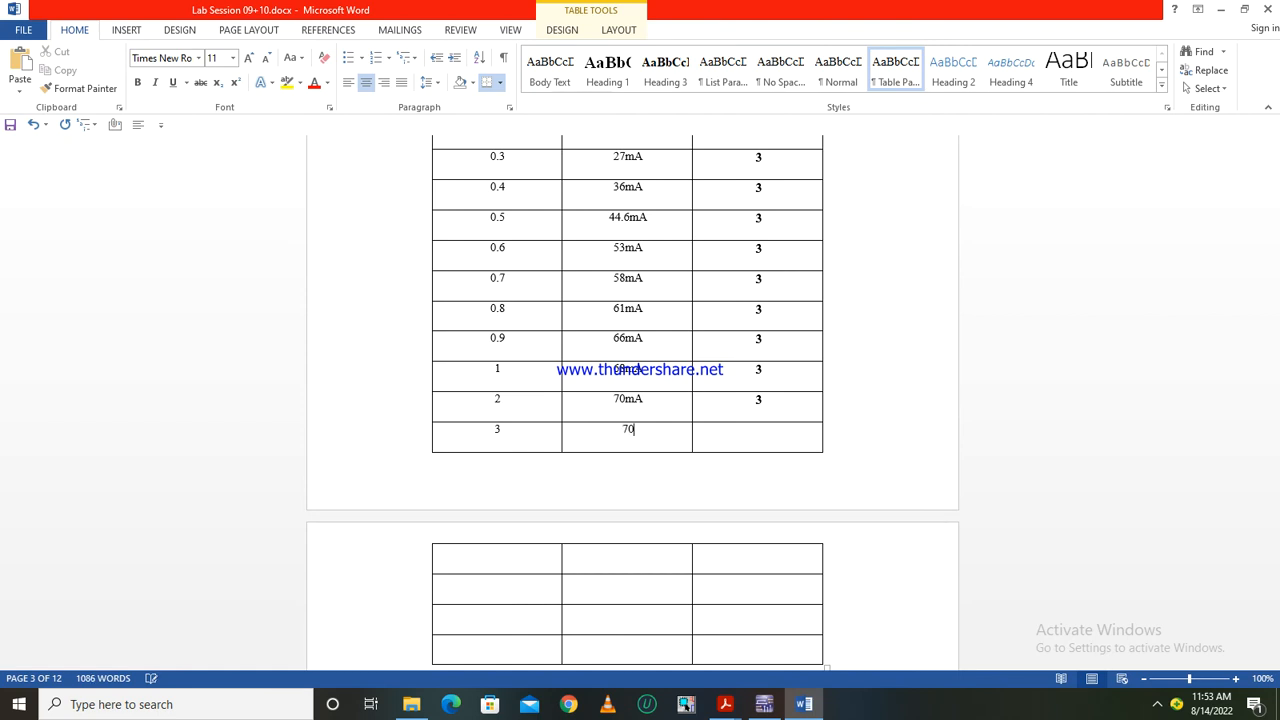
pyautogui.write('70mA')
pyautogui.press('Tab')
pyautogui.click(10, 124)
# - Switch to Multisim, set the VDDD source voltage to 9 V and run the simulation
pyautogui.click(764, 704)
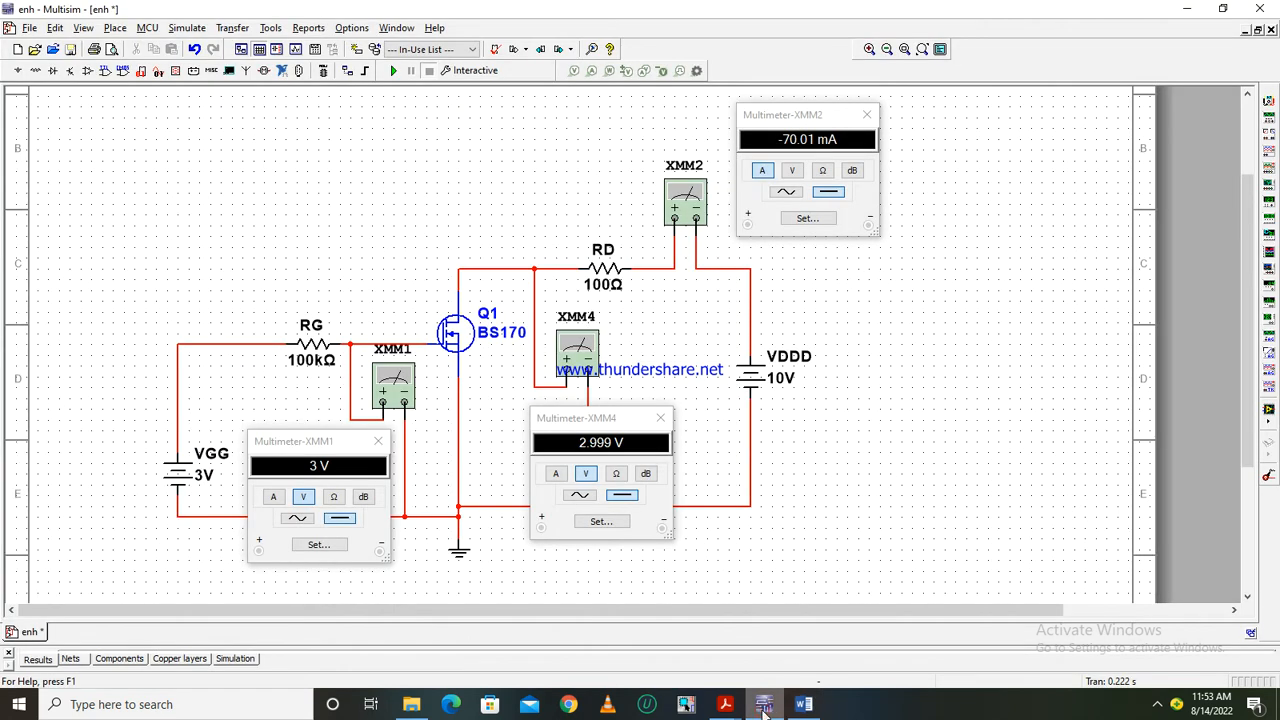
pyautogui.click(1157, 704)
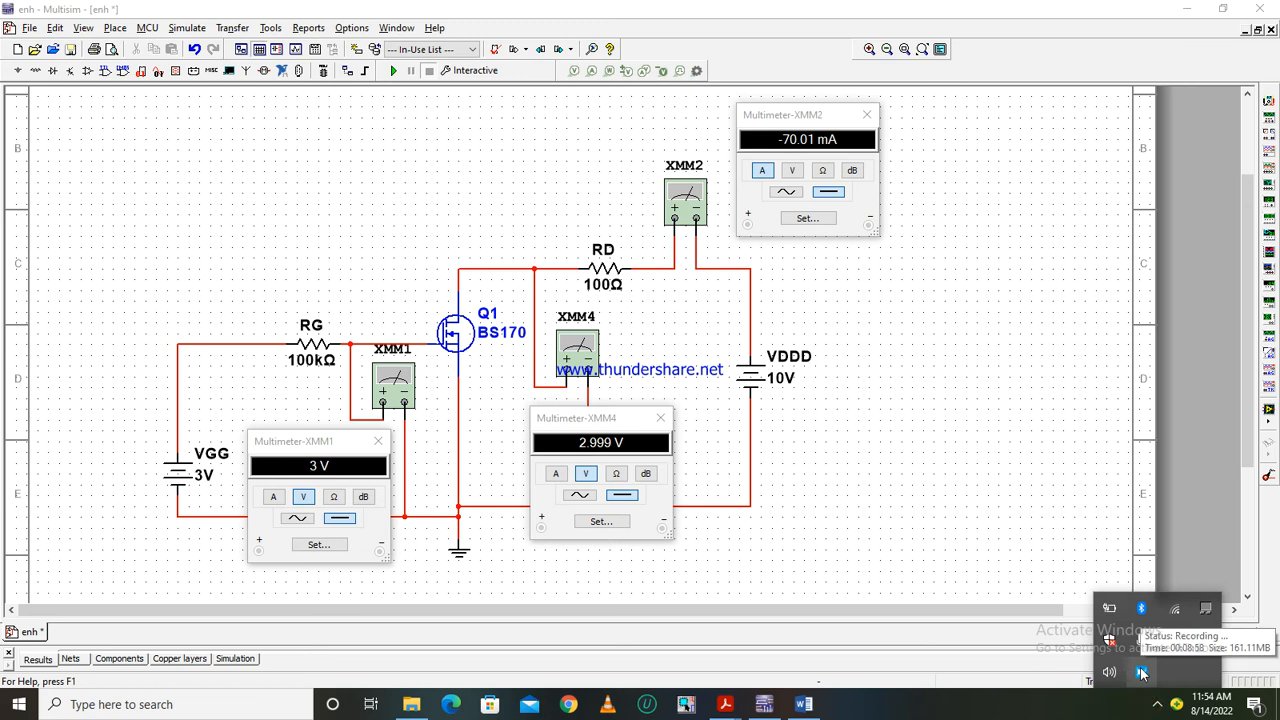
pyautogui.click(393, 71)
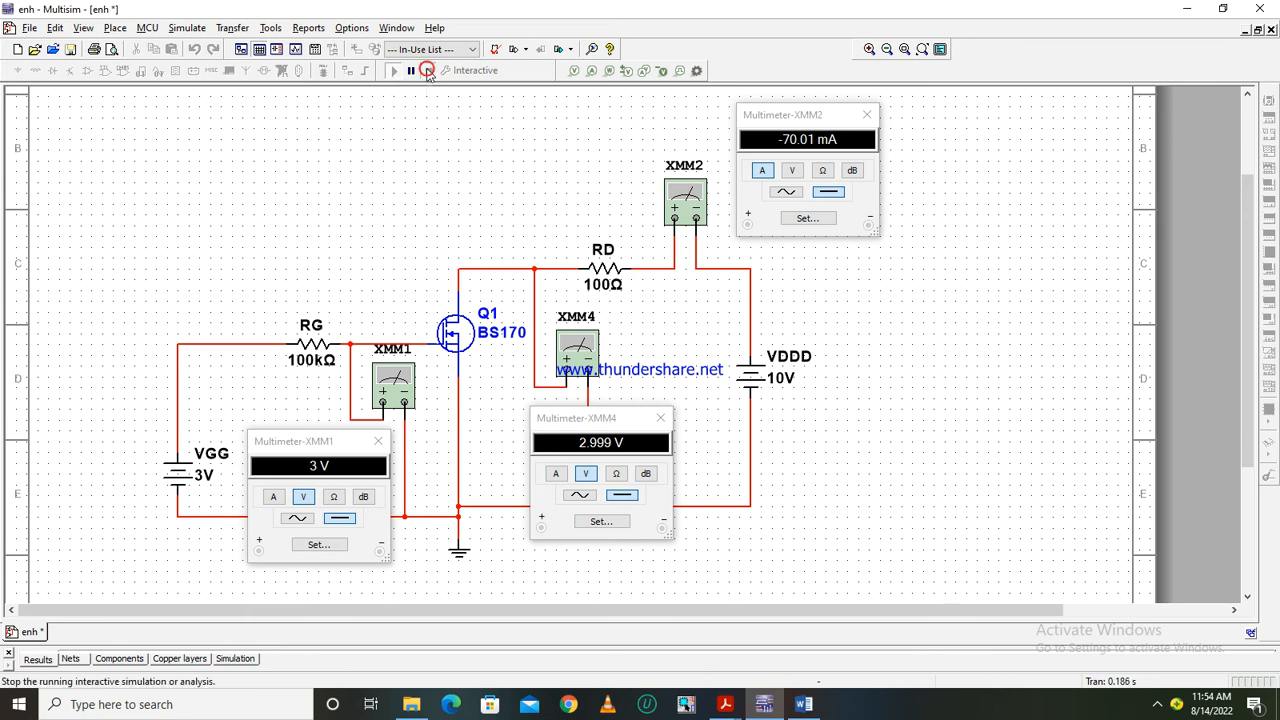
pyautogui.click(428, 70)
pyautogui.click(781, 378)
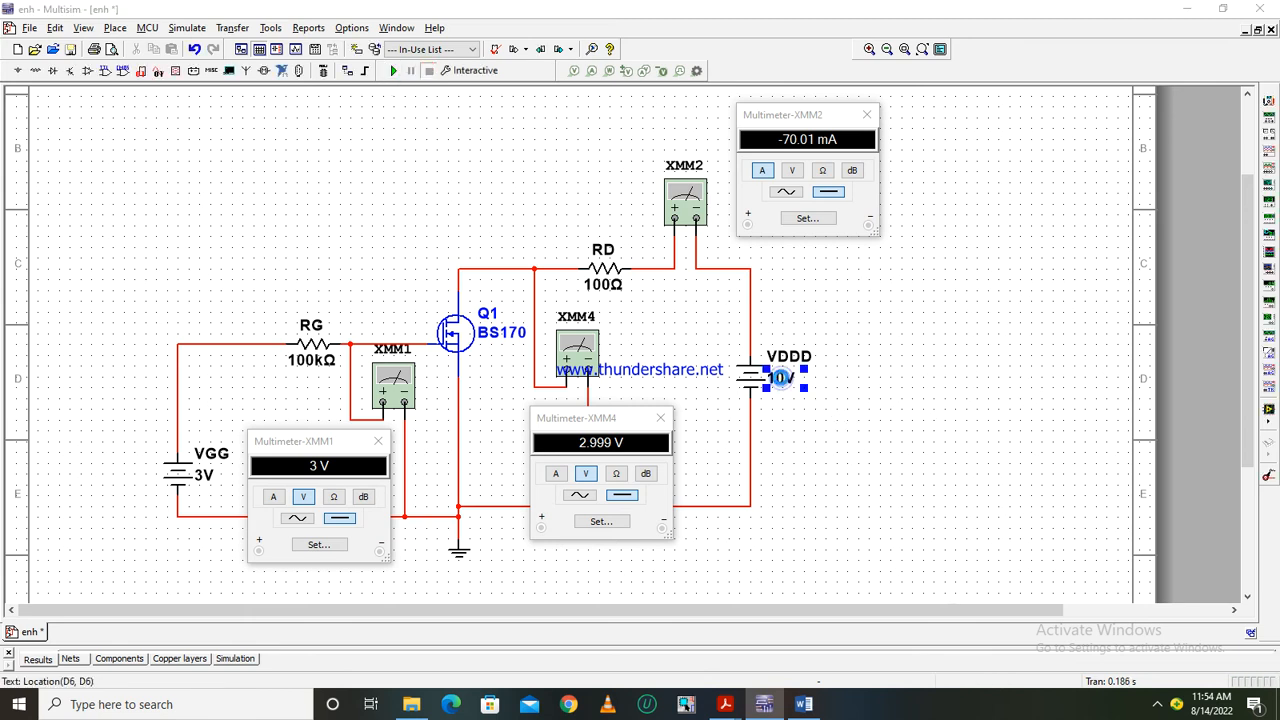
pyautogui.doubleClick(781, 379)
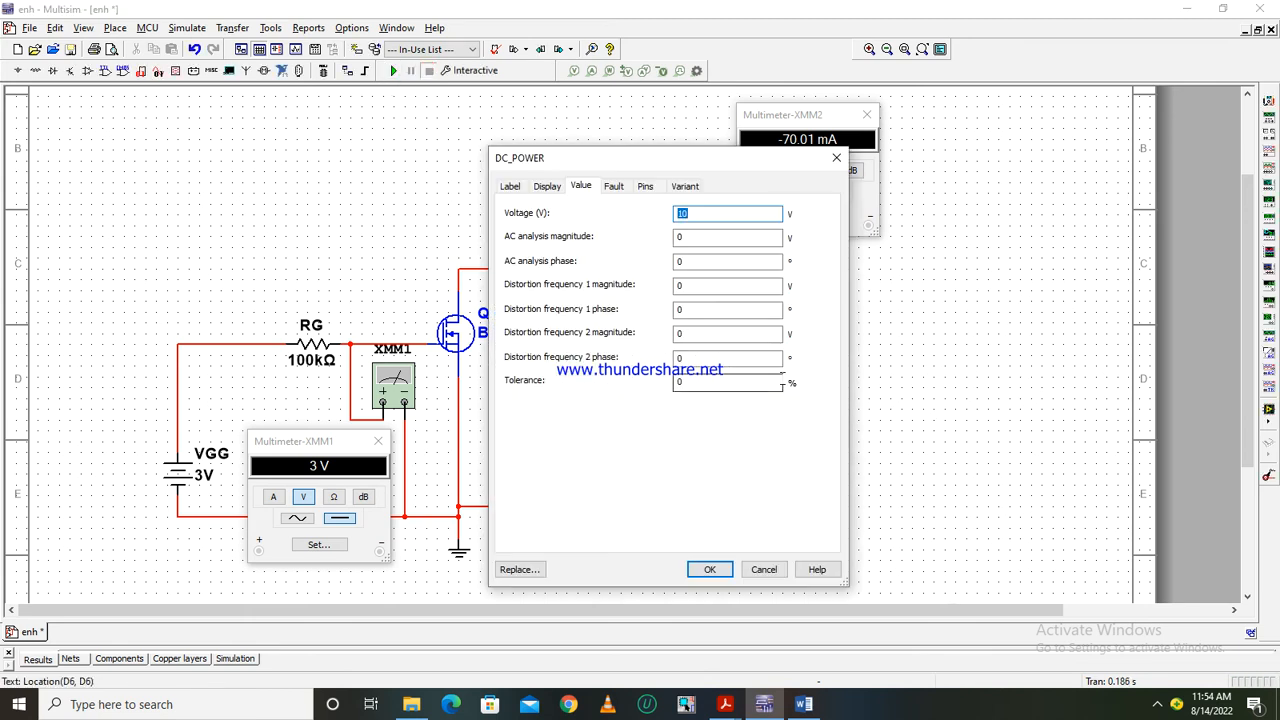
pyautogui.write('9')
pyautogui.press('Return')
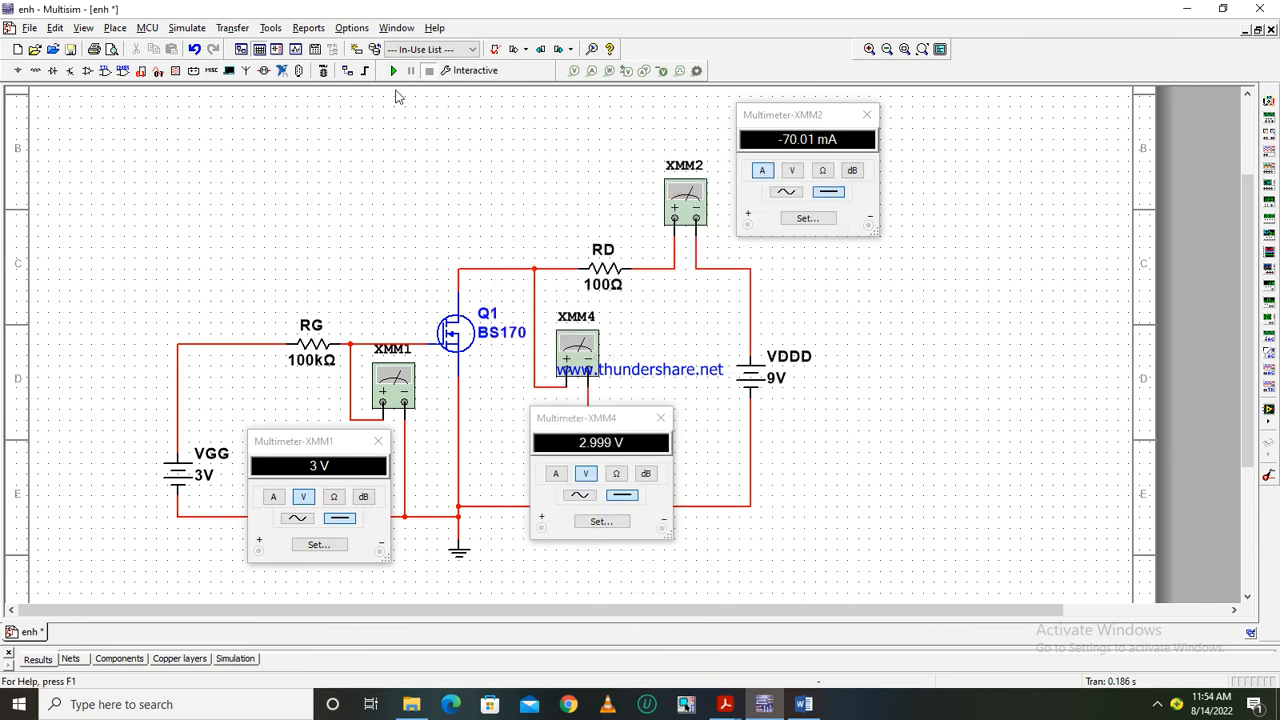
pyautogui.click(393, 70)
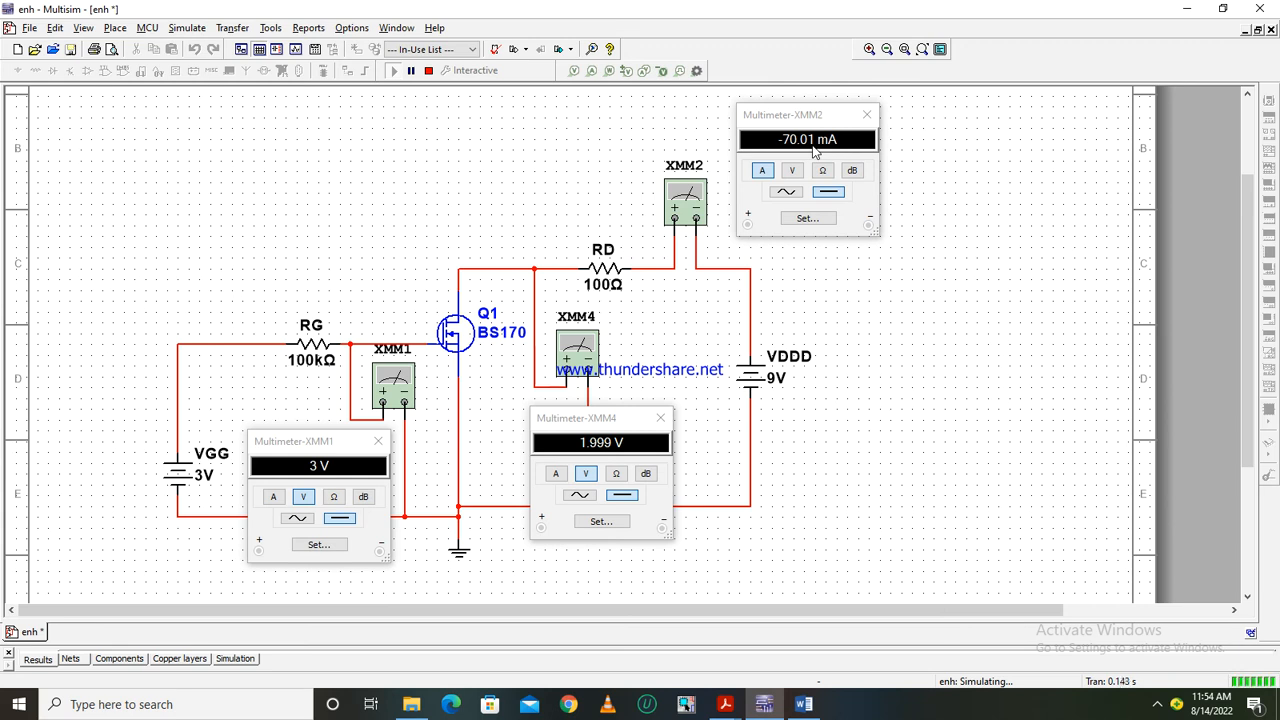
# - Stop the simulation, set the VDDD source voltage back to 10 V and run it again
pyautogui.click(804, 704)
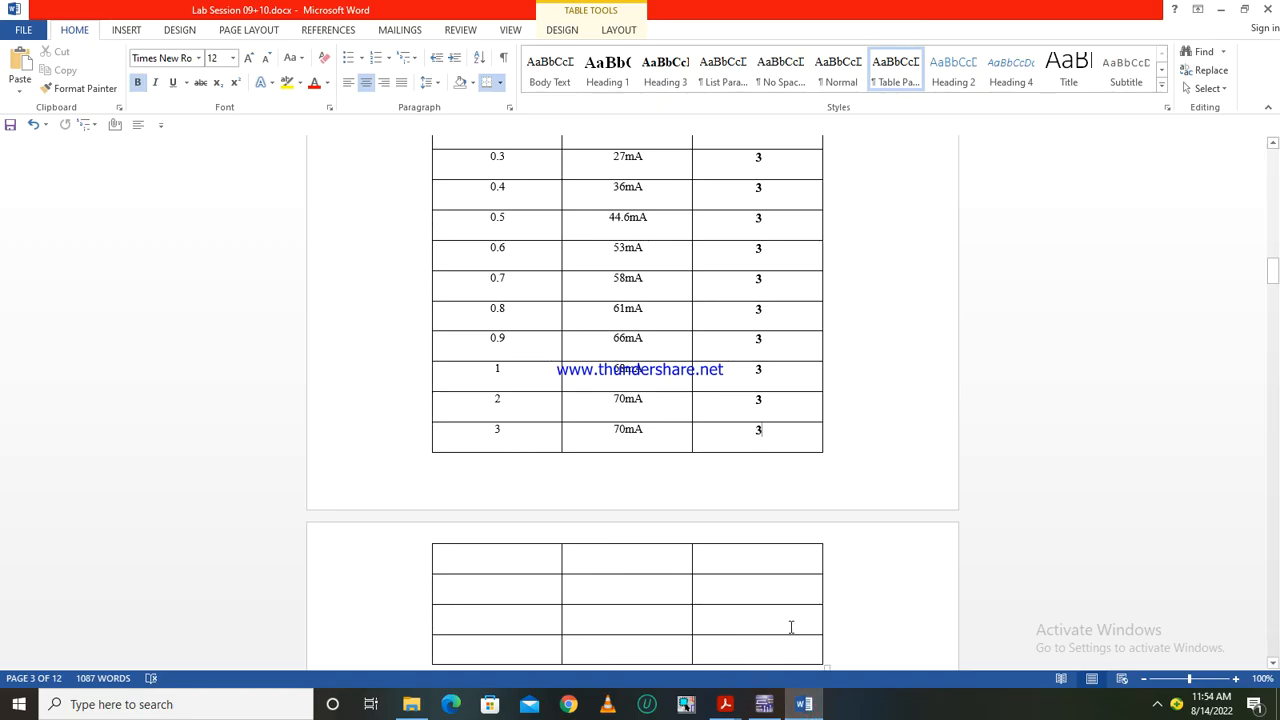
pyautogui.click(764, 704)
pyautogui.click(428, 71)
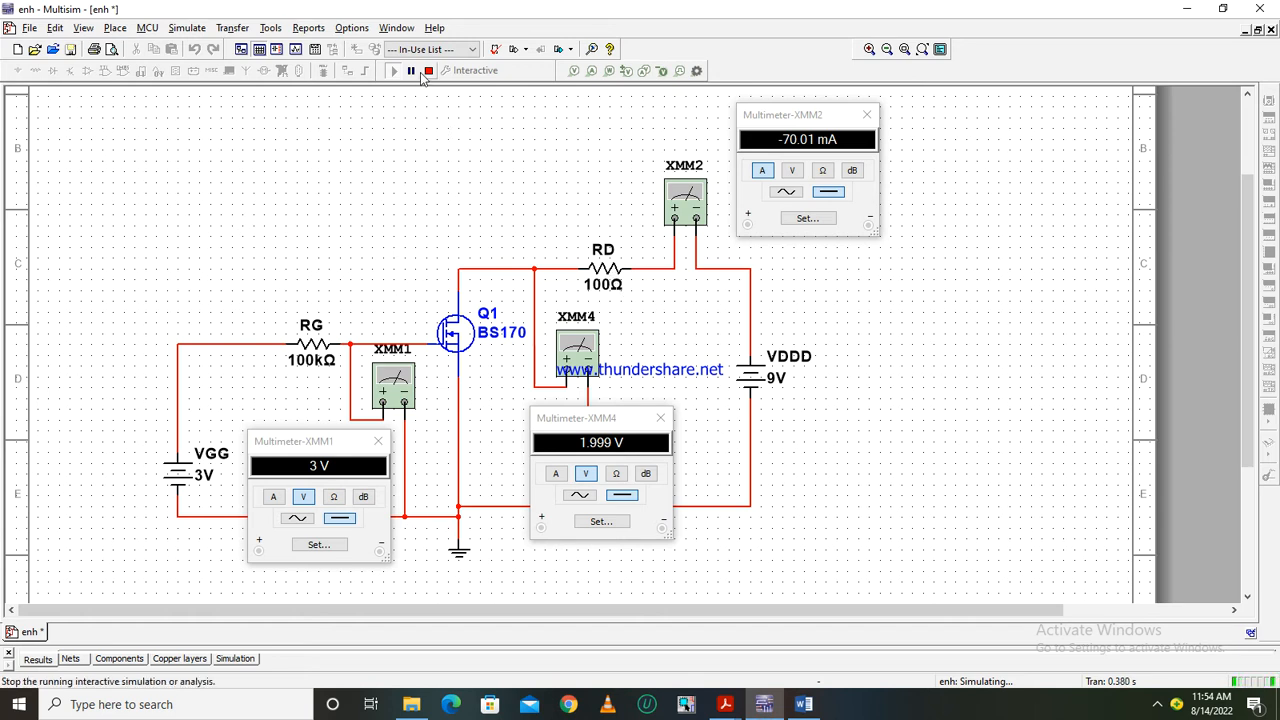
pyautogui.click(777, 378)
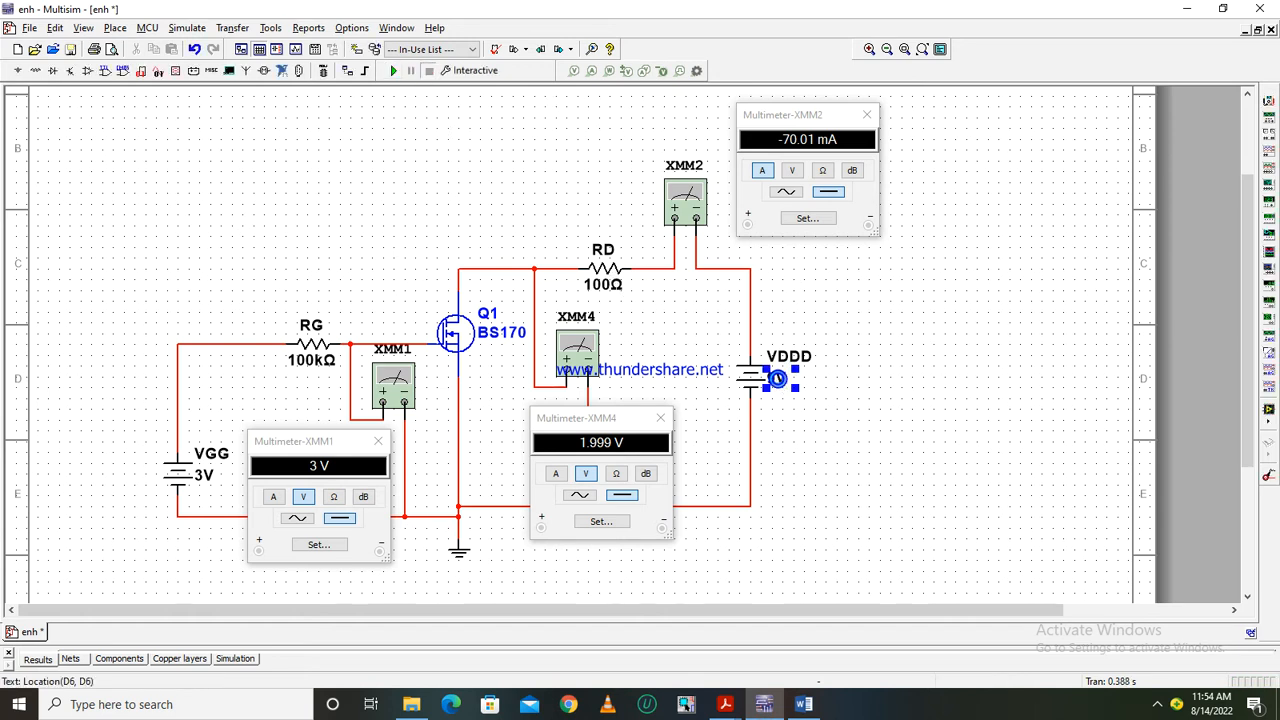
pyautogui.doubleClick(777, 378)
pyautogui.write('10')
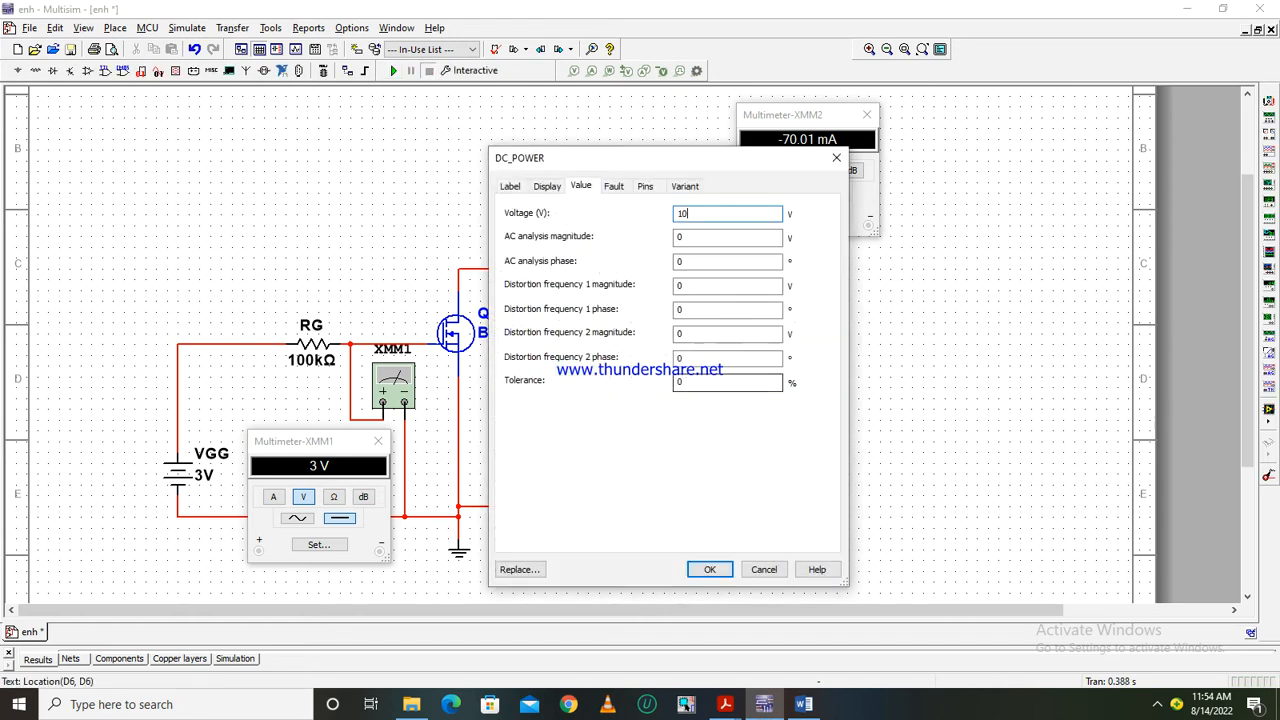
pyautogui.press('Return')
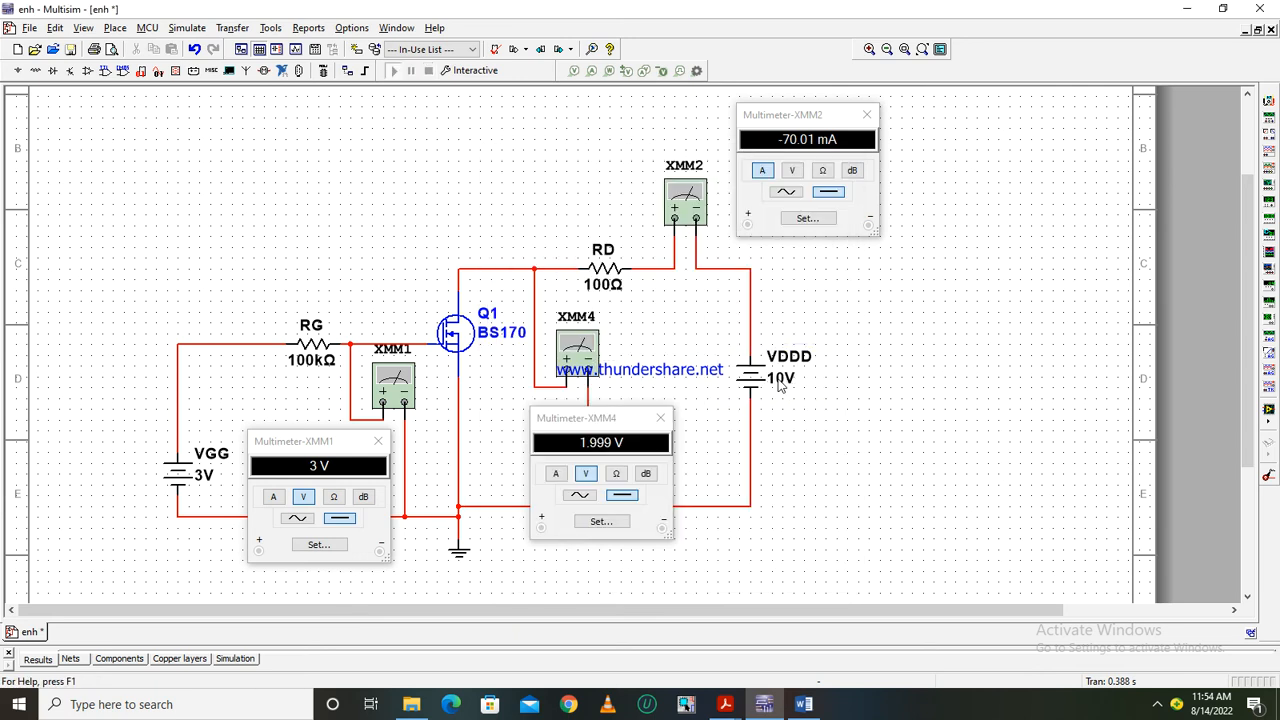
pyautogui.press('F5')
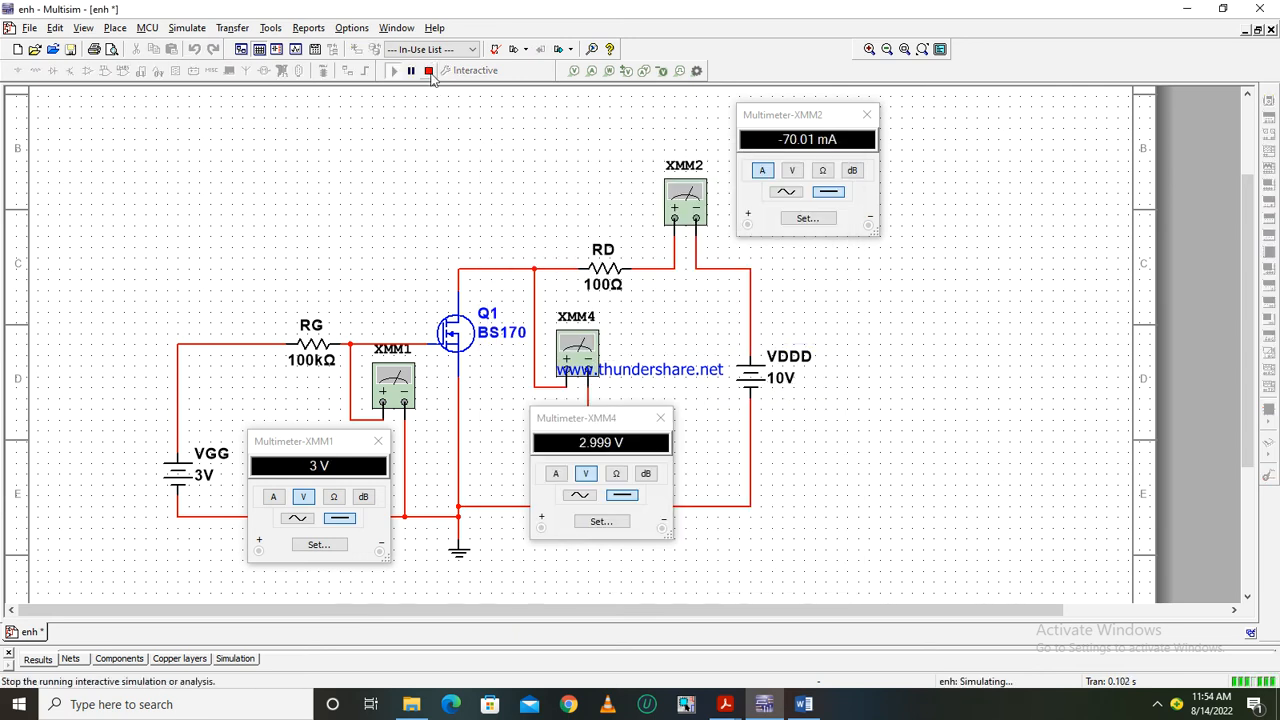
# - Stop the simulation, set the VDDD source voltage to 12 V and run it again
pyautogui.click(430, 72)
pyautogui.click(778, 384)
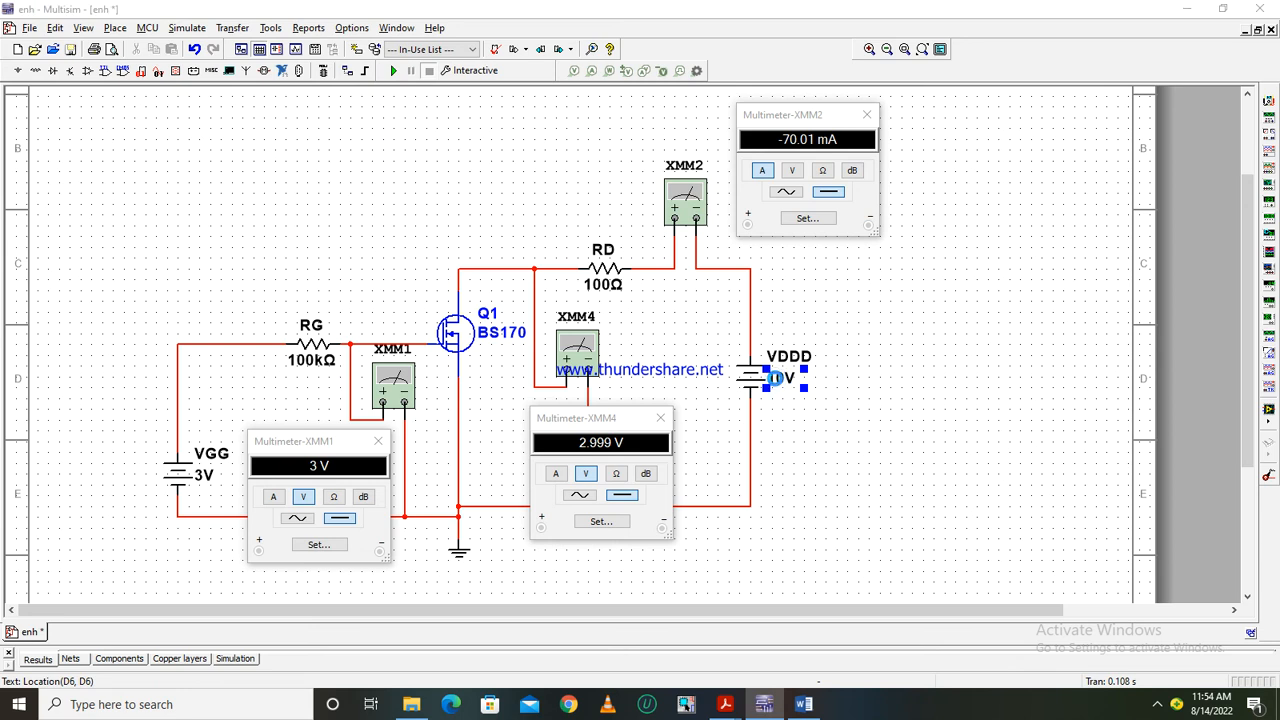
pyautogui.doubleClick(775, 378)
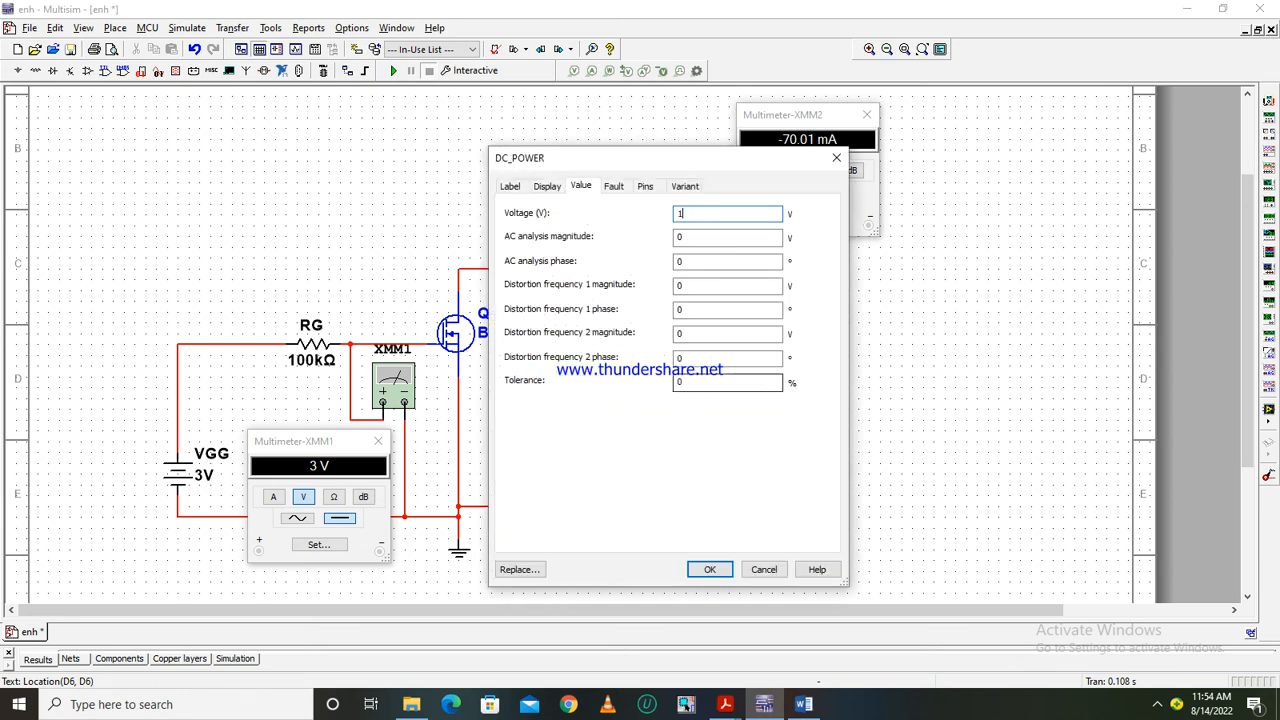
pyautogui.press('Return')
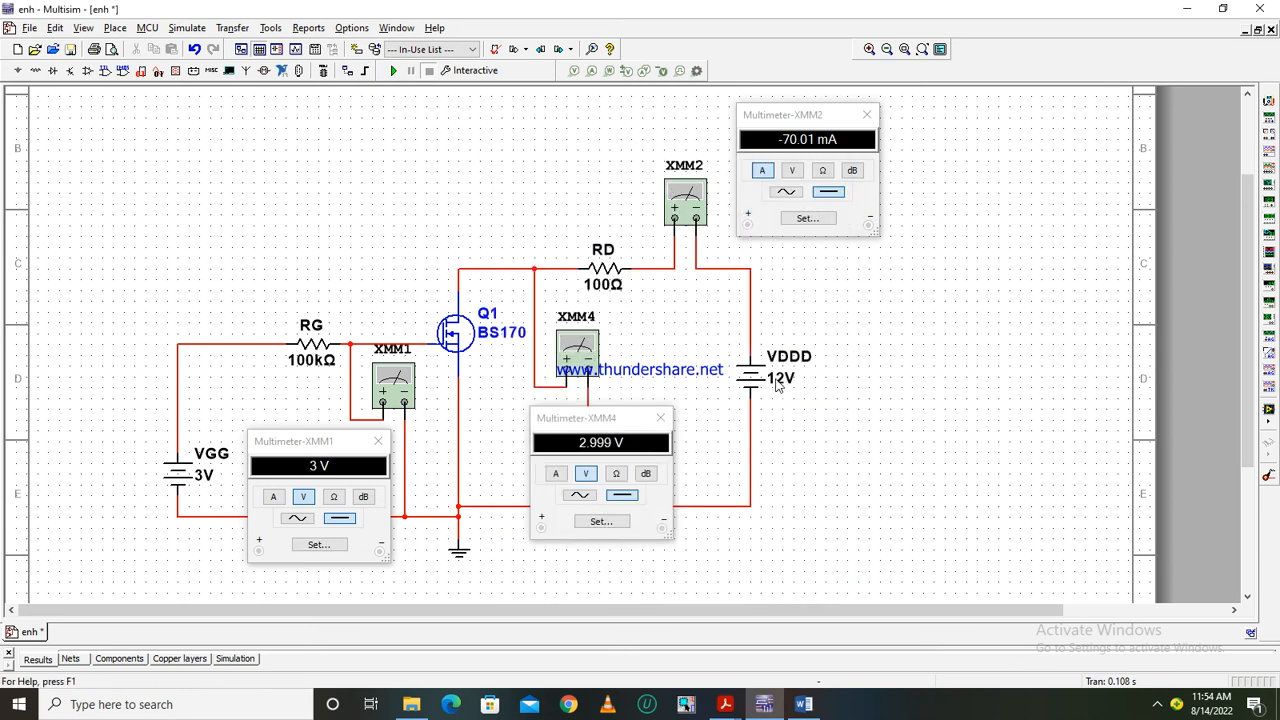
pyautogui.click(393, 70)
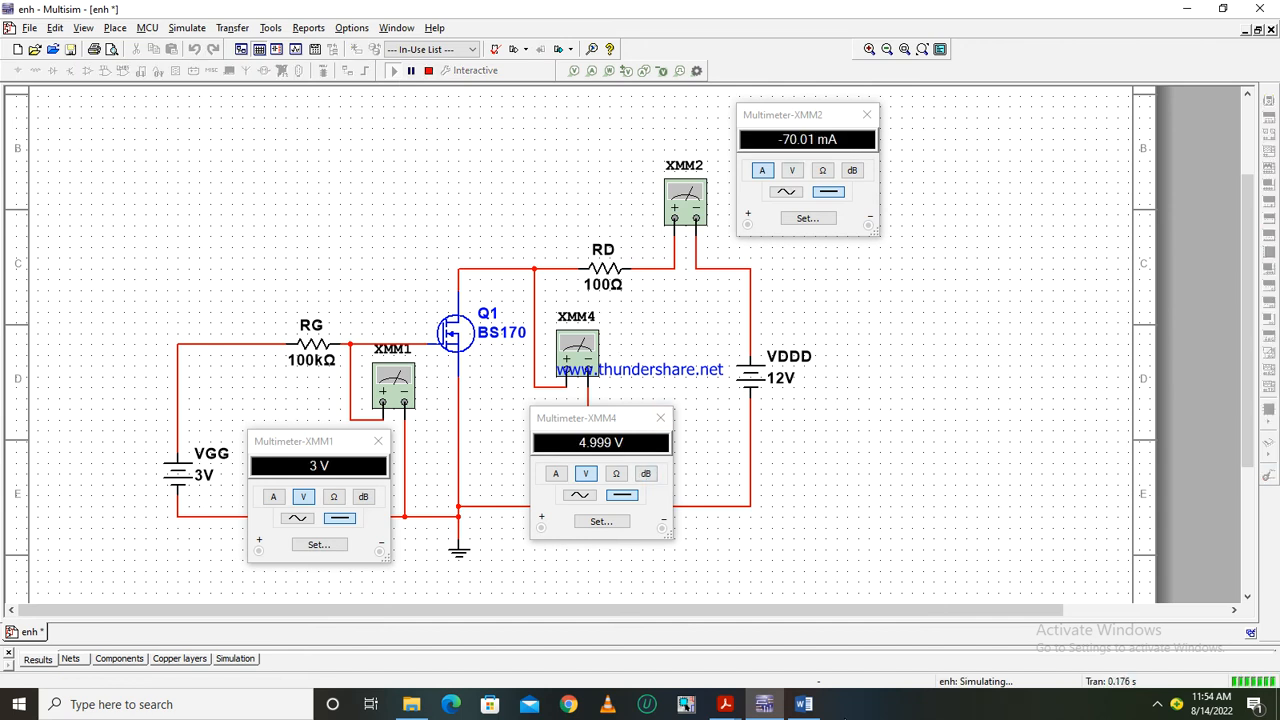
# - Switch to the Word lab document, add rows for VDS 4 and 5, each with ID 70mA and VGS 3, and save
pyautogui.click(804, 704)
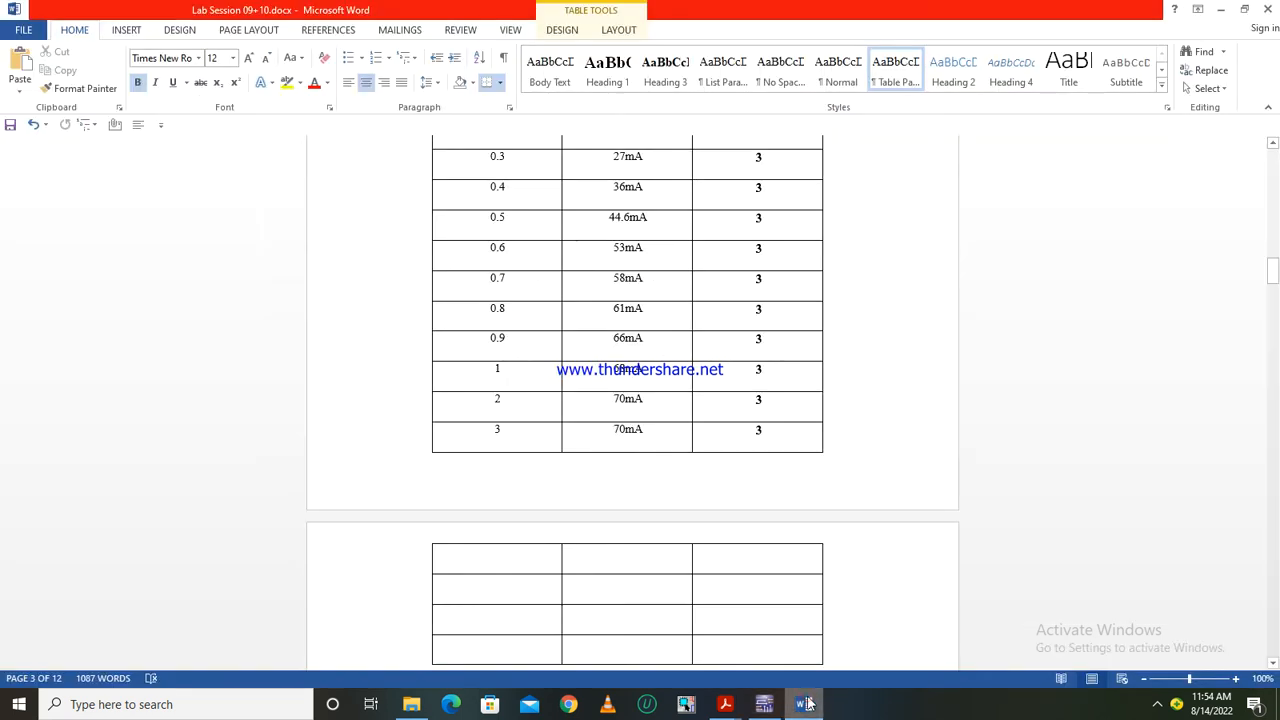
pyautogui.click(510, 552)
pyautogui.write('4')
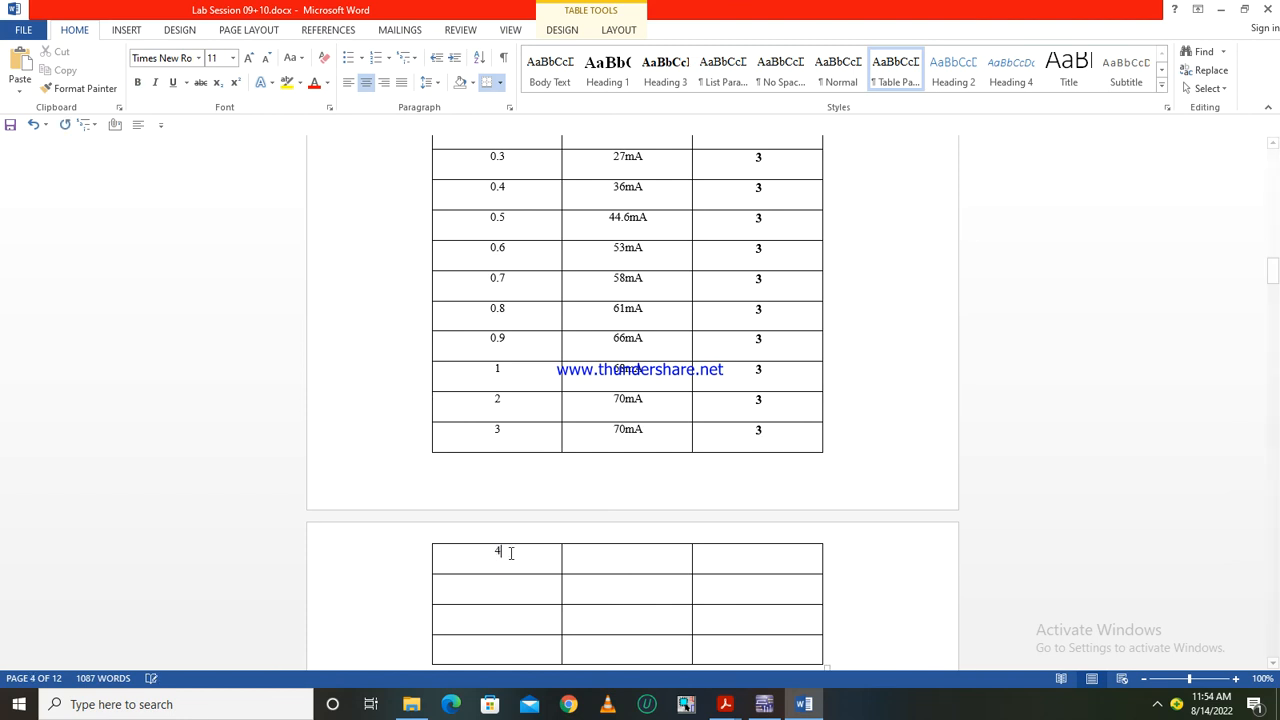
pyautogui.press('Down')
pyautogui.write('70mA')
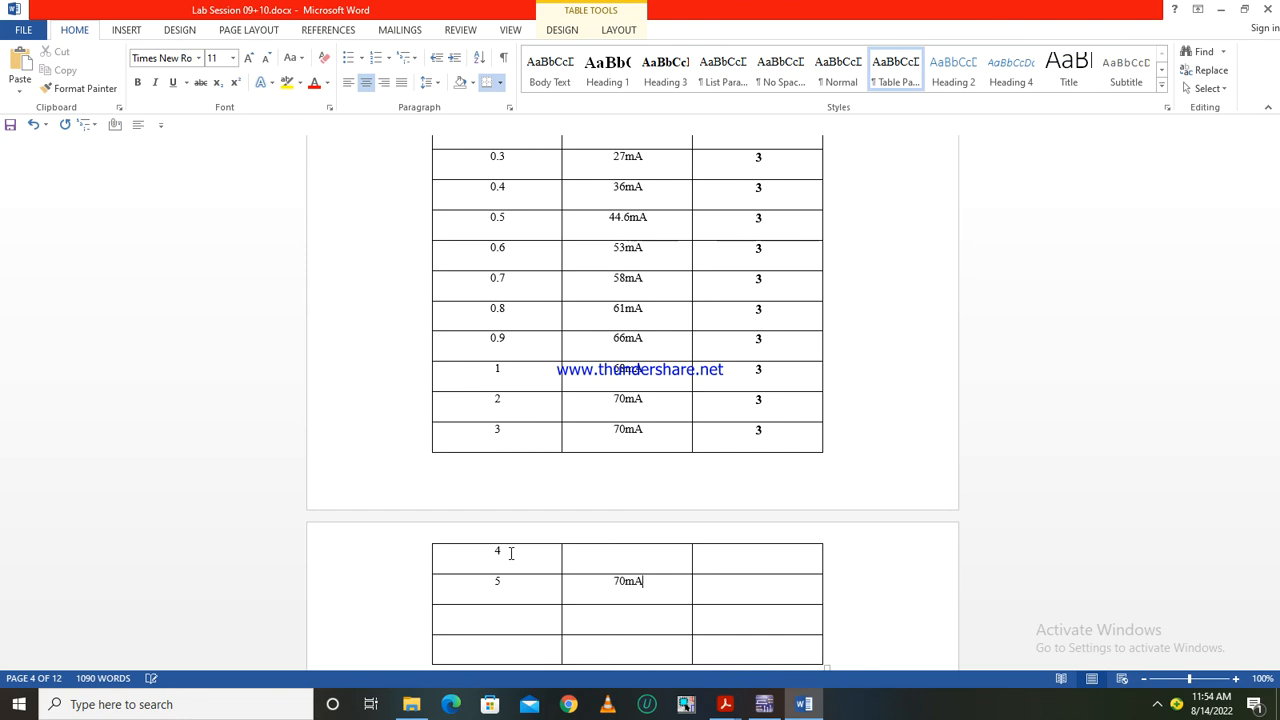
pyautogui.press('Tab')
pyautogui.press('Left')
pyautogui.write('70mA')
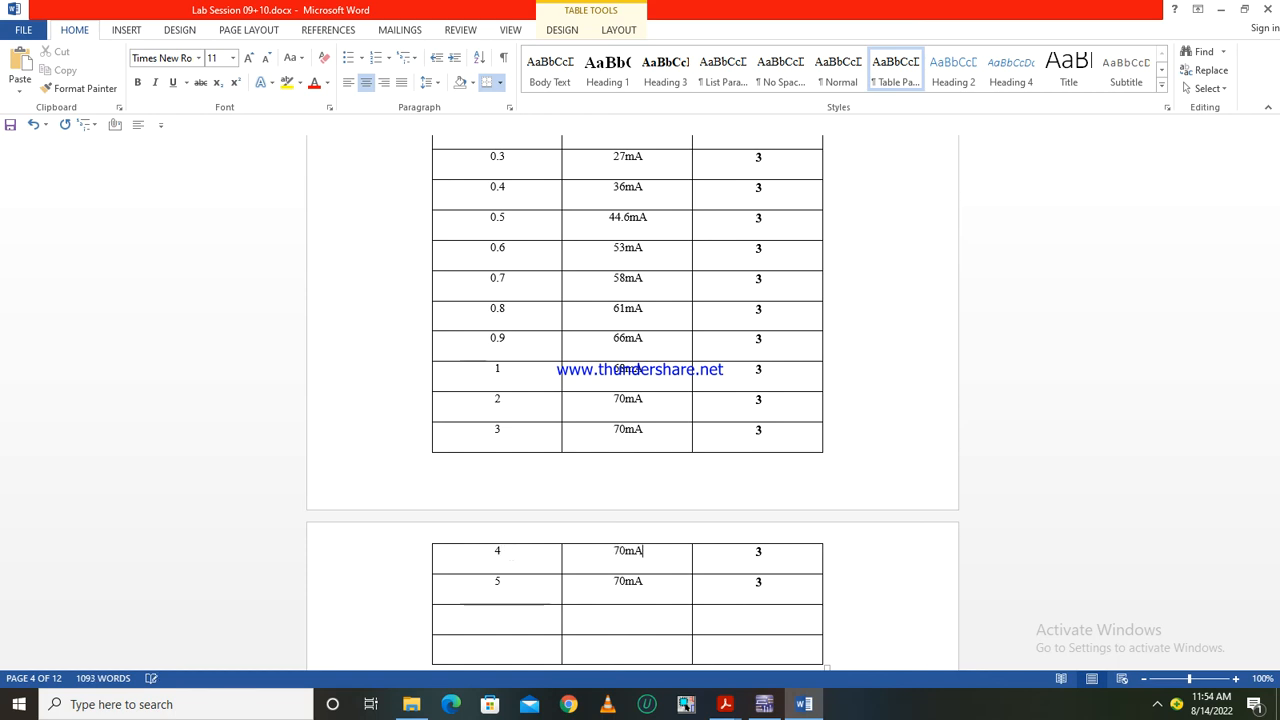
pyautogui.click(9, 125)
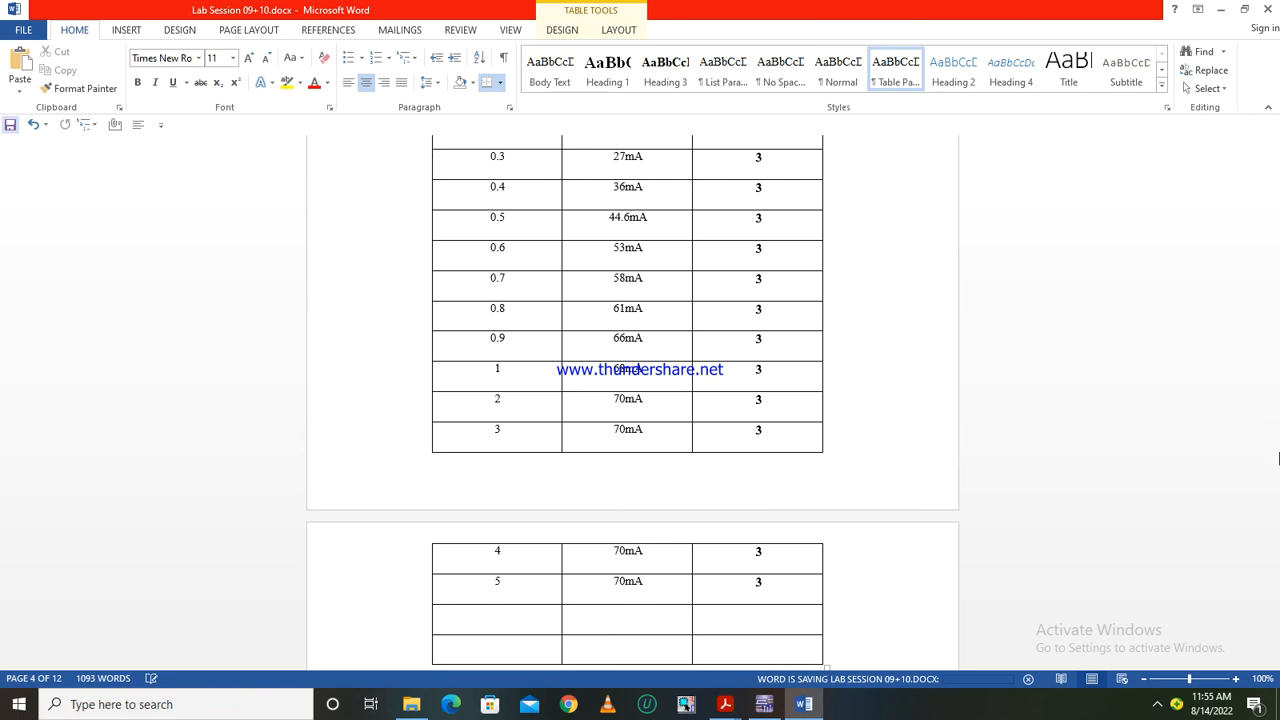
pyautogui.scroll(-5, 1277, 420)
pyautogui.moveTo(1275, 300); pyautogui.dragTo(1274, 278)
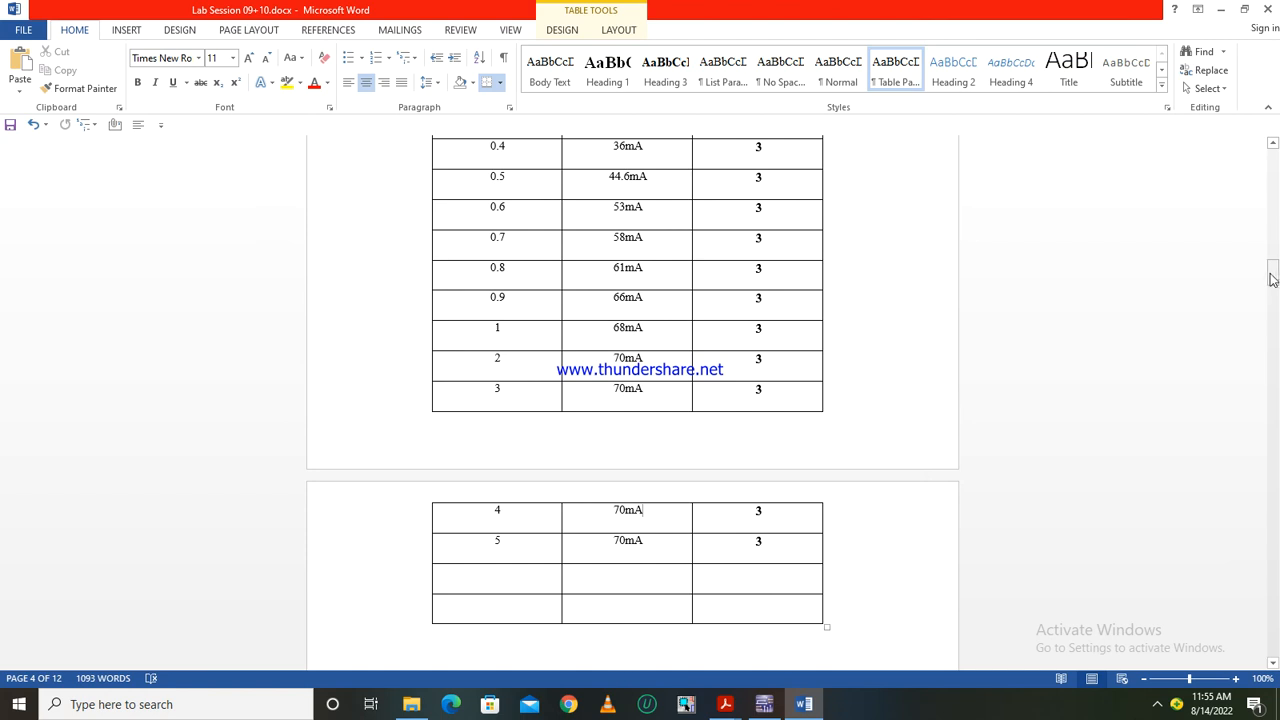
pyautogui.moveTo(771, 709)
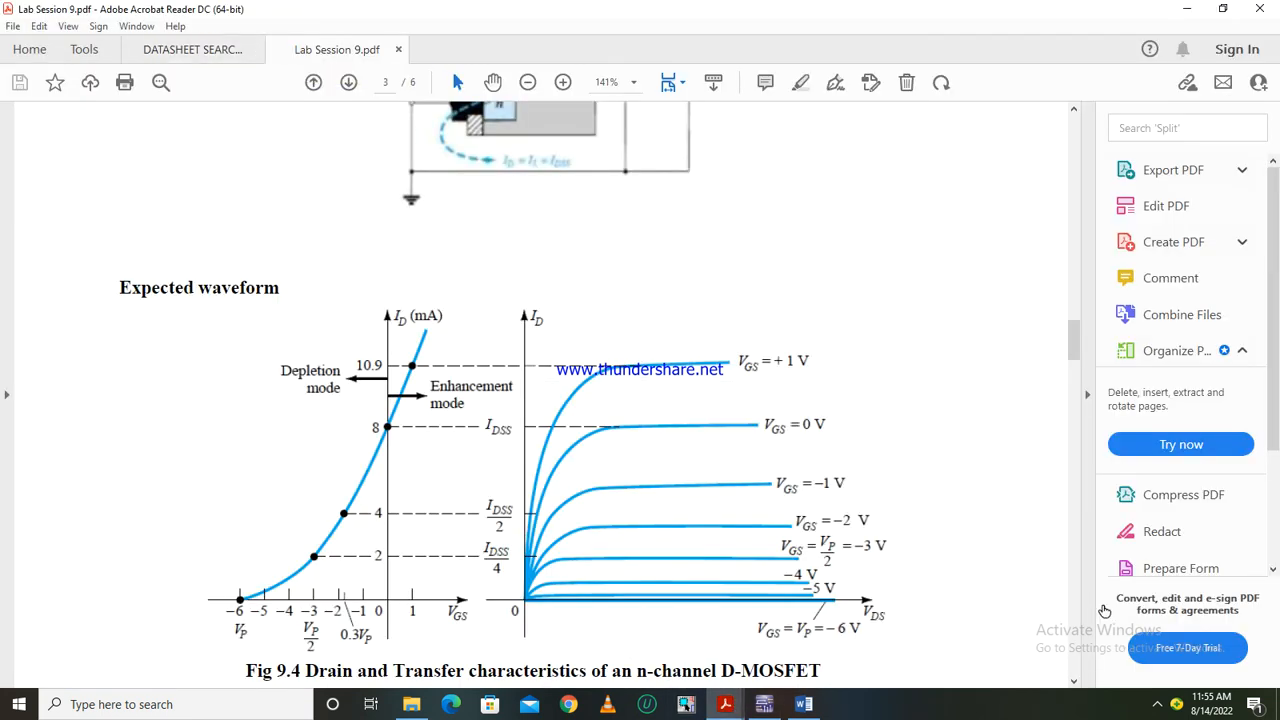
pyautogui.click(1157, 704)
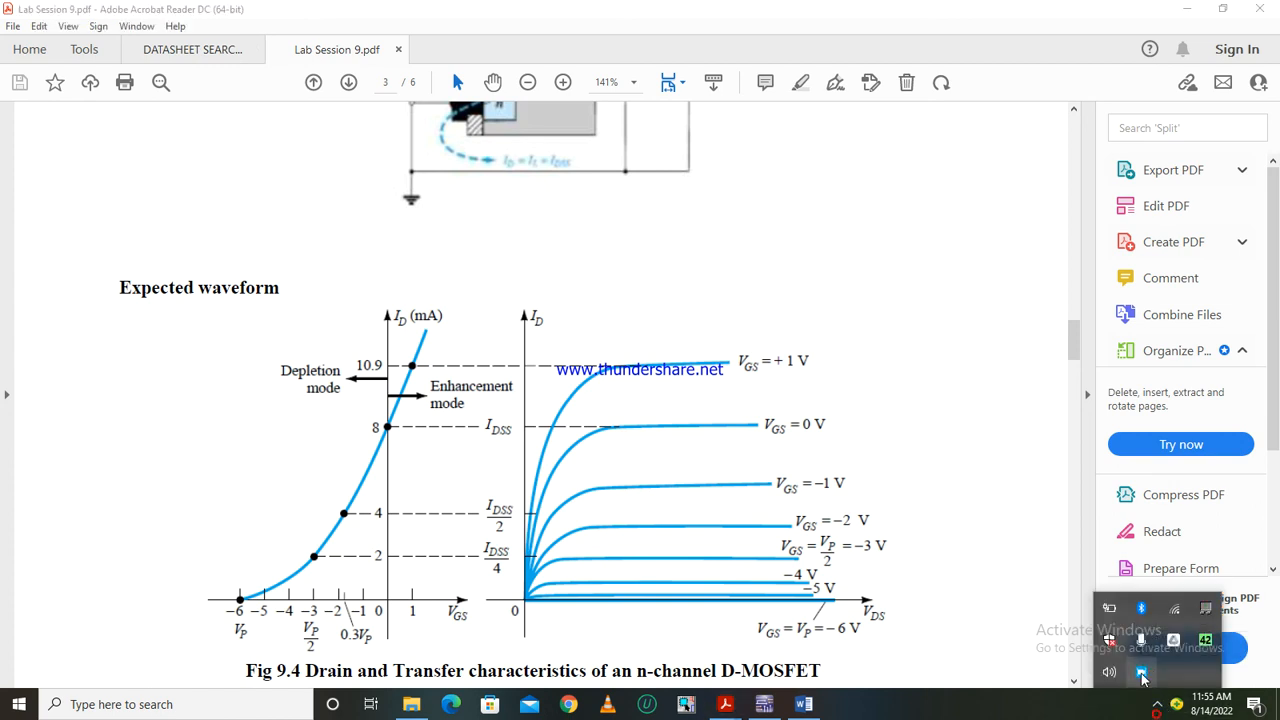
pyautogui.rightClick(1143, 677)
pyautogui.click(944, 559)
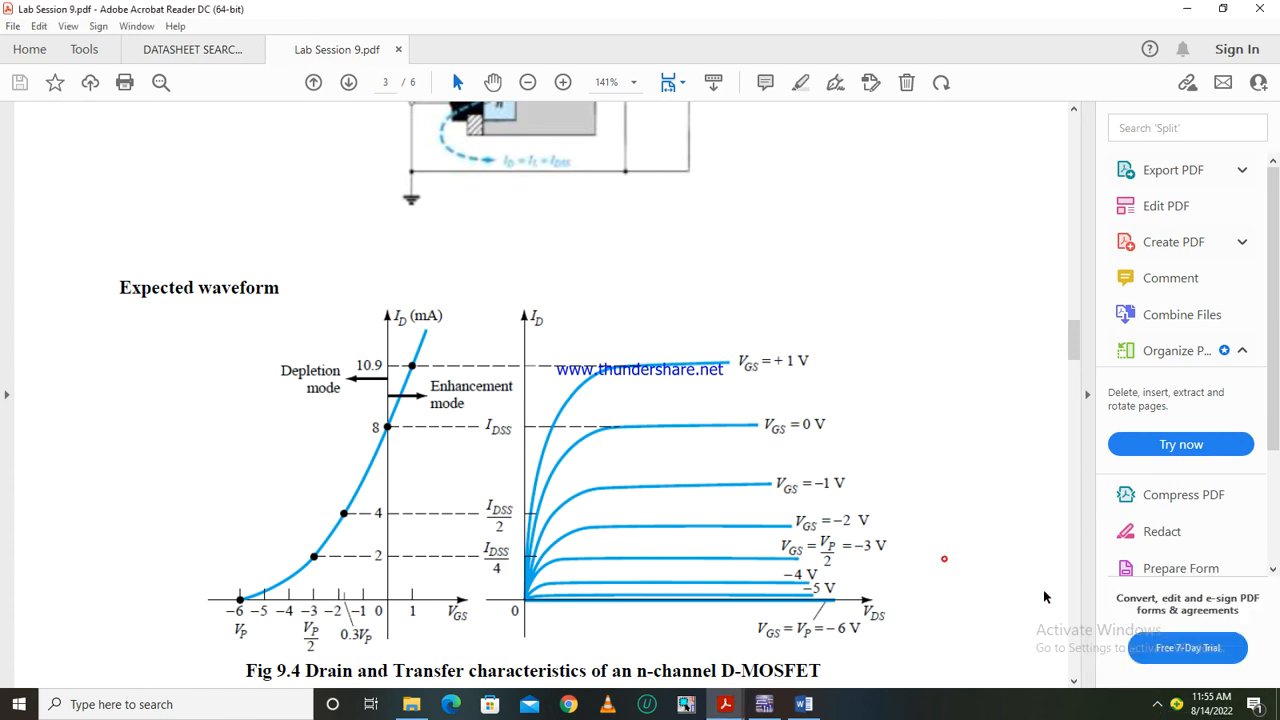
pyautogui.click(1158, 708)
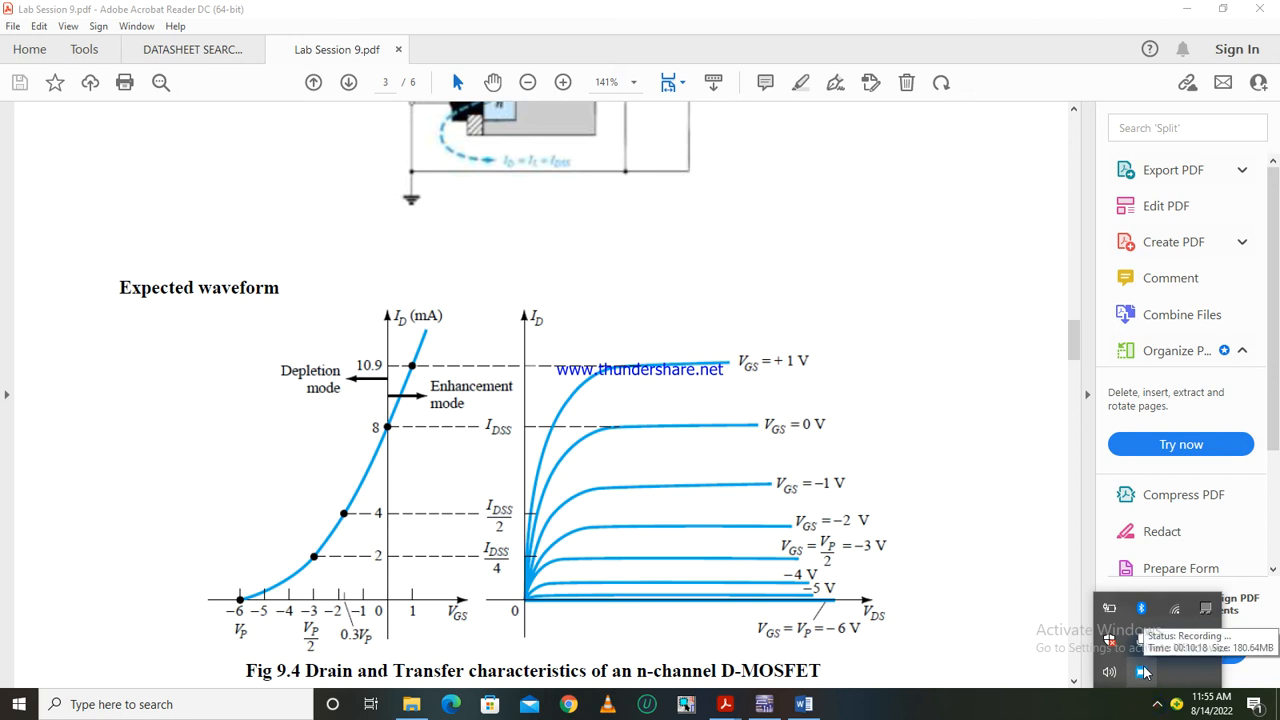
pyautogui.rightClick(1143, 673)
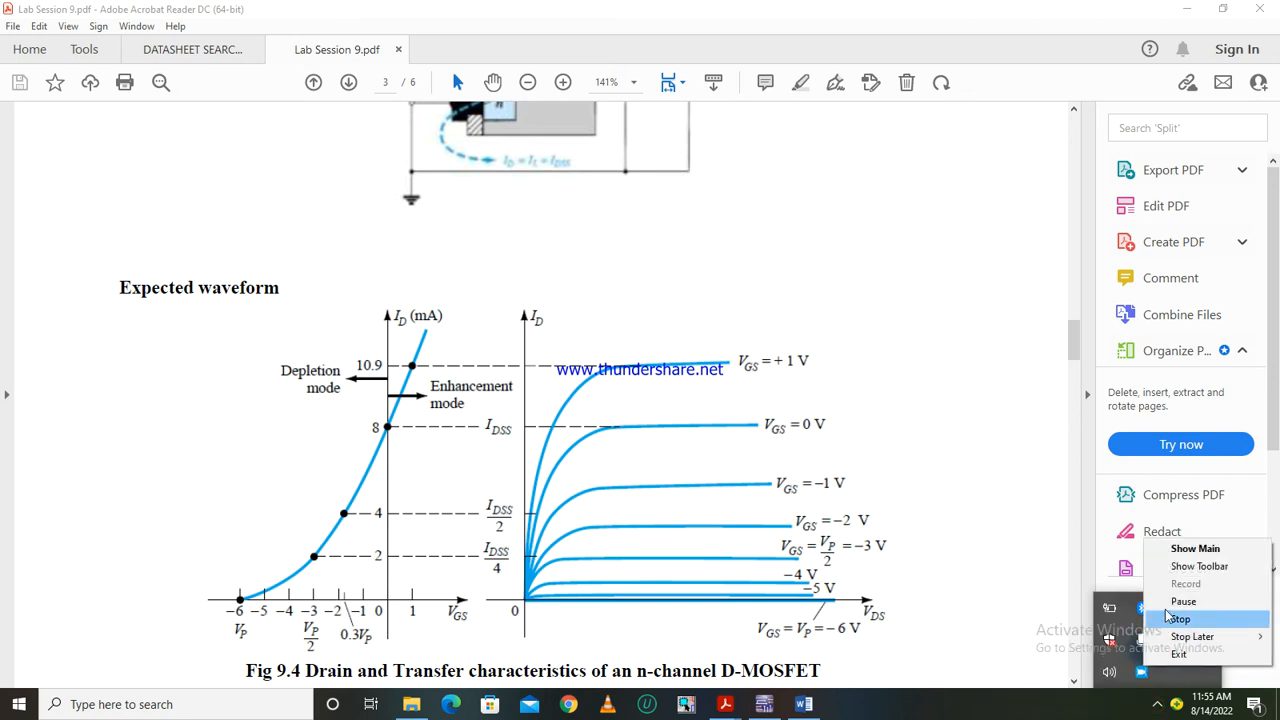
pyautogui.click(1183, 601)
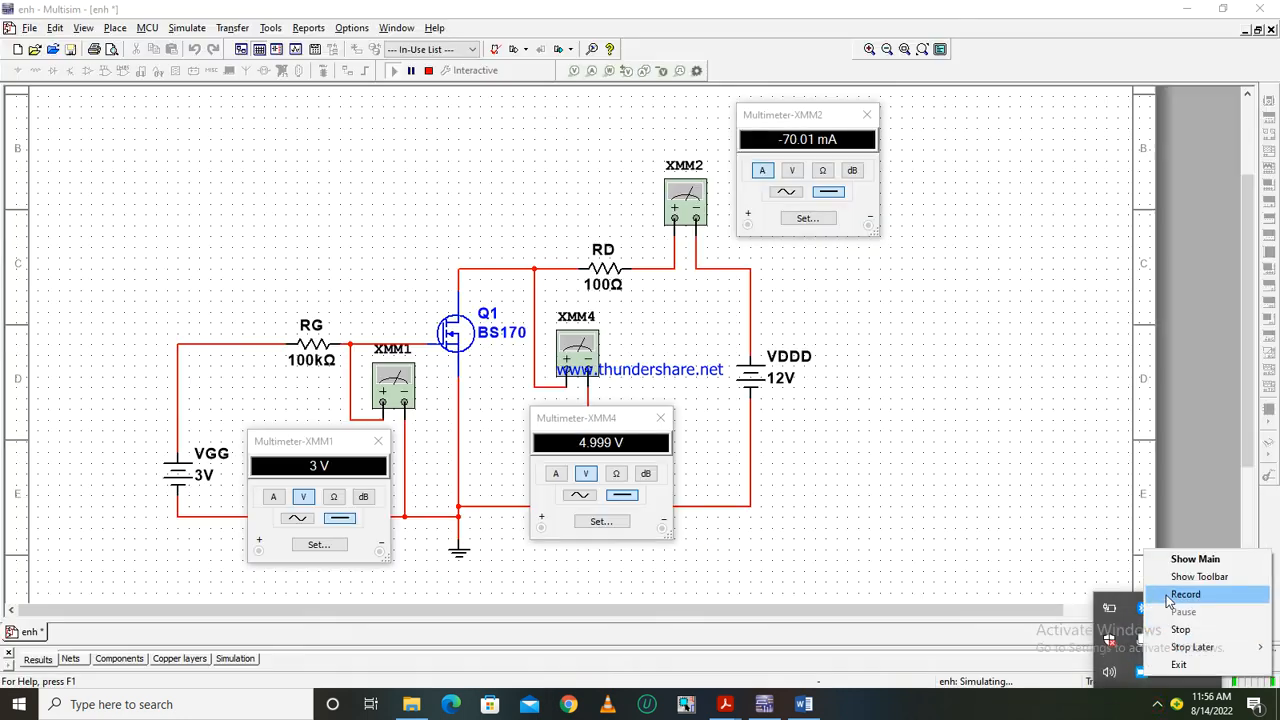
pyautogui.click(1186, 590)
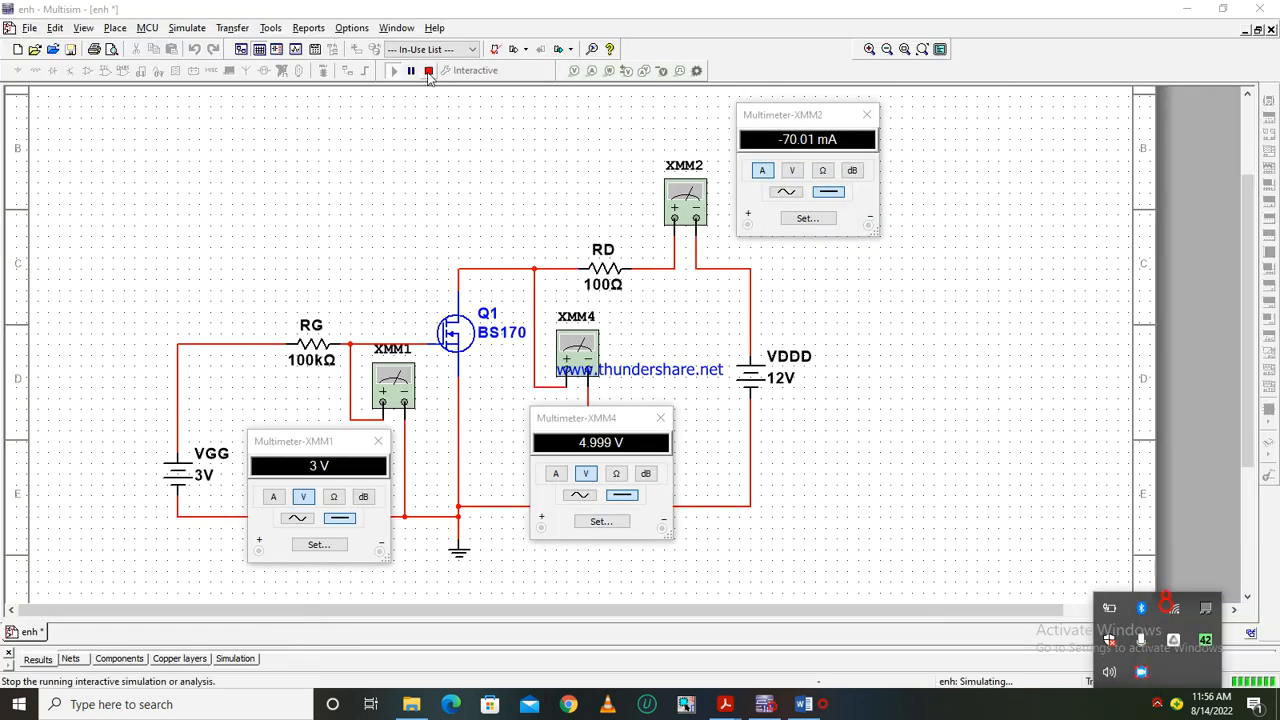
# - Stop the simulation, set the VDDD source voltage to 15 V and run it again
pyautogui.click(429, 72)
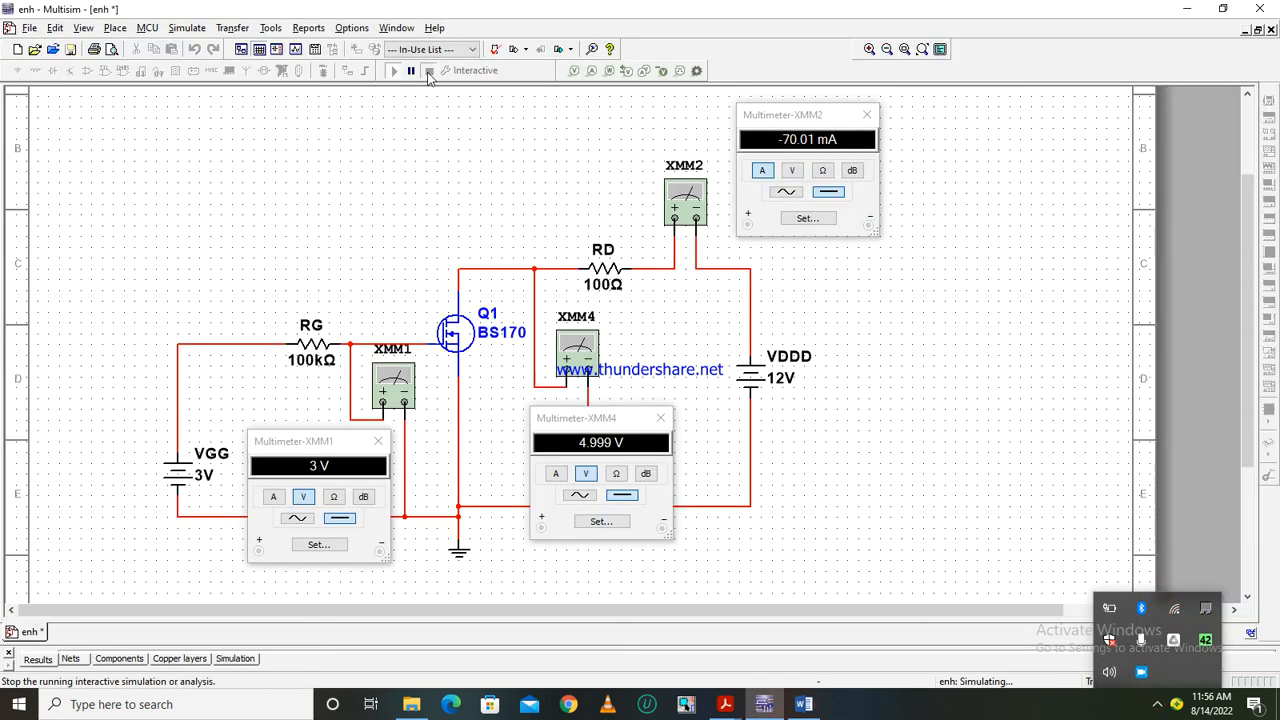
pyautogui.click(775, 378)
pyautogui.doubleClick(775, 378)
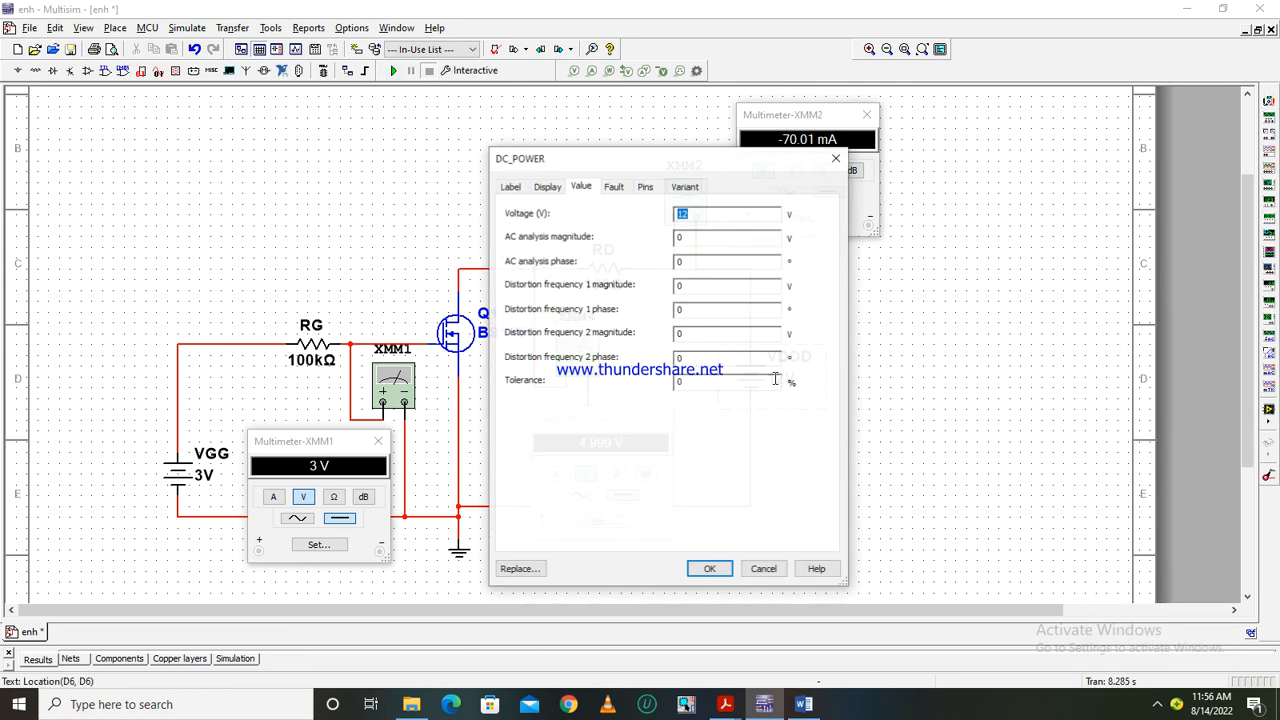
pyautogui.write('1')
pyautogui.press('Return')
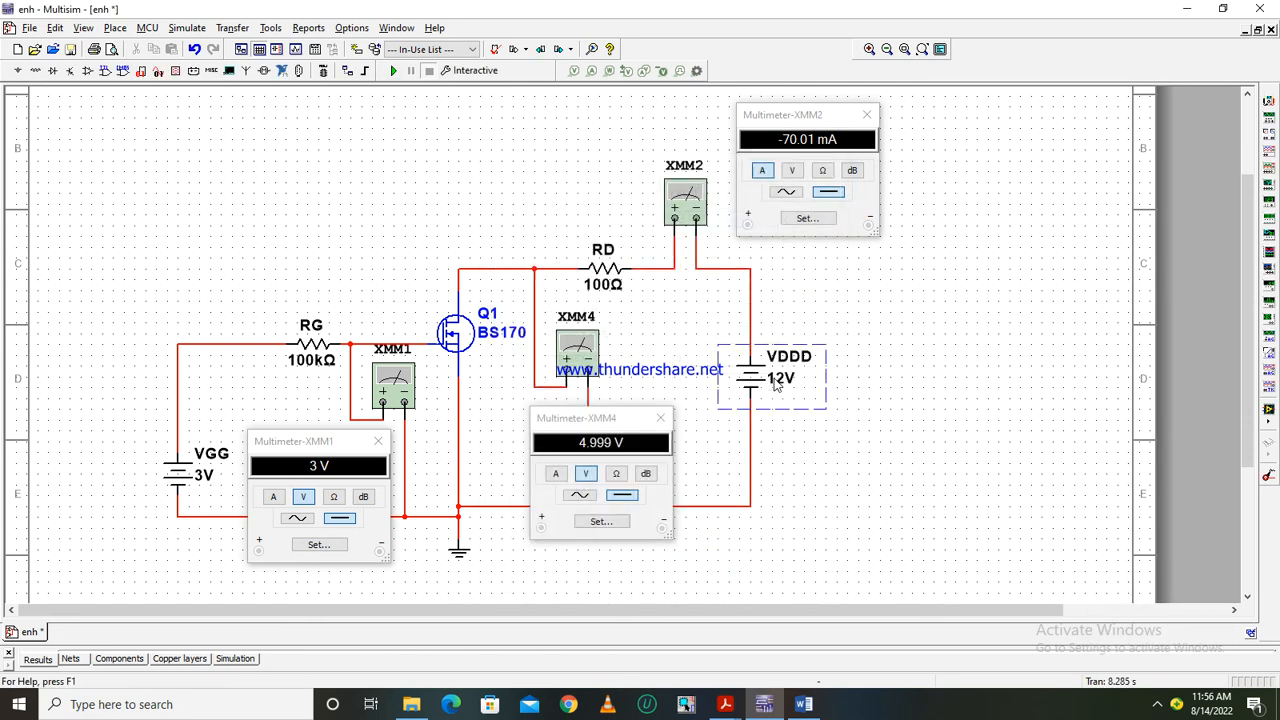
pyautogui.click(396, 71)
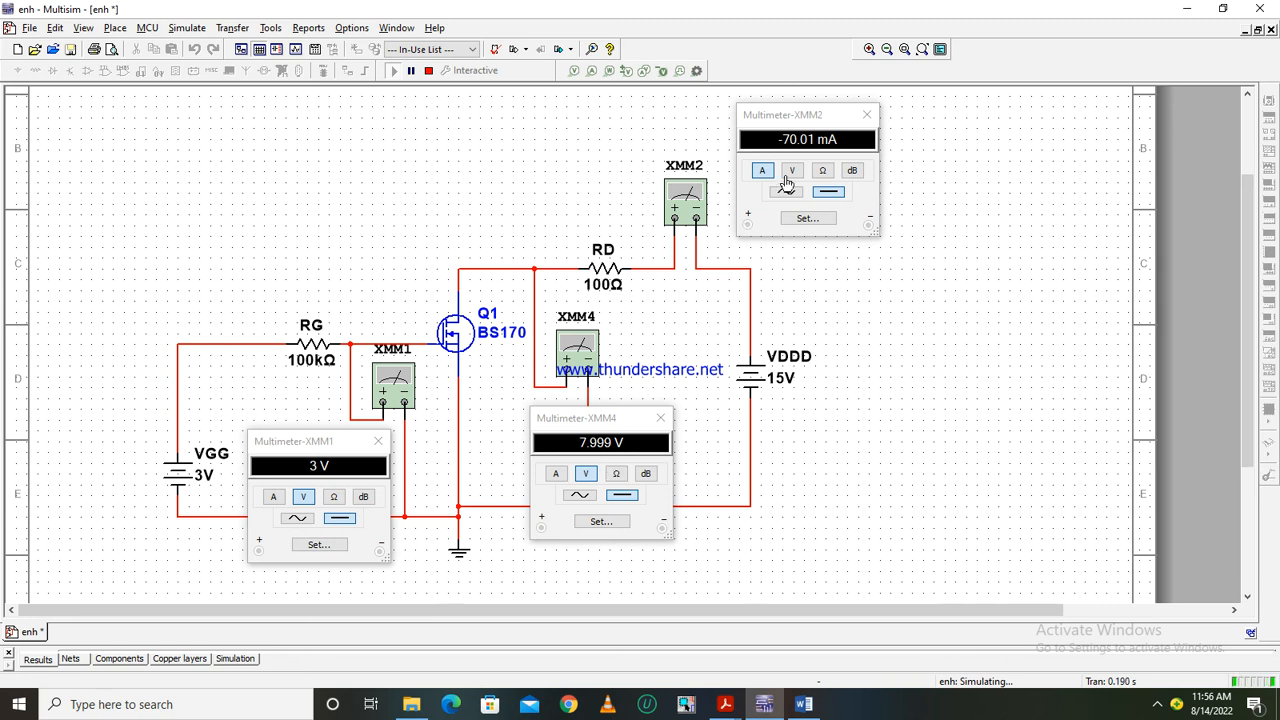
# - Switch to Word to review the readings in Table 10.1, and compare them with the Output Characteristics graph in the datasheet PDF
pyautogui.click(800, 703)
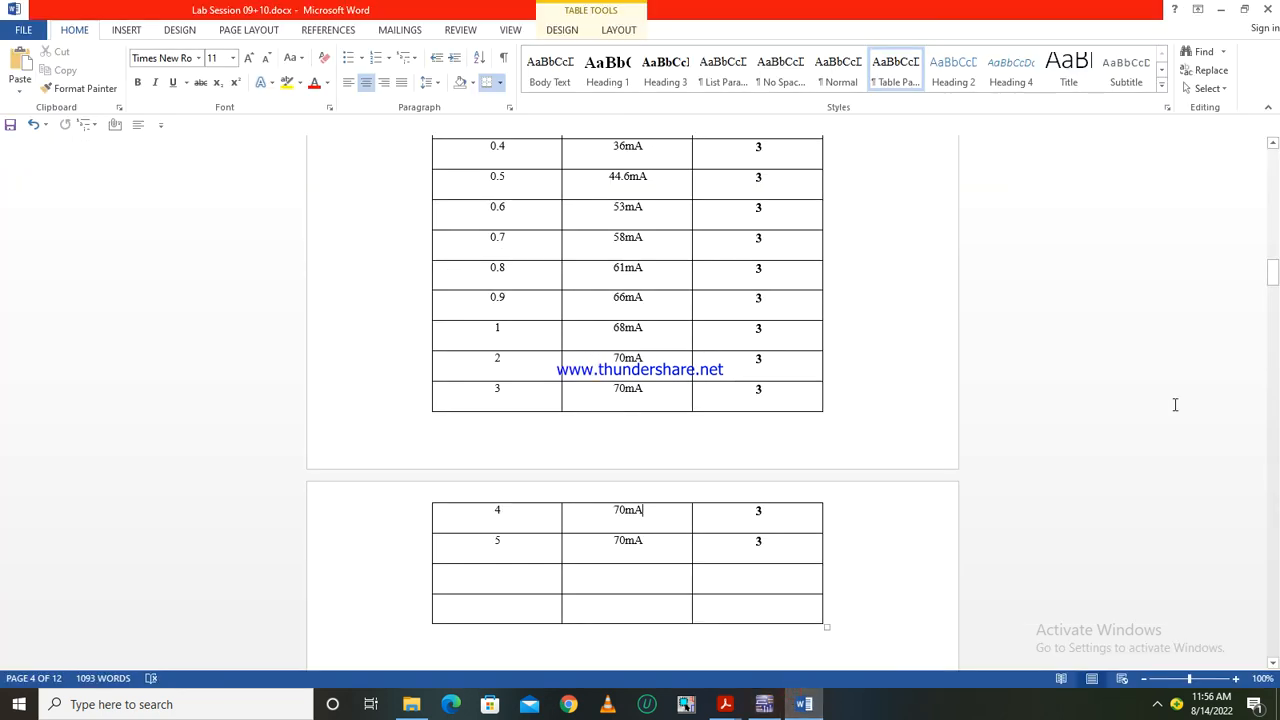
pyautogui.moveTo(1273, 272); pyautogui.dragTo(1274, 266)
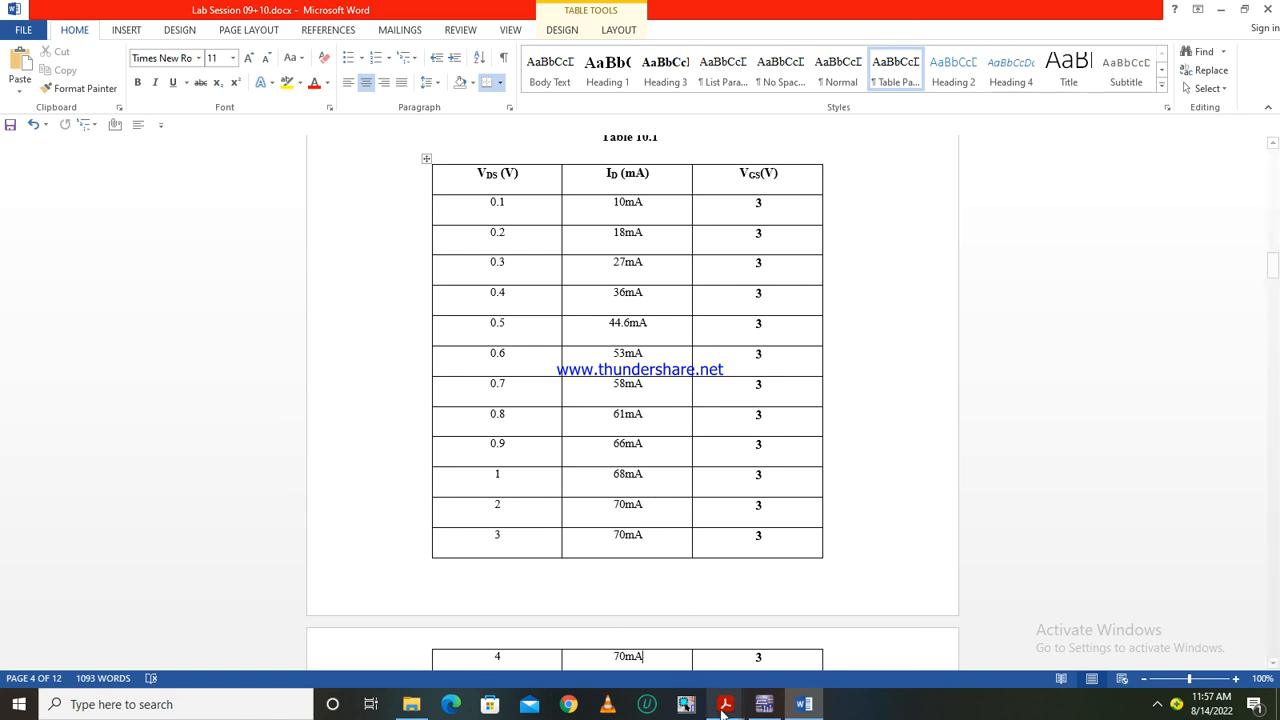
pyautogui.moveTo(724, 712)
pyautogui.click(652, 628)
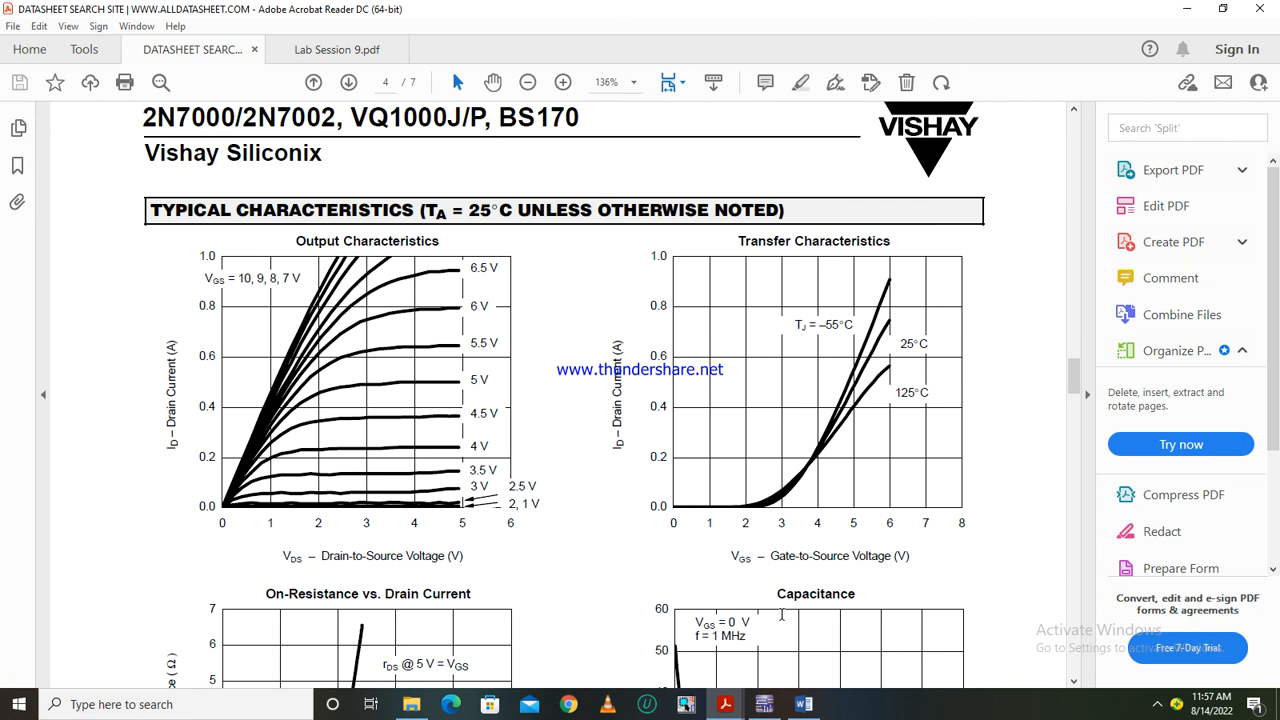
# - Switch to Multisim, stop the simulation and move the XMM1 and XMM4 multimeter readout windows down, clear of the circuit wiring
pyautogui.moveTo(806, 712)
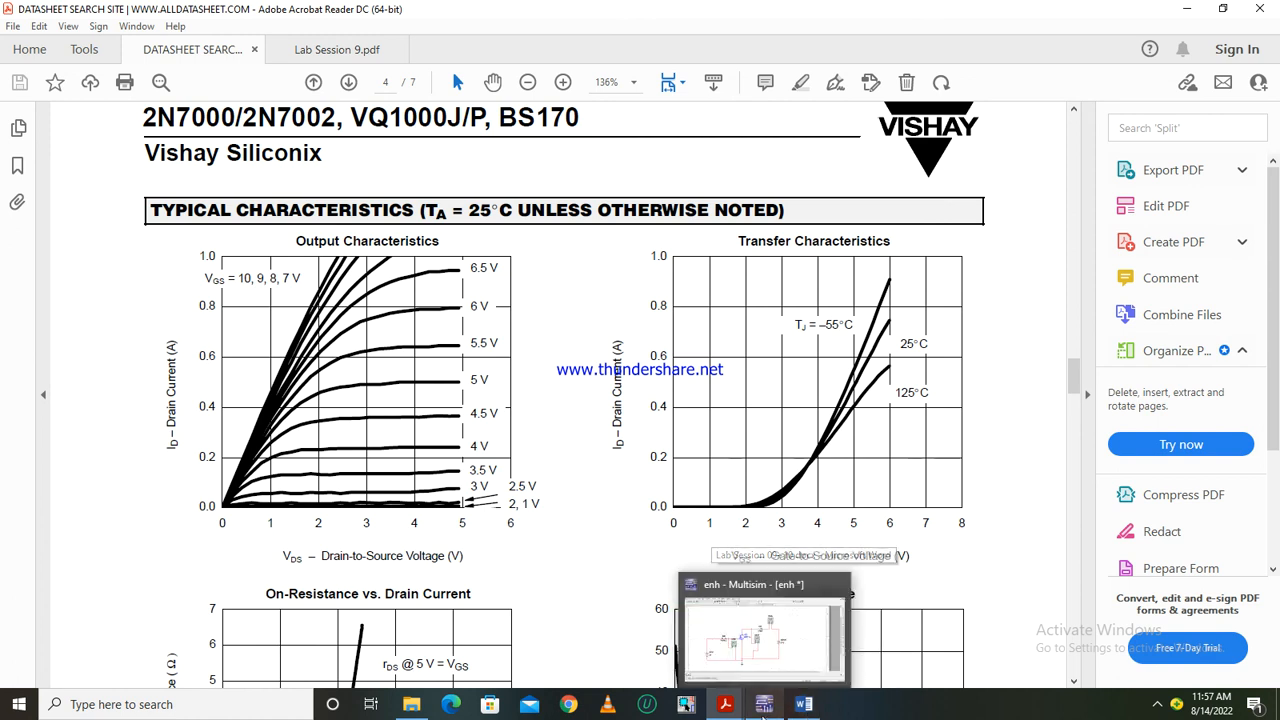
pyautogui.click(764, 704)
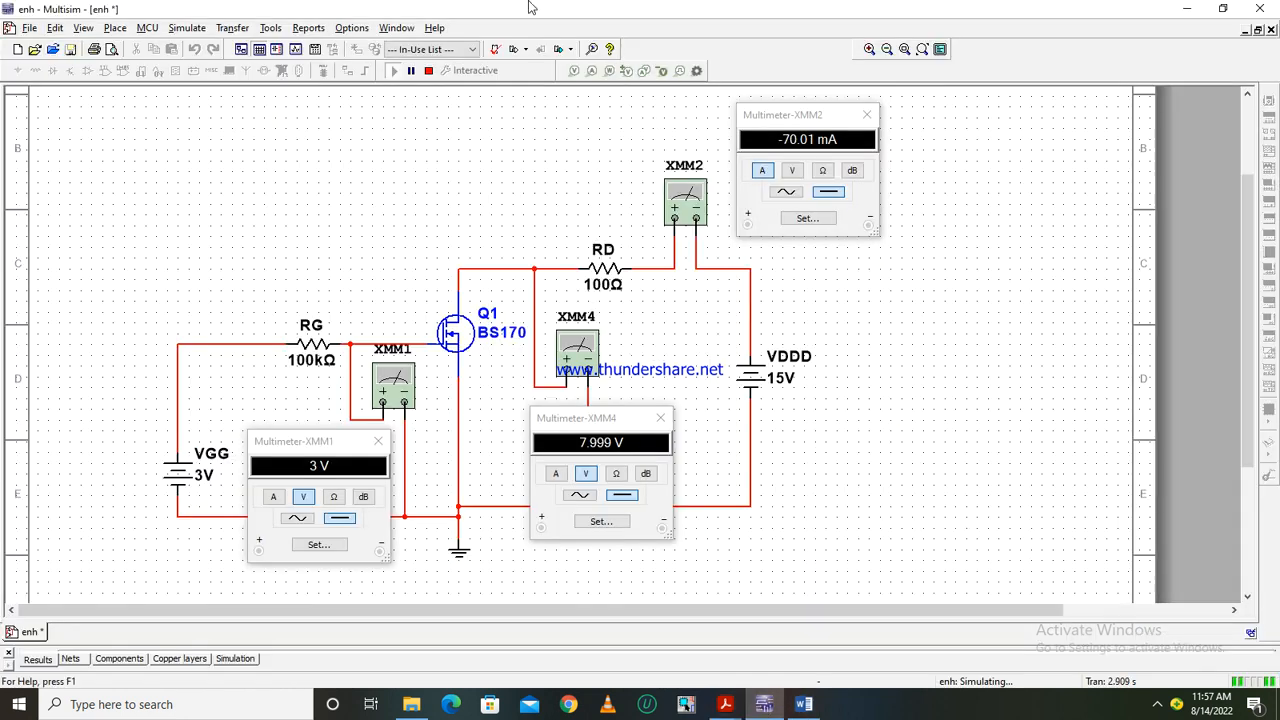
pyautogui.click(425, 72)
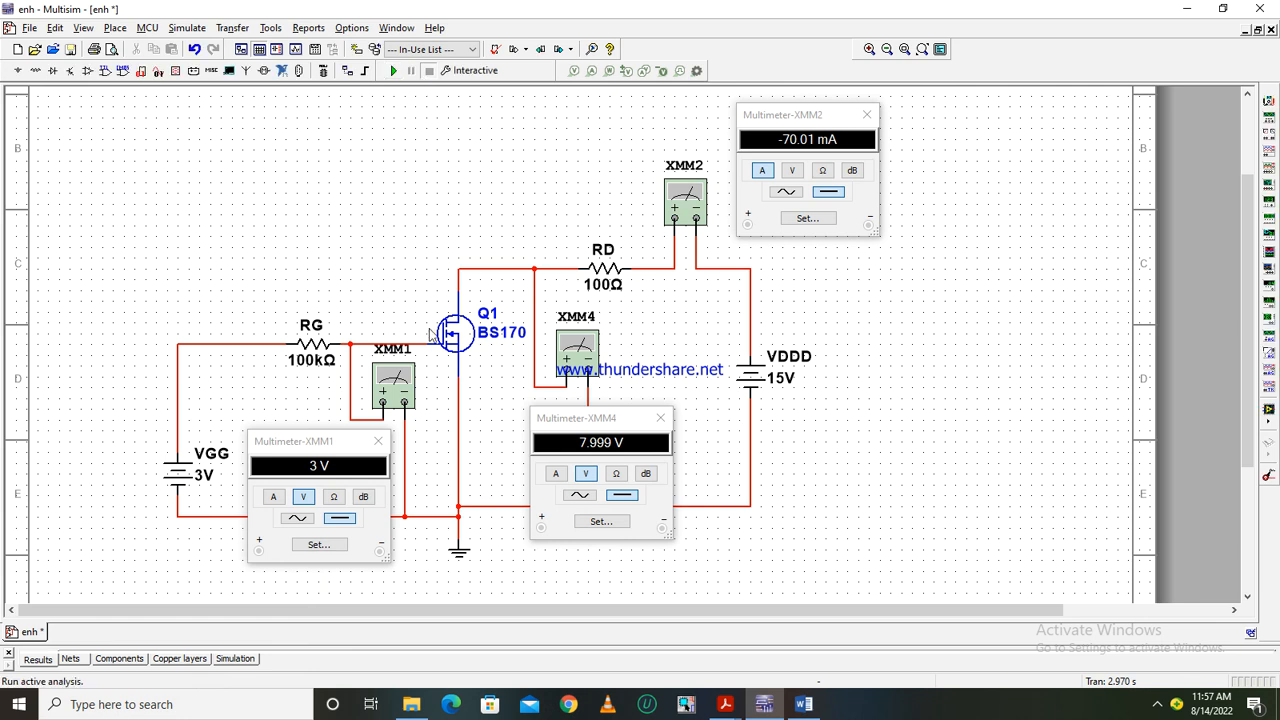
pyautogui.moveTo(340, 443); pyautogui.dragTo(351, 535)
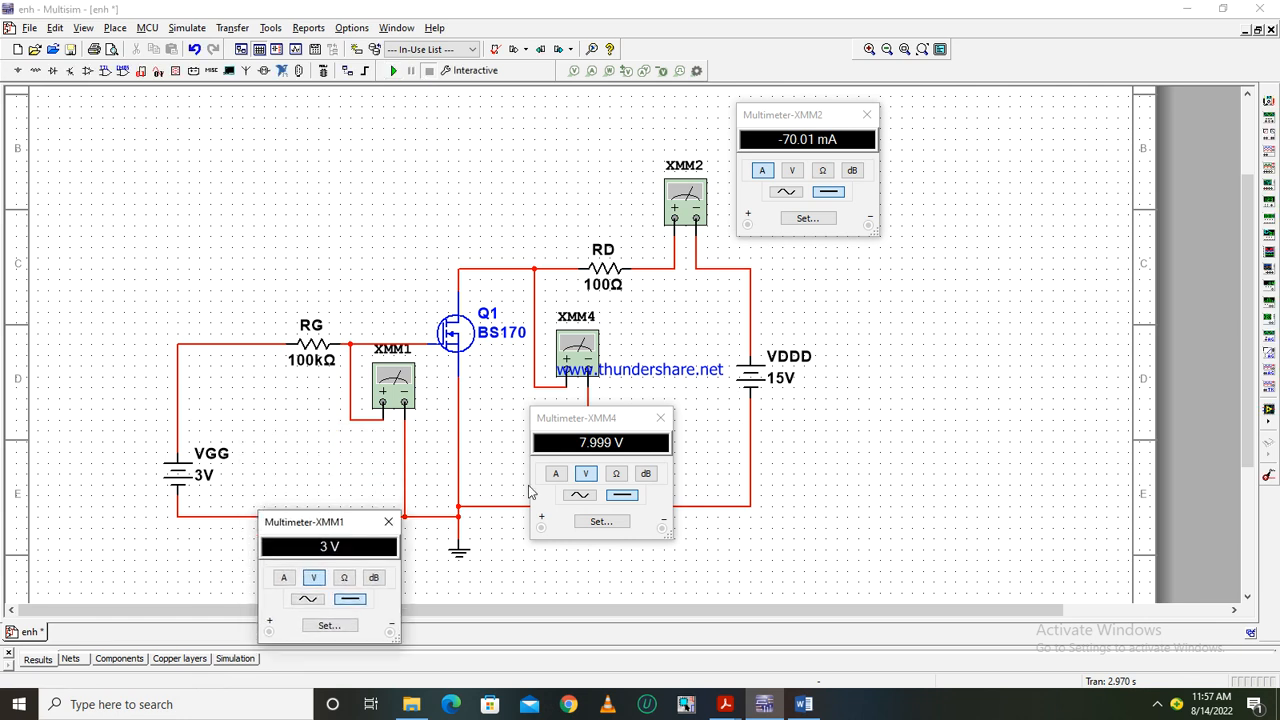
pyautogui.moveTo(590, 427); pyautogui.dragTo(599, 588)
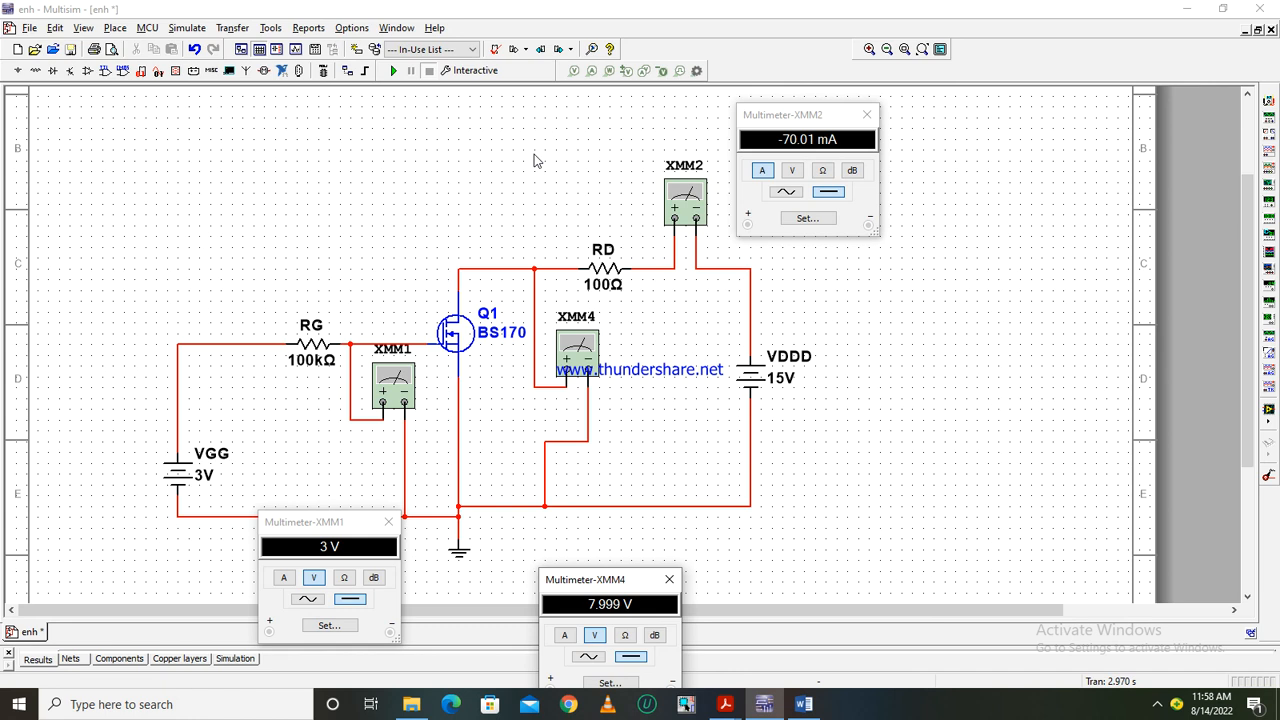
# - Switch to the datasheet PDF and examine the absolute maximum ratings and the product summary on its first page
pyautogui.moveTo(725, 704)
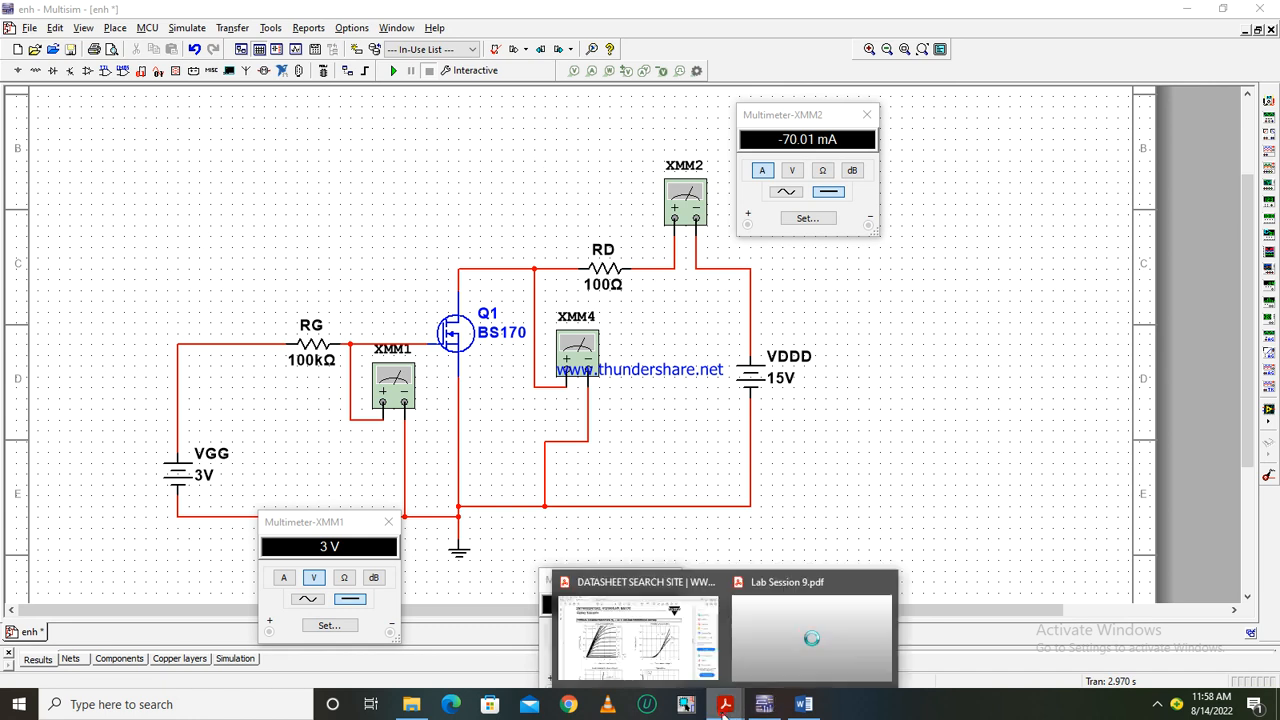
pyautogui.click(666, 648)
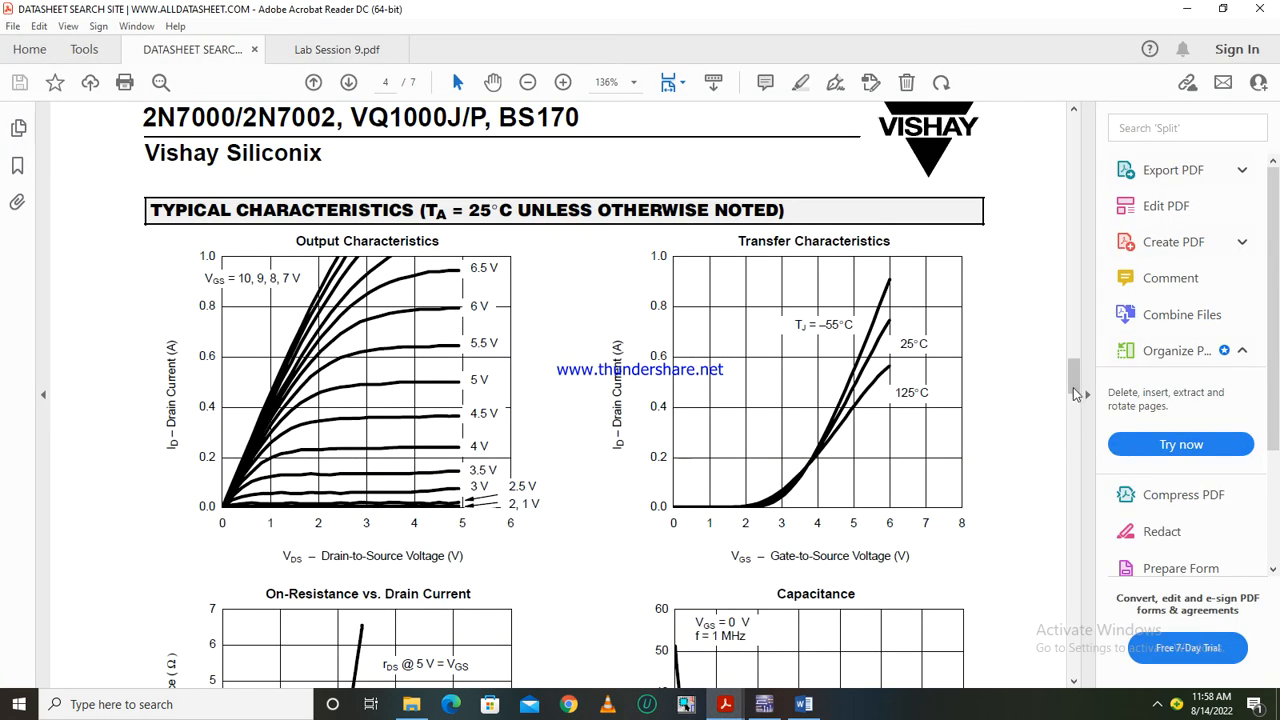
pyautogui.moveTo(1074, 390); pyautogui.dragTo(1068, 172)
pyautogui.scroll(-10, 1070, 170)
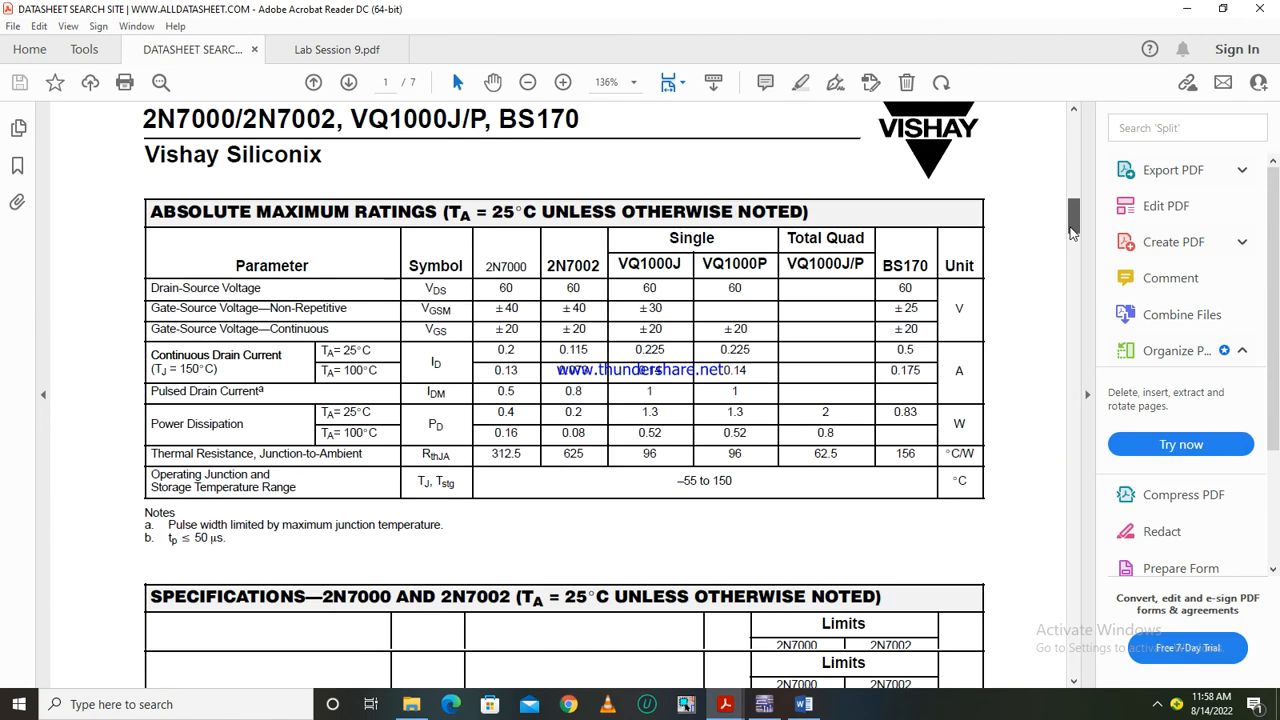
pyautogui.scroll(15, 1072, 170)
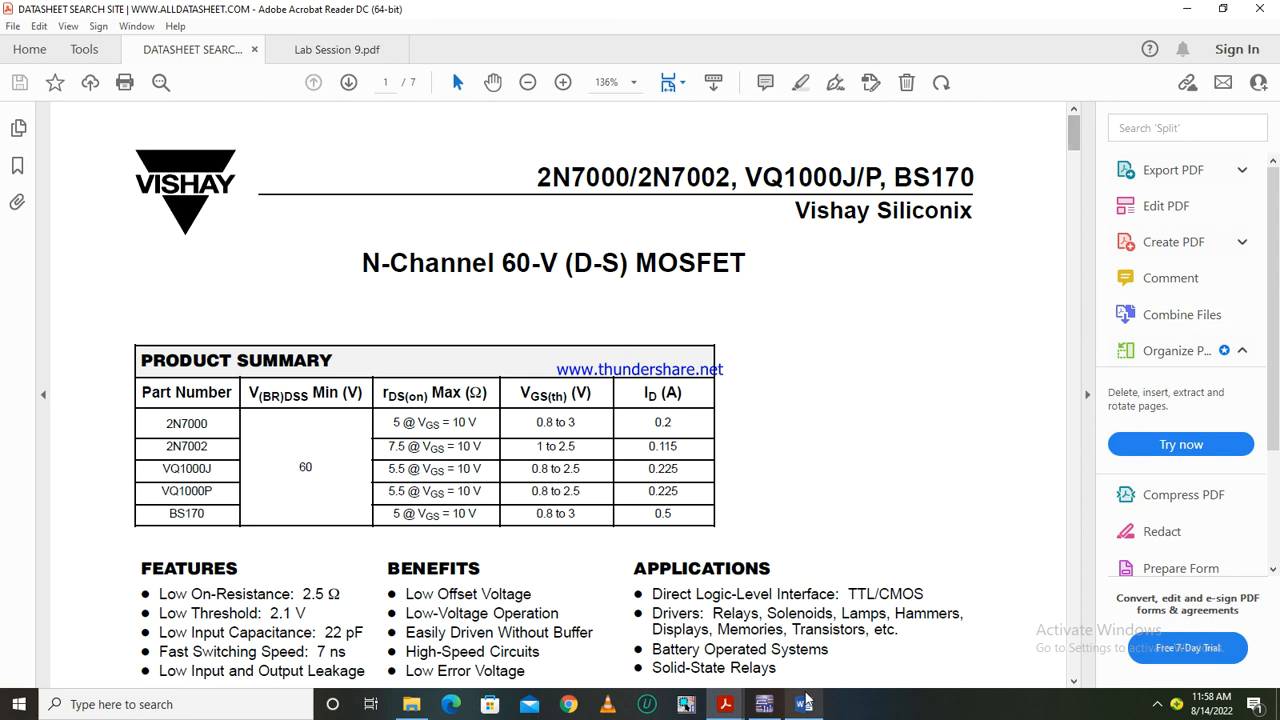
pyautogui.moveTo(806, 703)
pyautogui.click(764, 703)
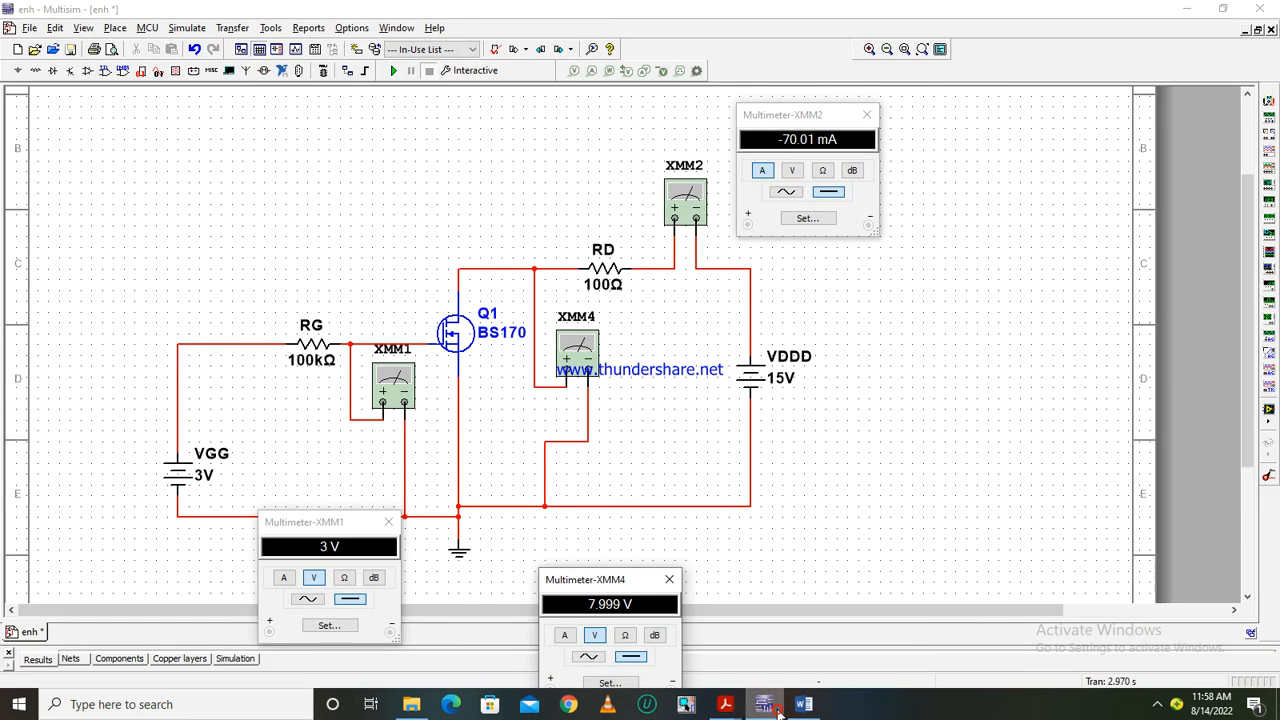
pyautogui.click(1157, 704)
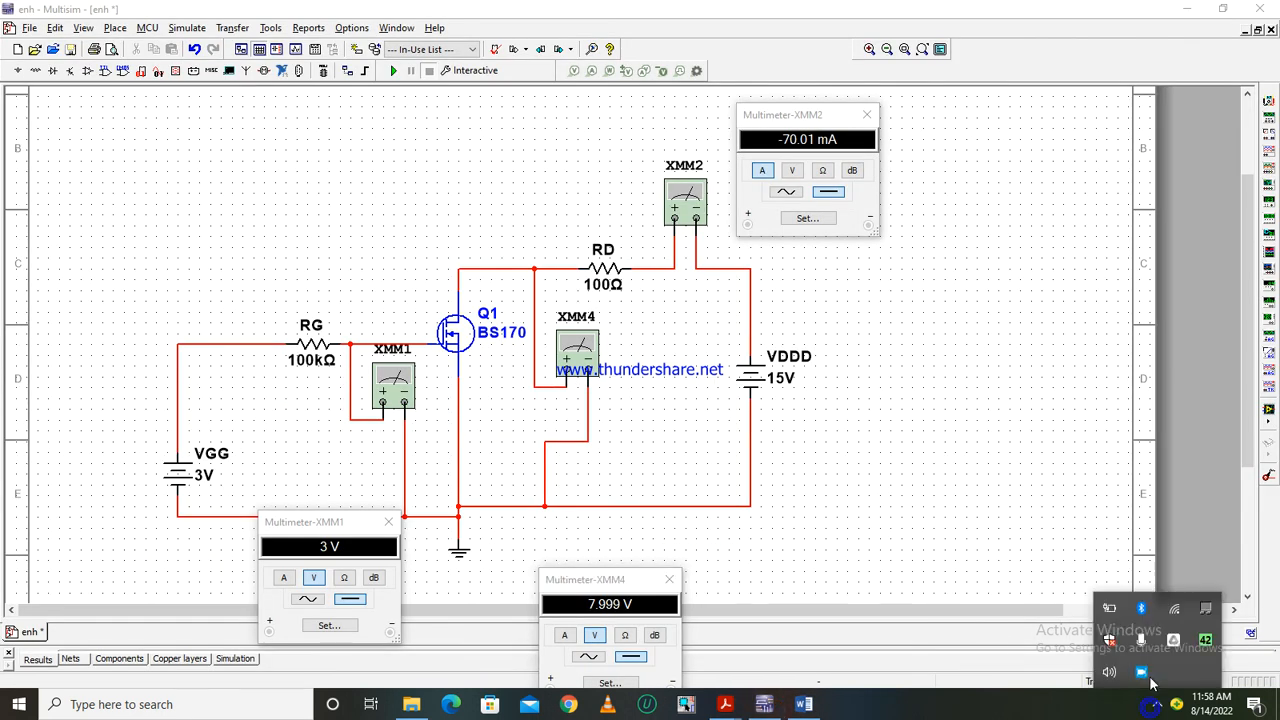
pyautogui.rightClick(1144, 671)
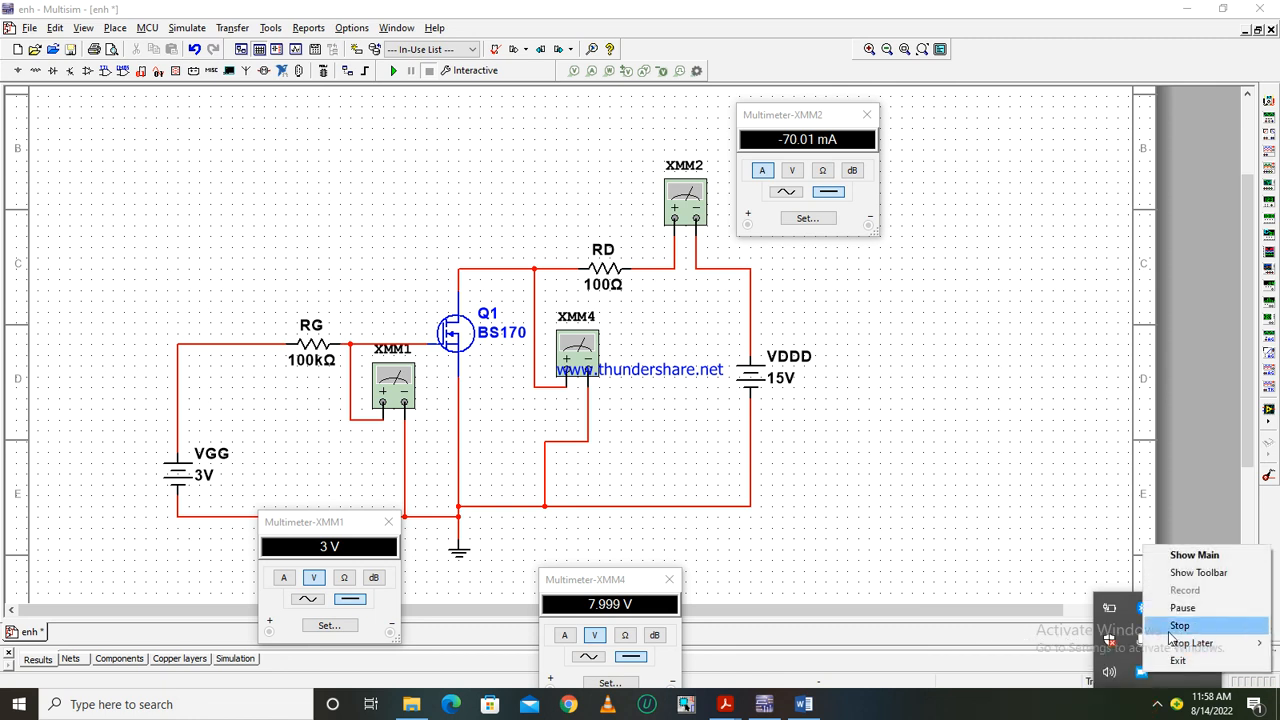